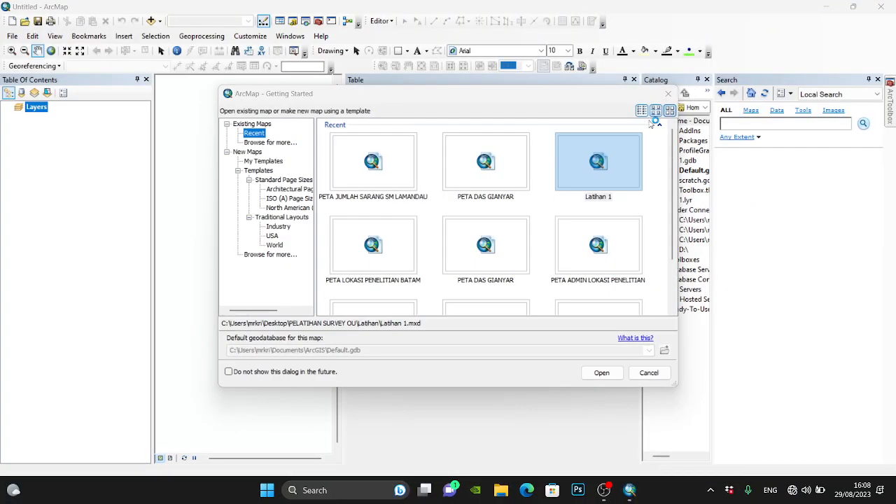
- Open the recent map Latihan 1 and close the Catalog, Table and Search windows to enlarge the map area
click(598, 371)
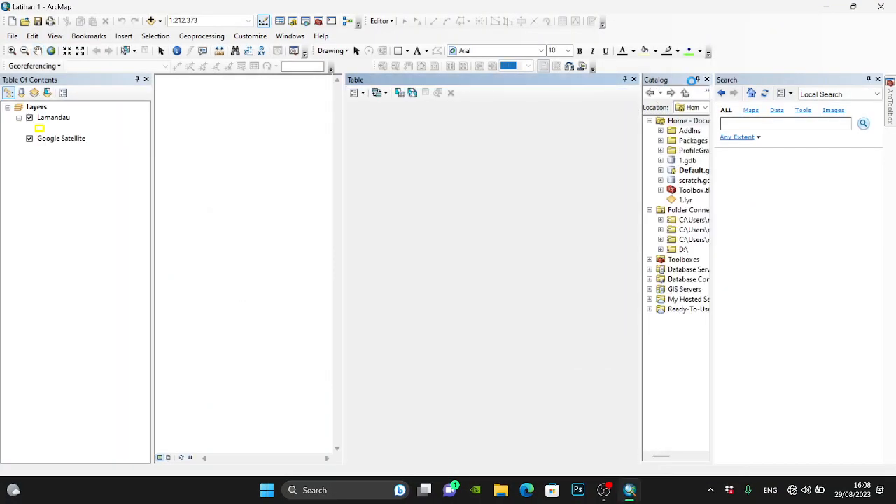
click(707, 79)
click(707, 79)
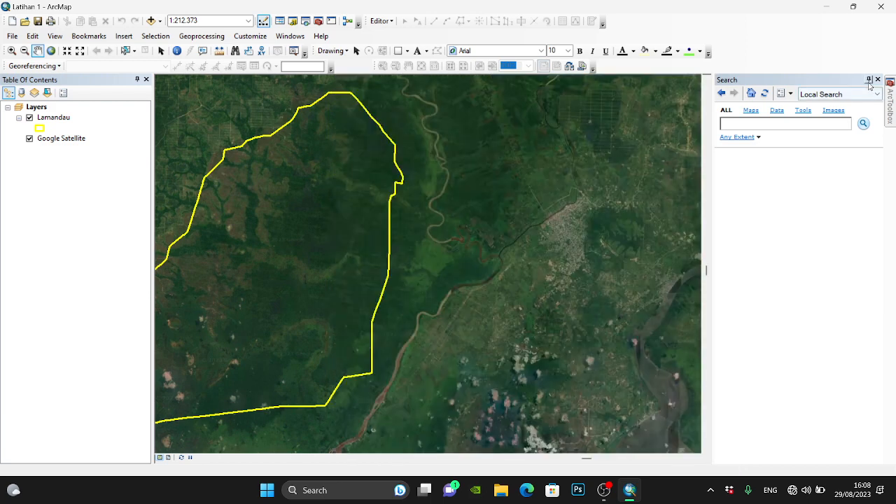
click(878, 79)
- Zoom the map to the full extent of the Lamandau layer
click(55, 117)
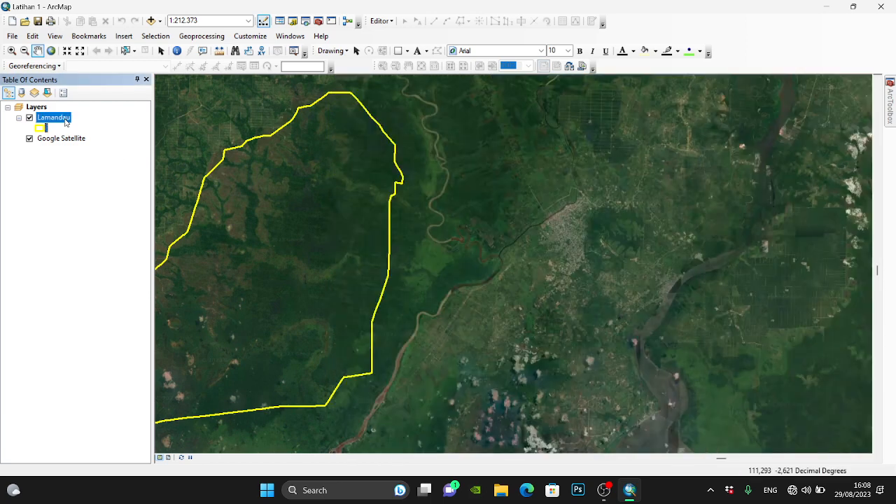
right_click(65, 119)
click(98, 178)
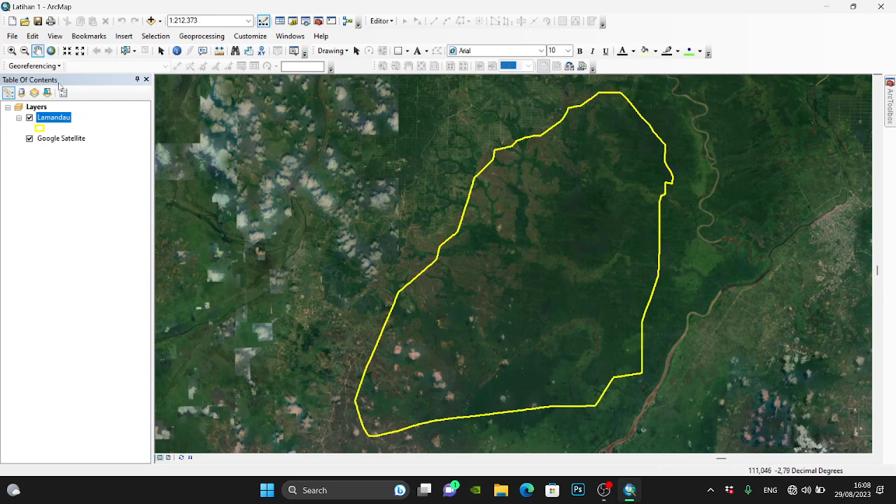
- Add Survei_O.shp to the map from the Distance\create.dat folder inside PELATIHAN SURVEY OU
click(150, 20)
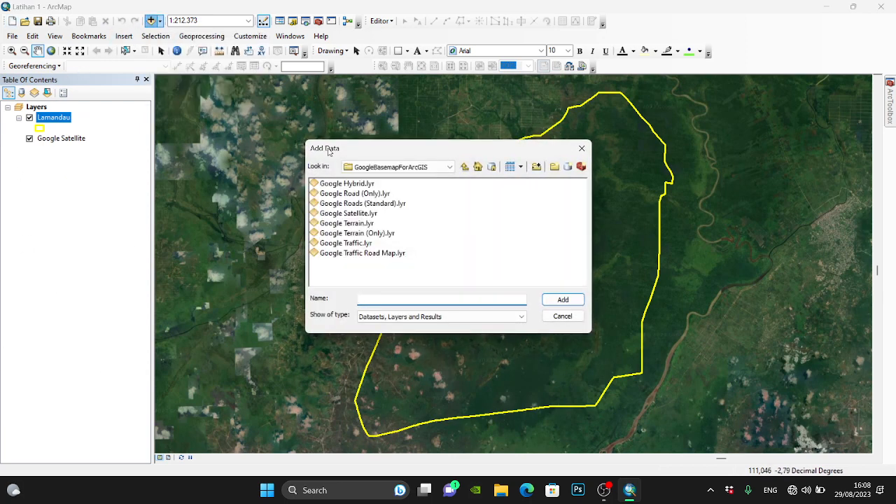
click(477, 167)
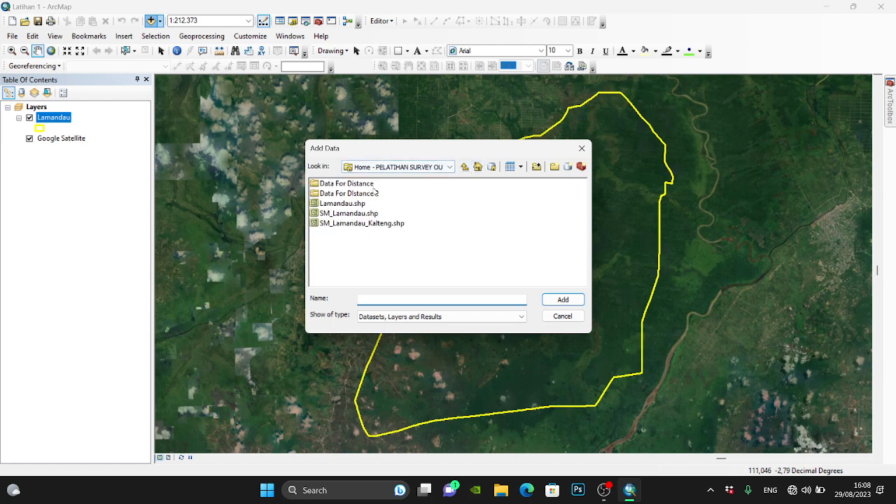
click(450, 167)
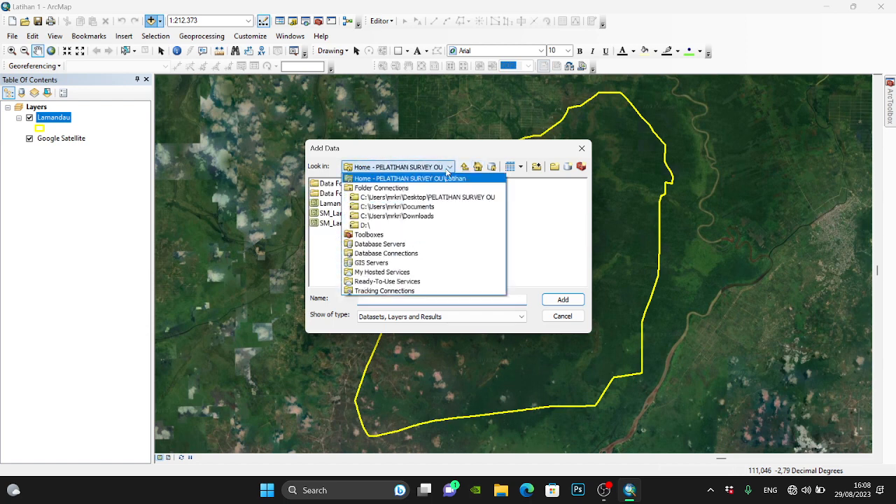
click(423, 197)
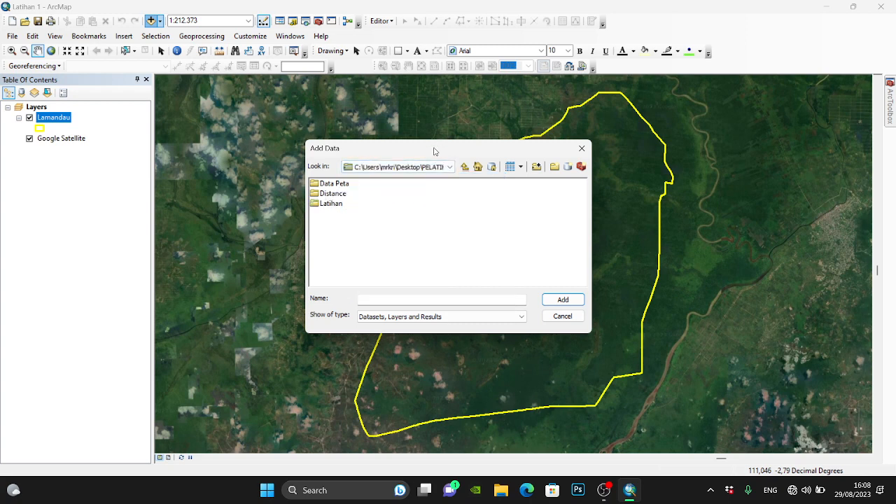
drag(434, 151, 336, 109)
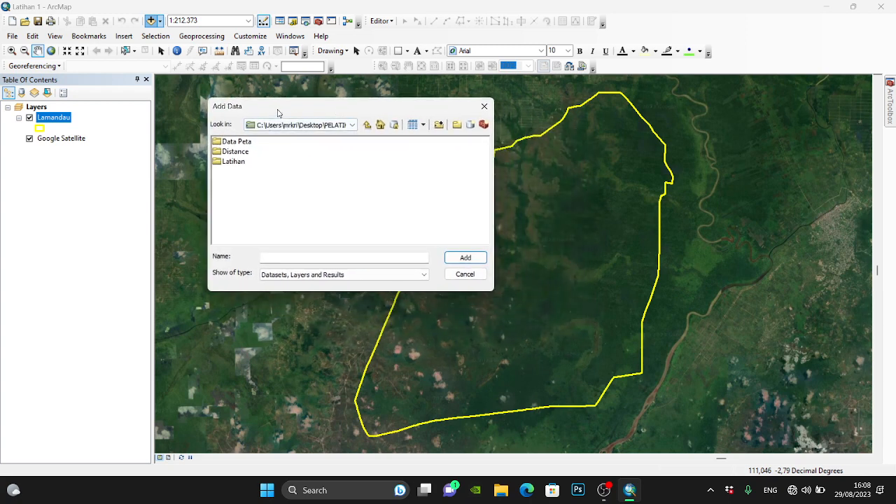
drag(278, 112, 278, 110)
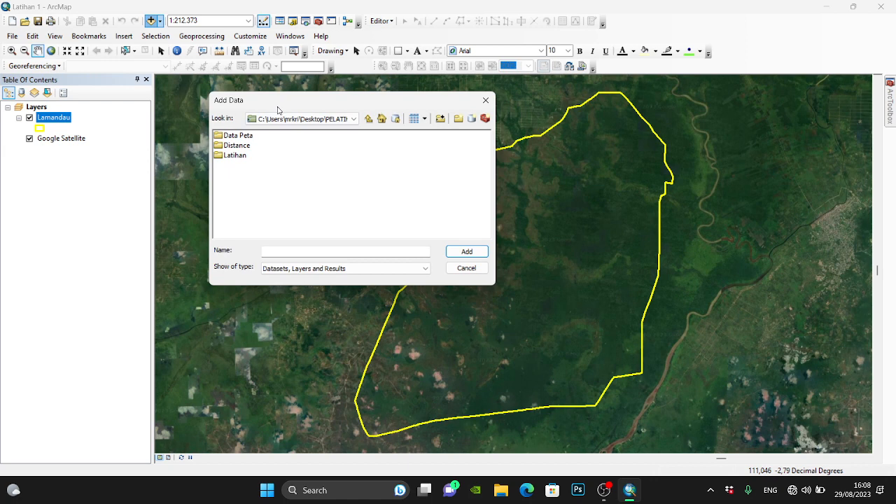
double_click(238, 147)
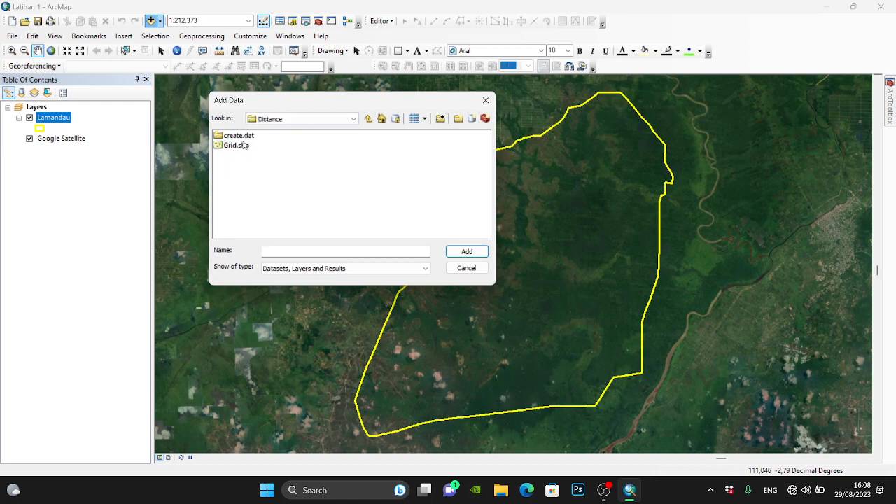
double_click(244, 137)
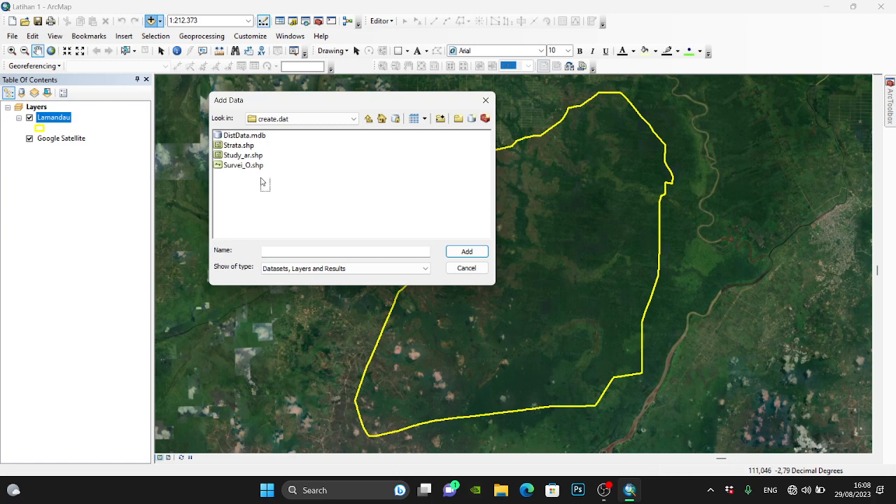
click(257, 167)
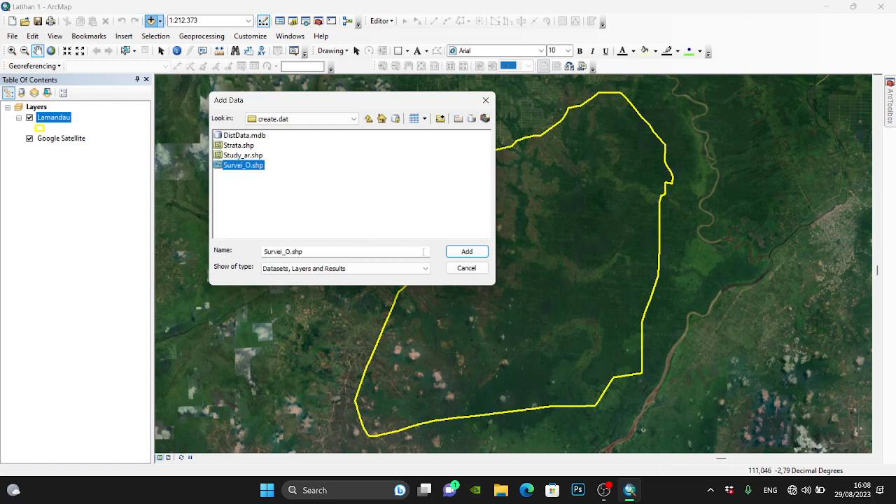
click(465, 251)
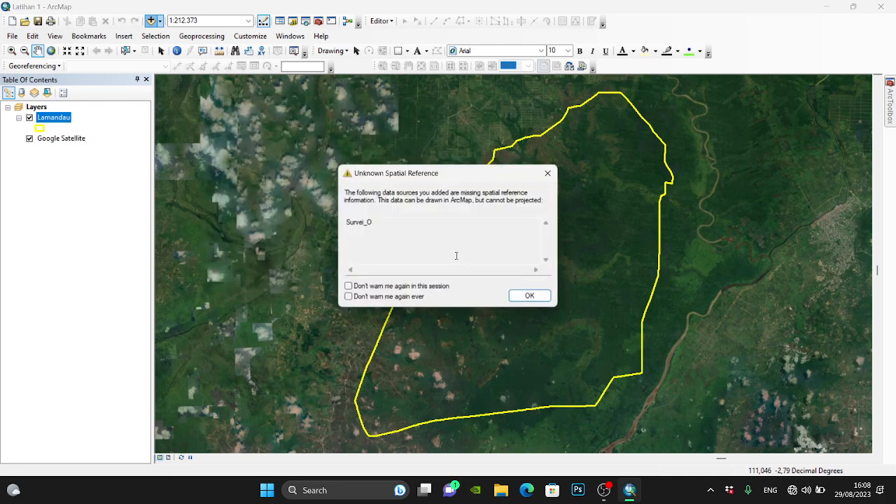
click(528, 295)
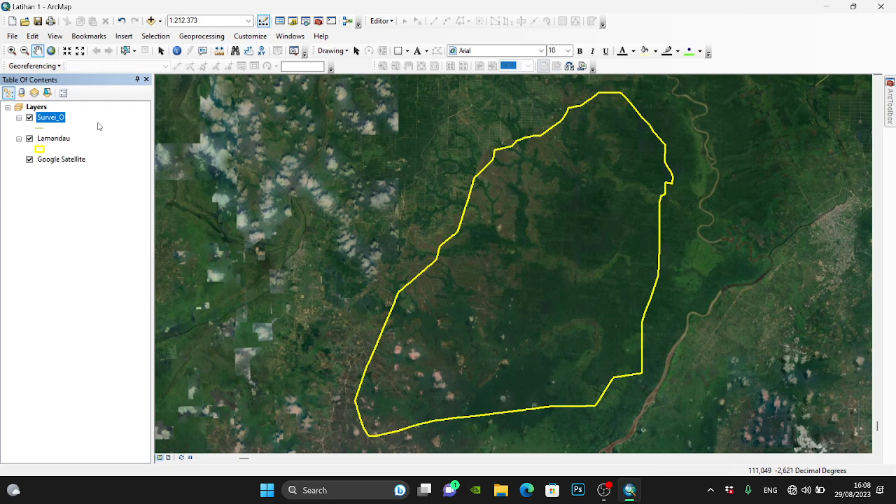
- Hide the Google Satellite layer and search for "define project" to open the Define Projection (Data Management) tool
click(31, 162)
click(30, 161)
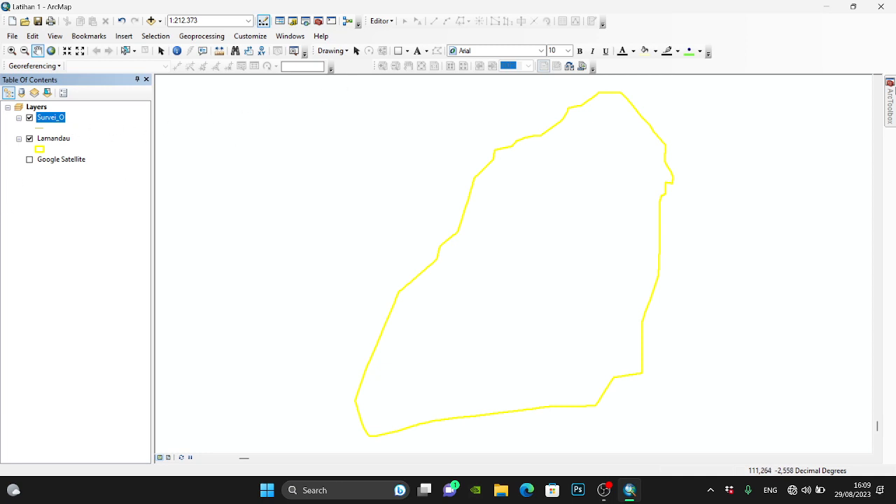
click(306, 21)
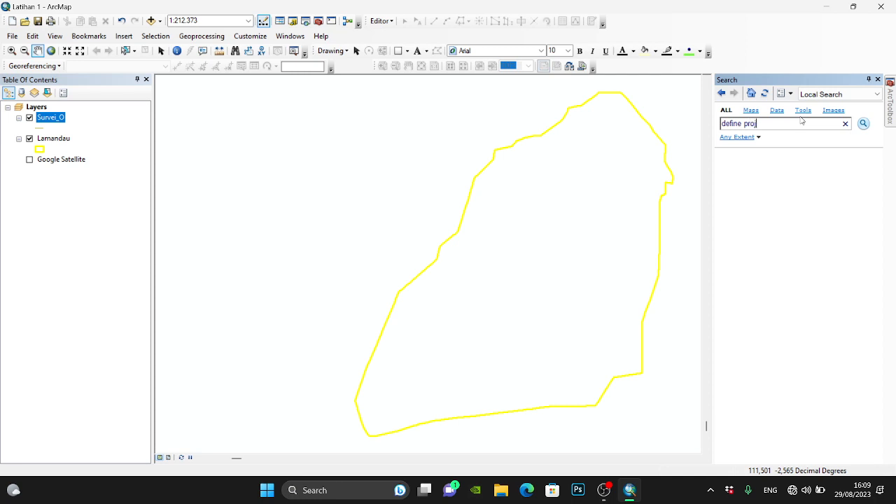
key(Return)
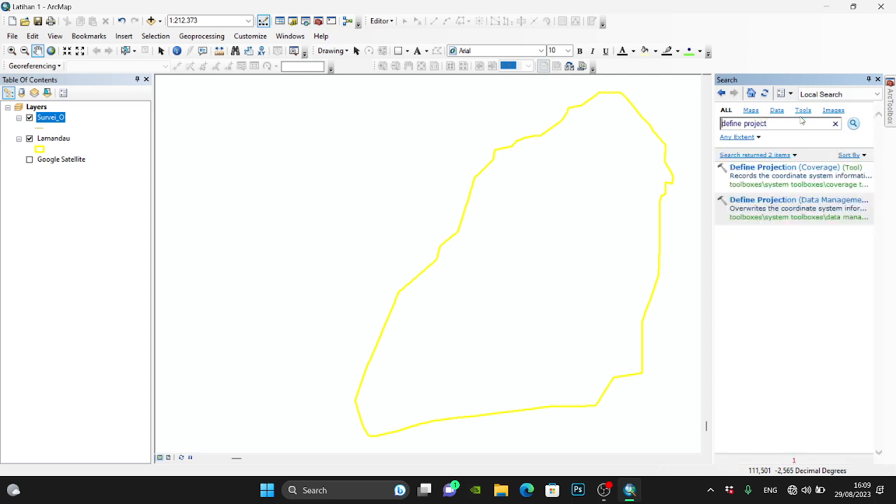
click(790, 171)
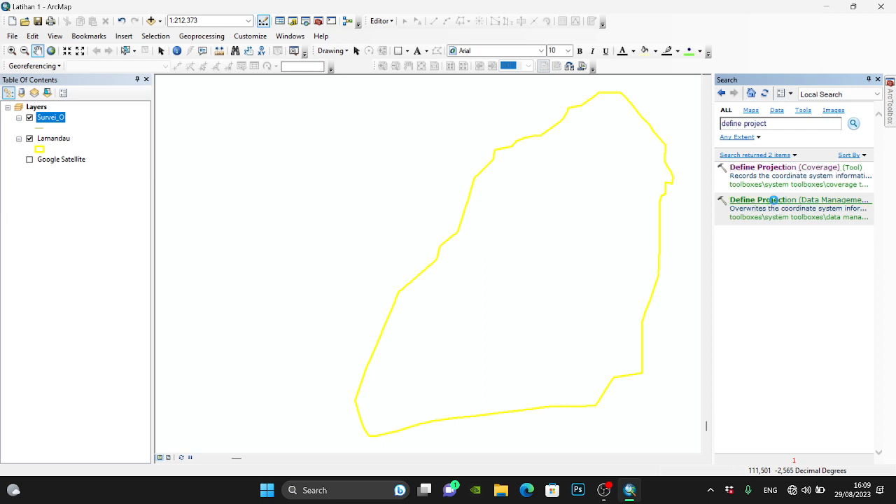
click(775, 200)
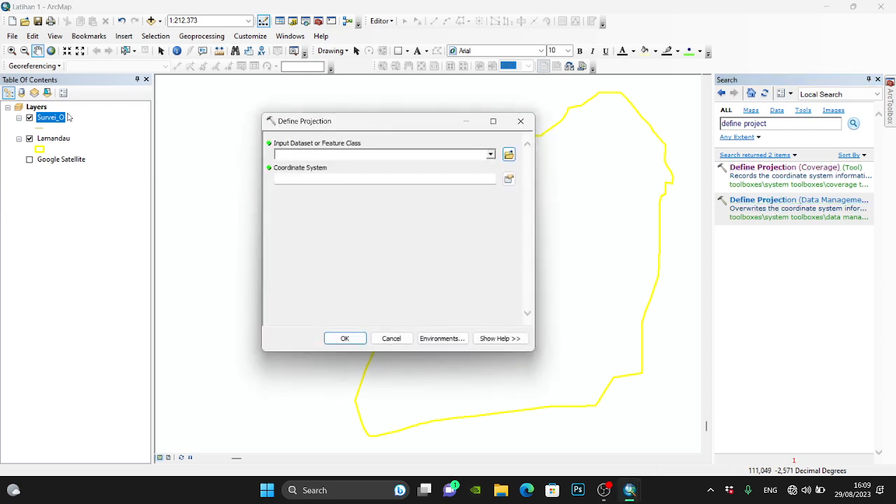
- Define the projection of the Survei_O layer as WGS 1984 UTM Zone 49S and close the tool
drag(55, 123, 299, 154)
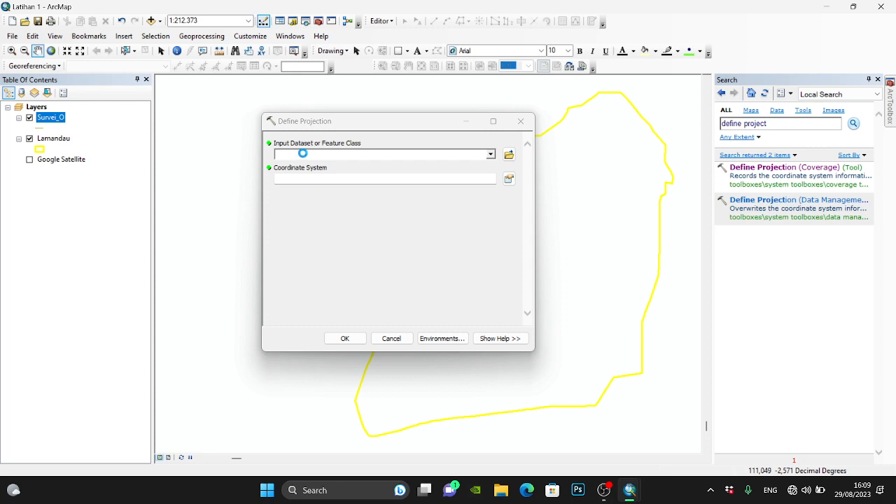
click(509, 179)
click(381, 179)
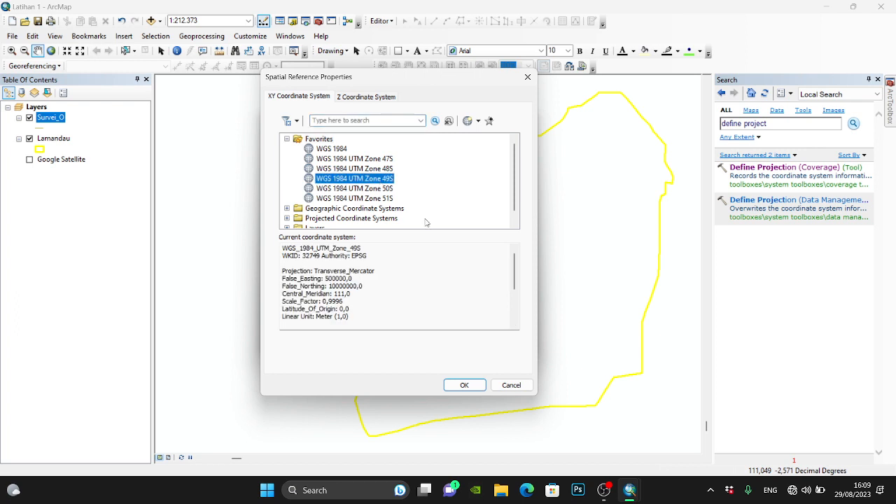
click(467, 387)
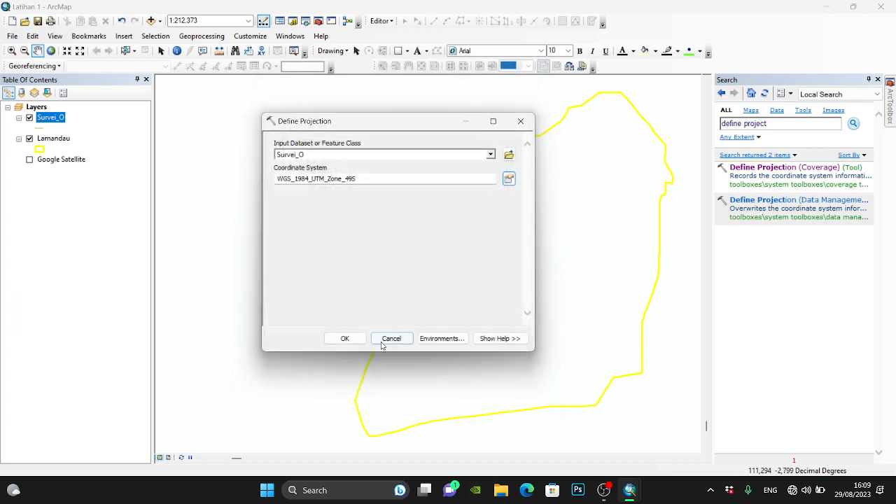
click(345, 338)
click(345, 338)
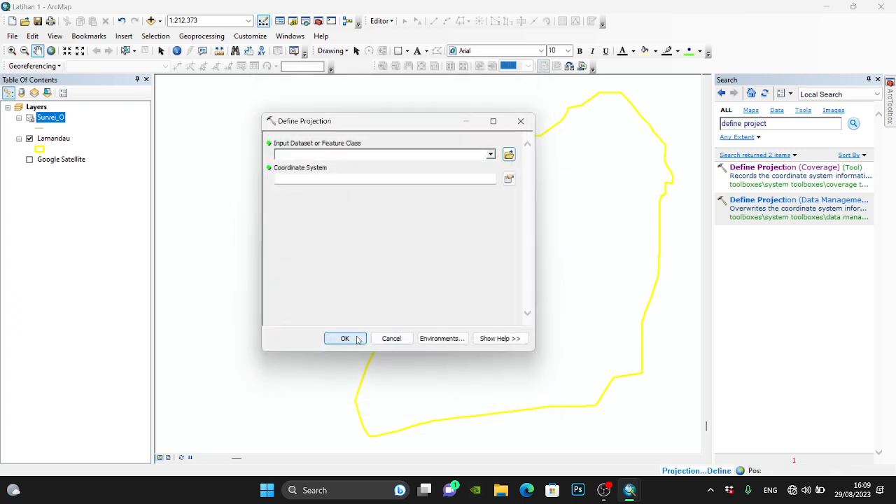
click(530, 287)
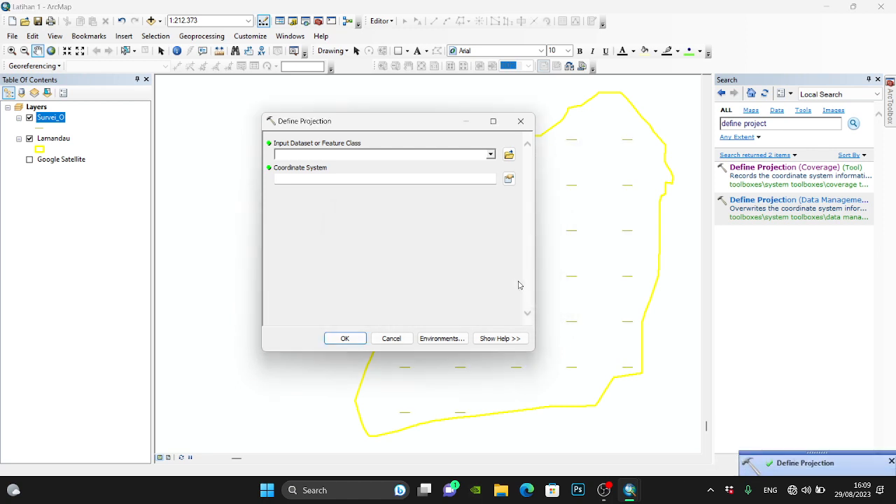
click(478, 126)
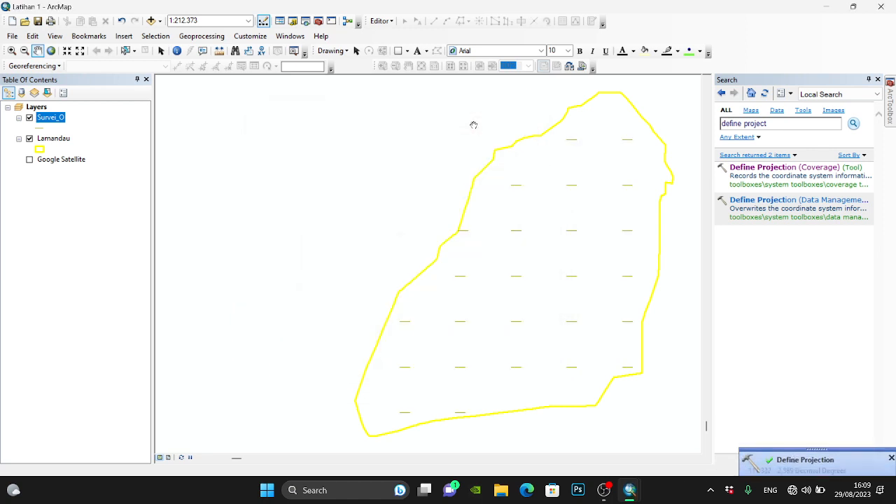
- Recentre the map on the Lamandau layer's extent
right_click(50, 140)
click(84, 205)
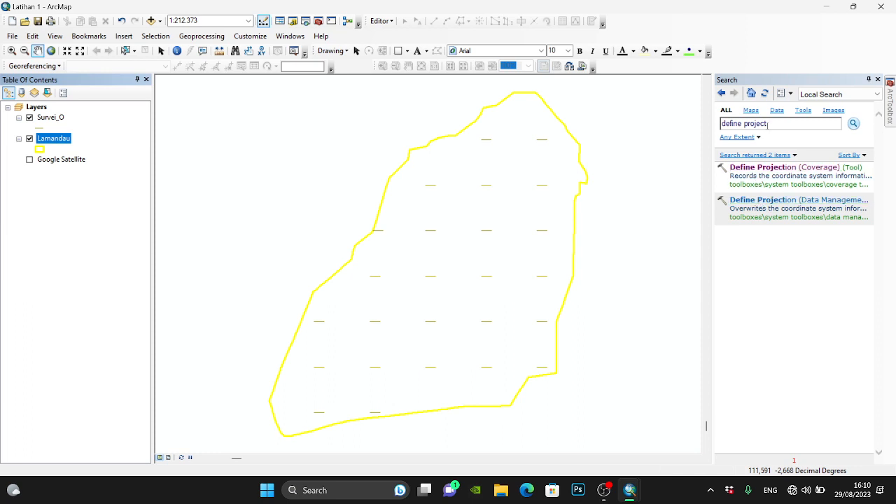
- Locate Define Projection in ArcToolbox under Data Management Tools, Projections and Transformations, and return to the tool search
click(777, 126)
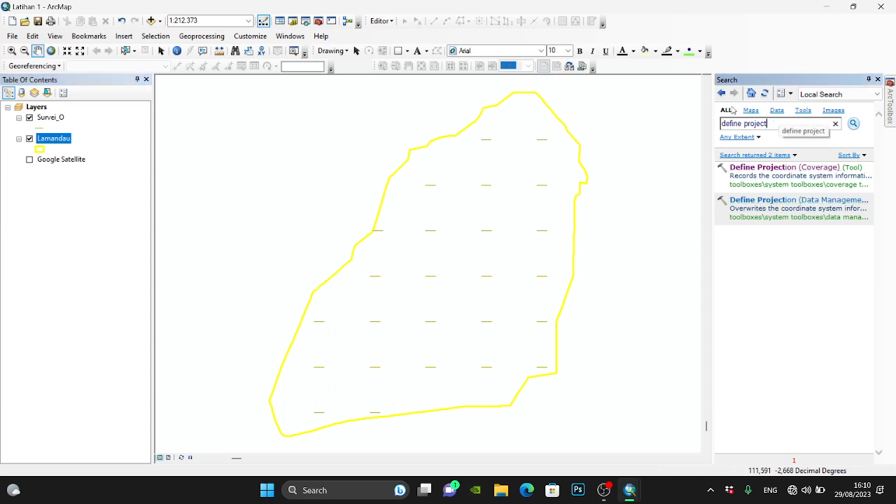
click(891, 105)
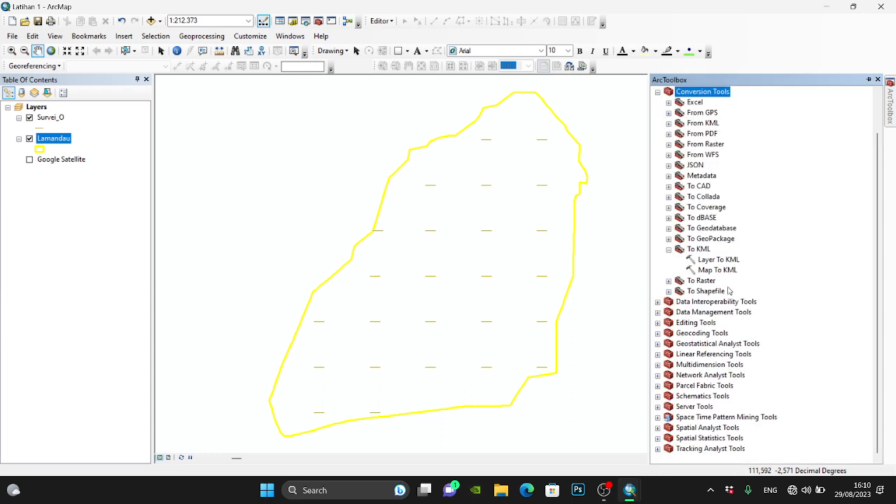
click(658, 312)
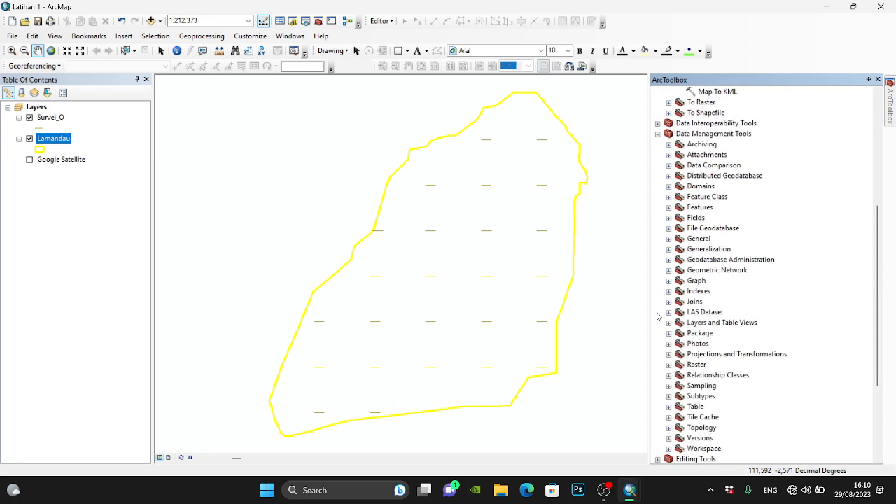
click(668, 355)
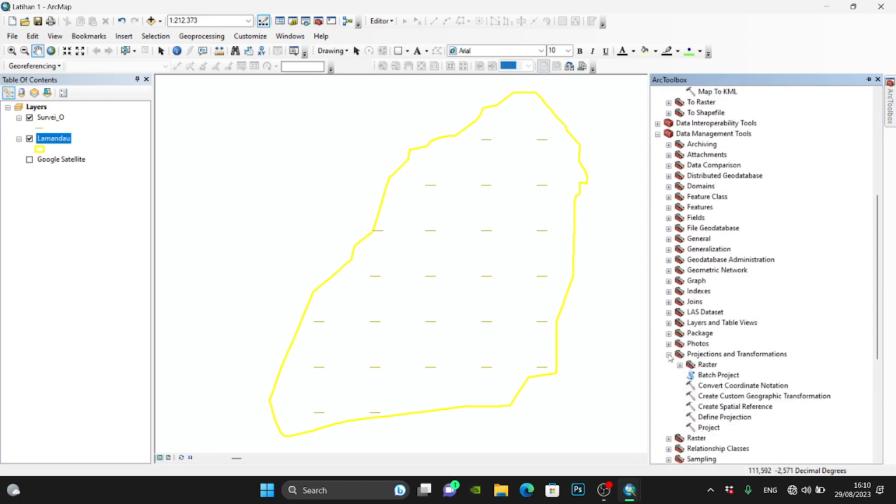
click(721, 417)
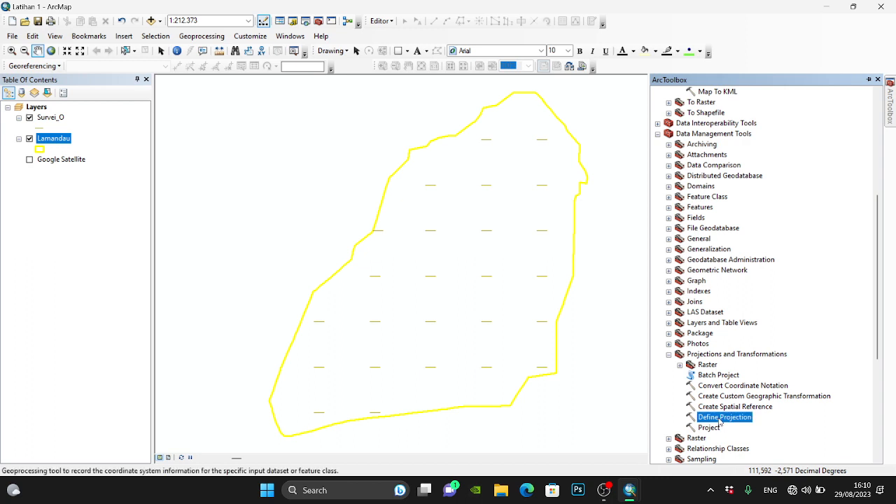
scroll(721, 418, down, 2)
scroll(726, 332, up, 9)
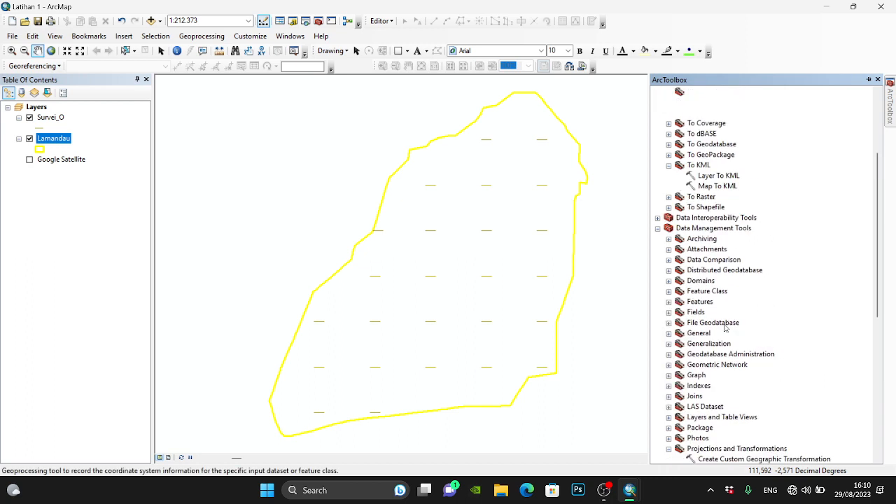
click(306, 22)
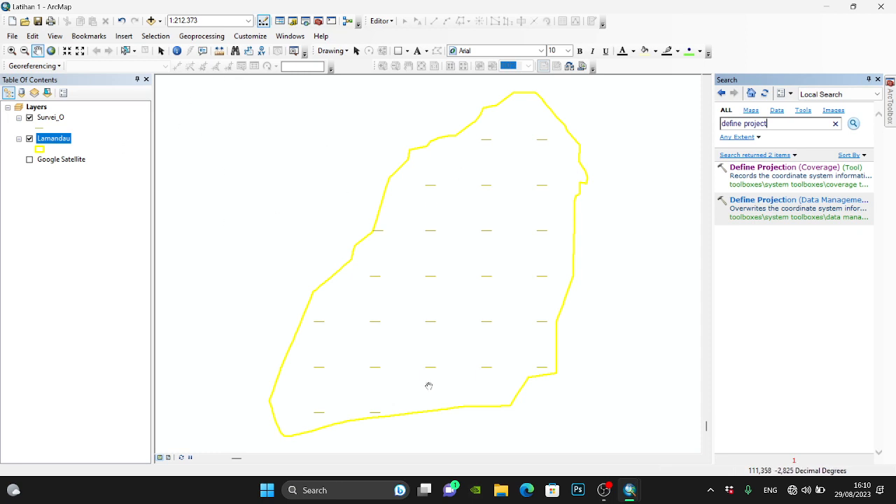
- Switch the map display to the page layout view
click(169, 458)
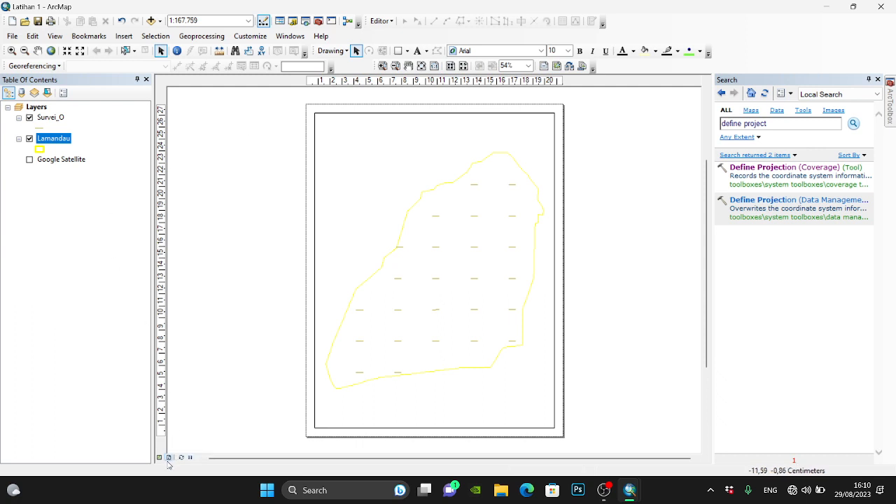
- Switch off the printer paper settings and set the layout page size to A4 in landscape orientation
click(62, 36)
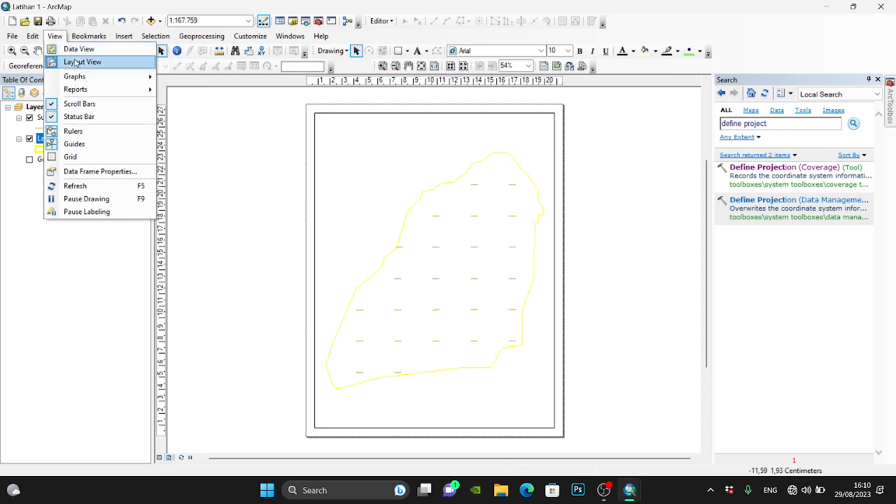
click(76, 62)
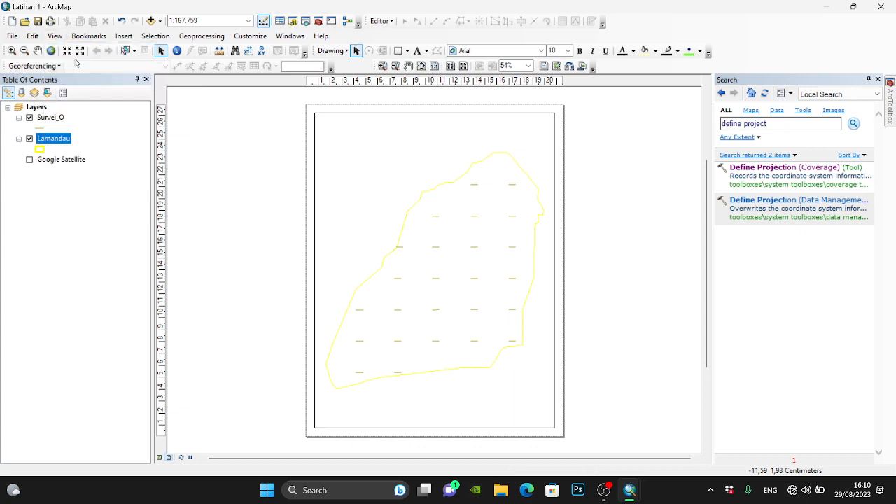
click(12, 36)
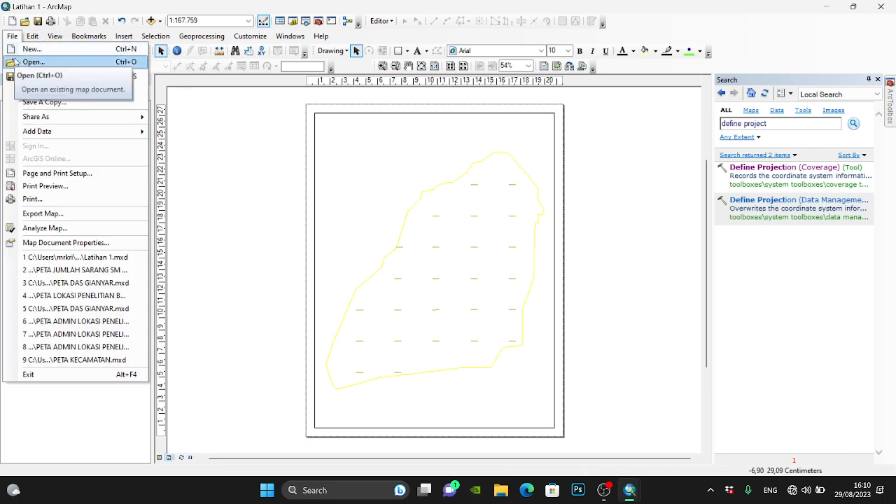
click(56, 173)
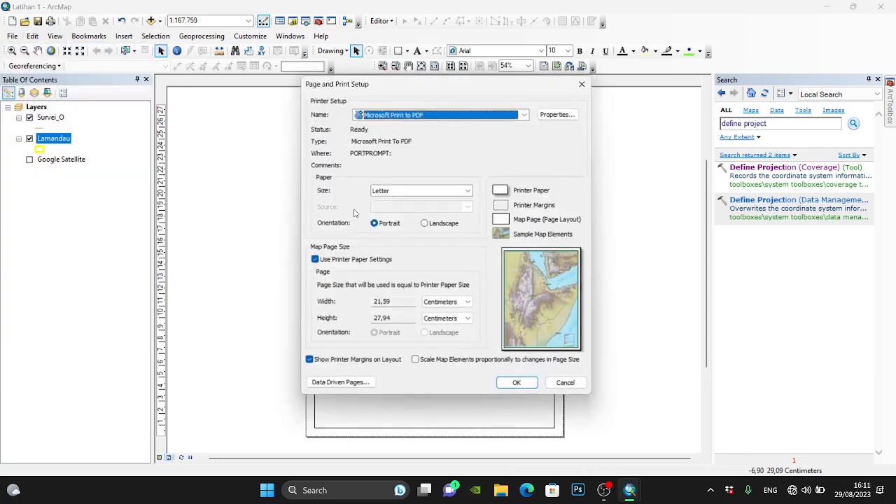
click(340, 263)
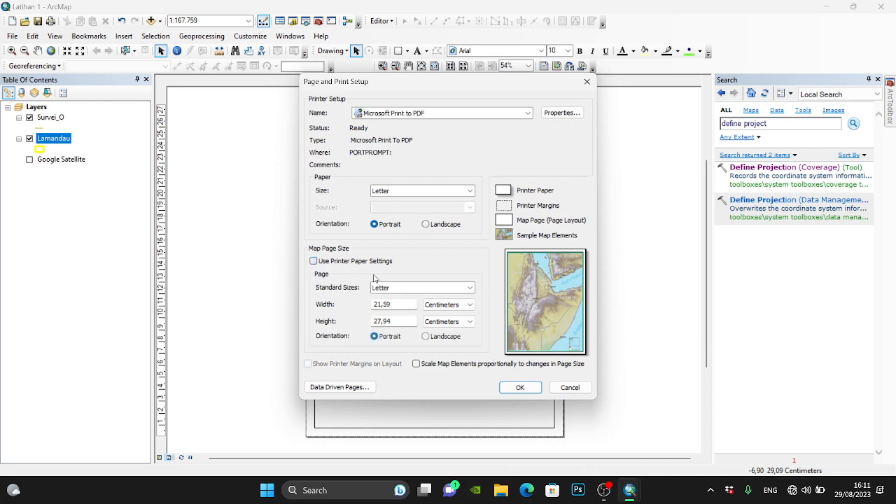
click(401, 291)
scroll(393, 326, down, 5)
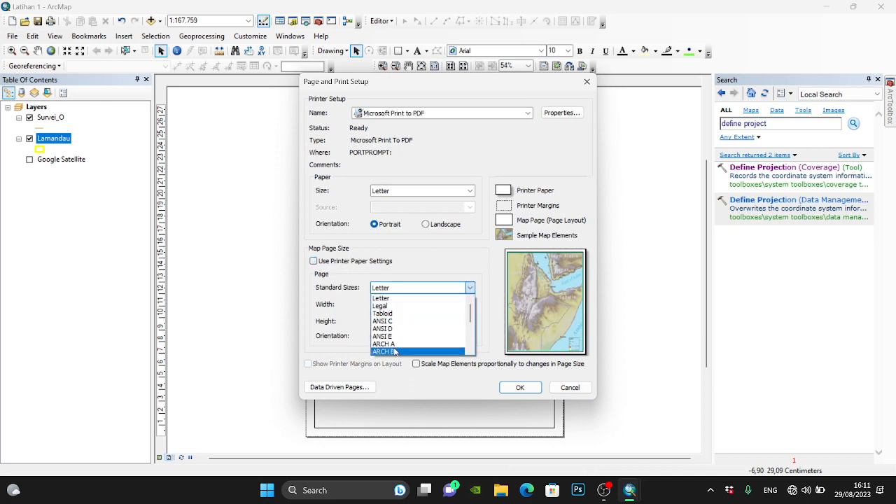
click(392, 321)
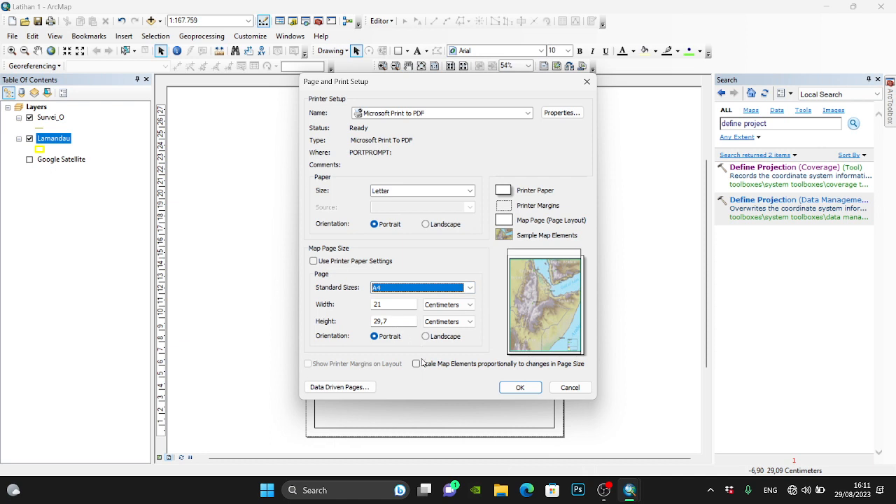
click(521, 387)
- Lower the data frame's upper edge to fit inside the landscape page, about 1 cm below the page edge
scroll(498, 184, up, 3)
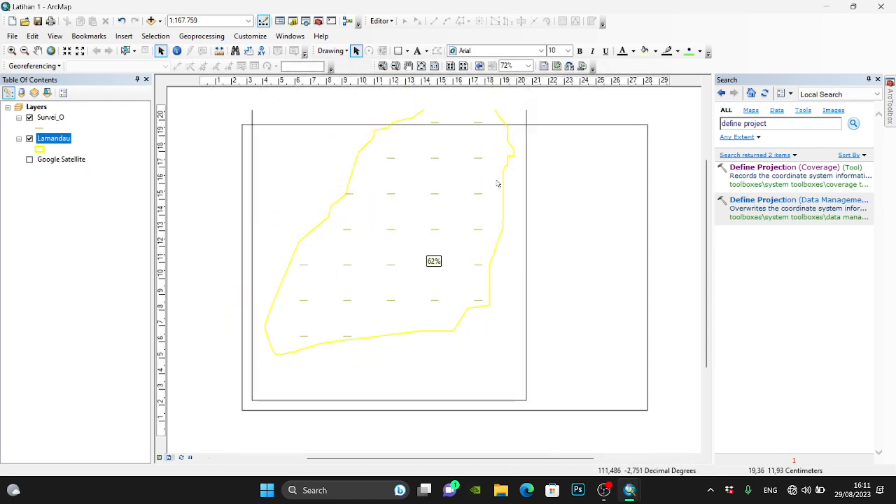
click(438, 119)
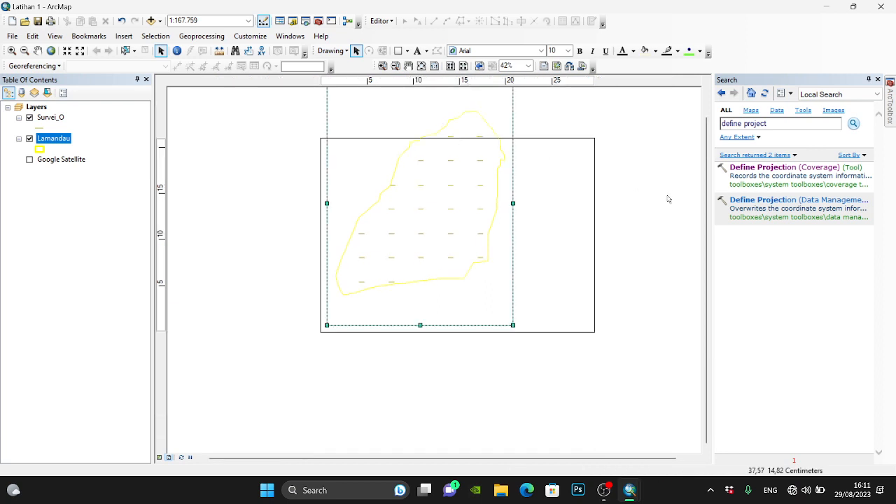
click(706, 105)
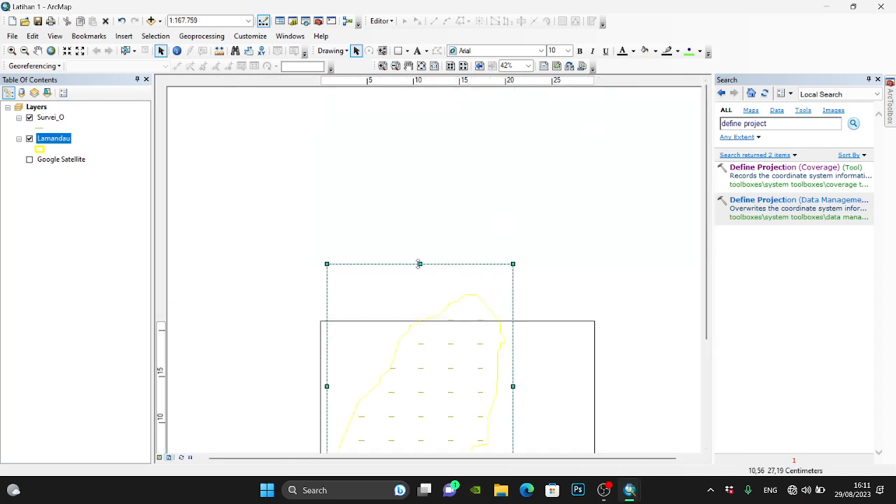
drag(420, 264, 423, 328)
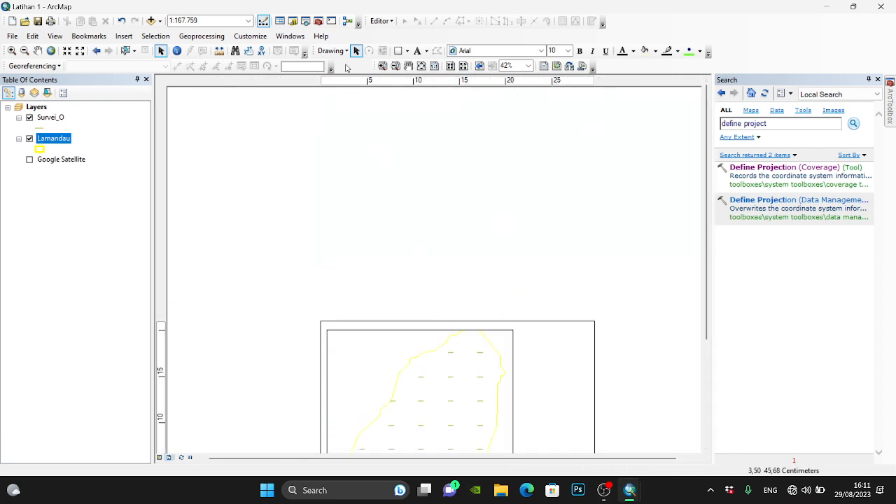
- Fit the full extent of the Lamandau layer inside the resized data frame
click(421, 65)
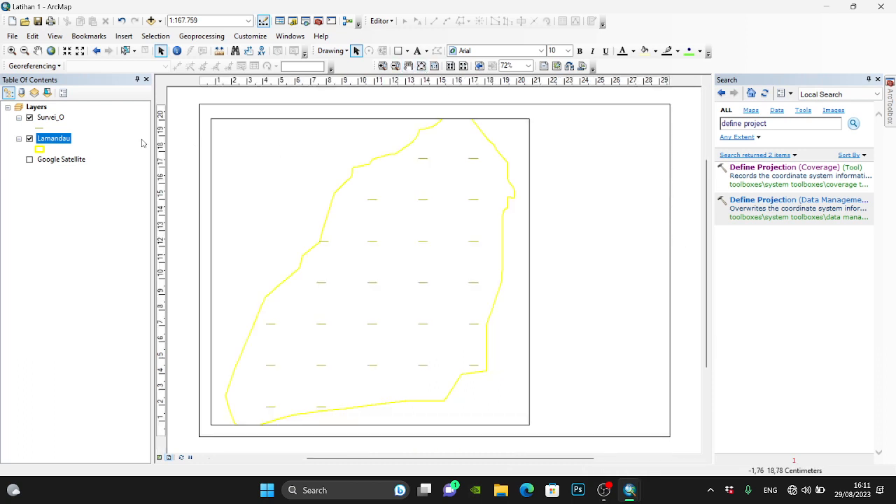
right_click(59, 145)
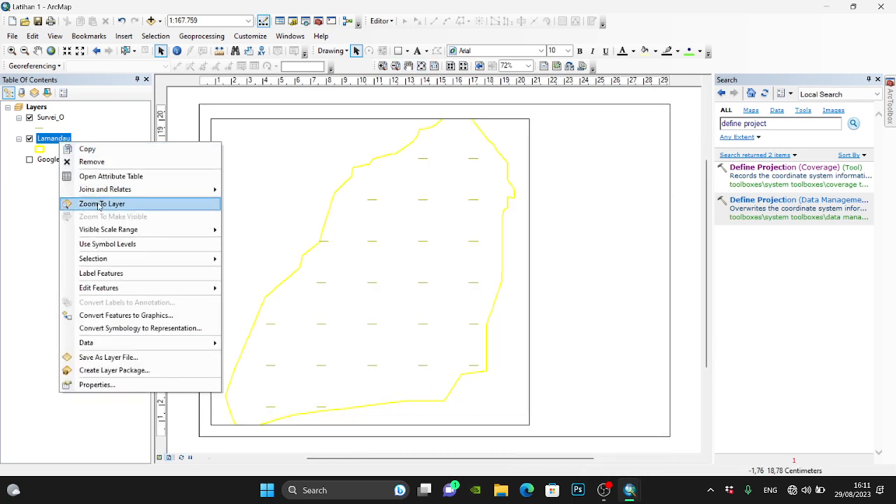
click(99, 203)
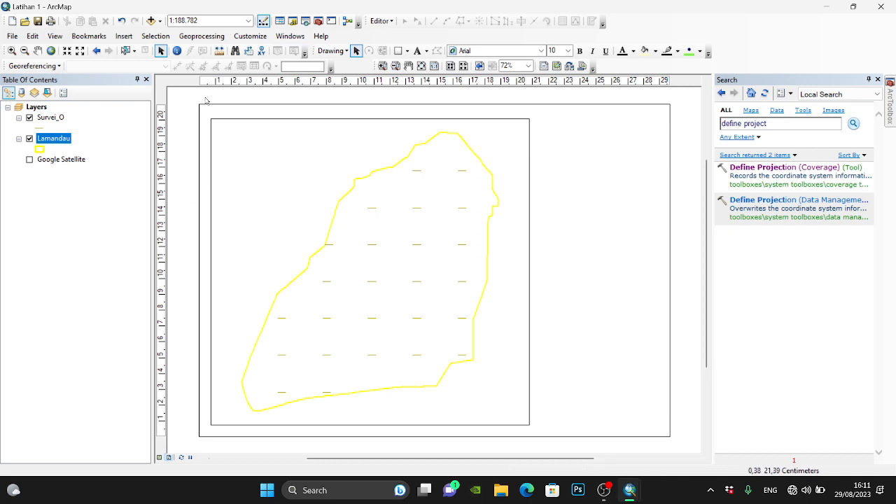
- Place a vertical and a horizontal guide about 0.2 cm inside the page's upper-left corner
scroll(207, 102, up, 5)
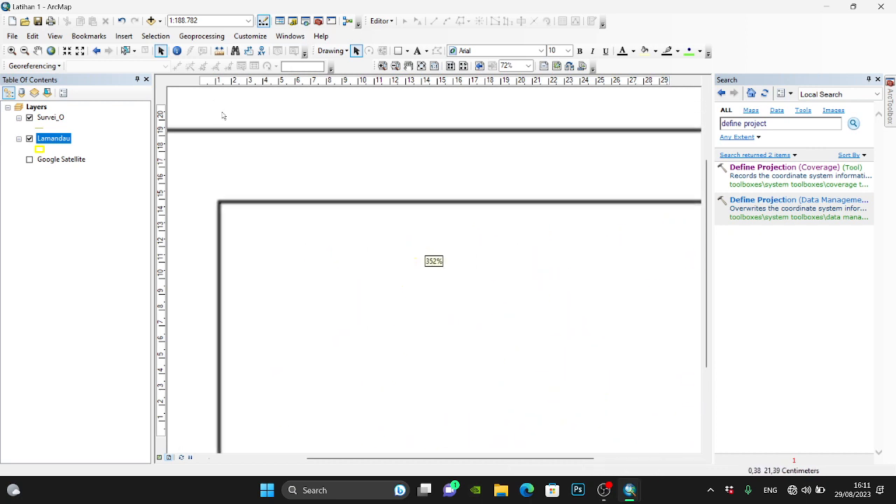
drag(327, 459, 321, 459)
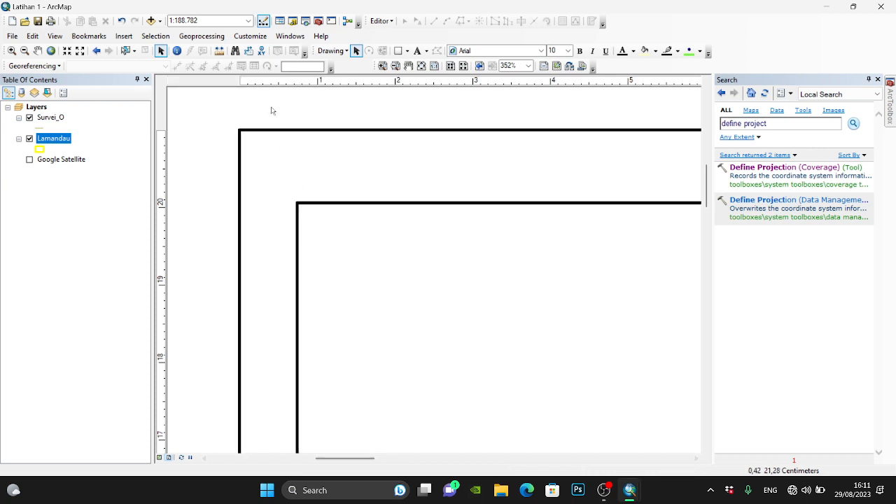
click(256, 84)
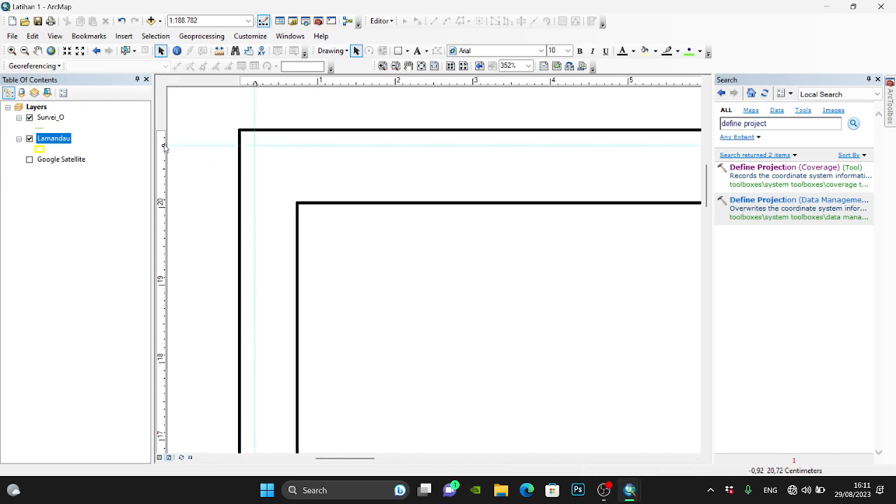
click(421, 65)
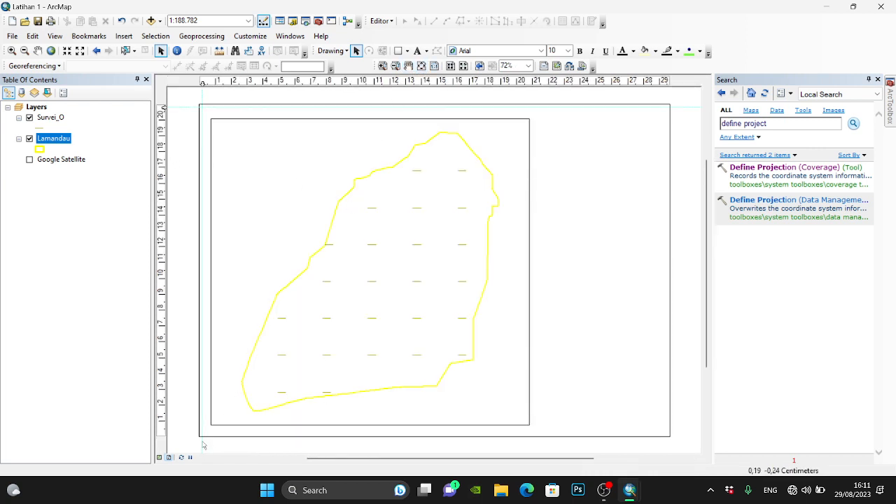
- Add a horizontal guide about 0.2 cm above the page's lower edge and a vertical guide about 0.2 cm inside its right edge
scroll(199, 439, down, 6)
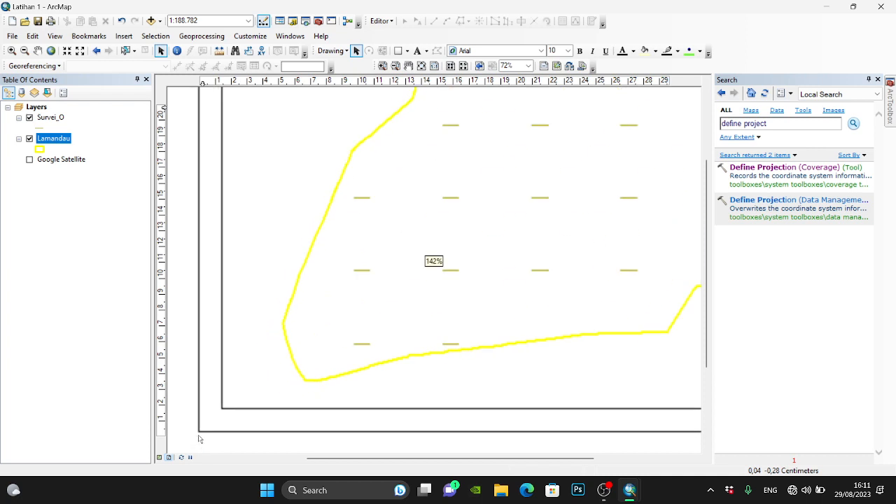
click(163, 431)
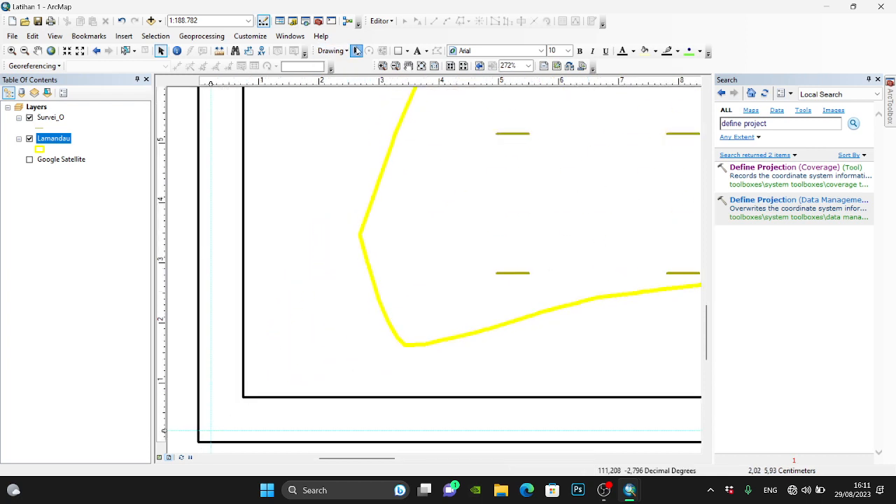
click(421, 67)
scroll(685, 106, down, 5)
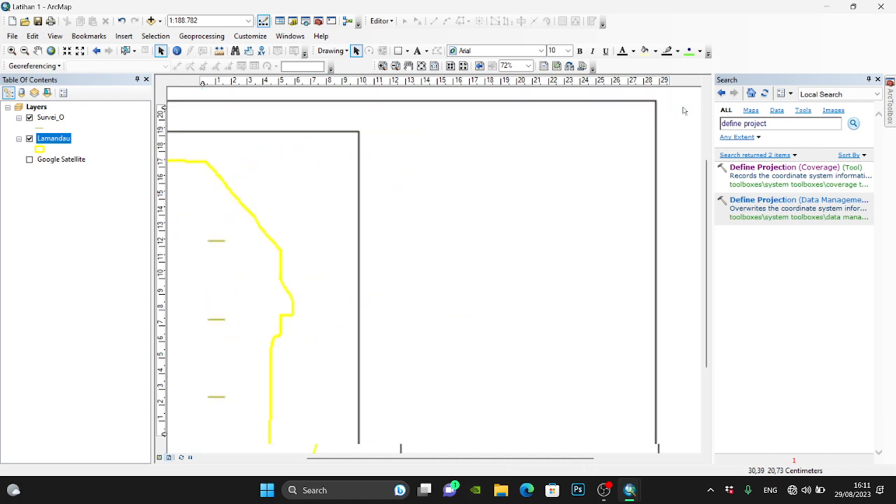
scroll(610, 87, down, 2)
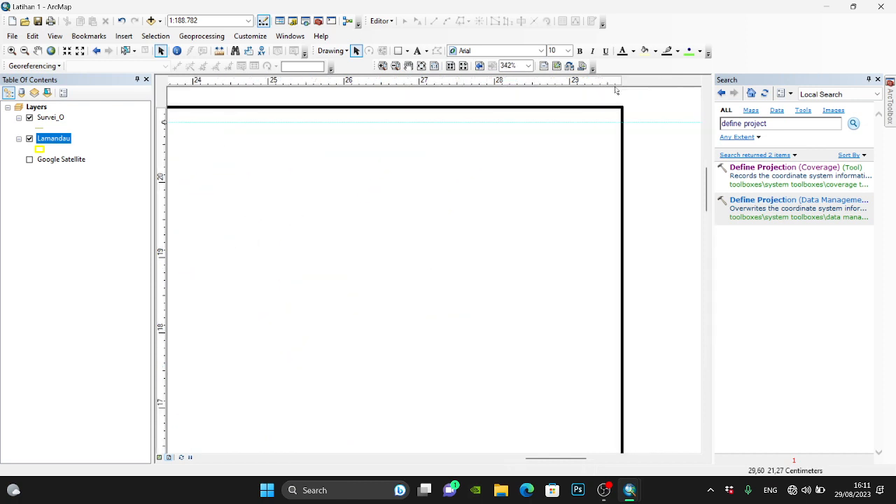
click(608, 83)
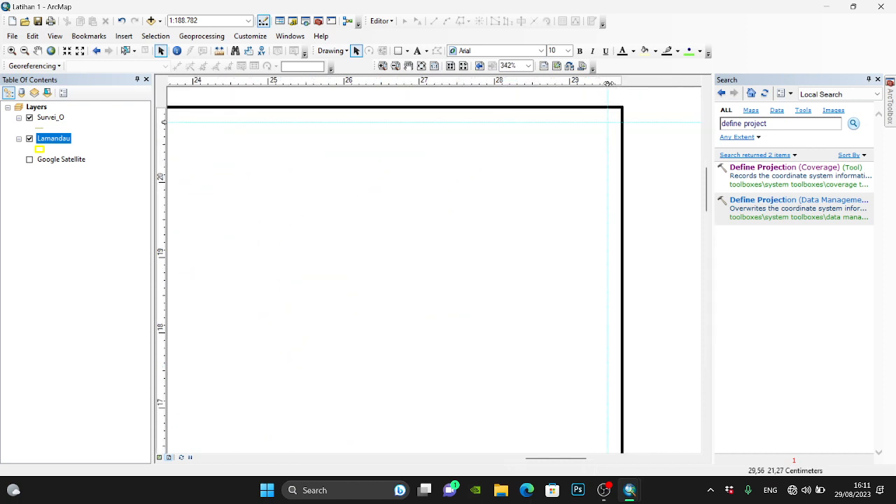
click(421, 66)
- Draw a rectangle from the upper-left guide corner down to the lower guide, about 21.5 cm wide, around the data frame
click(399, 51)
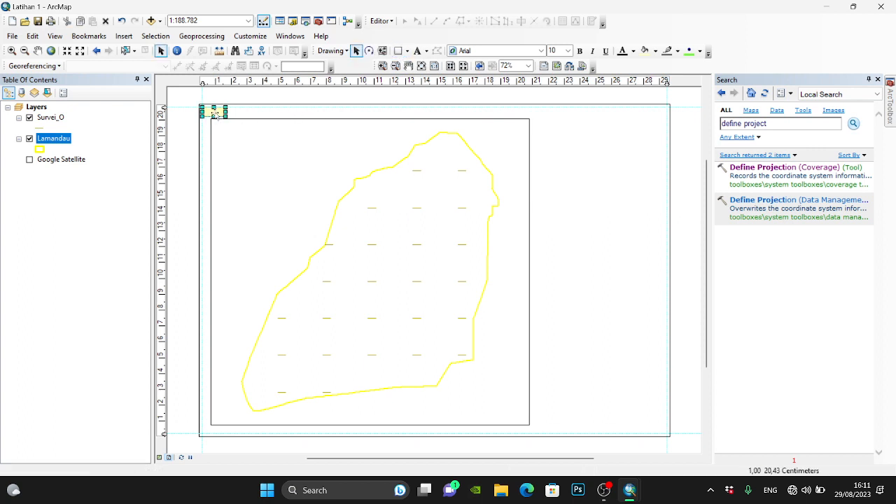
mouse_move(226, 117)
mouse_down()
mouse_move(296, 211)
mouse_move(528, 383)
mouse_move(553, 424)
mouse_move(553, 437)
mouse_move(543, 434)
mouse_up()
right_click(543, 434)
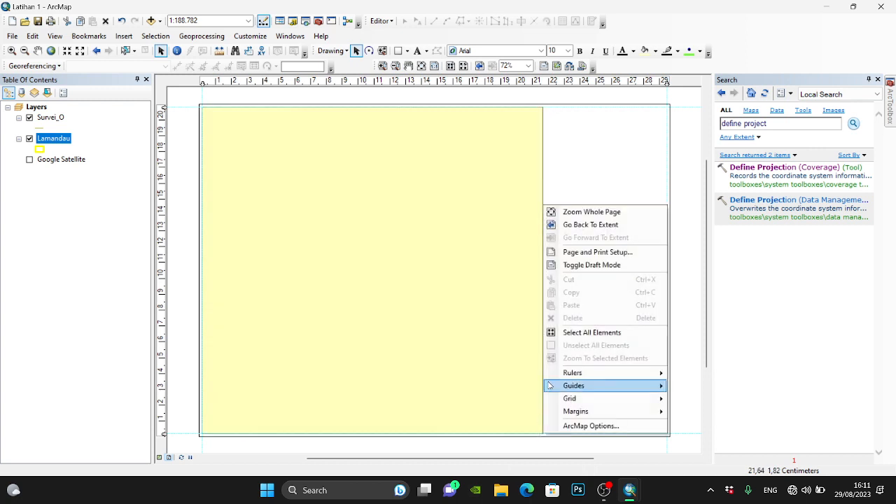
click(494, 246)
double_click(494, 246)
click(404, 196)
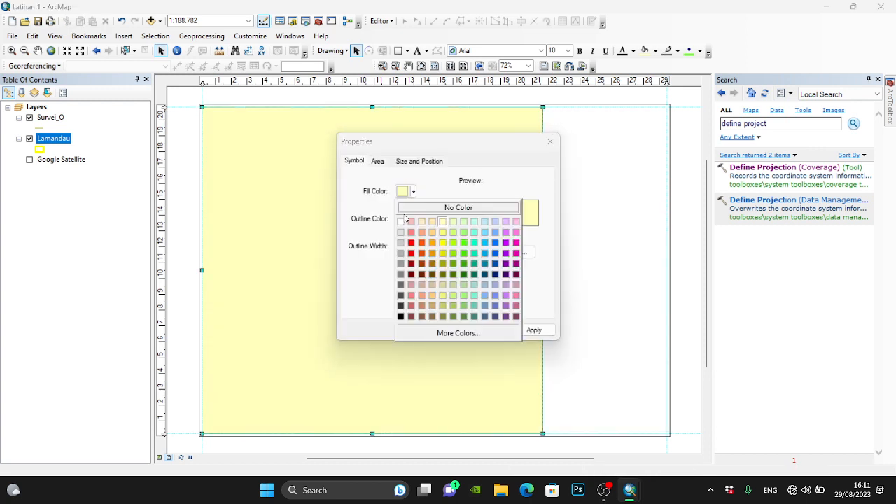
click(409, 210)
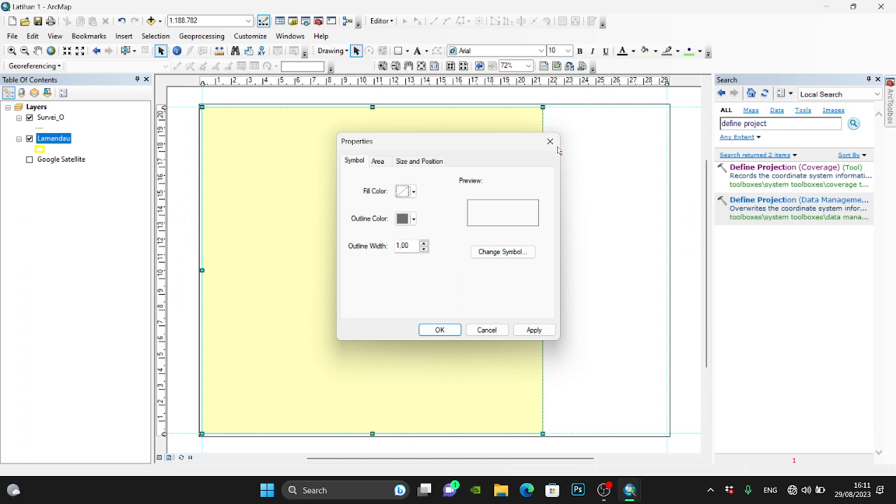
key(Return)
key(ctrl+z)
- Give the border rectangle no fill colour and a black outline with a width of 2
double_click(493, 160)
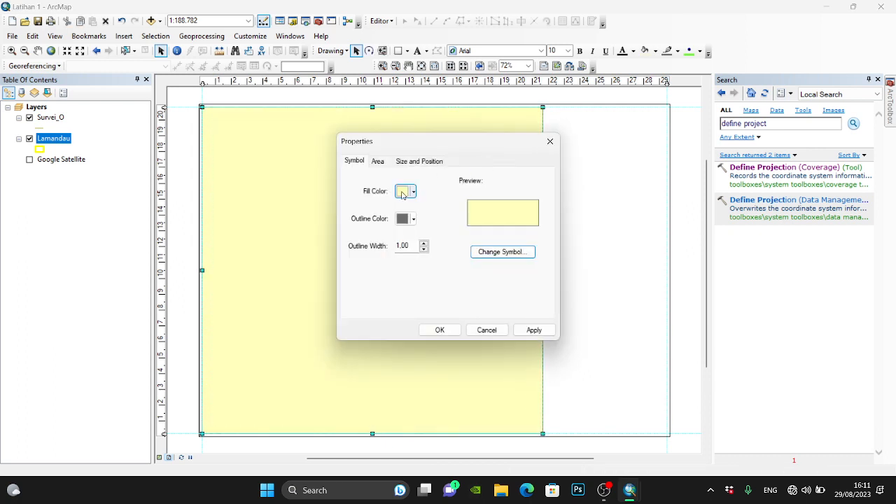
click(404, 193)
click(418, 208)
click(408, 221)
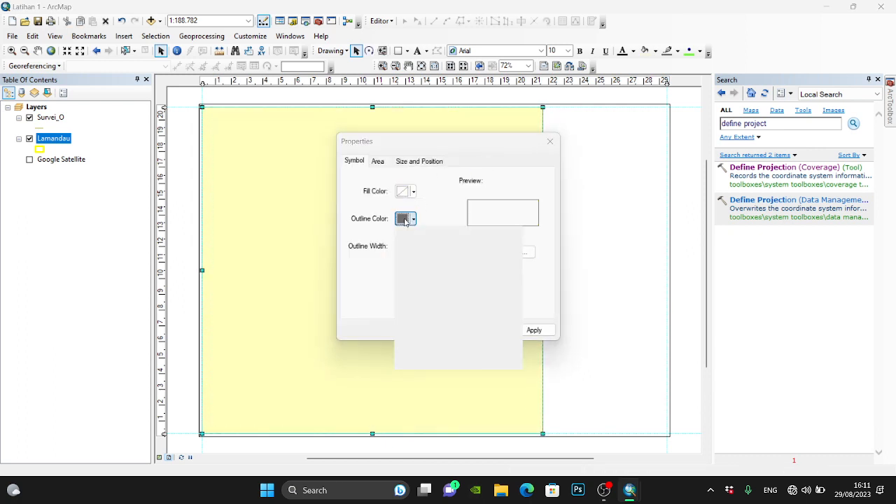
click(405, 331)
click(423, 245)
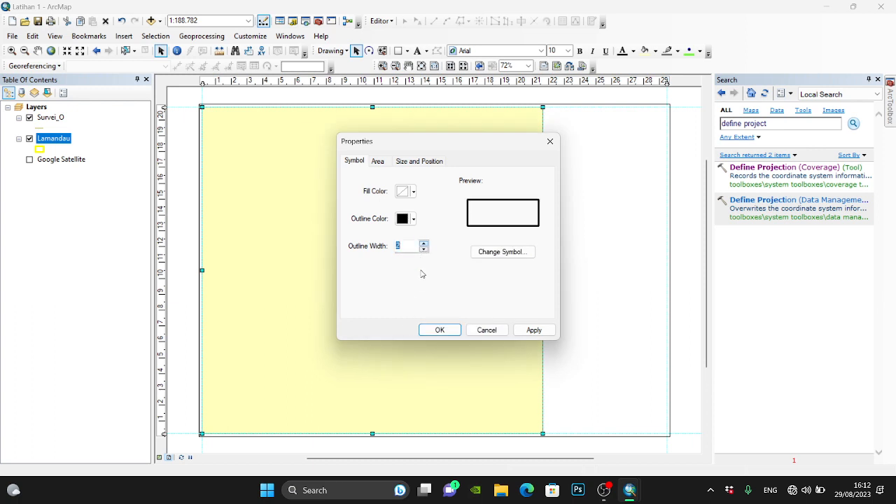
click(435, 330)
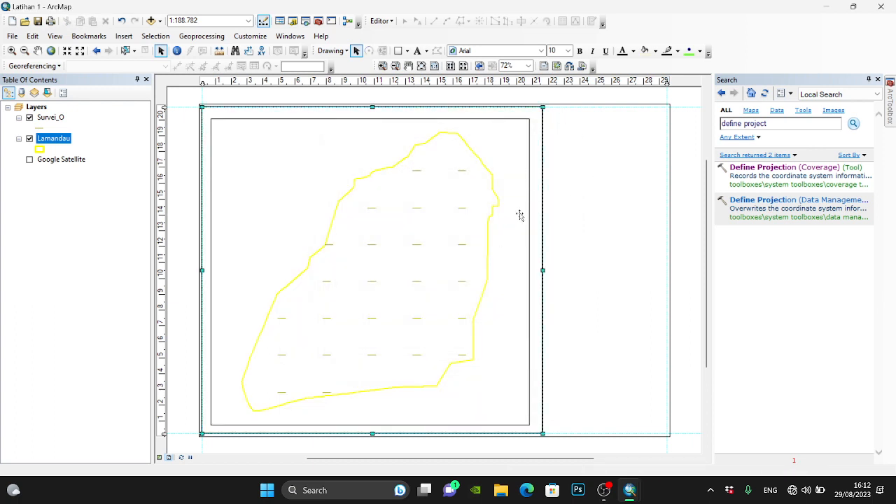
- Narrow the data frame and its border rectangle so their right edges sit at about 20 cm and 21 cm
click(525, 272)
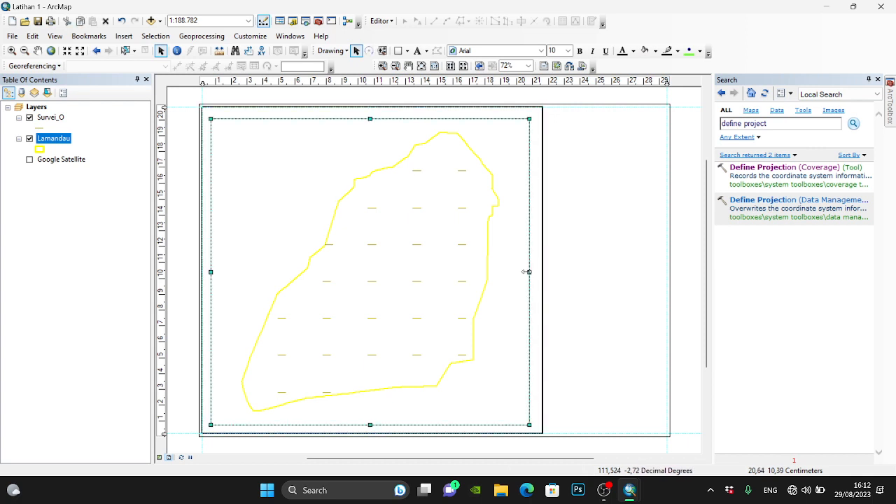
mouse_move(528, 272)
mouse_down()
mouse_move(518, 273)
mouse_move(539, 269)
mouse_move(530, 269)
mouse_up()
click(541, 269)
- Paste a copy of the border rectangle, align it with the right guide, and narrow it to fill the space beside the map border
scroll(649, 93, up, 3)
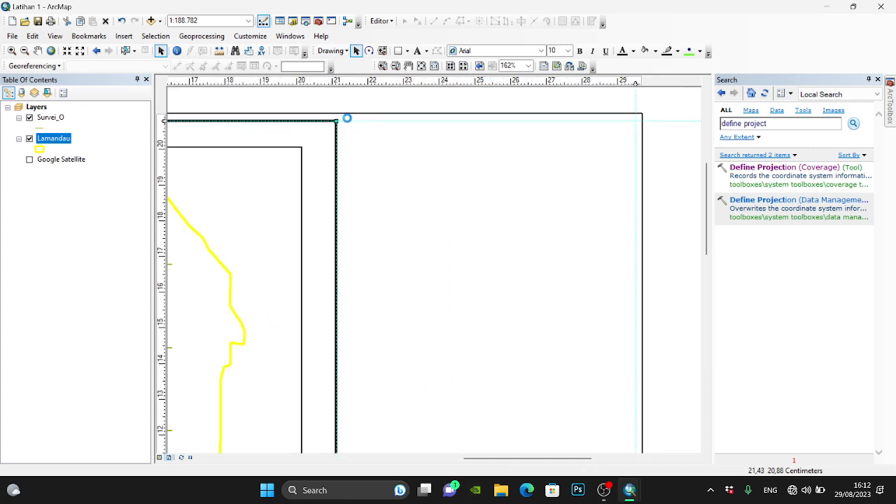
key(ctrl+v)
drag(313, 165, 576, 156)
click(421, 65)
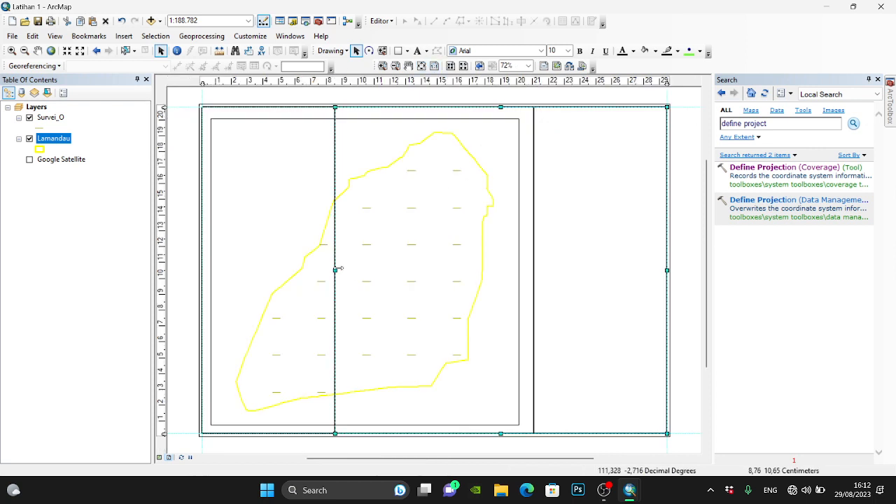
drag(336, 269, 536, 280)
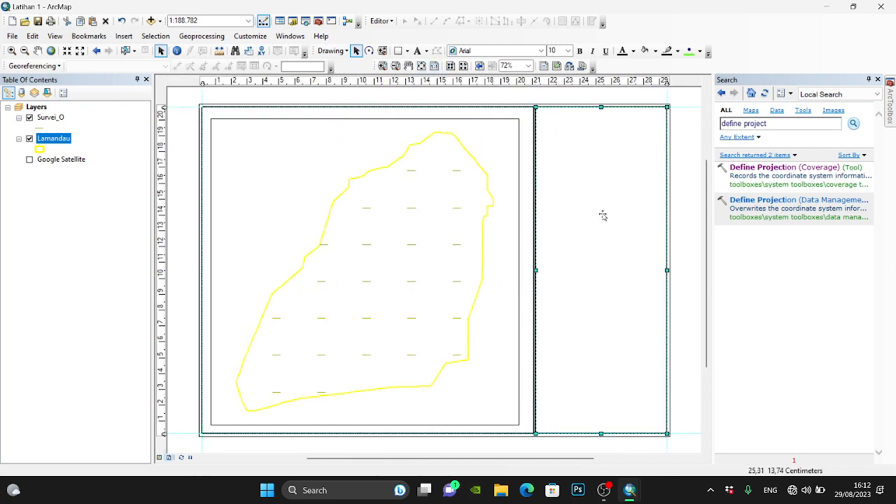
- Add a vertical guide at about 21.3 cm and snap the adjoining edges of the two border rectangles to it
scroll(606, 87, down, 8)
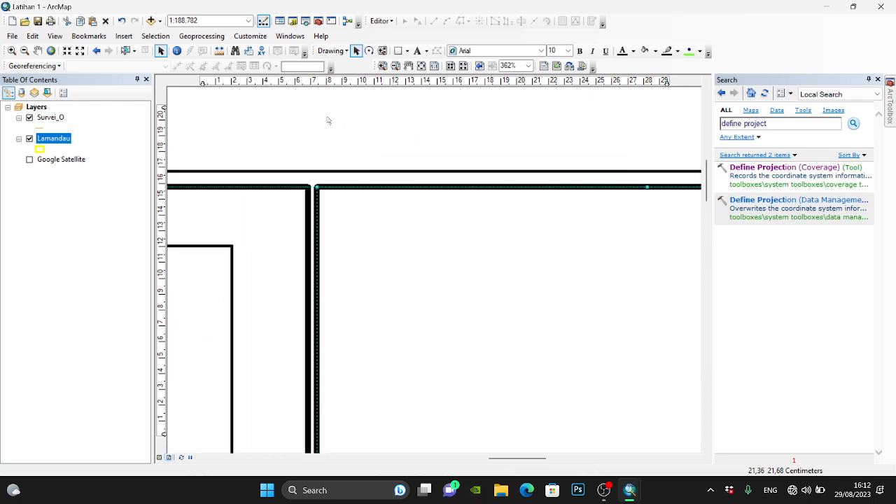
click(323, 84)
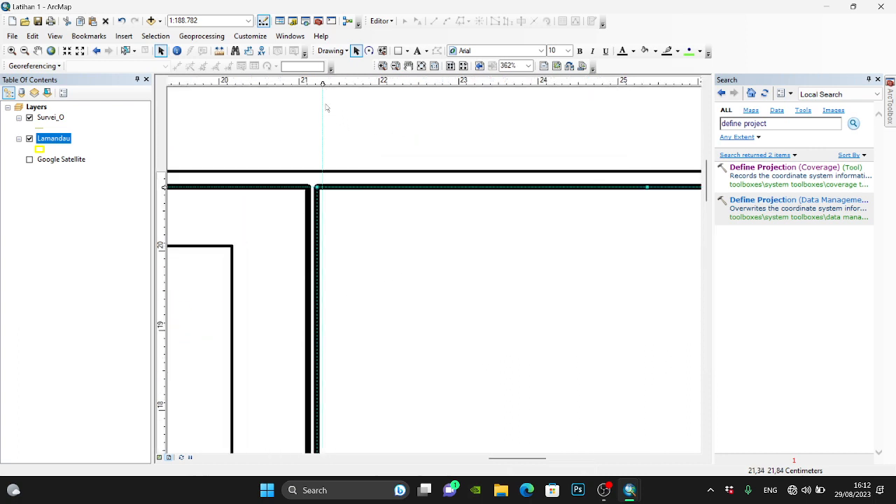
drag(317, 187, 320, 188)
click(306, 196)
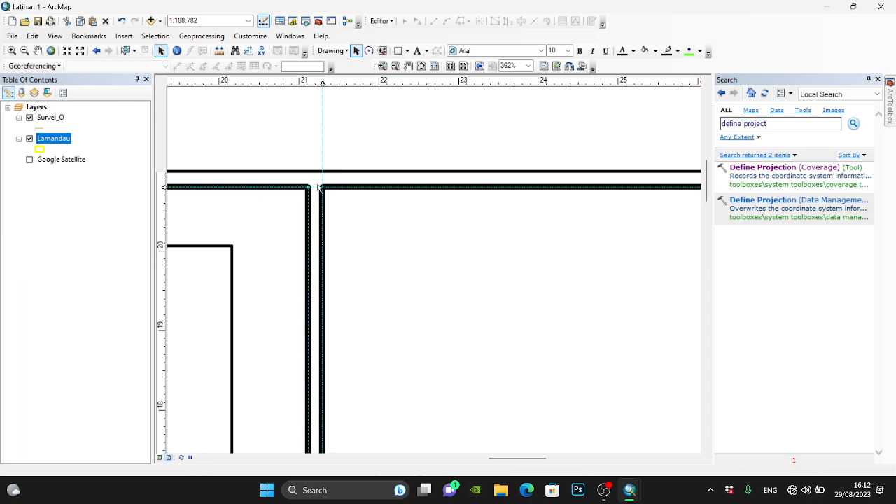
click(420, 66)
drag(533, 270, 537, 271)
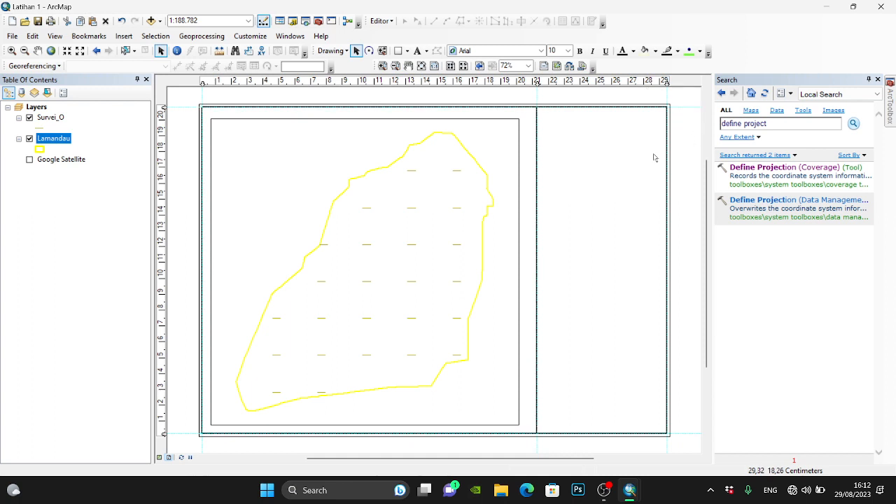
- Widen the data frame so its right edge sits at about 20.5 cm
click(514, 258)
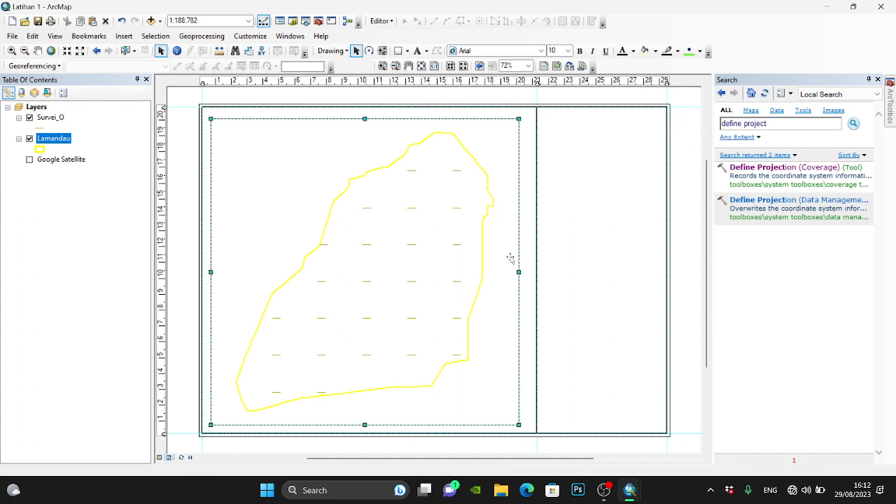
scroll(537, 274, down, 5)
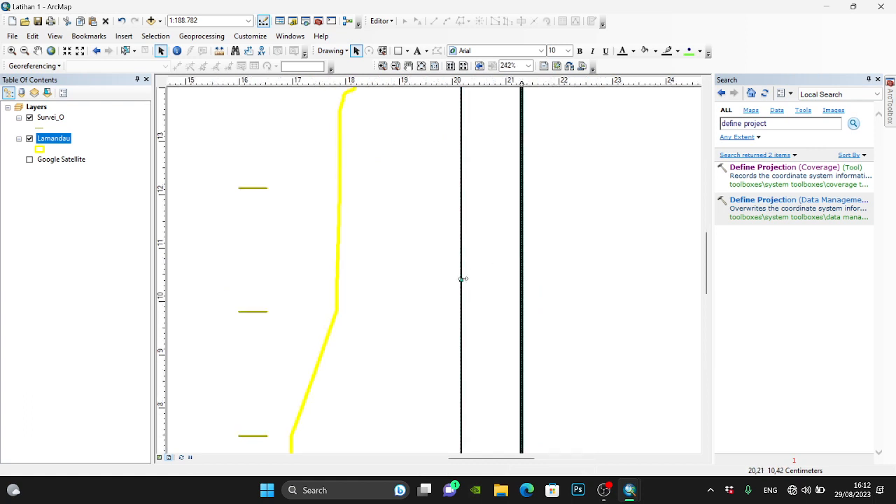
drag(462, 278, 477, 279)
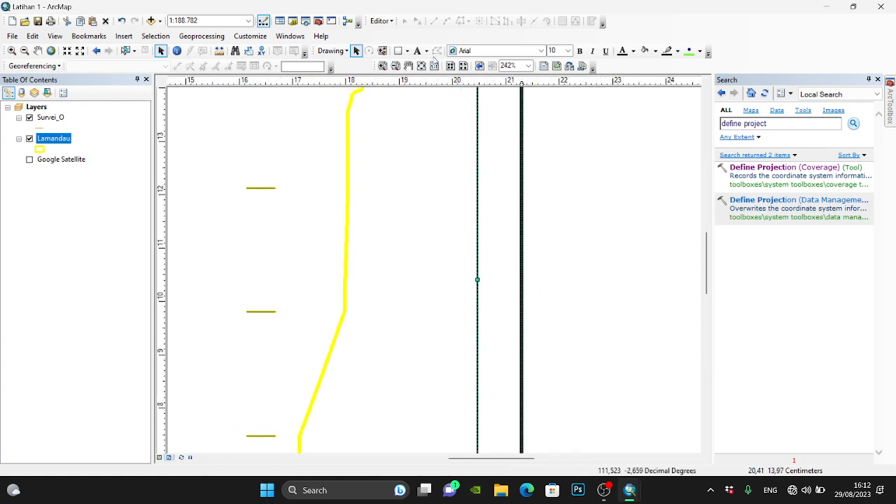
click(422, 66)
click(682, 116)
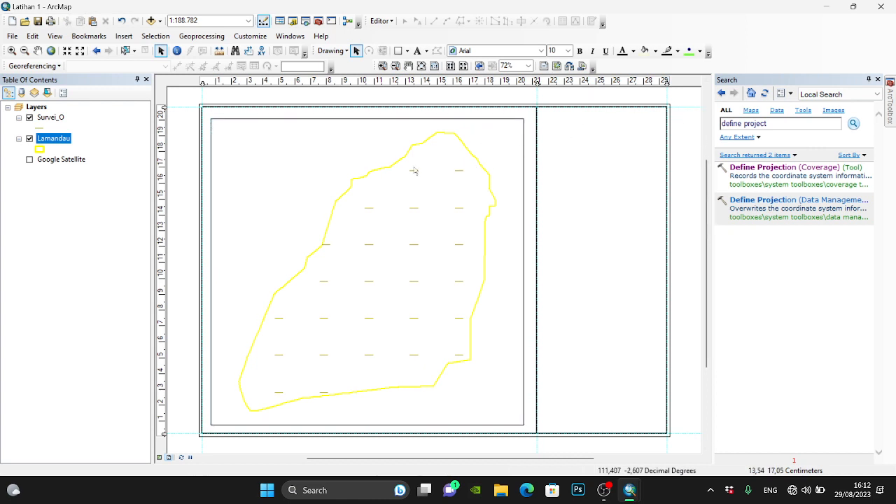
- Add a vertical guide at about 0.7 cm and a horizontal one at about 20.3 cm, and move the data frame's upper-left corner onto them
scroll(199, 98, down, 5)
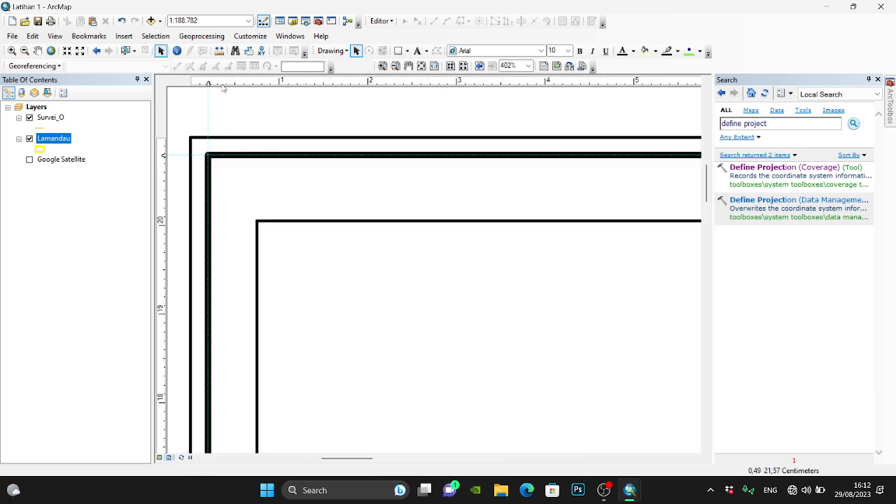
click(252, 85)
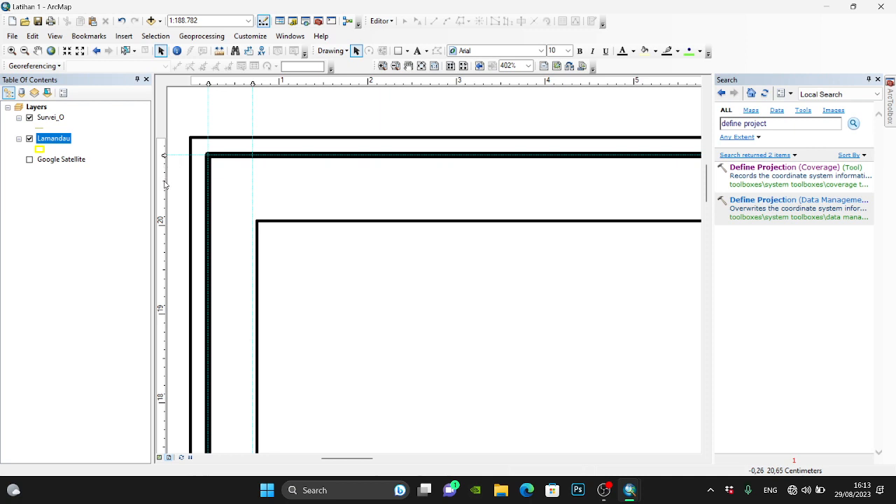
click(164, 200)
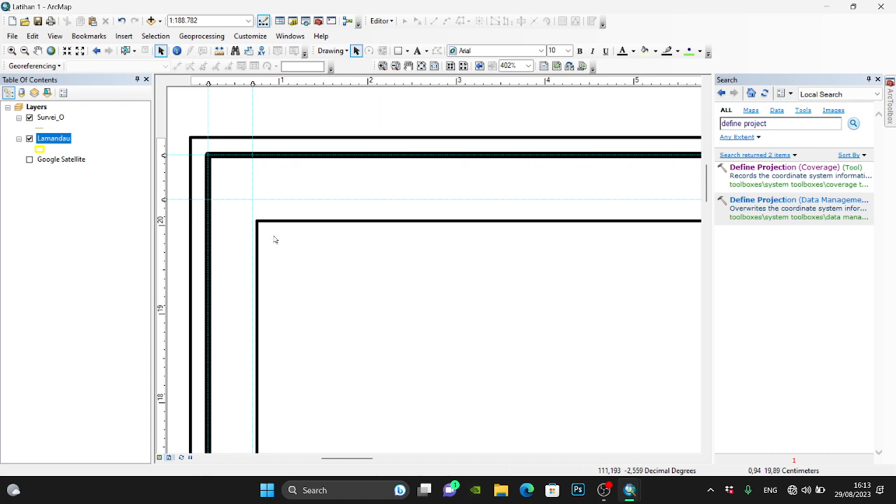
click(260, 226)
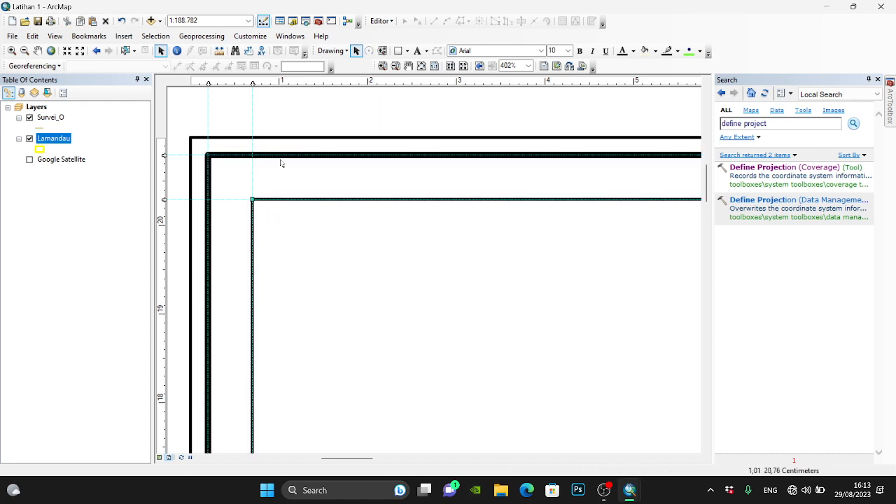
- Add a horizontal guide at about 0.7 cm and extend the data frame's lower edge down to it
click(421, 66)
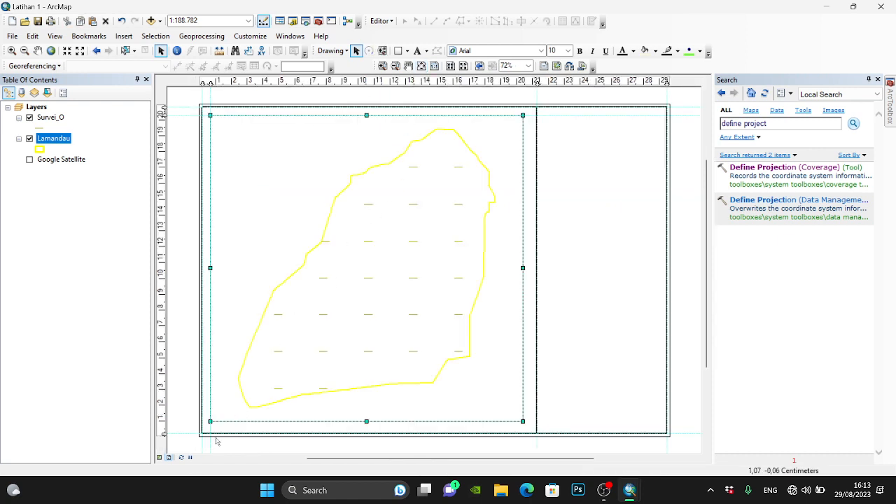
scroll(210, 434, down, 5)
scroll(207, 441, down, 1)
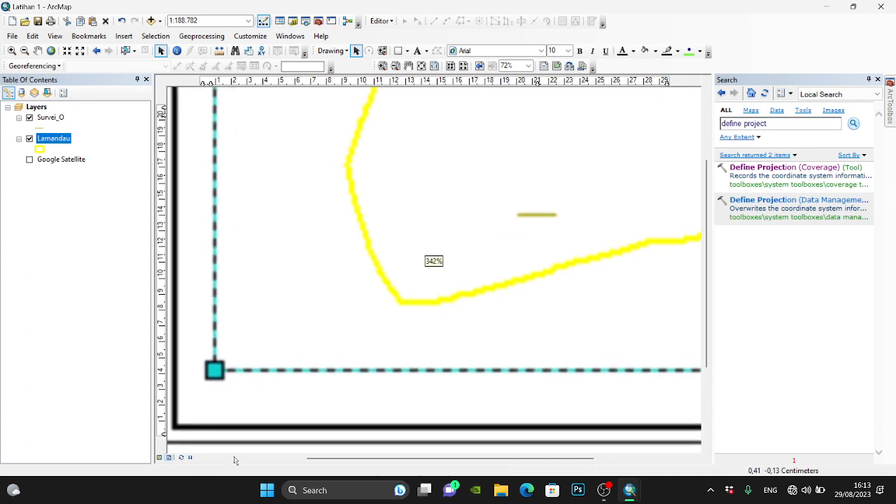
click(164, 390)
drag(242, 369, 244, 390)
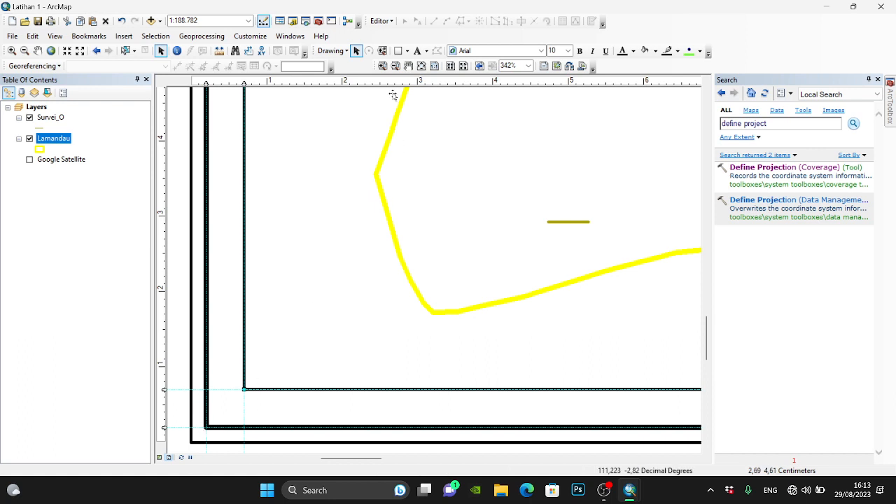
- Add a vertical guide at about 20.8 cm and extend the data frame's right edge to it
click(421, 66)
scroll(566, 126, up, 5)
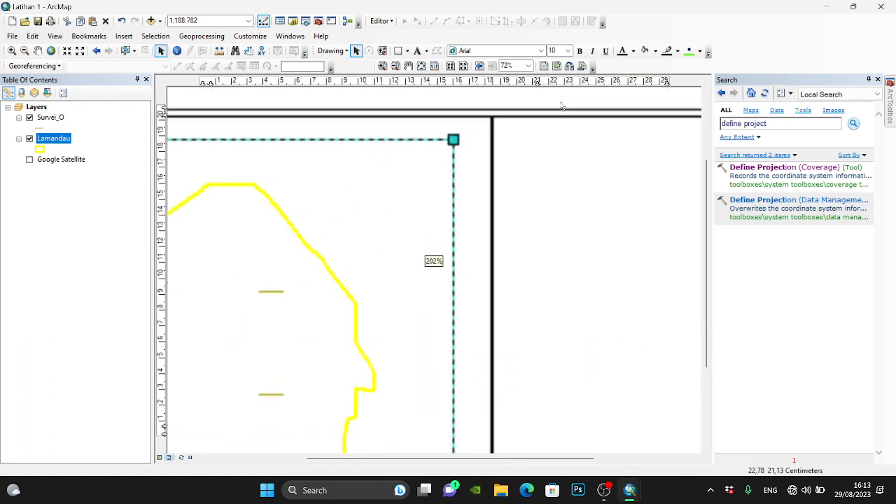
scroll(553, 105, up, 1)
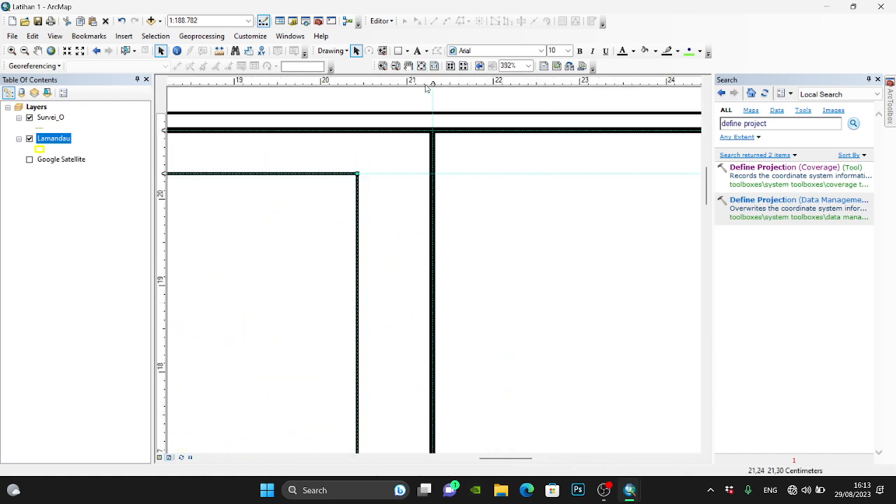
click(390, 84)
drag(358, 173, 390, 173)
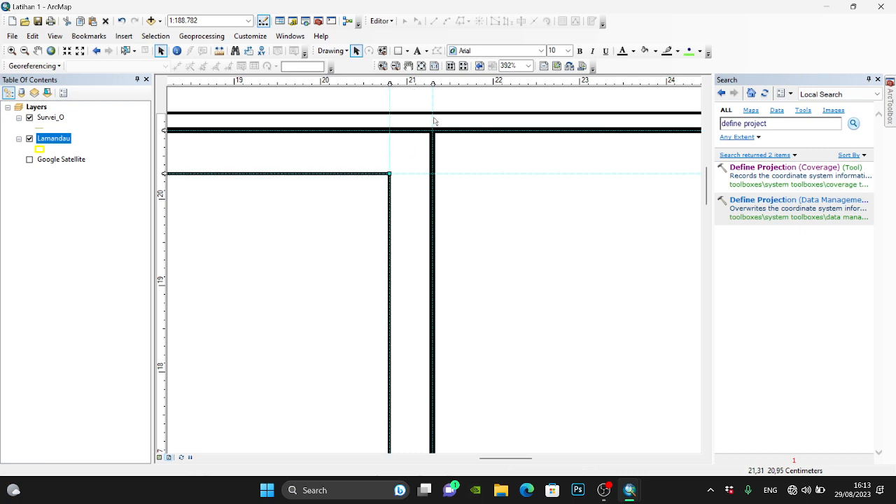
click(421, 66)
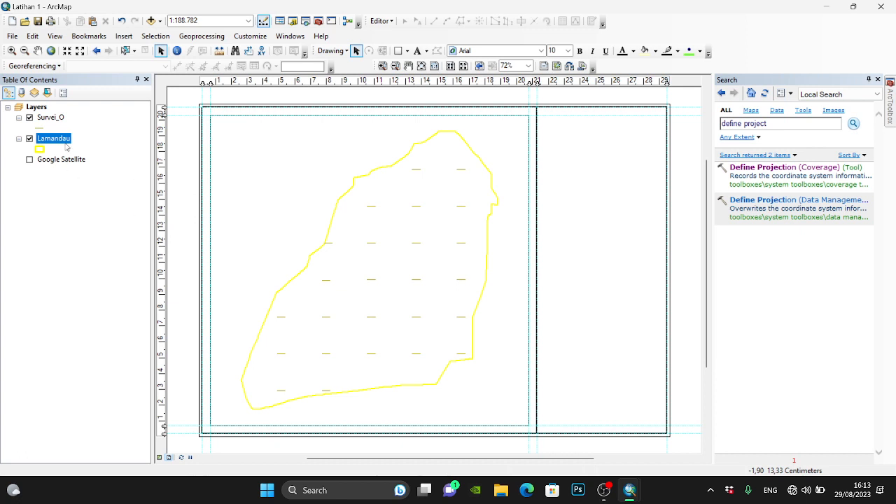
- Start adding data to the Layers data frame and look through the Documents folder connection for the basemap files
click(41, 108)
right_click(41, 109)
click(56, 116)
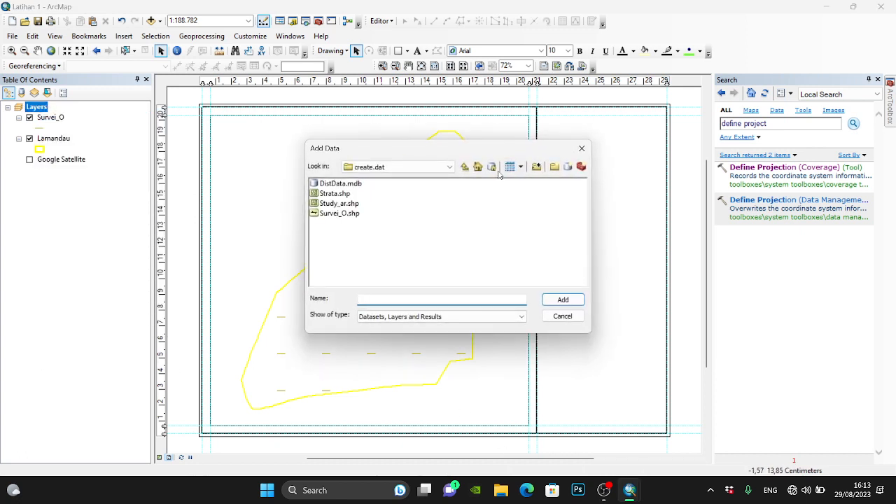
click(449, 167)
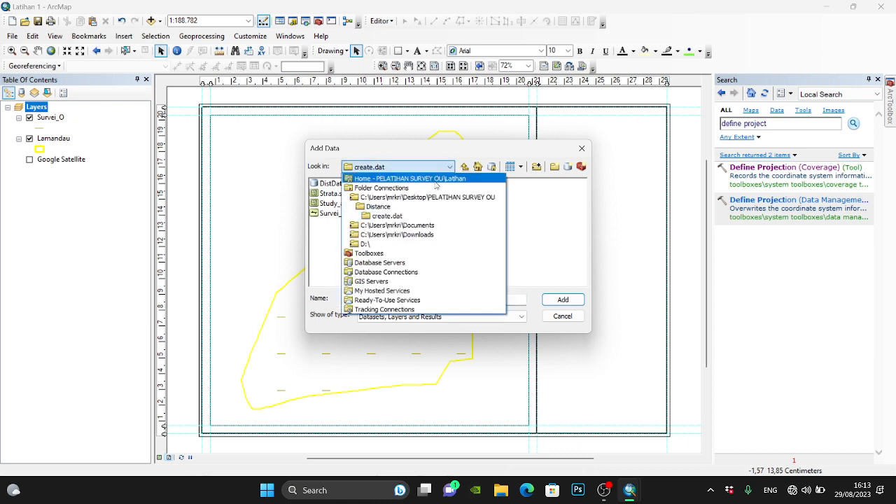
click(382, 187)
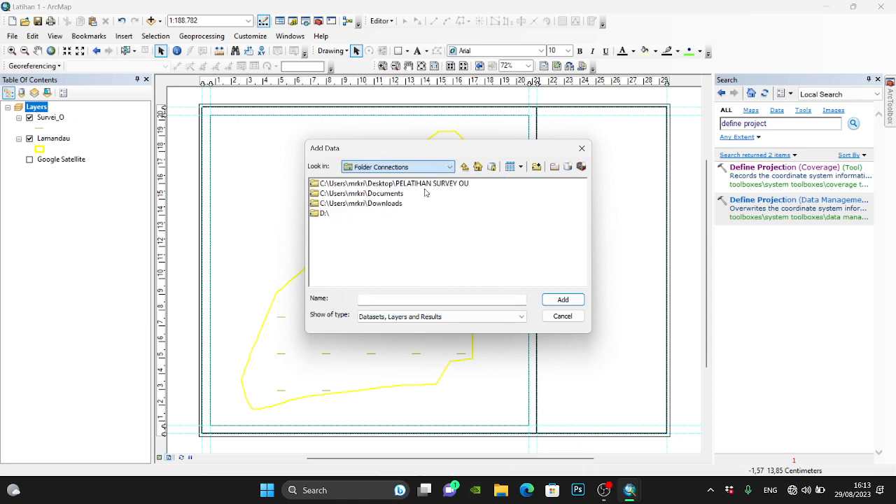
click(339, 203)
double_click(343, 194)
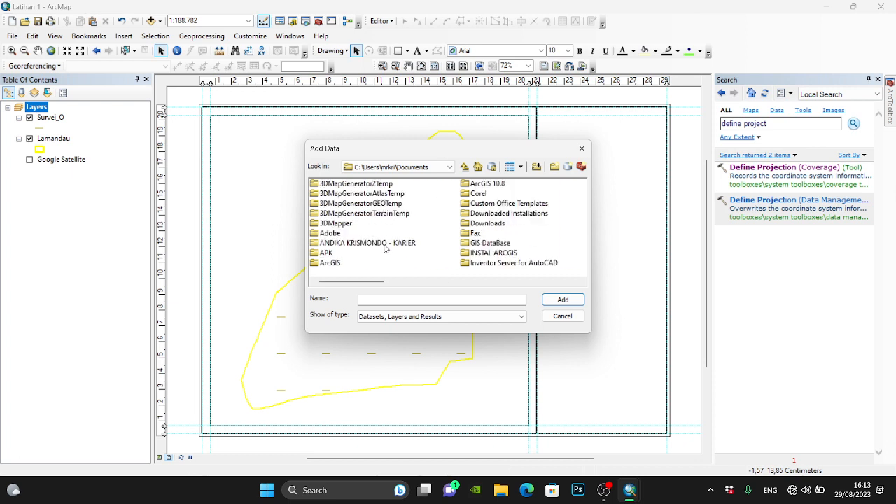
scroll(395, 235, down, 1)
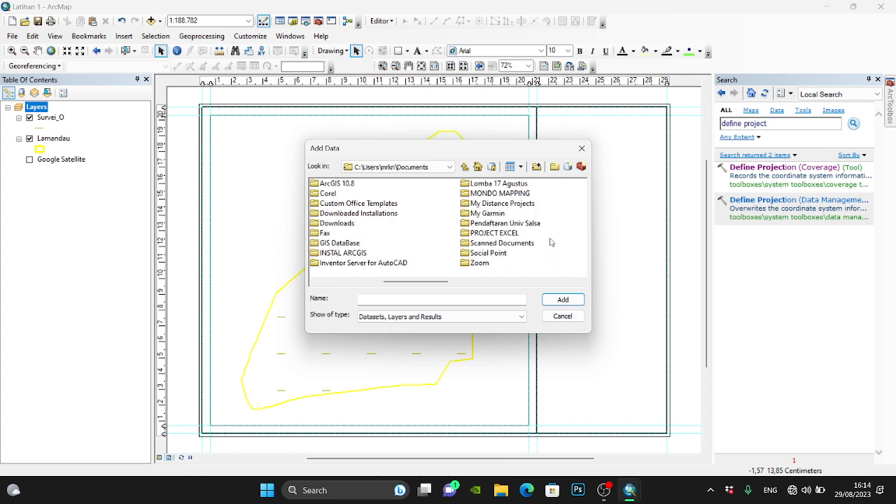
- Add Google Traffic Road Map.lyr and Google Satellite.lyr from the GoogleBasemapForArcGIS folder on drive D, and hide the new Google Satellite layer
click(450, 167)
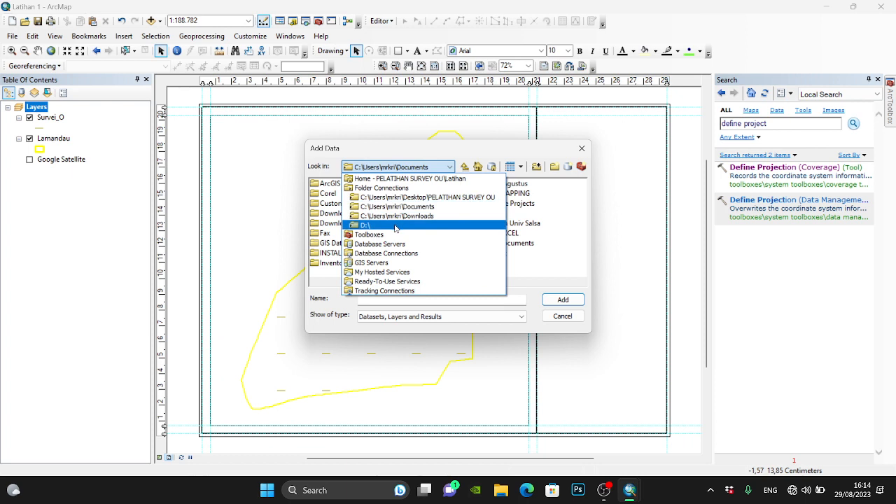
click(398, 225)
double_click(371, 223)
double_click(360, 264)
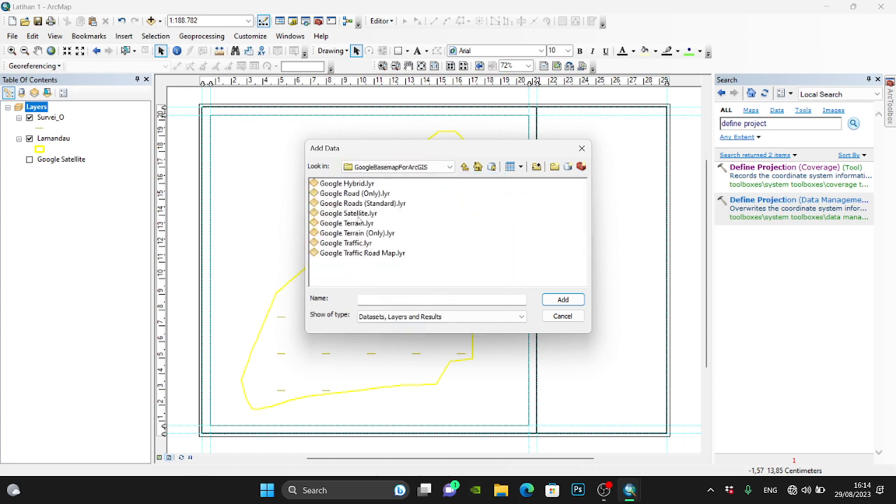
click(363, 254)
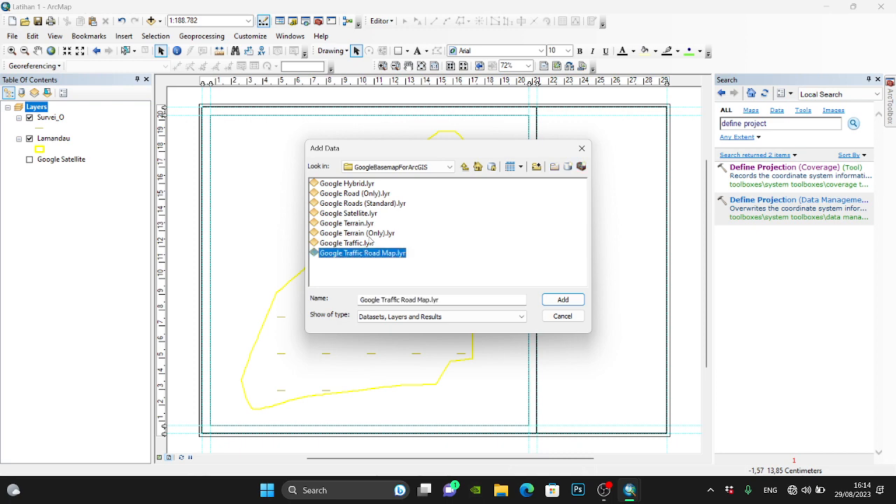
ctrl+click(369, 213)
click(564, 301)
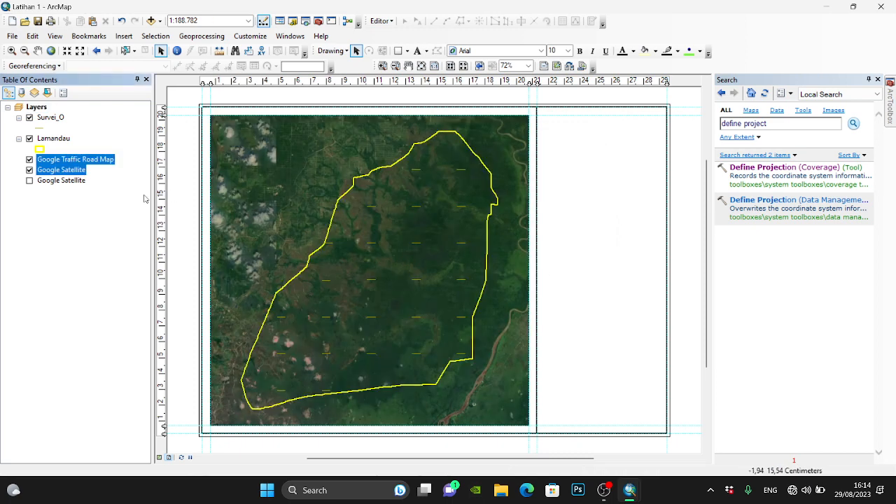
click(30, 170)
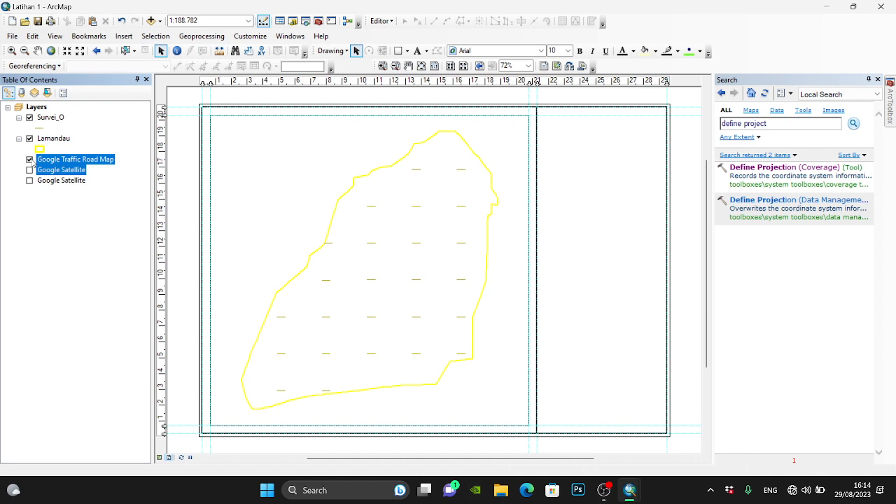
- Connect the computer to the Yessss Wi-Fi network
click(805, 491)
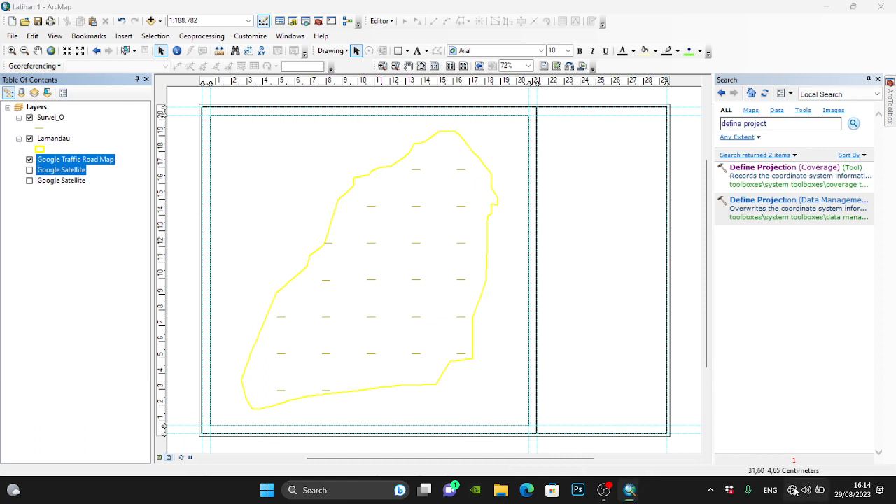
click(735, 267)
click(732, 278)
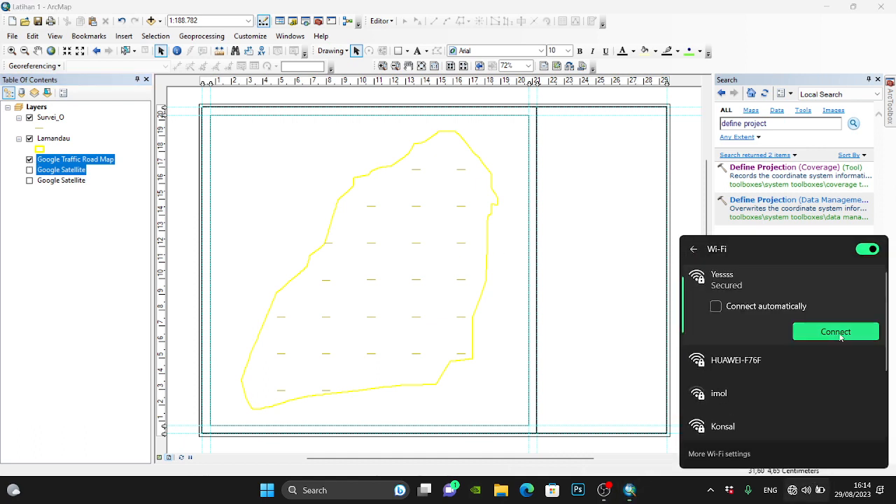
click(864, 334)
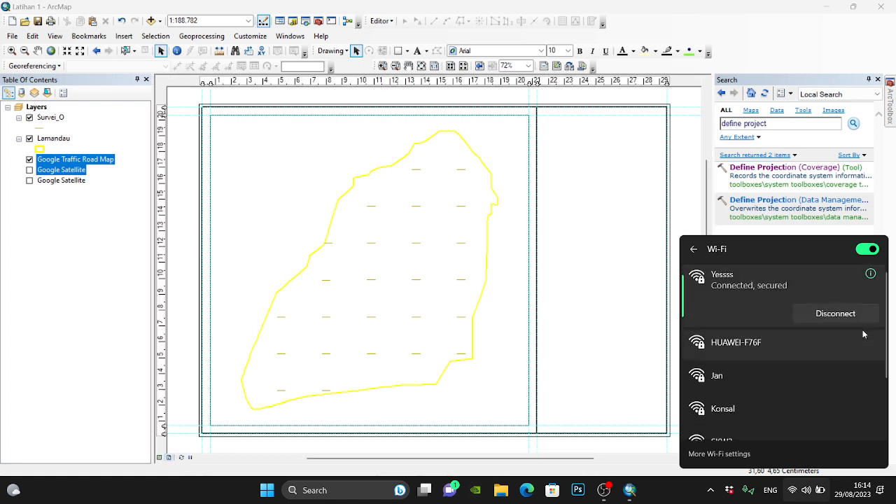
- Refresh the ArcGIS online connection and let the Google Traffic Road Map basemap draw in the data frame
click(711, 490)
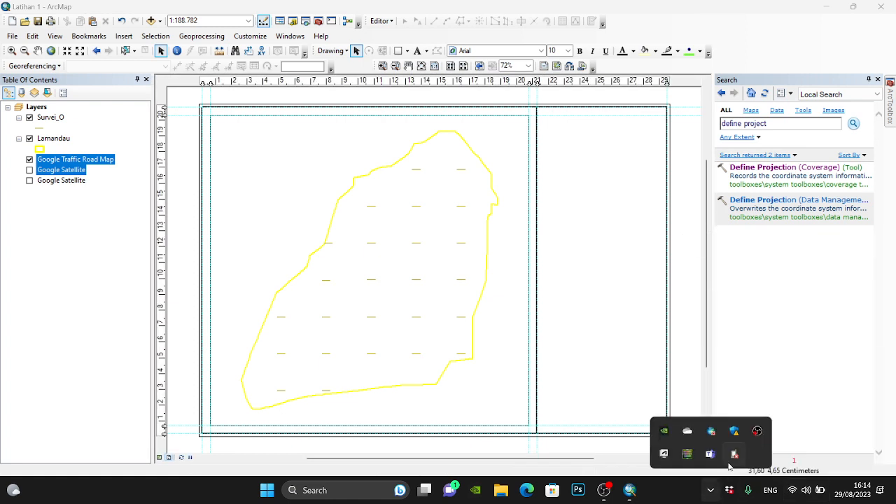
right_click(714, 439)
click(771, 398)
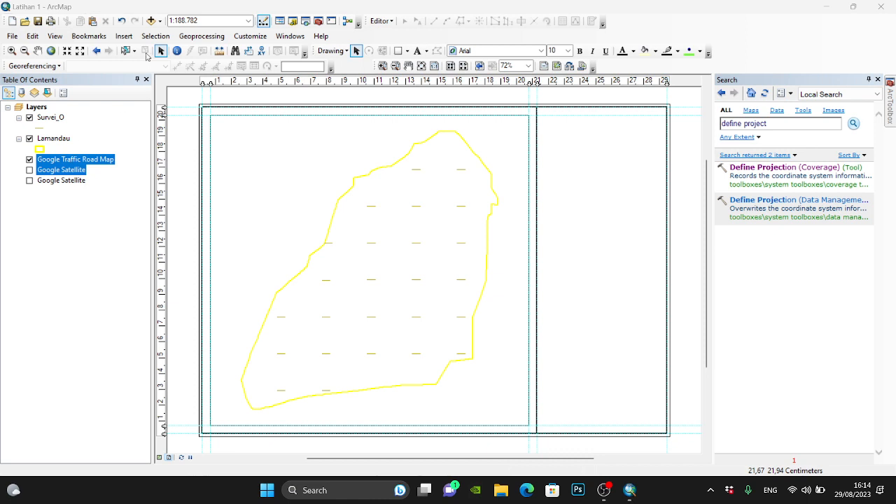
click(160, 21)
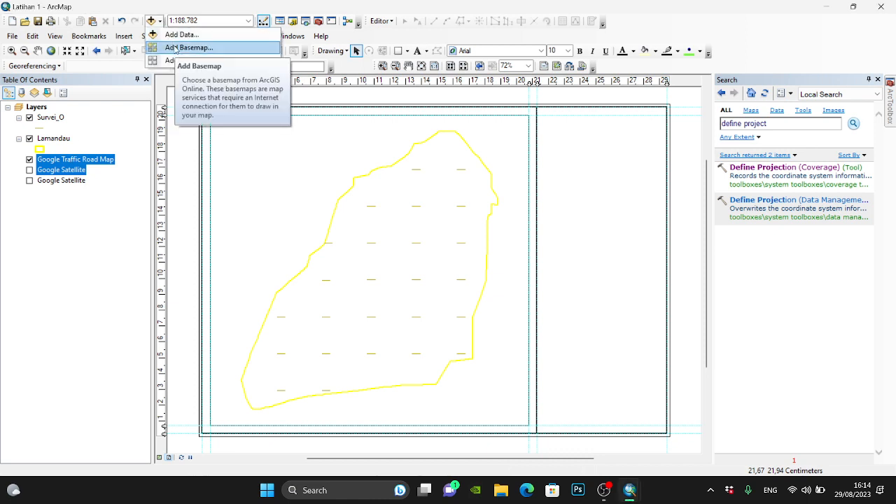
click(30, 160)
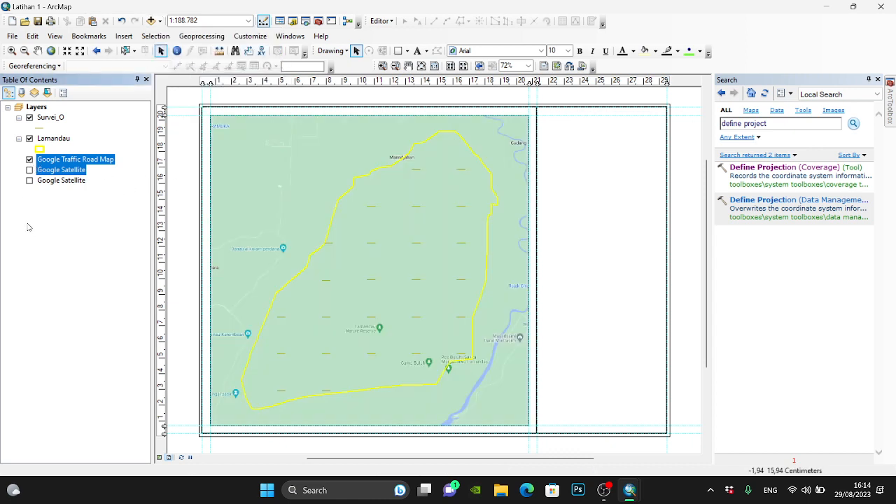
- Show the upper Google Satellite layer and hide the Google Traffic Road Map layer
click(36, 169)
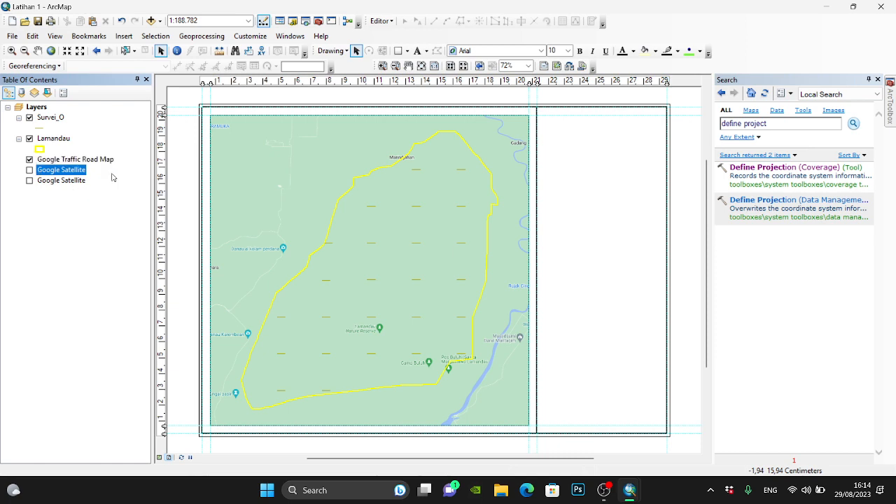
click(29, 170)
click(29, 160)
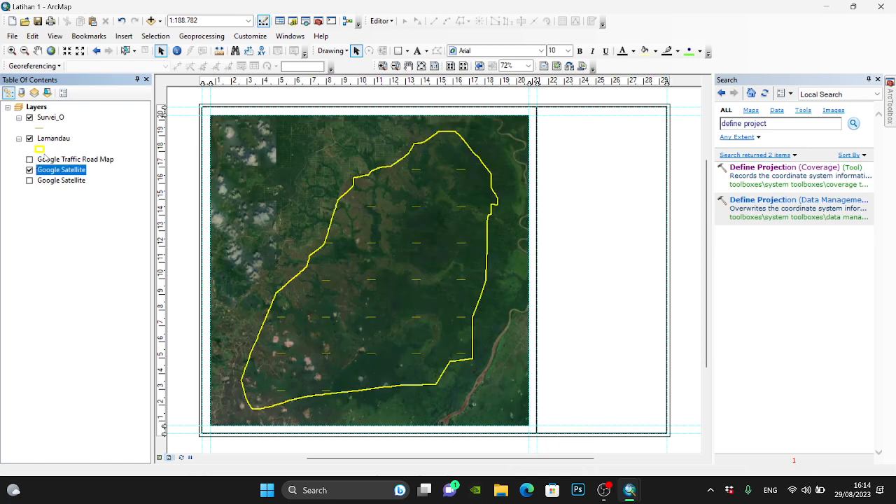
click(150, 20)
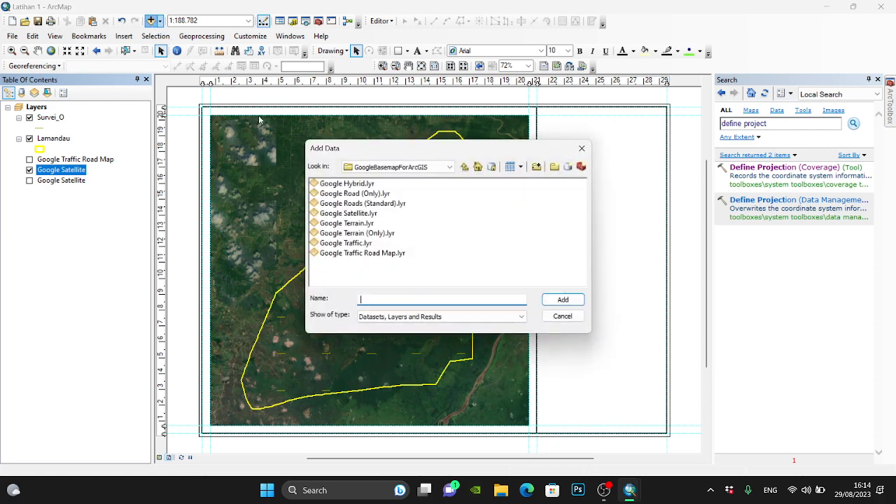
key(Escape)
click(159, 21)
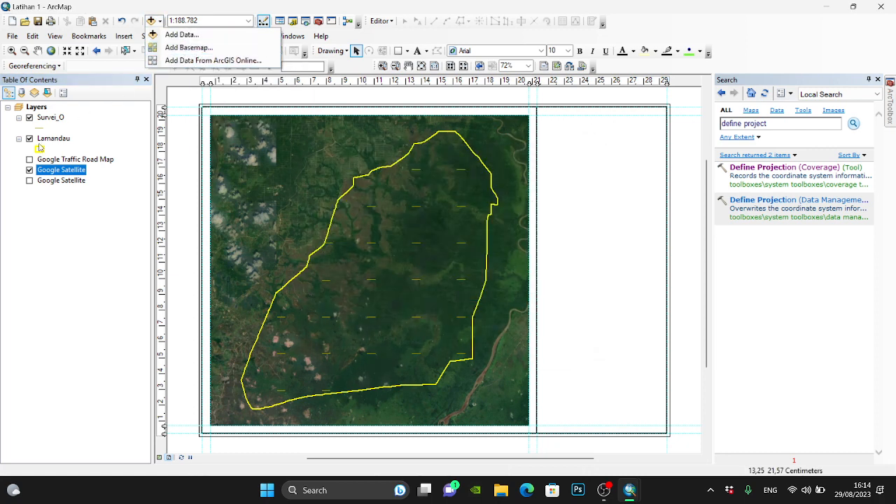
click(29, 170)
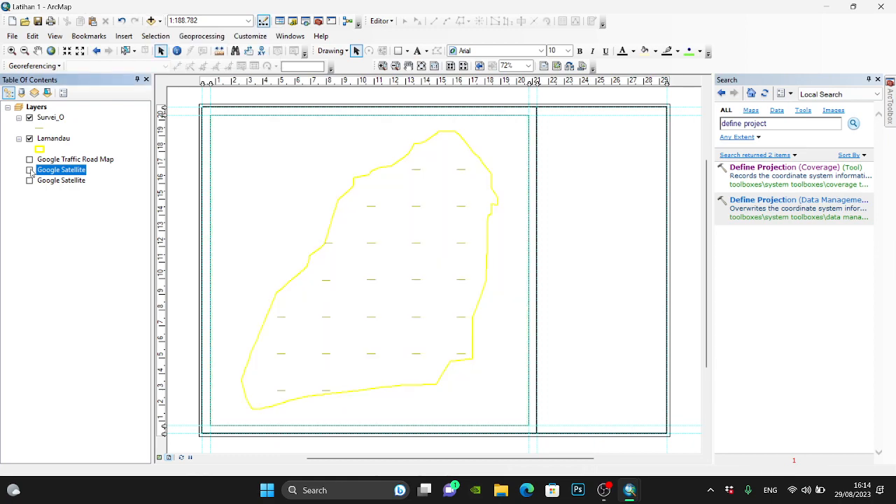
click(29, 170)
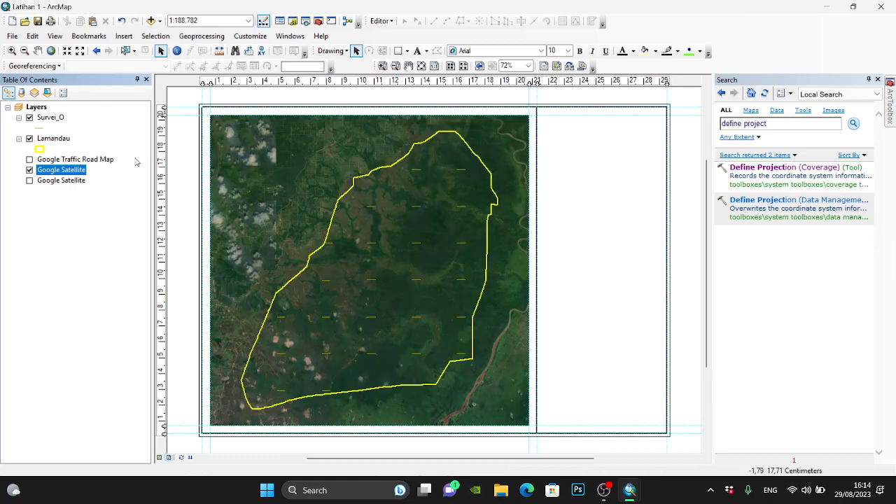
- Open the Survei_O attribute table, highlight all its records on the map, clear the selection and close the table
right_click(51, 121)
click(82, 156)
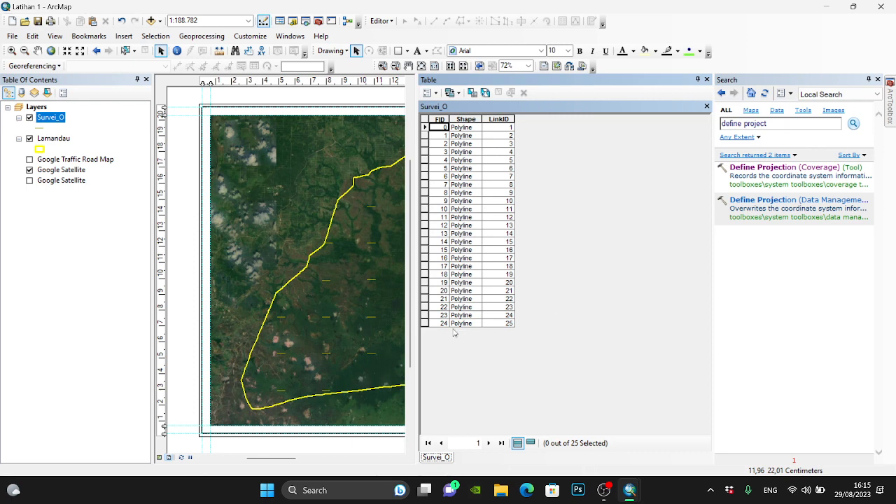
drag(424, 329, 397, 131)
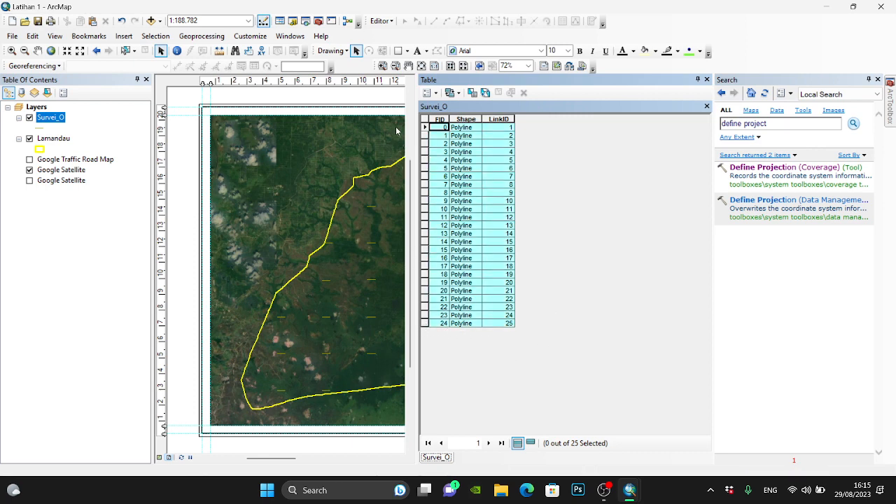
drag(396, 127, 396, 128)
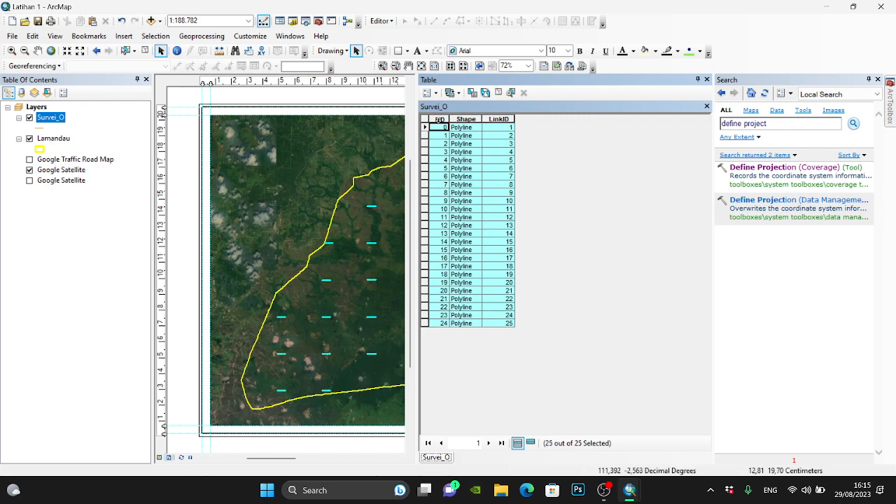
click(425, 121)
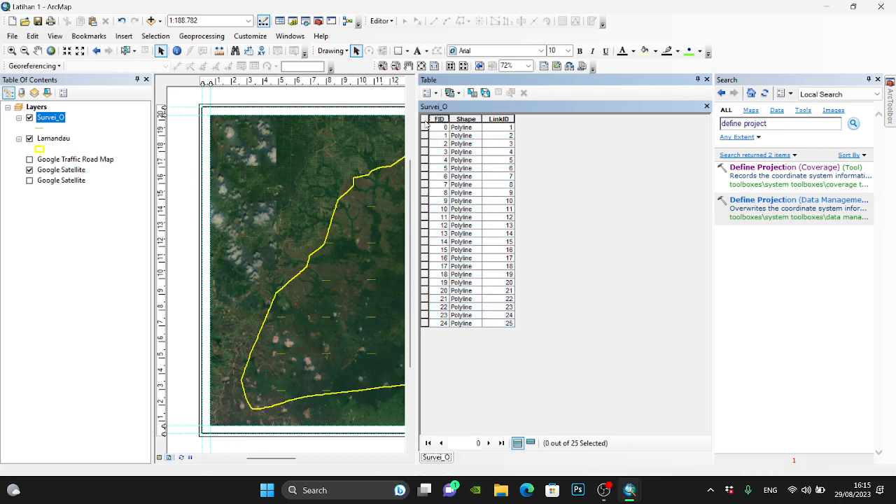
click(707, 80)
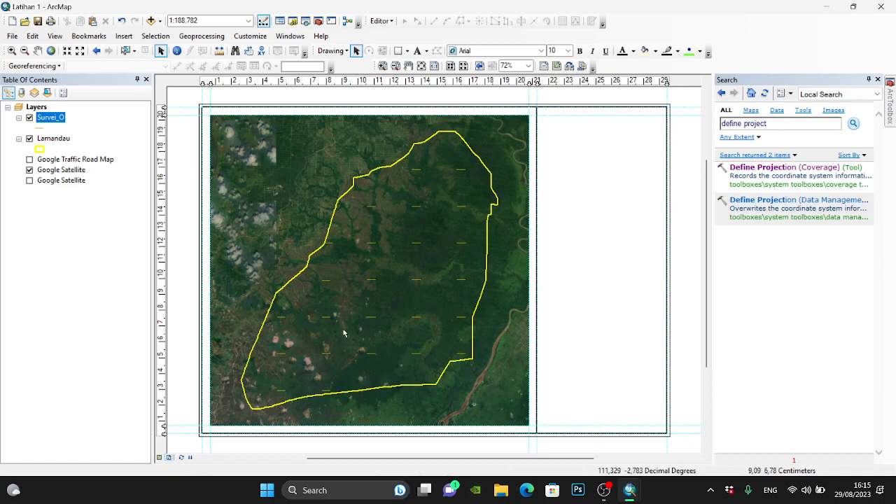
scroll(329, 302, down, 3)
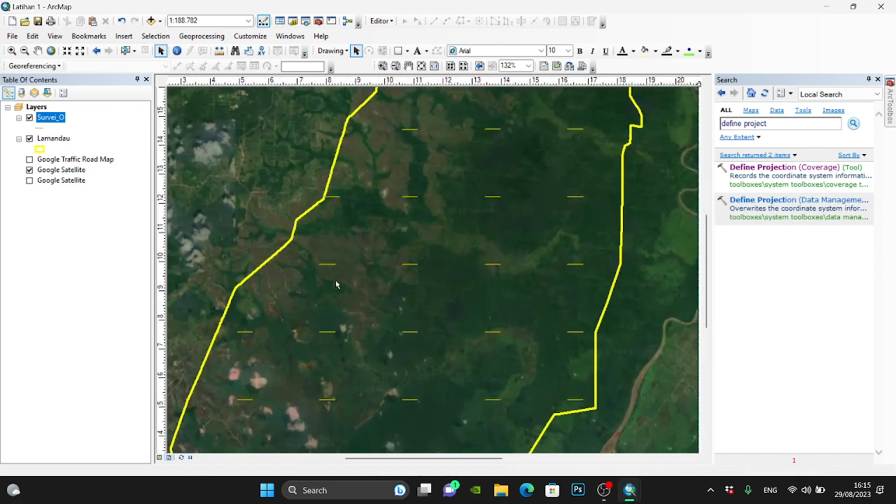
scroll(323, 269, down, 2)
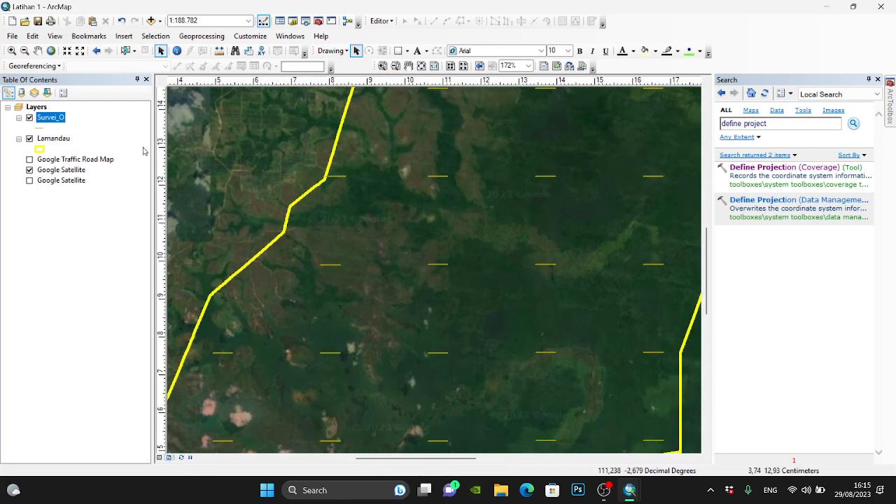
click(29, 139)
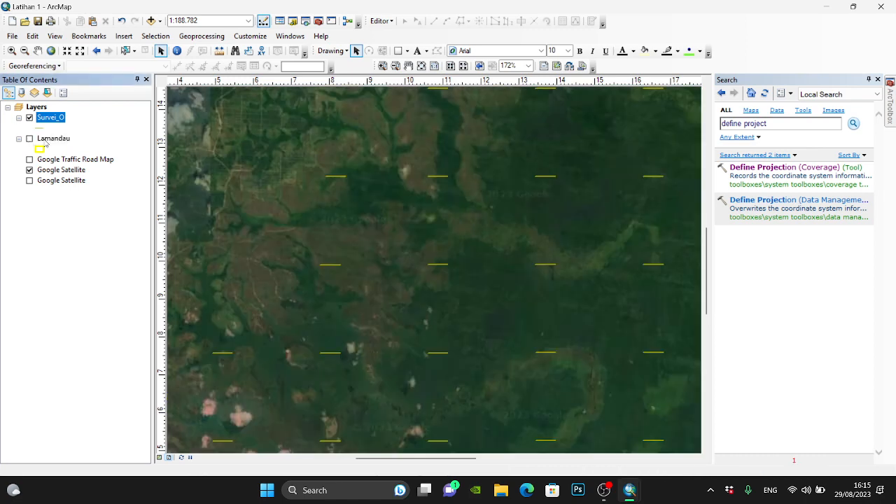
click(30, 139)
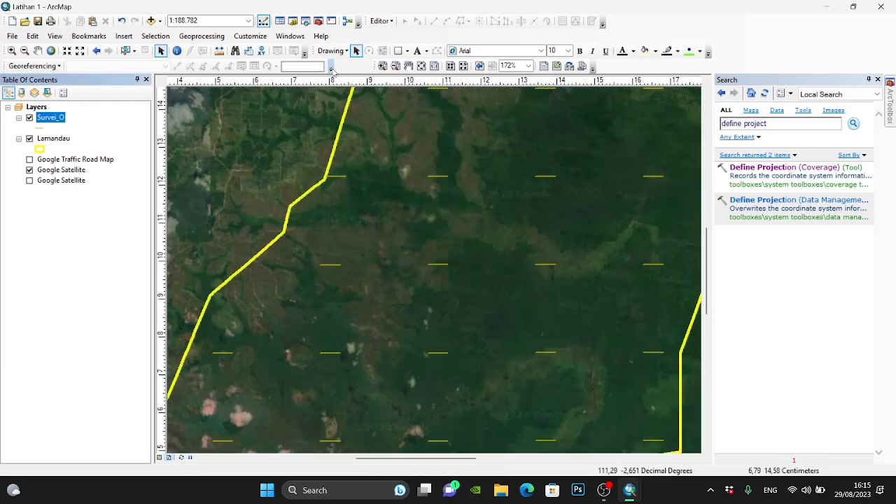
- Start an edit session on the Survei_O layer, continuing past the spatial reference warnings
click(382, 21)
click(397, 27)
click(385, 22)
click(395, 32)
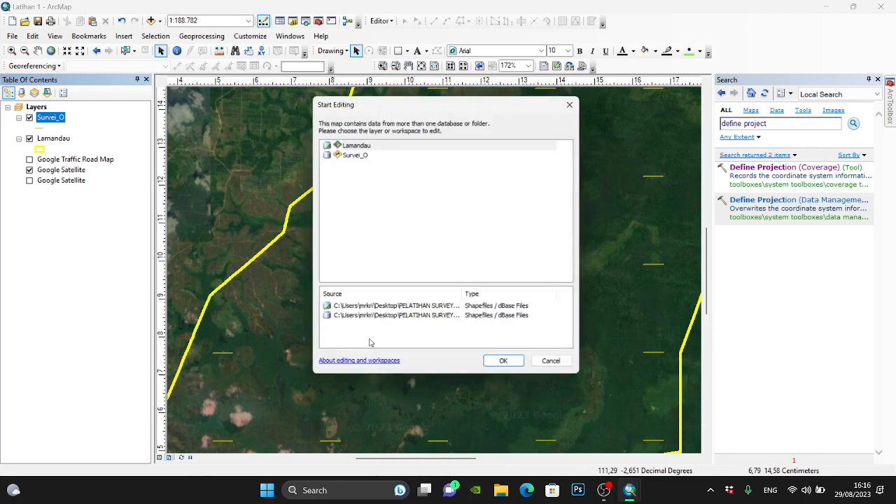
click(369, 155)
click(508, 367)
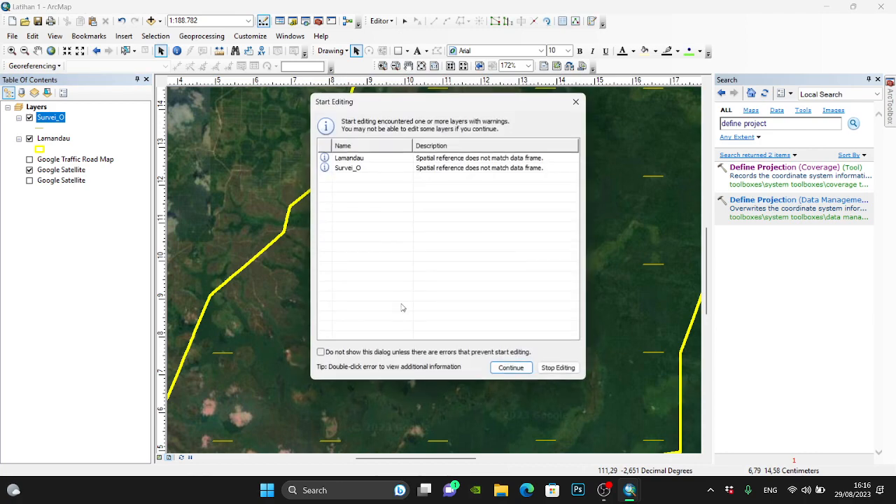
click(540, 371)
- Select the two westernmost survey lines in the sixth row and the westernmost line in the fourth row
scroll(422, 261, down, 2)
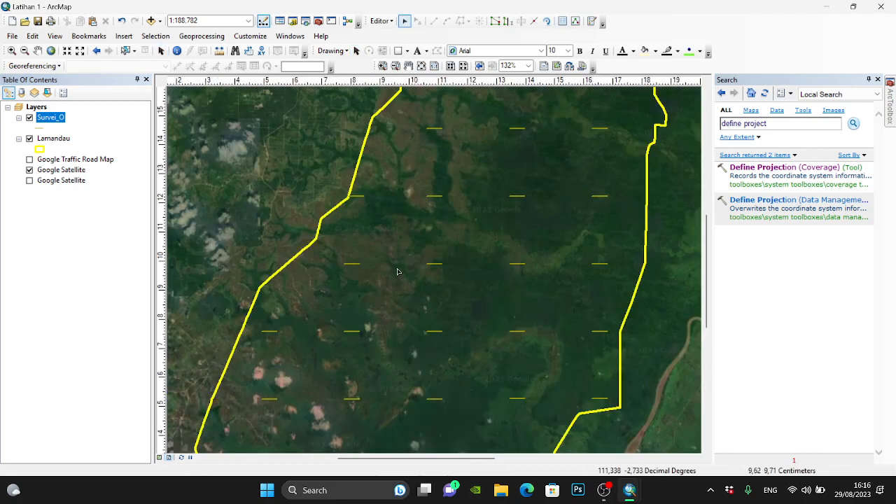
click(353, 265)
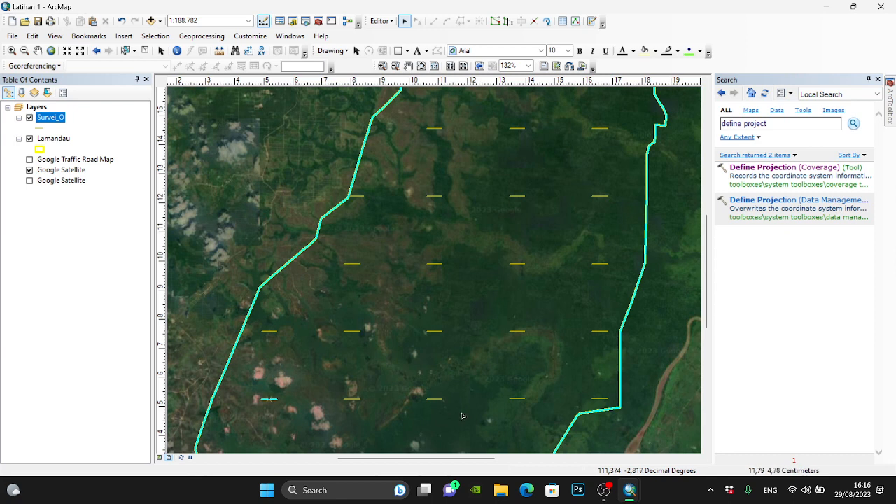
scroll(371, 418, down, 3)
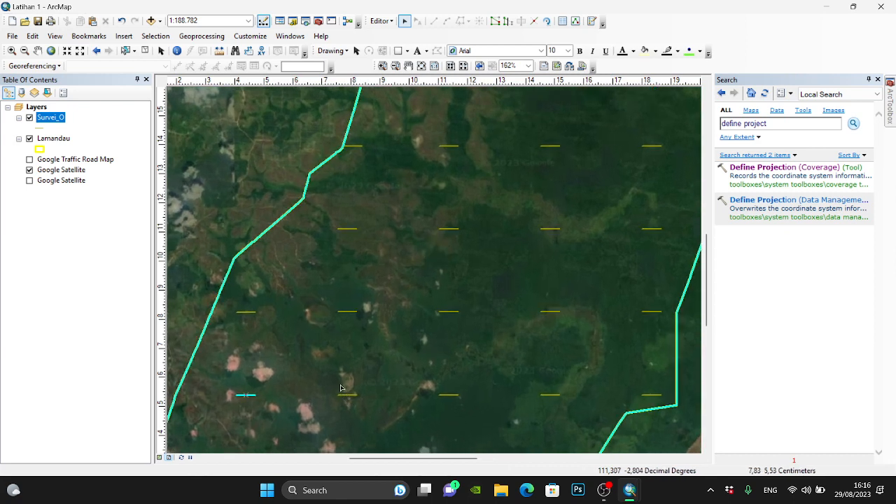
drag(340, 385, 352, 402)
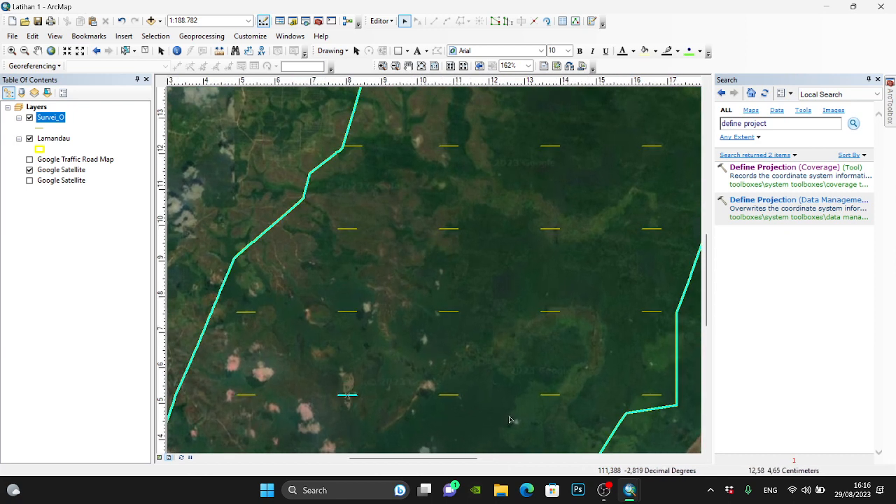
shift+click(245, 396)
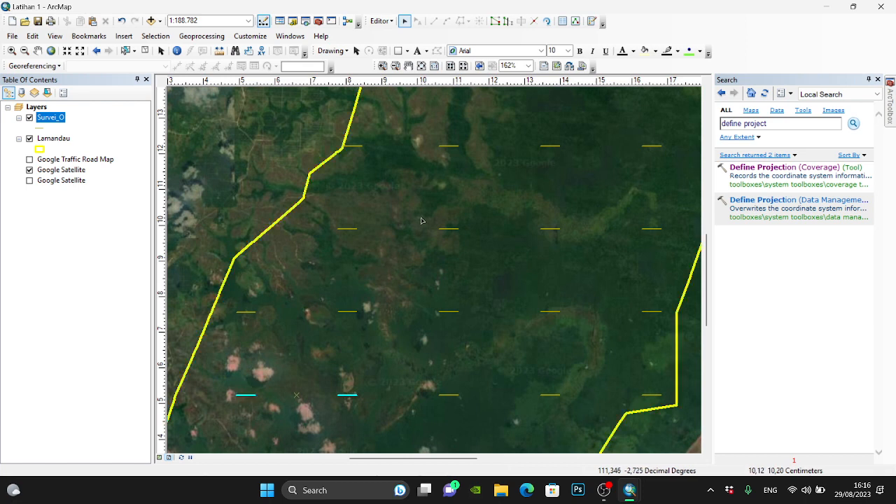
shift+click(347, 228)
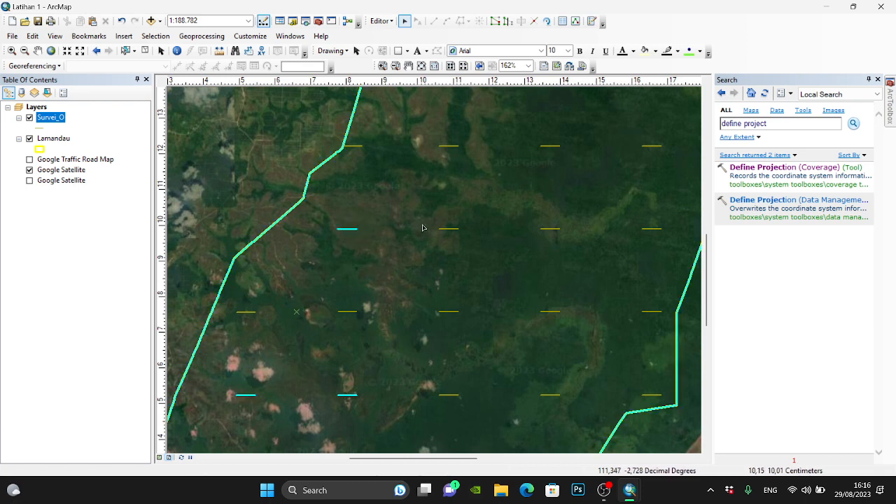
- Add the easternmost and westernmost survey lines of the second row to the selection
scroll(291, 246, up, 2)
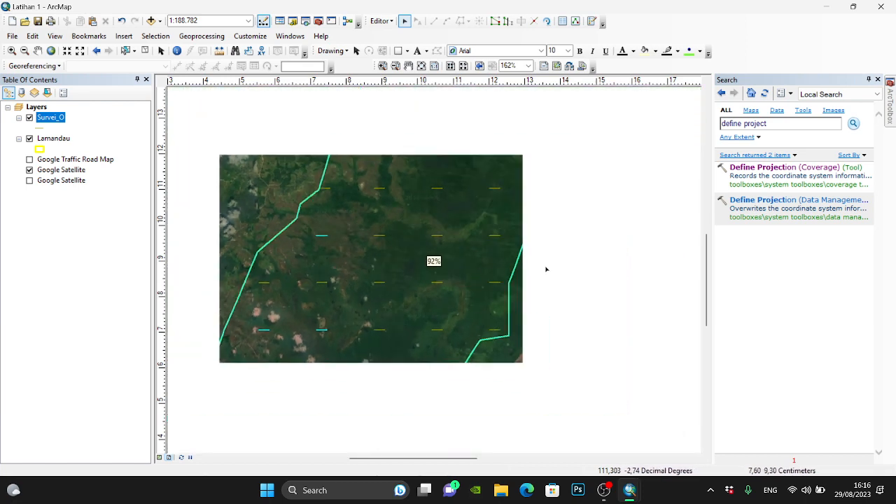
scroll(530, 119, down, 3)
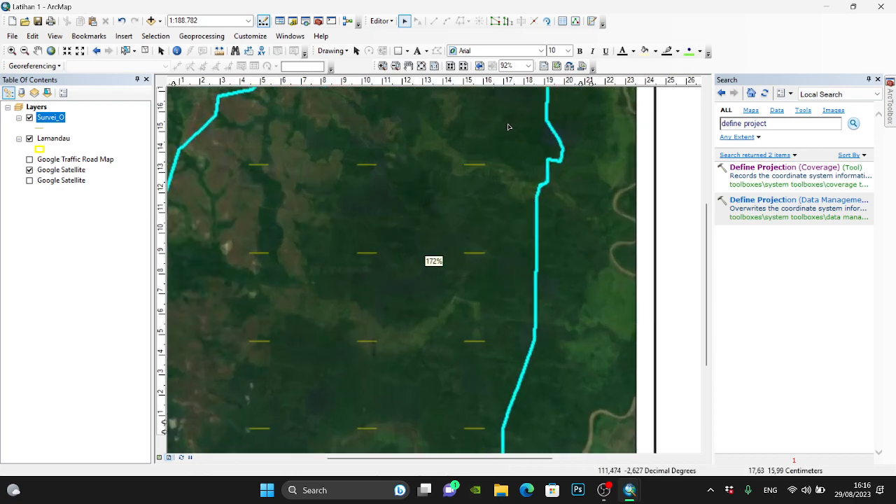
drag(470, 159, 484, 170)
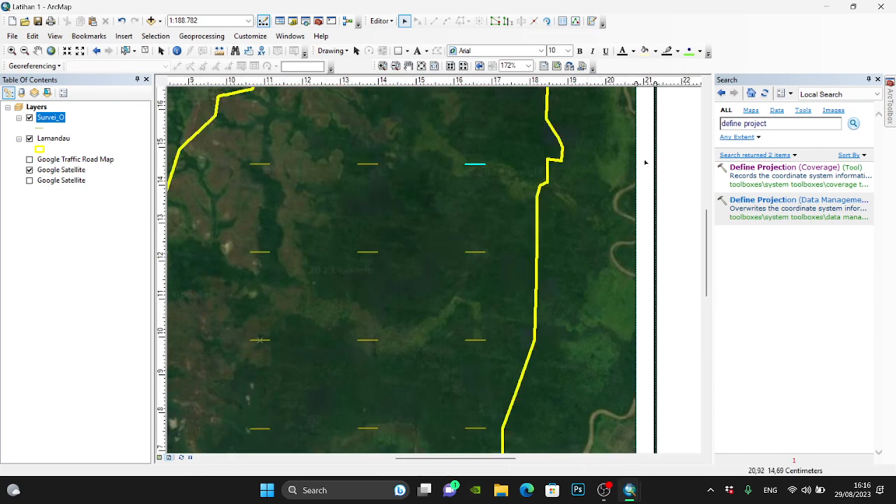
click(709, 146)
scroll(507, 196, up, 1)
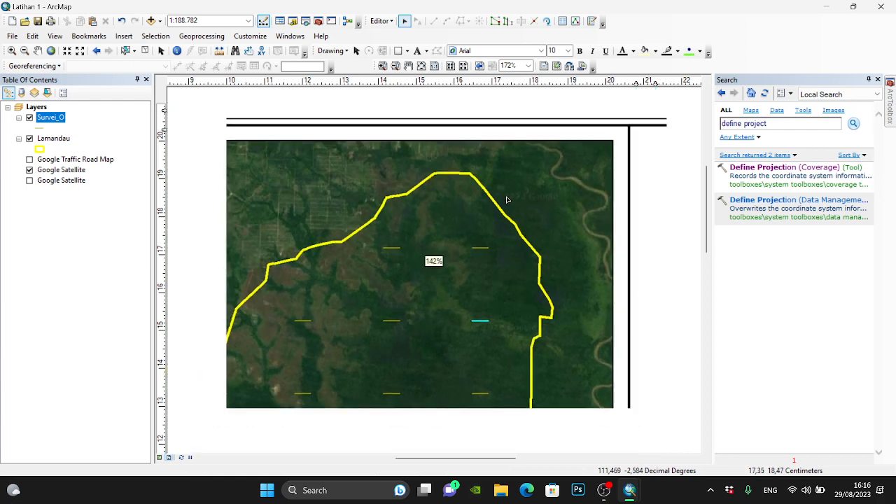
scroll(311, 325, down, 3)
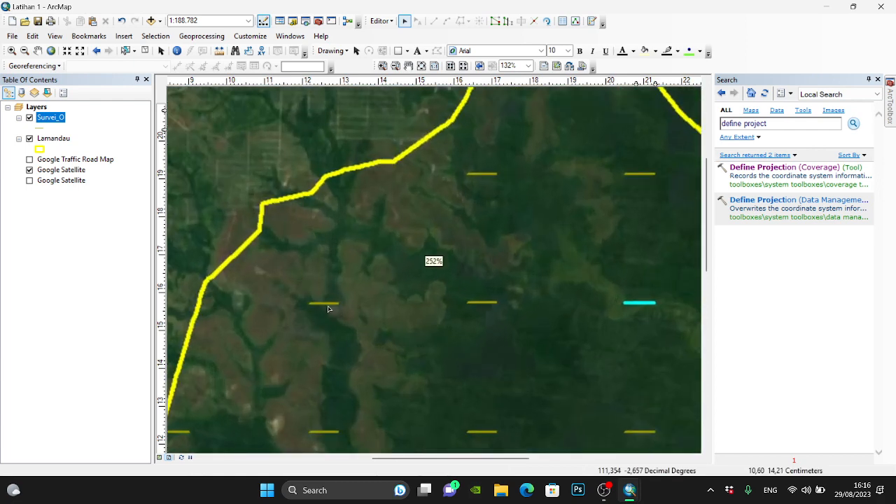
drag(319, 291, 340, 316)
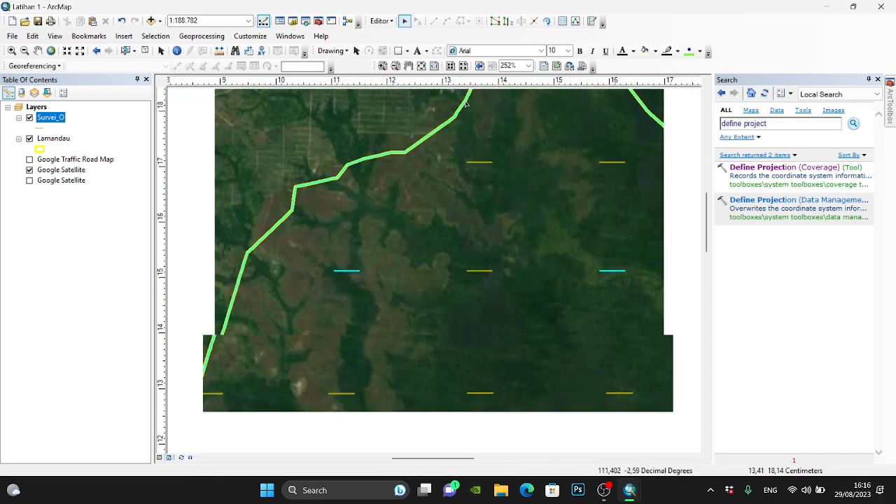
- Add the westernmost survey line of the third row and the second line from the west in the fourth row to the selection
scroll(490, 161, up, 2)
scroll(371, 110, up, 5)
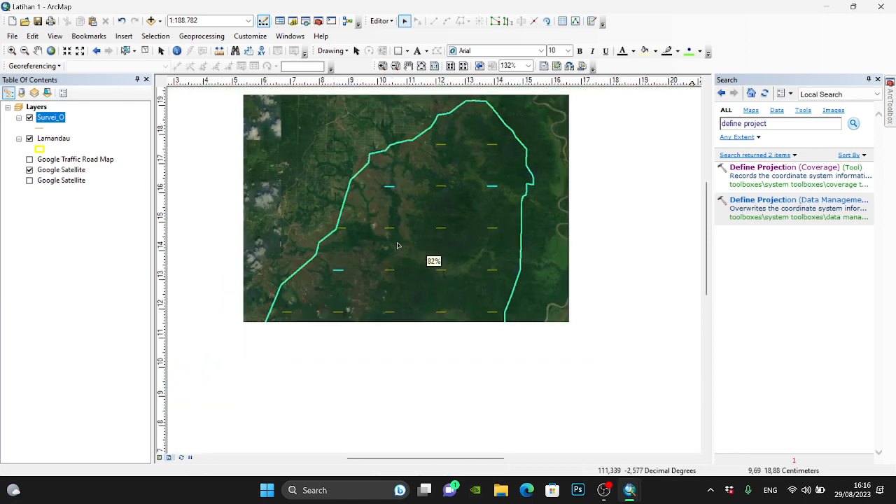
scroll(350, 242, down, 7)
scroll(351, 241, down, 6)
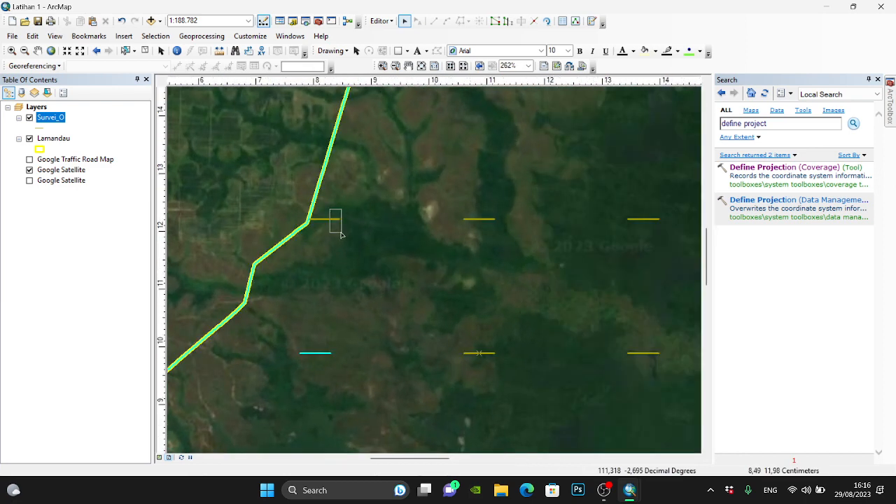
scroll(343, 214, up, 12)
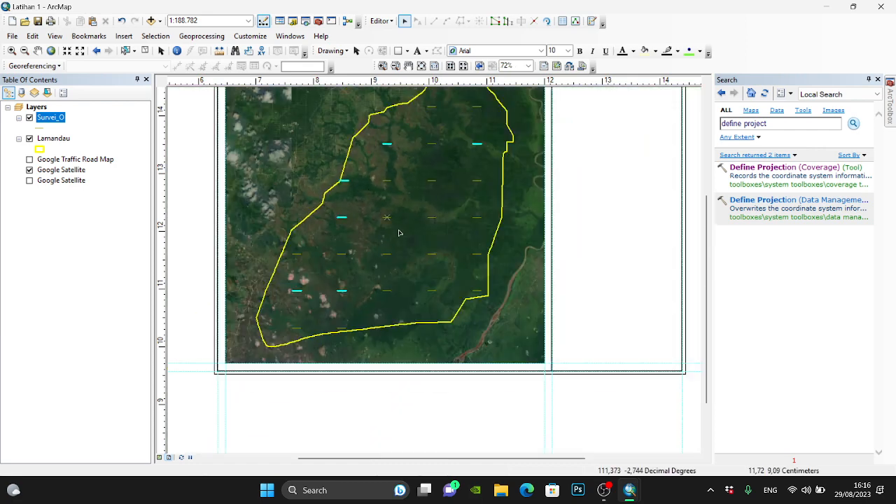
scroll(389, 213, down, 10)
scroll(392, 231, down, 3)
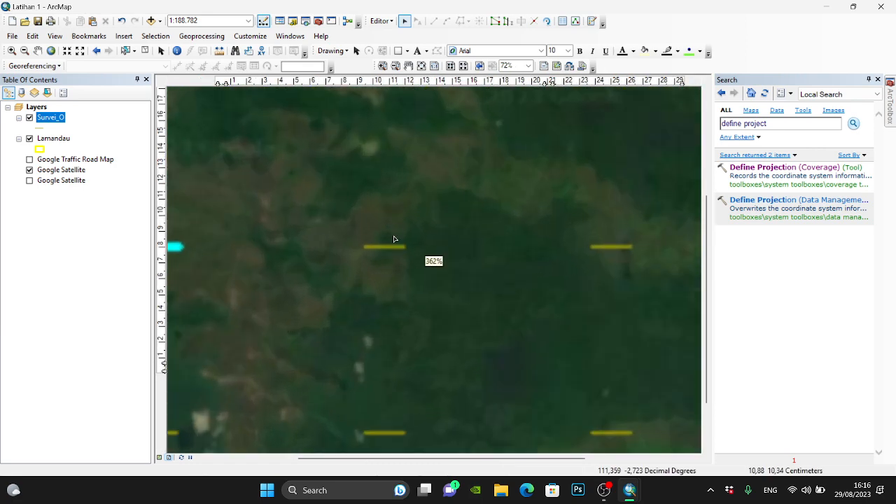
scroll(378, 224, up, 8)
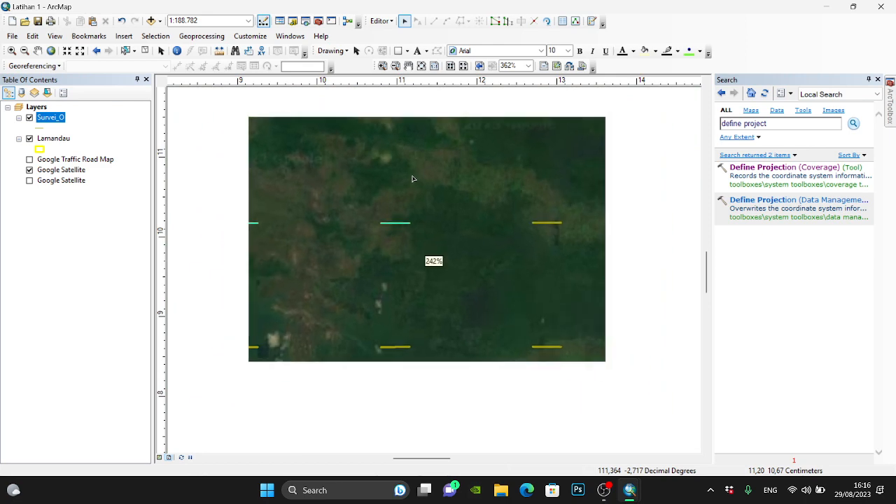
scroll(411, 183, up, 3)
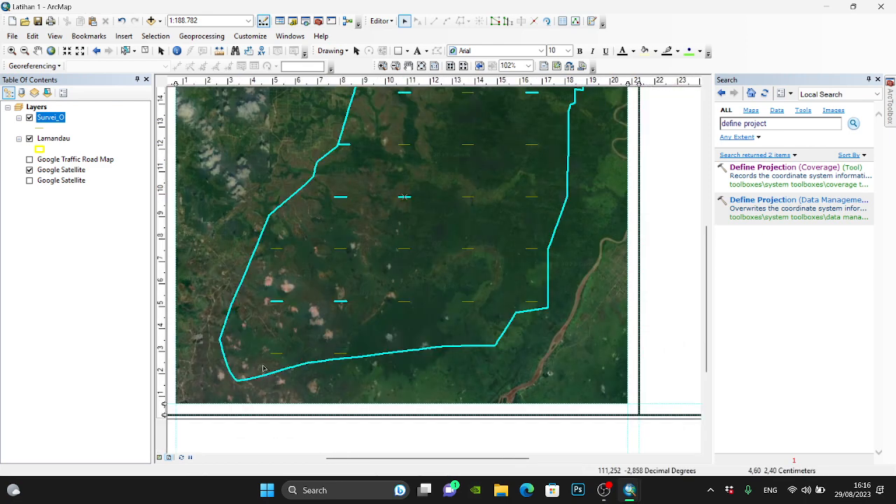
- Add the eastern survey line of the seventh row and the fourth lines from the west in the fifth and sixth rows to the selection
scroll(258, 366, down, 4)
scroll(258, 366, down, 4)
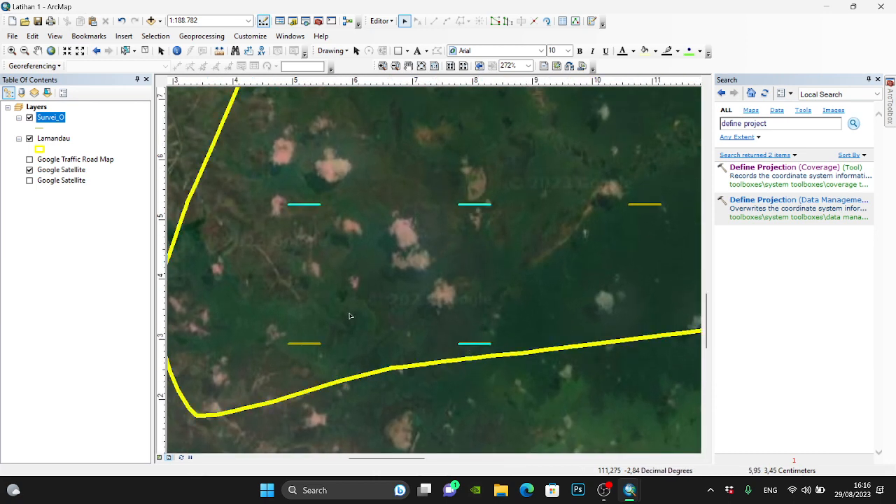
scroll(350, 316, up, 6)
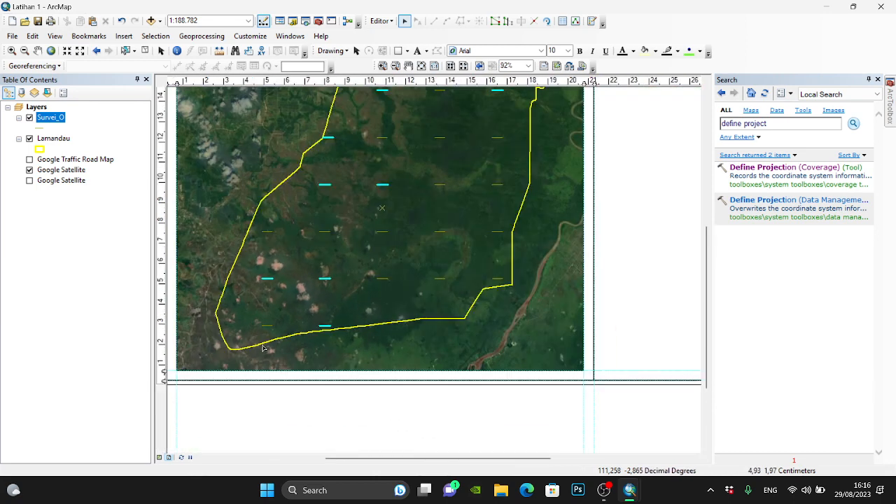
scroll(268, 342, up, 2)
scroll(411, 228, down, 4)
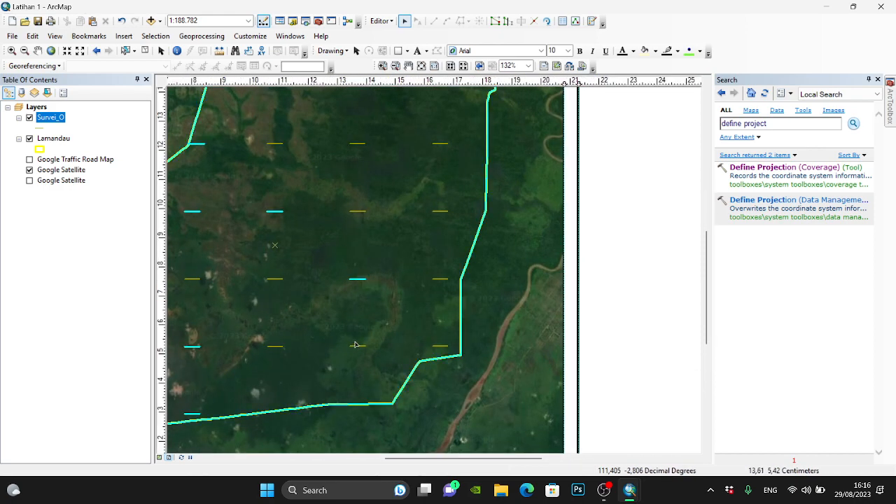
scroll(337, 362, up, 2)
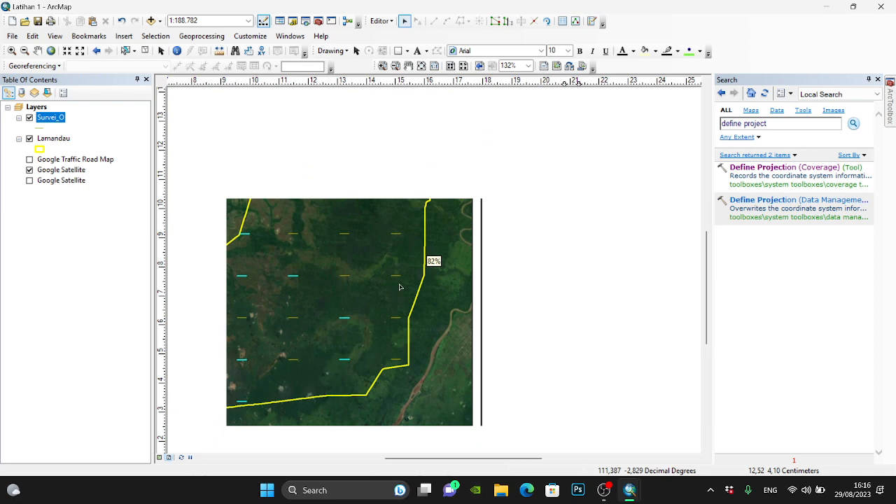
- Add the third survey line from the west in the fourth row and the easternmost line of the sixth row to the selection
scroll(399, 287, down, 2)
scroll(355, 126, down, 1)
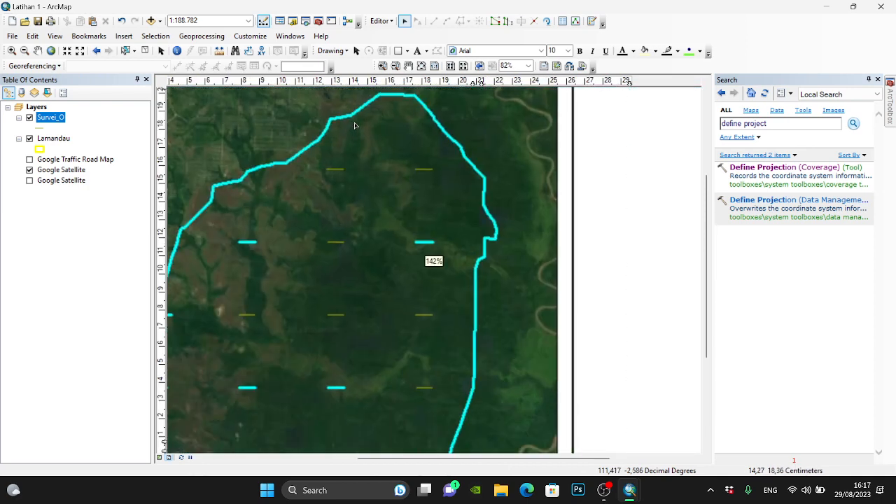
scroll(385, 125, up, 2)
scroll(472, 330, down, 2)
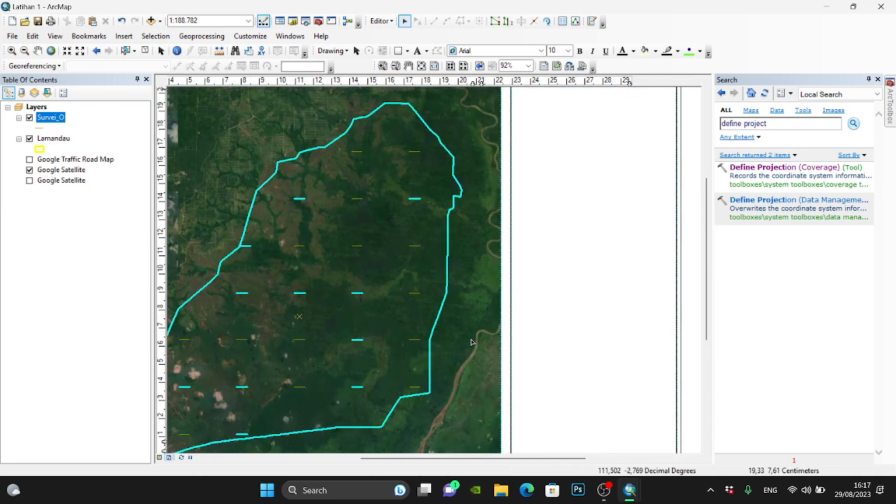
scroll(419, 398, down, 2)
scroll(419, 398, down, 1)
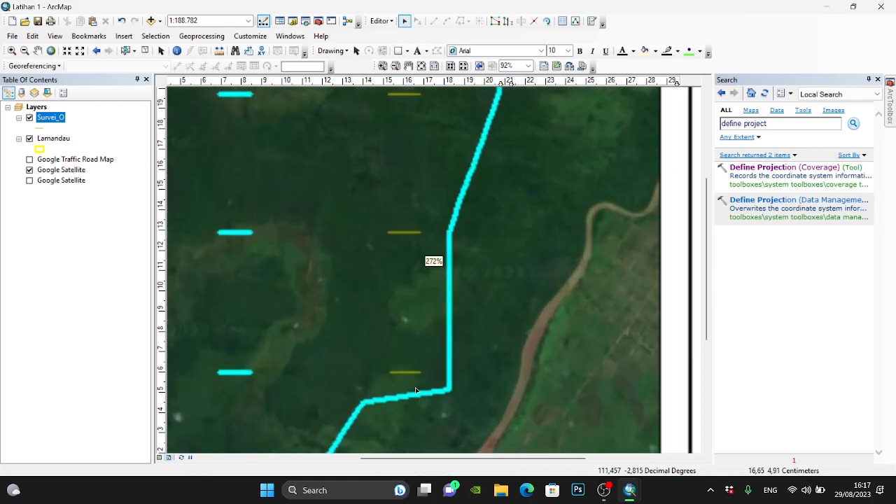
scroll(411, 380, down, 1)
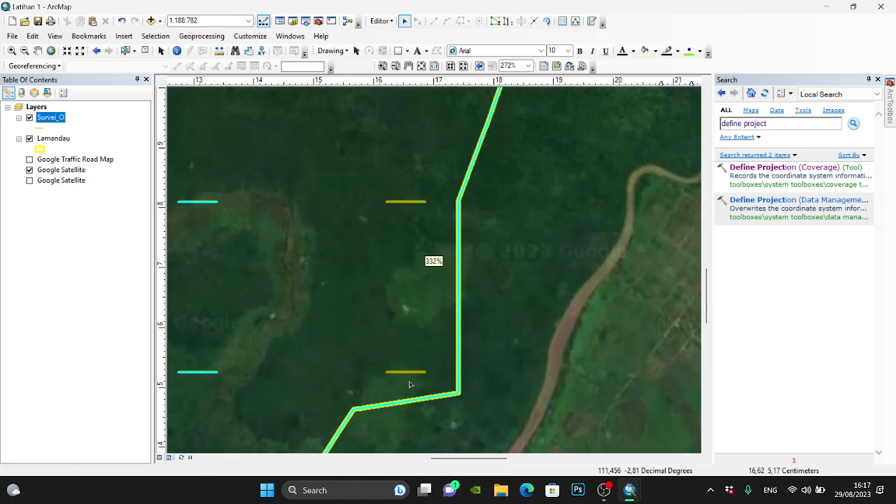
scroll(560, 255, up, 6)
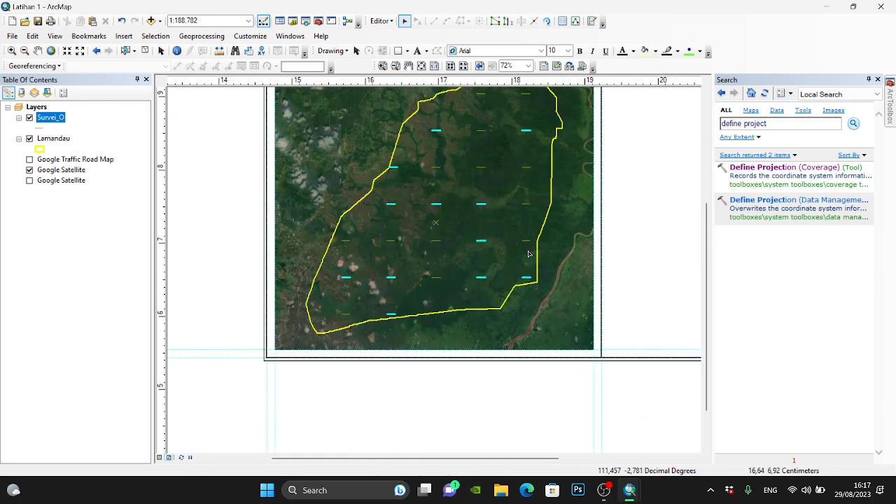
- Delete the selected survey lines through the Survei_O attribute table and close the table
scroll(448, 310, up, 1)
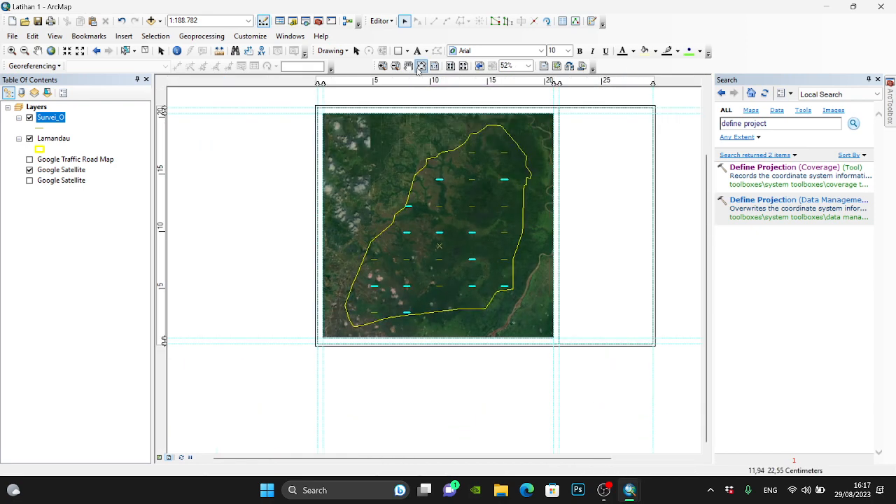
right_click(62, 119)
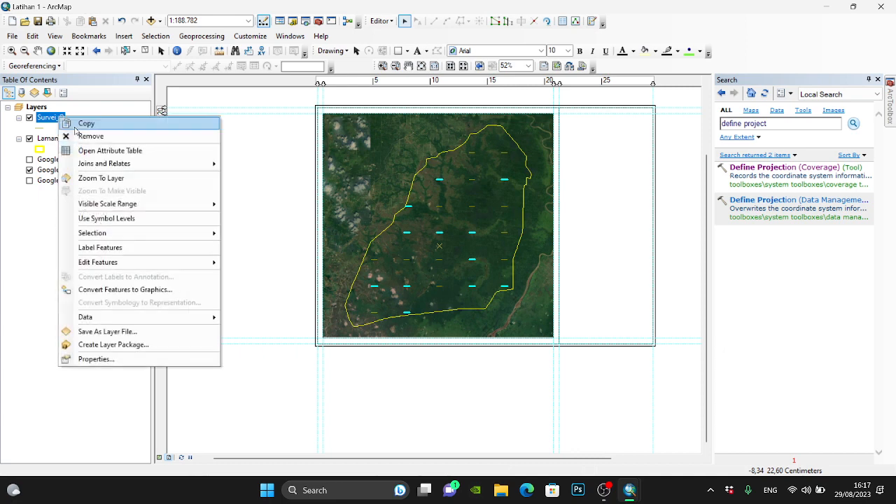
click(97, 149)
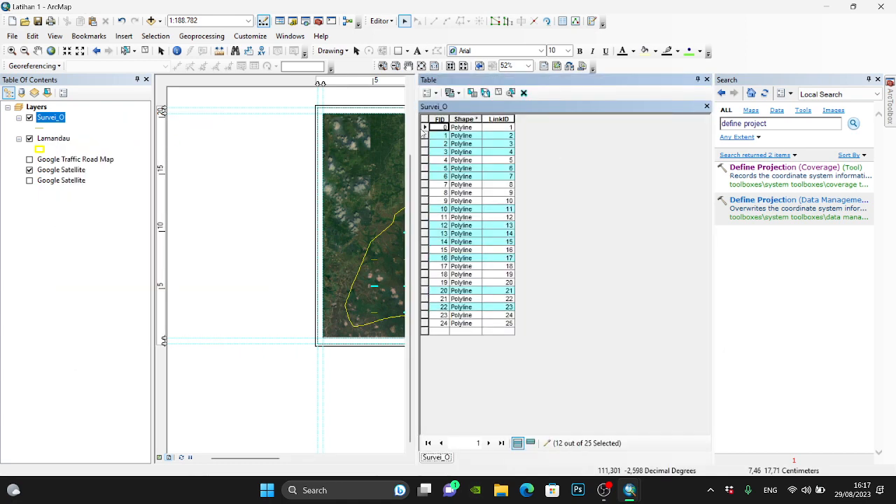
drag(423, 128, 582, 128)
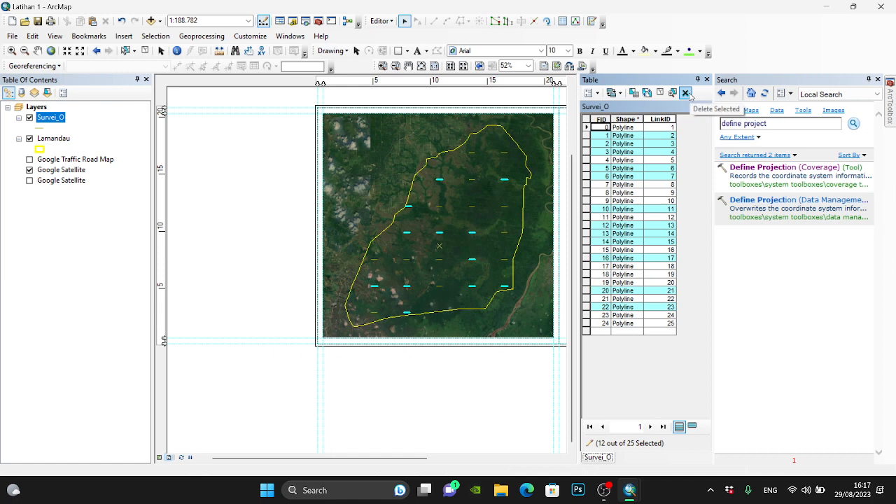
click(685, 93)
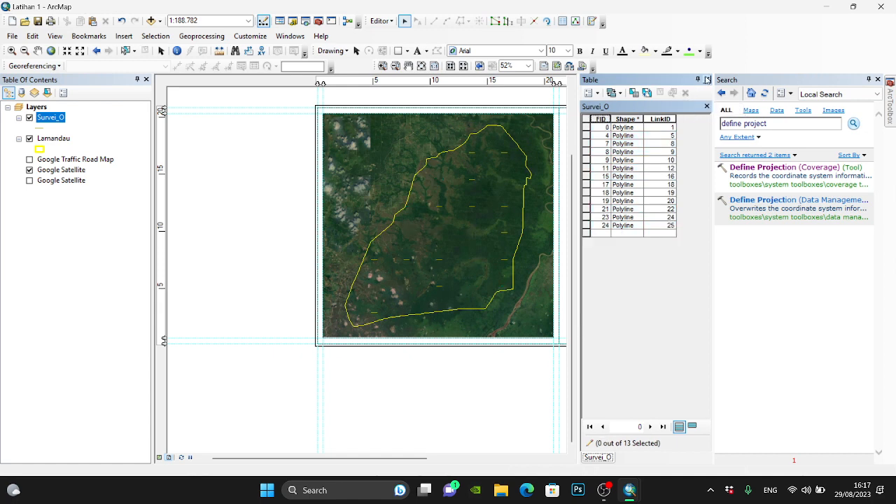
click(706, 79)
- Change the Survei_O line symbol to bright yellow with a width of 2
scroll(528, 212, up, 2)
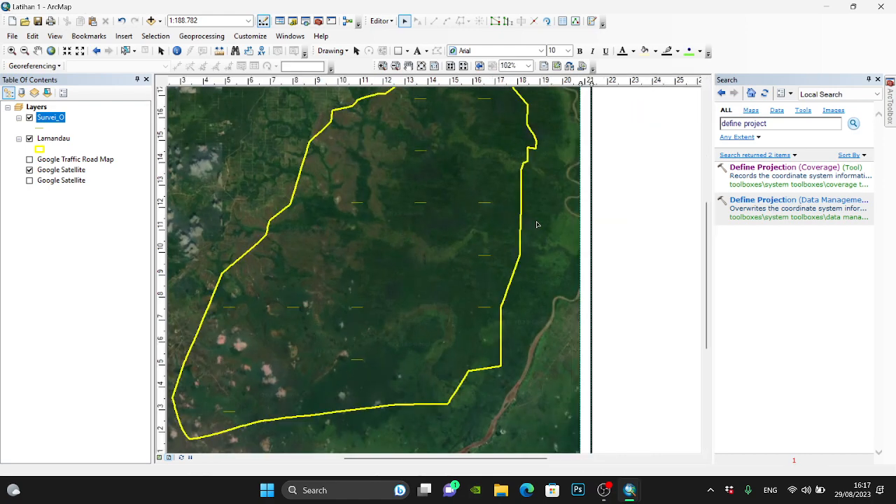
scroll(220, 425, up, 2)
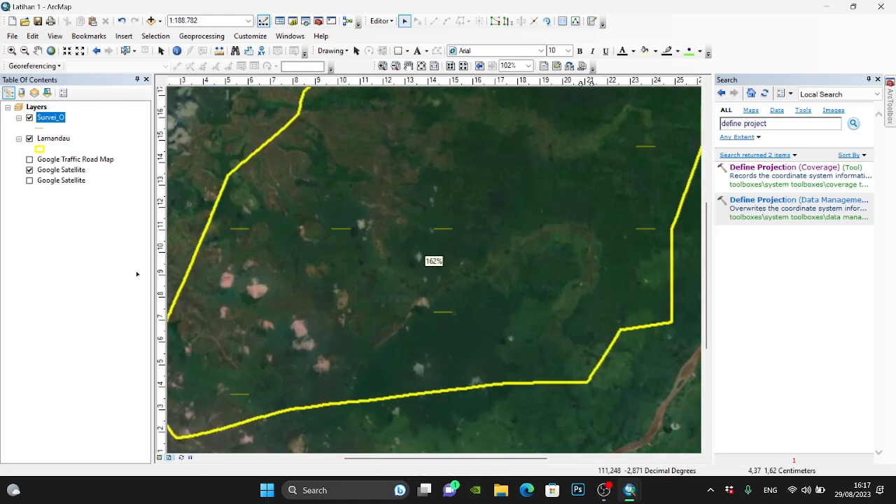
click(40, 128)
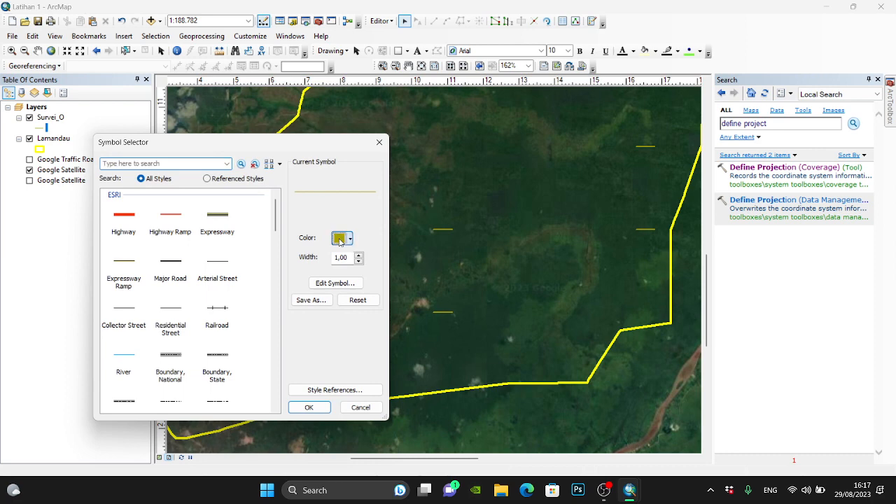
click(339, 239)
click(378, 288)
click(358, 254)
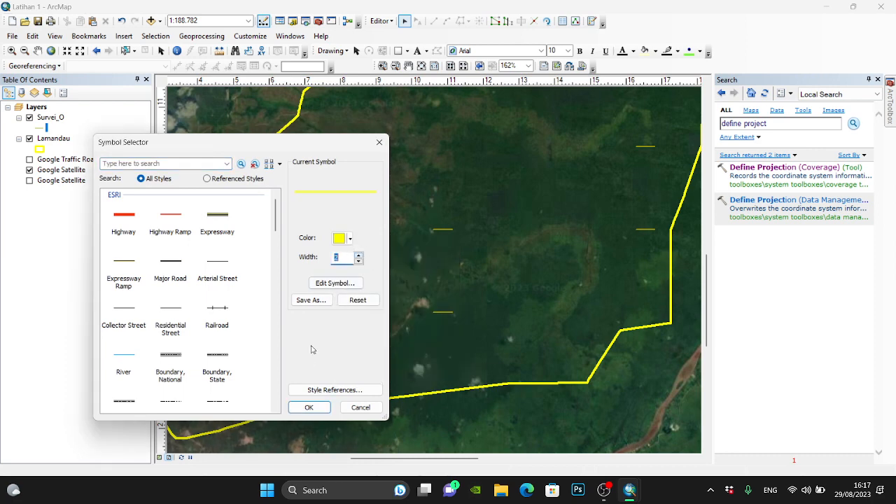
click(309, 407)
- Save the Survei_O edits, stop the edit session and fit the whole layout page in view
scroll(365, 383, down, 2)
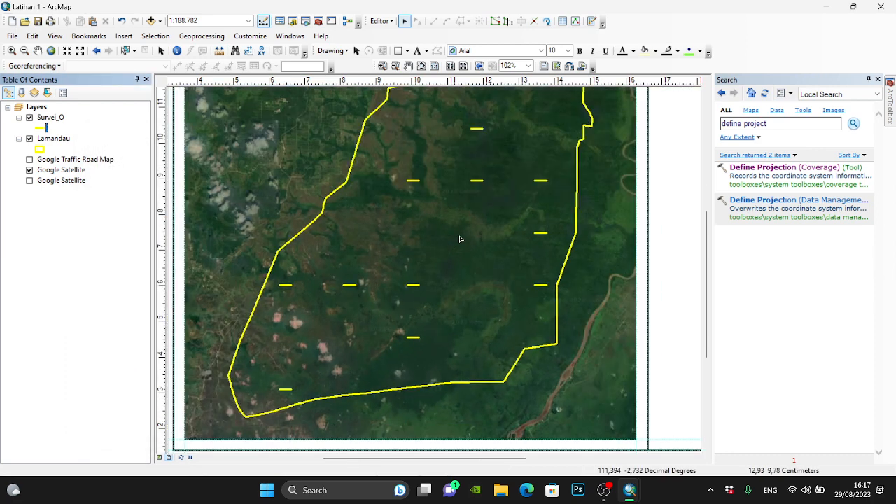
scroll(434, 234, down, 2)
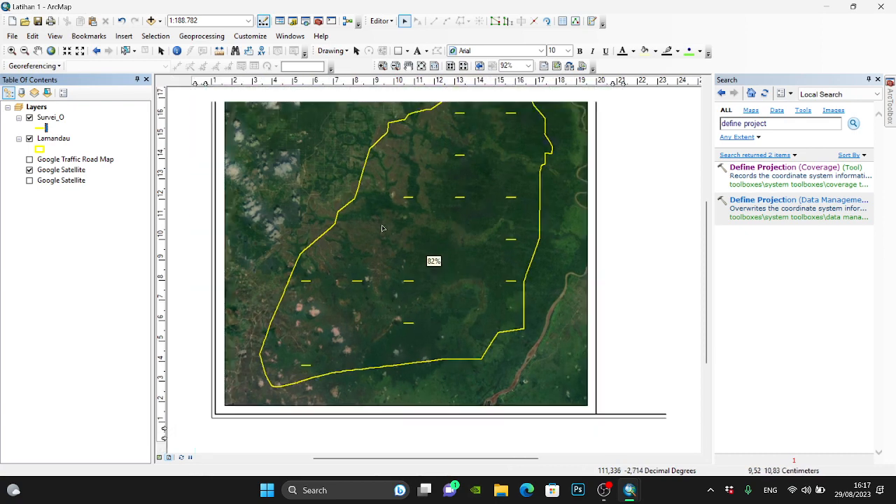
scroll(413, 210, down, 1)
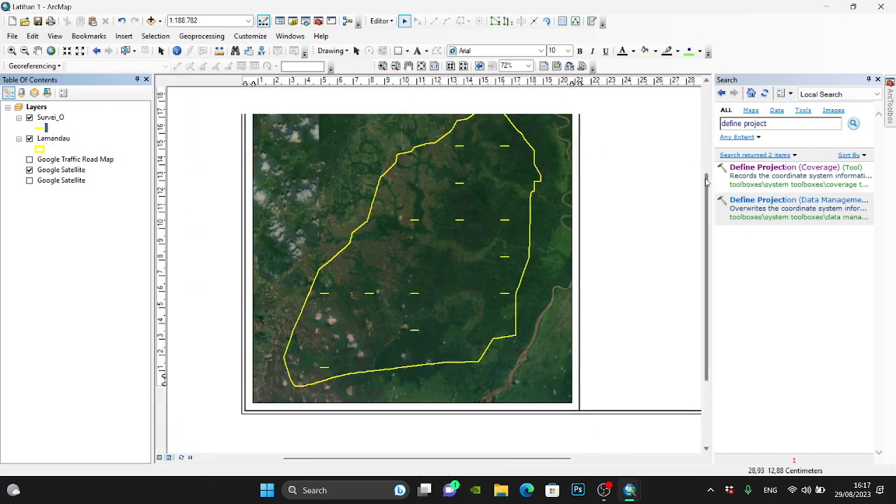
scroll(535, 142, up, 6)
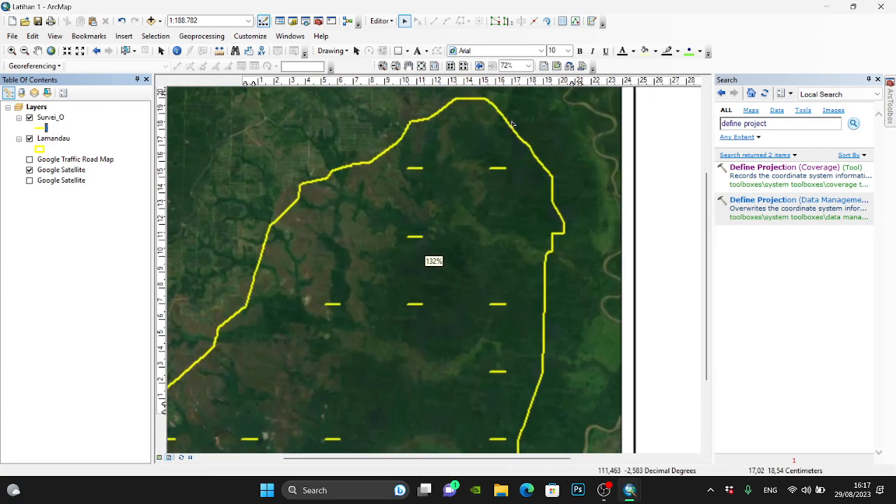
scroll(518, 125, up, 6)
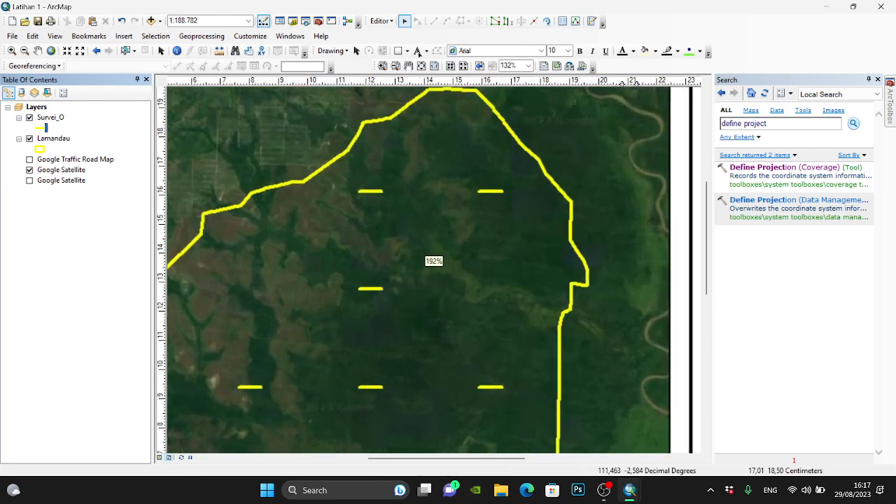
click(381, 20)
click(404, 60)
click(381, 20)
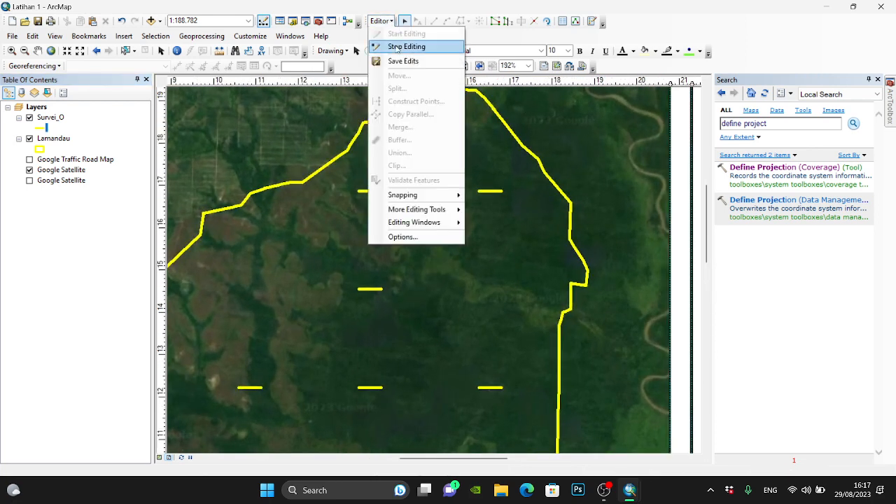
click(397, 47)
click(422, 66)
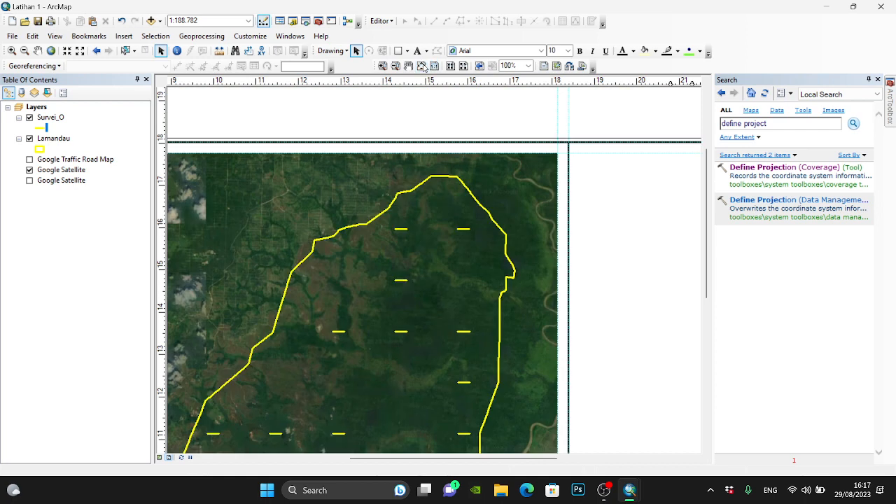
click(422, 66)
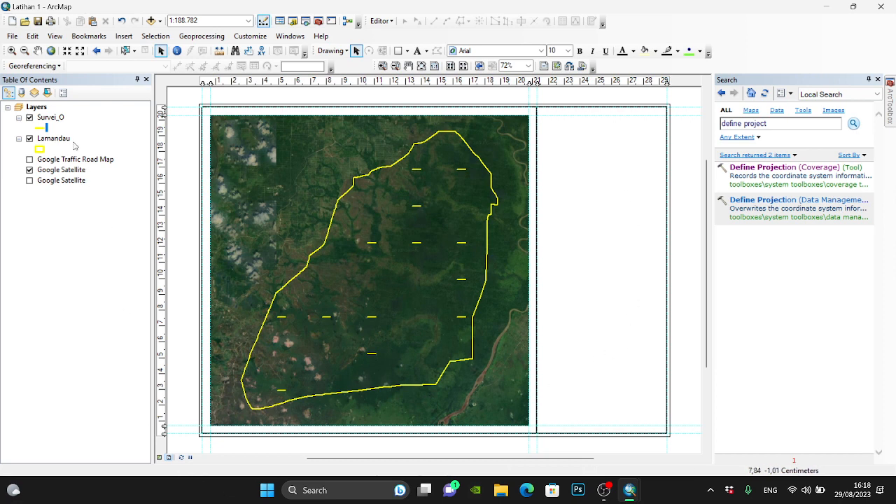
- Turn on labels for the Survei_O layer using the LinkID field, with bold italic text
right_click(56, 118)
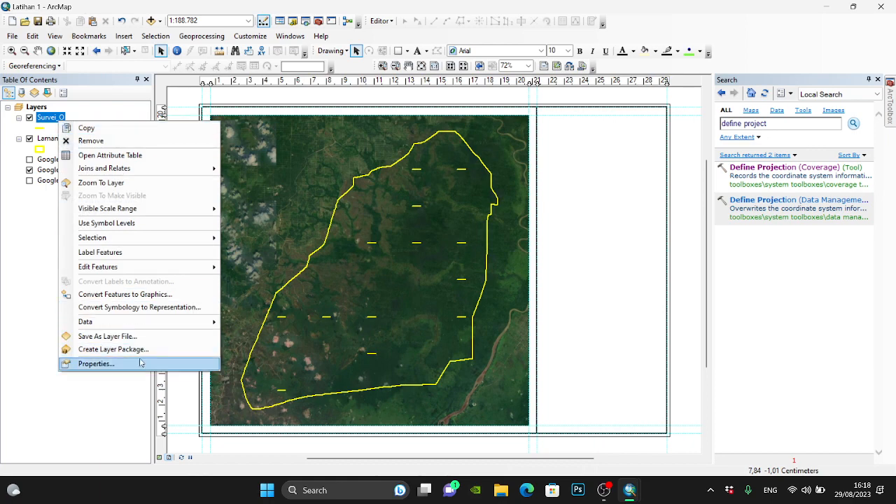
click(140, 362)
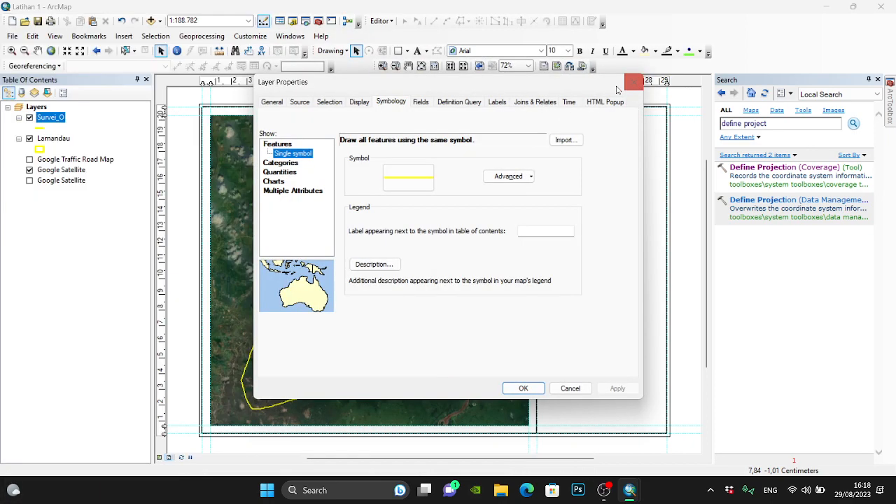
drag(600, 84, 855, 63)
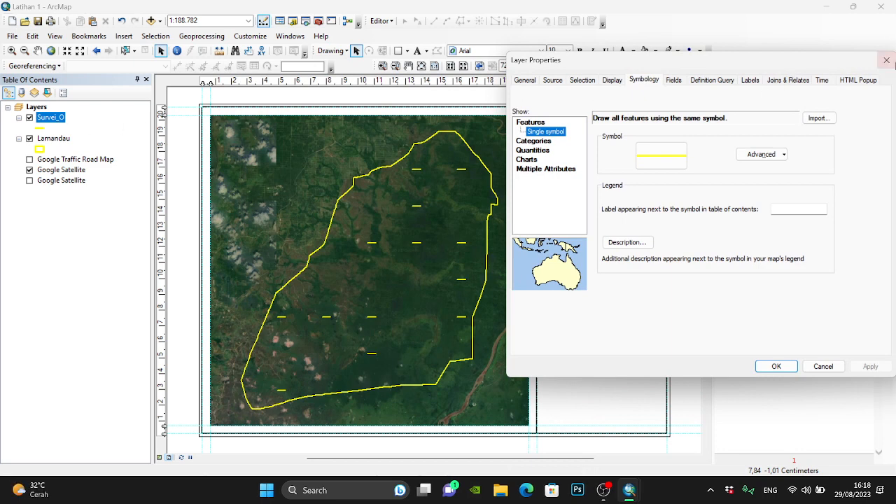
drag(768, 60, 732, 63)
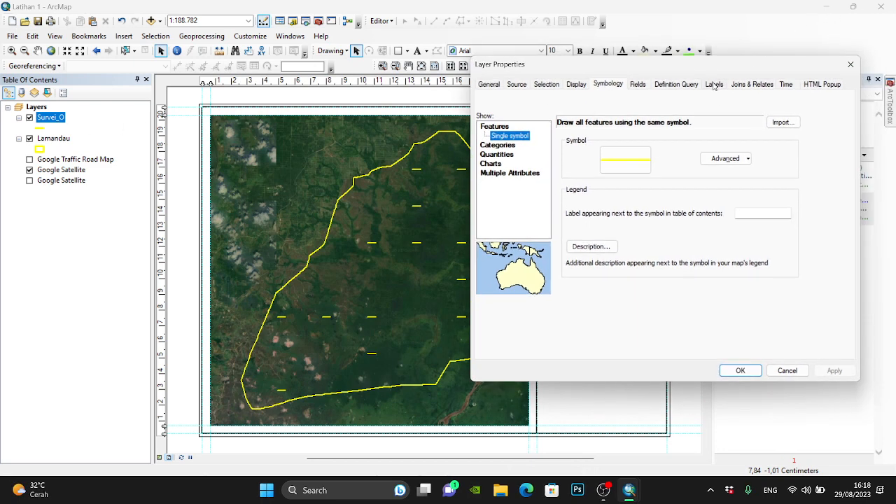
click(714, 84)
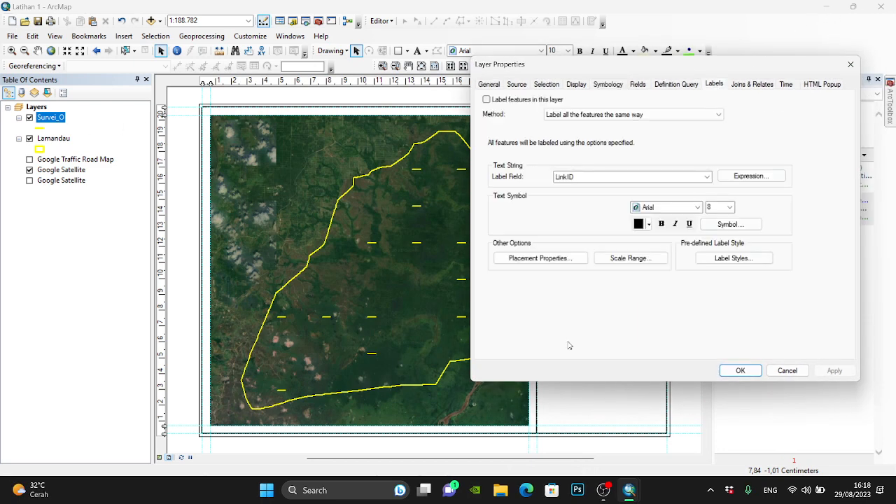
click(487, 99)
click(662, 225)
click(675, 224)
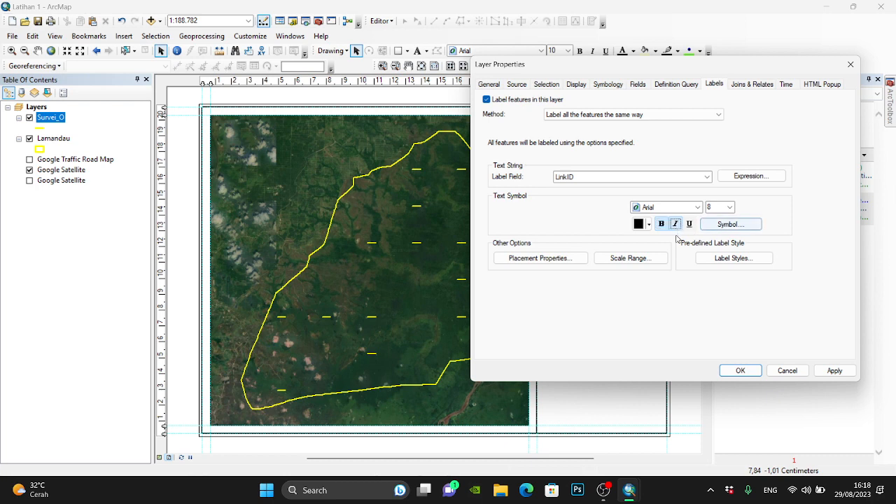
- Add a halo mask to the Survei_O label text symbol, apply the layer properties and check the labels on the layout
click(730, 224)
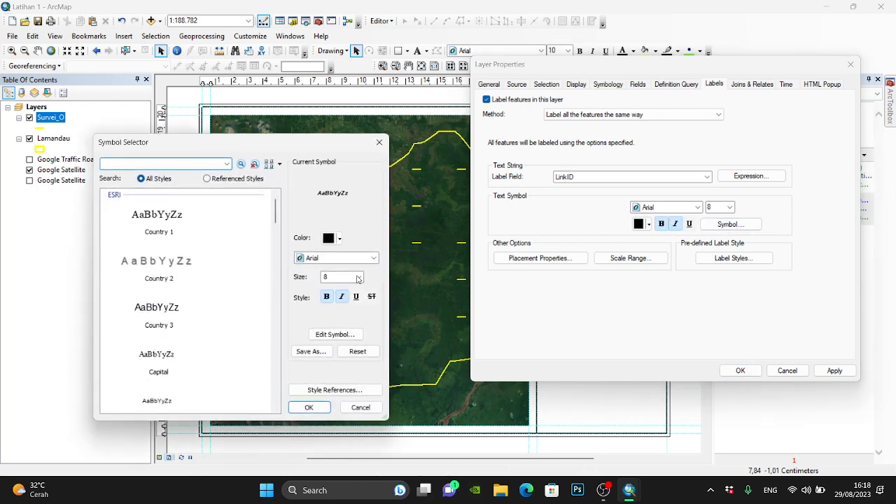
click(338, 335)
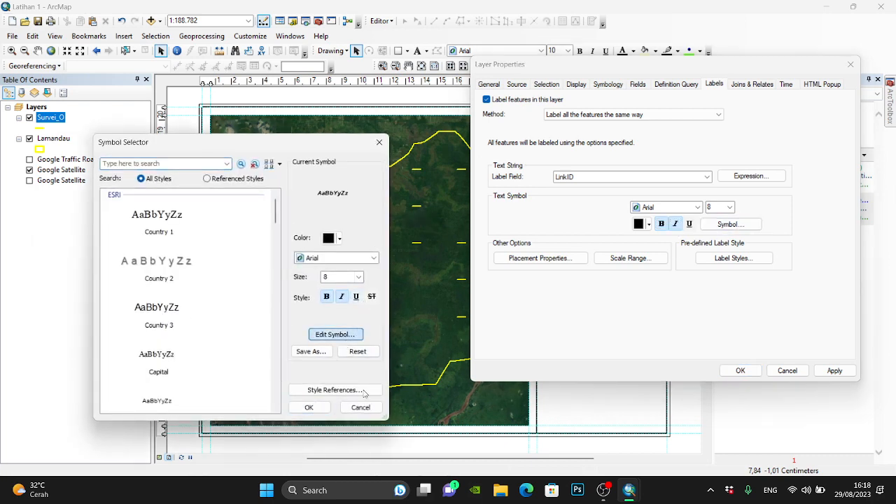
click(337, 198)
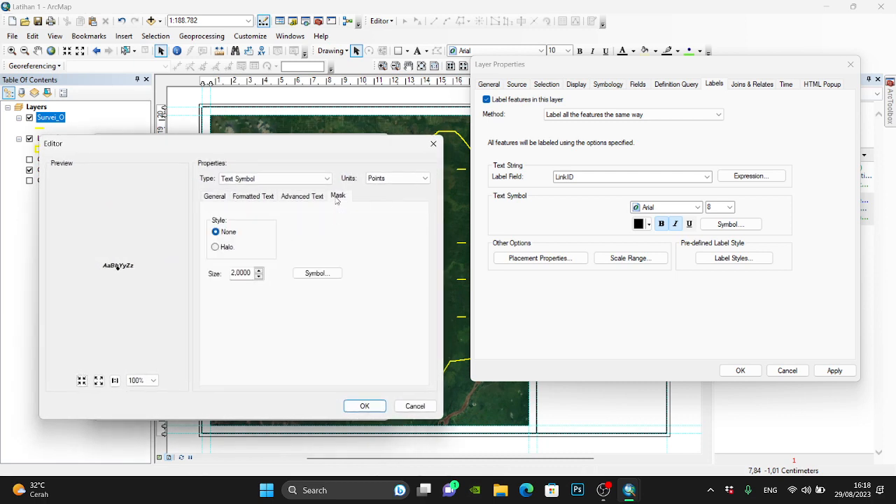
click(232, 248)
click(259, 275)
click(365, 407)
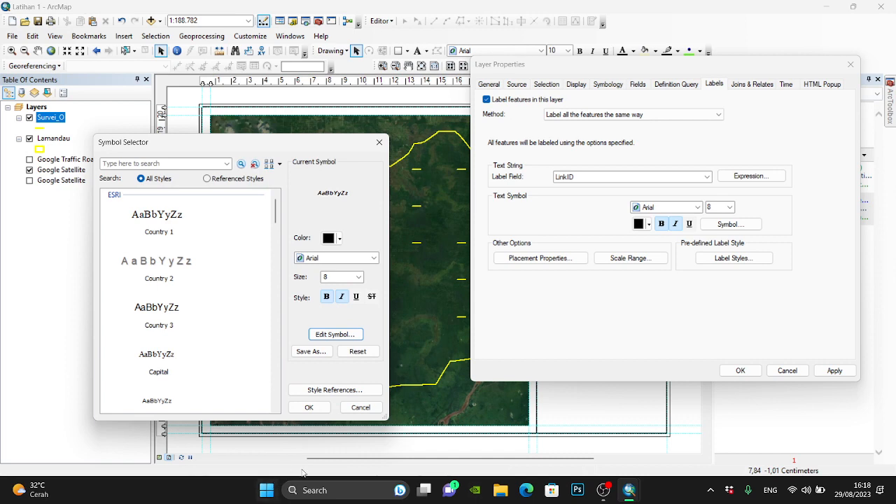
click(308, 407)
click(739, 371)
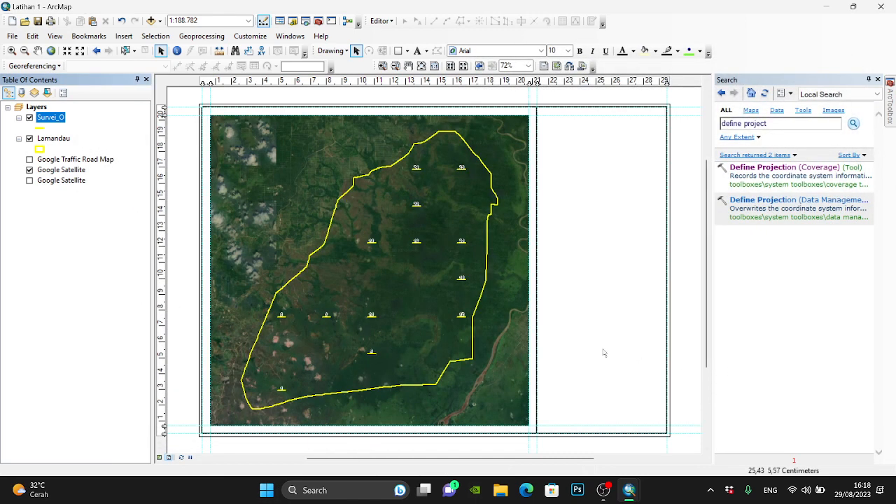
scroll(462, 301, down, 3)
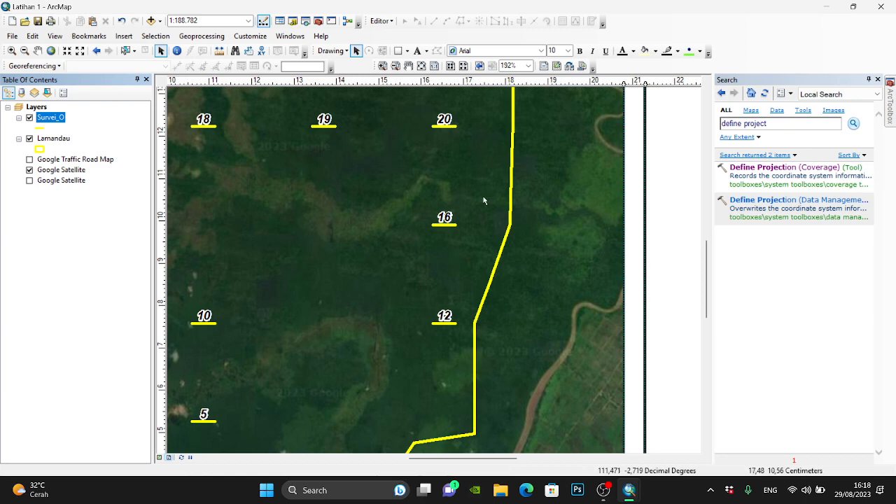
scroll(484, 179, up, 1)
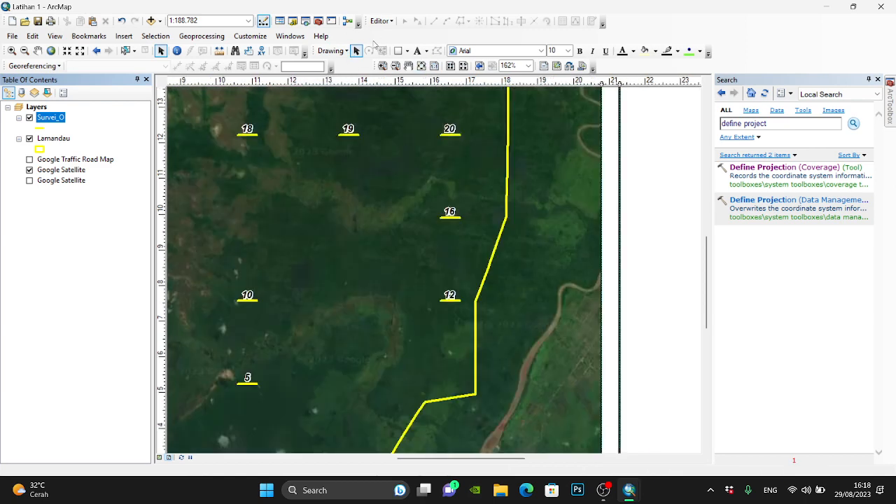
click(409, 68)
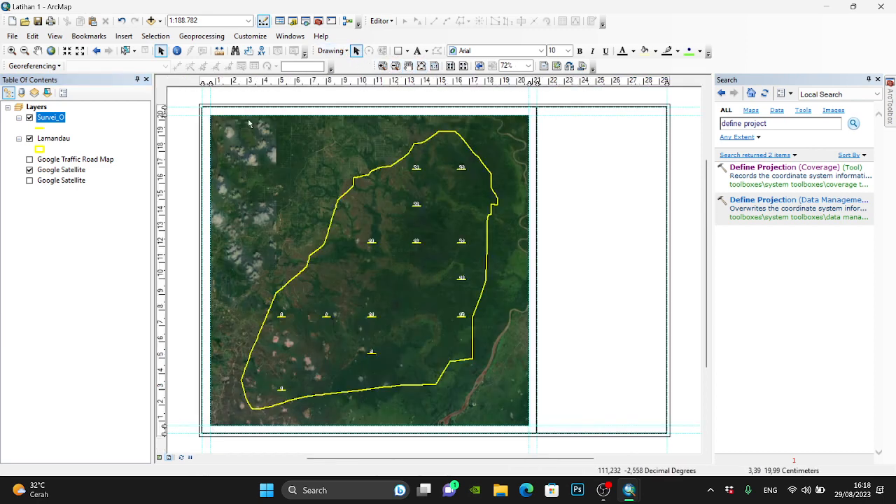
- Start adding data to the data frame and look through the home folder's Data For Distance and Data For DIstance 2 folders
right_click(41, 111)
click(45, 118)
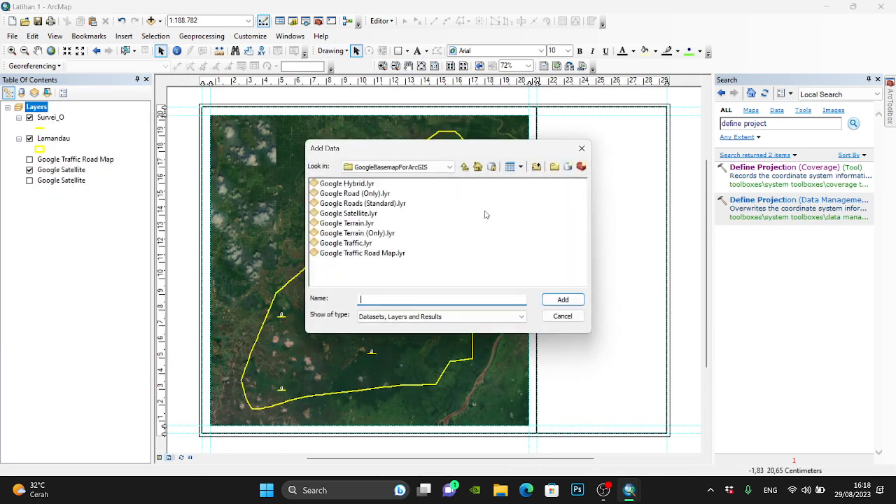
click(476, 168)
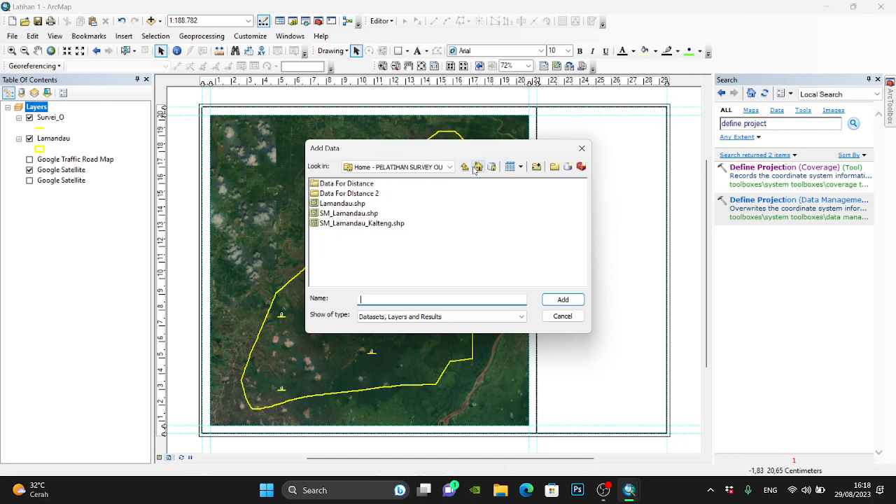
double_click(350, 184)
click(464, 167)
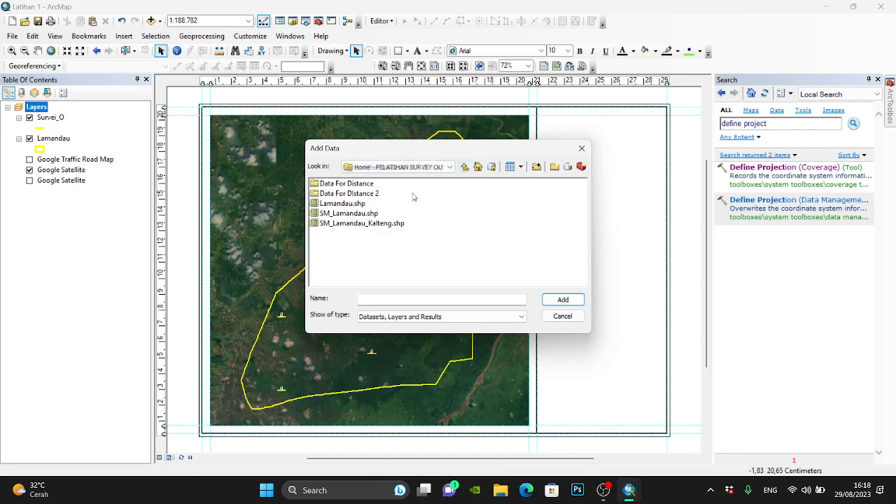
double_click(354, 194)
click(464, 166)
- Browse from the folder connections to the Basemap folder inside PELATIHAN SURVEY OU's Data Peta folder
click(465, 166)
click(350, 194)
double_click(350, 193)
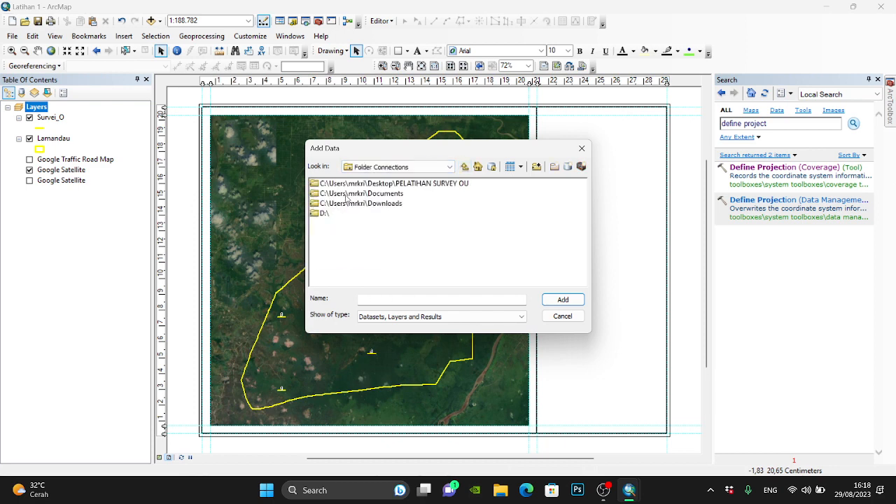
click(354, 185)
double_click(354, 185)
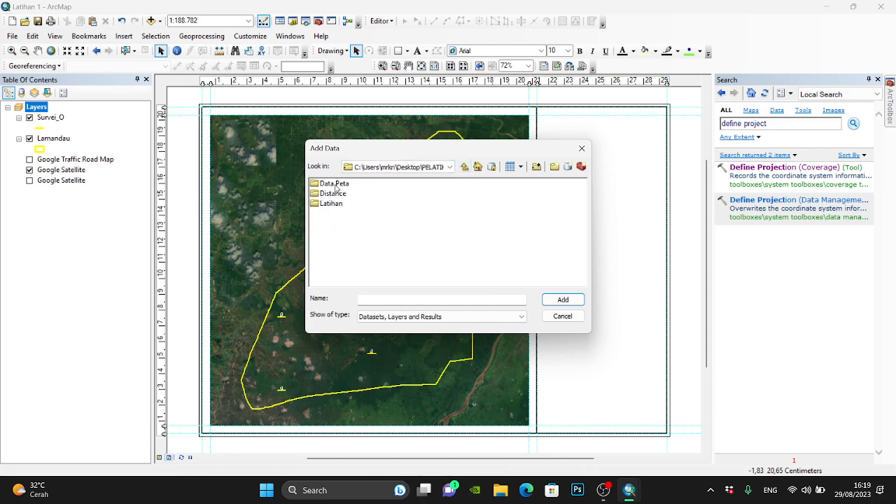
double_click(336, 184)
double_click(336, 184)
- Add Jalan.shp, Sungai.shp, SUngai_AR.shp and Camp.shp to the map together
click(335, 193)
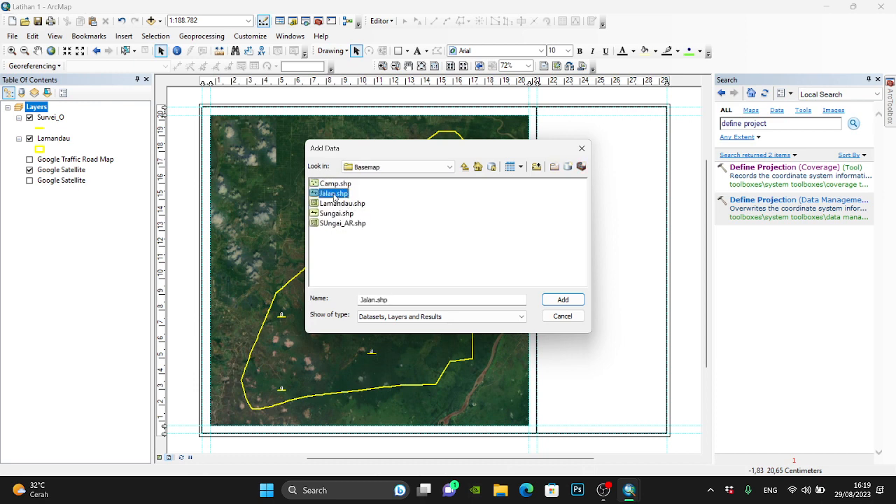
ctrl+click(339, 213)
ctrl+click(344, 223)
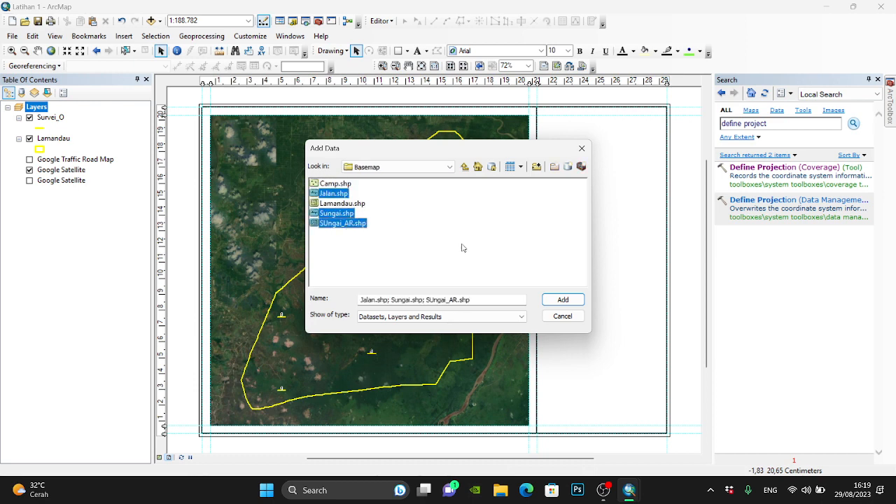
ctrl+click(338, 184)
click(563, 300)
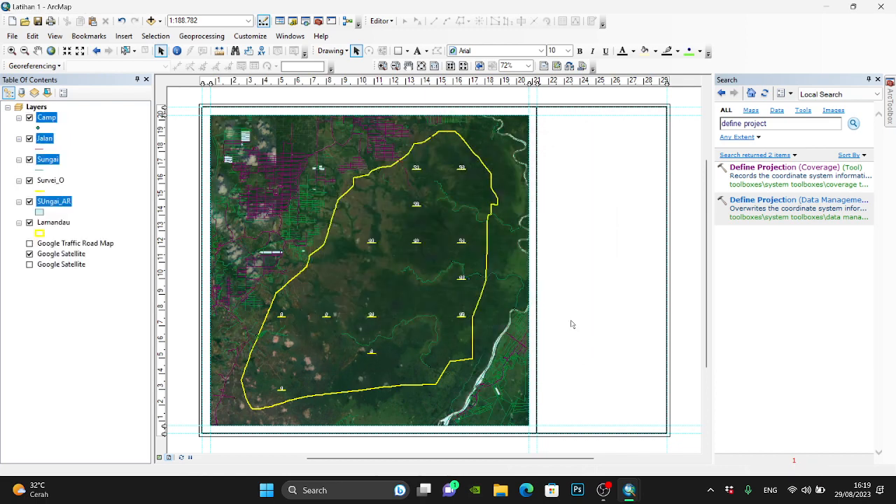
- Change the Sungai line symbol colour to bright sky blue
click(42, 188)
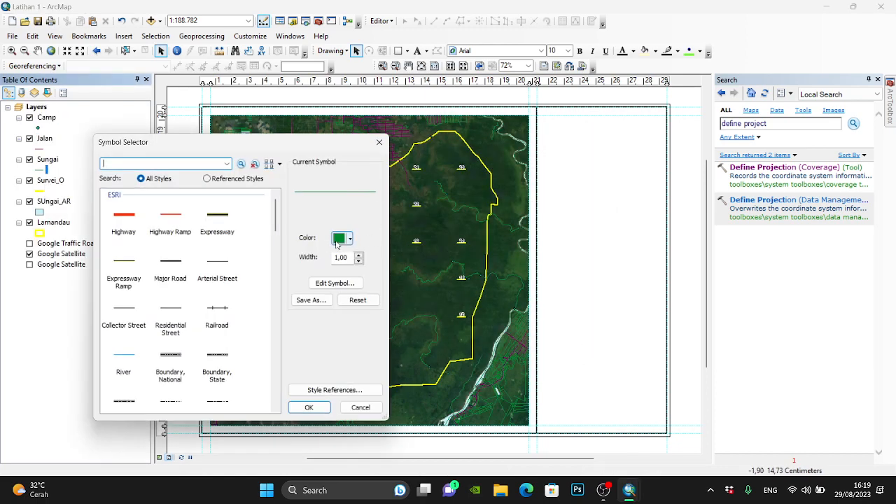
click(343, 239)
click(425, 291)
click(308, 408)
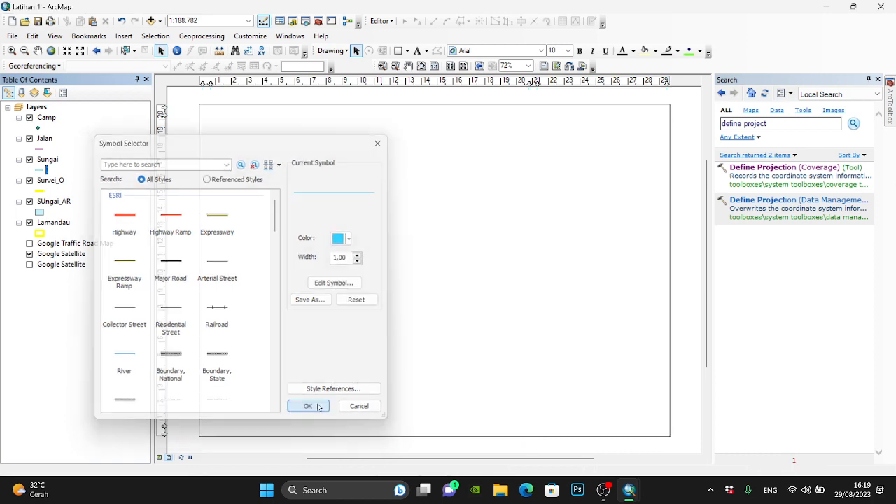
- Change the Jalan line symbol colour to red
click(41, 148)
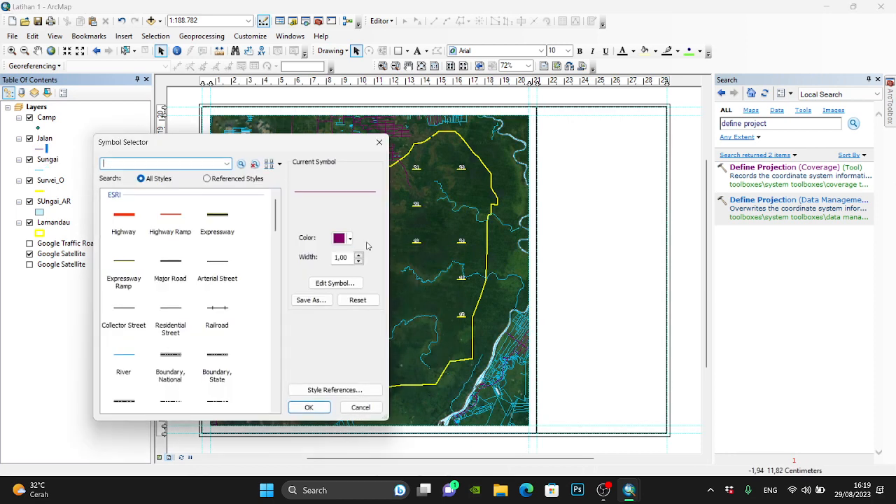
click(342, 239)
click(348, 290)
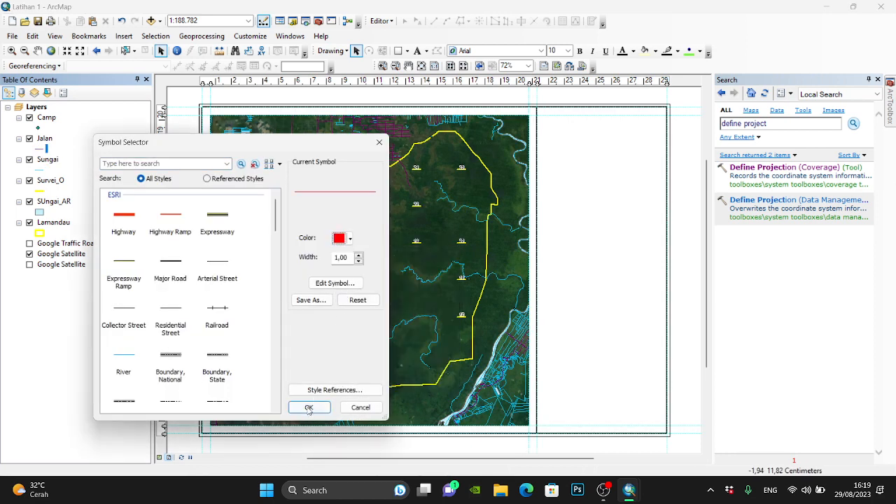
click(309, 407)
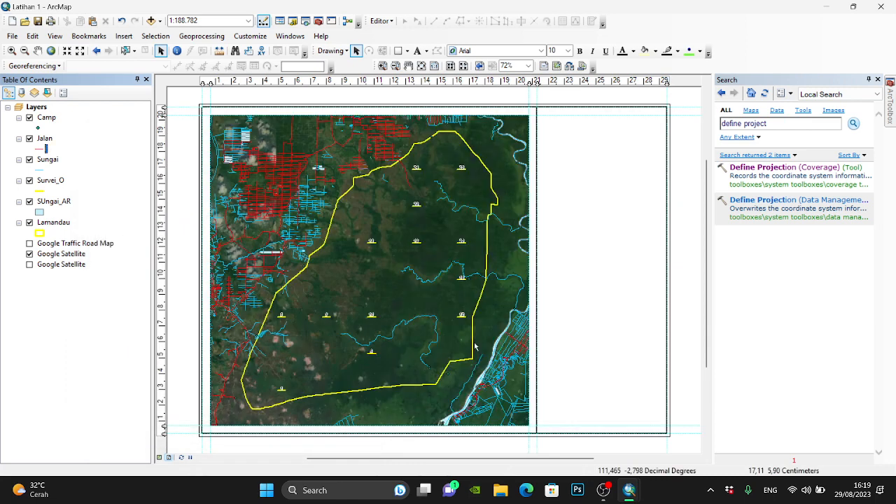
- Apply the ESRI Blue symbol to the SUngai_AR polygons and set its fill colour to bright sky blue
click(40, 213)
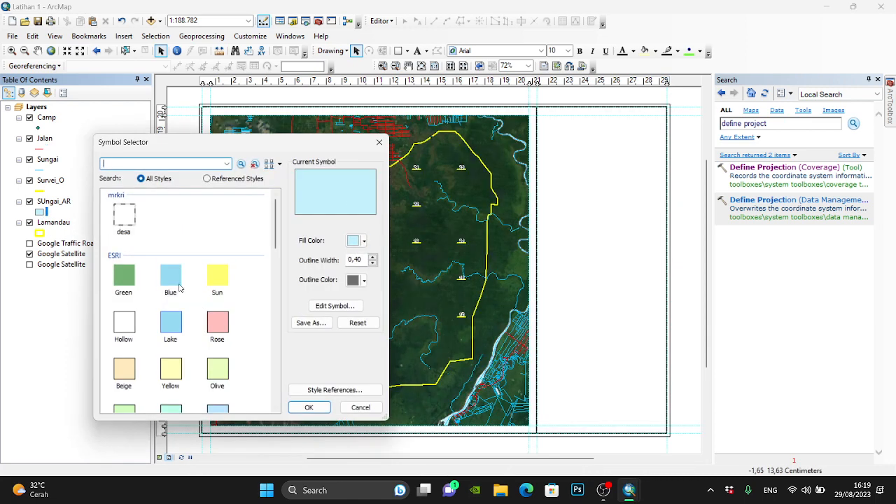
click(170, 277)
click(353, 240)
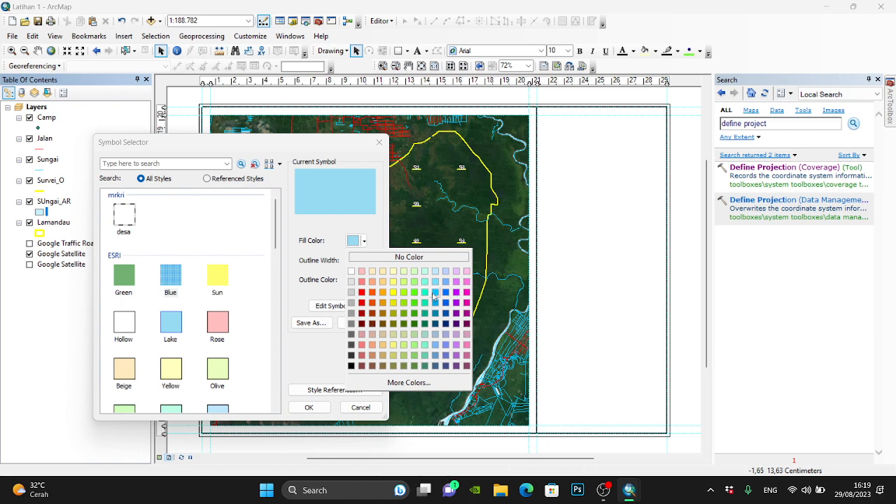
click(433, 294)
click(309, 407)
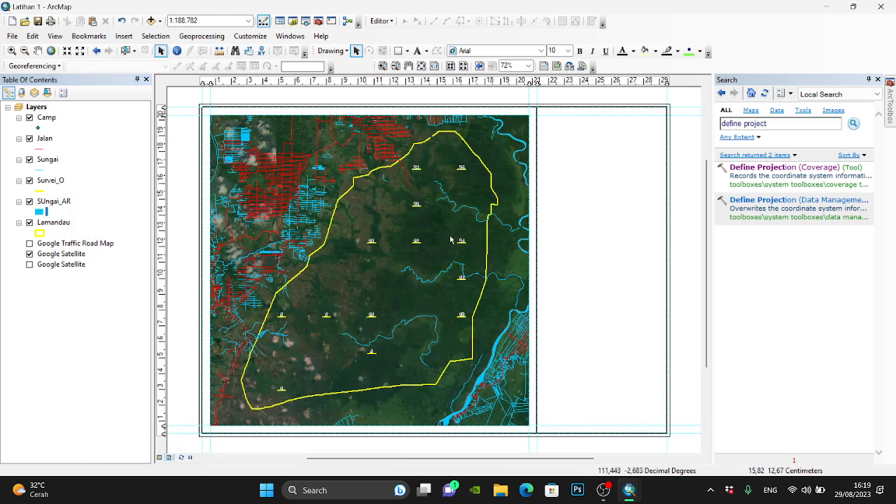
- Apply the Check 2 marker symbol to the Camp points
double_click(38, 127)
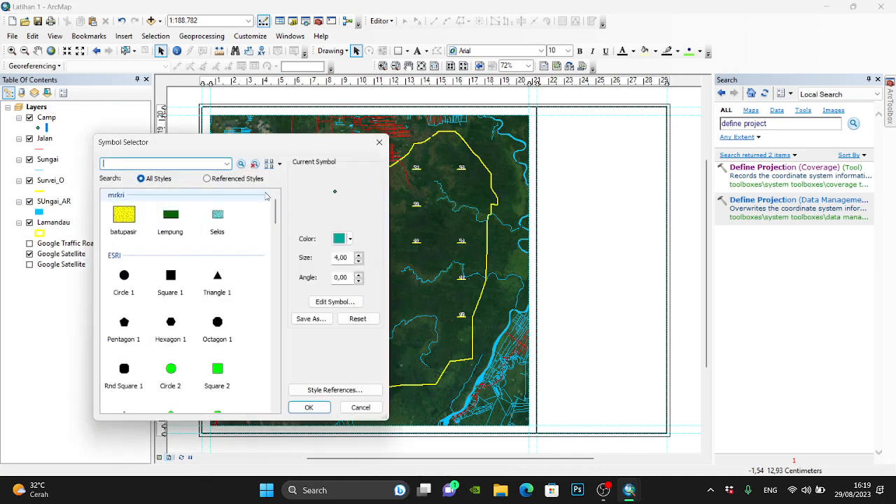
drag(287, 134, 551, 158)
scroll(469, 347, down, 8)
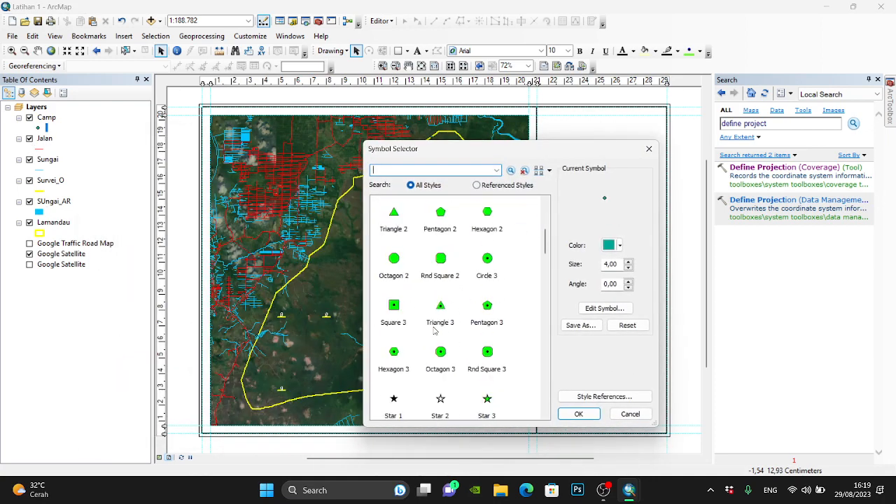
scroll(468, 346, down, 3)
click(395, 355)
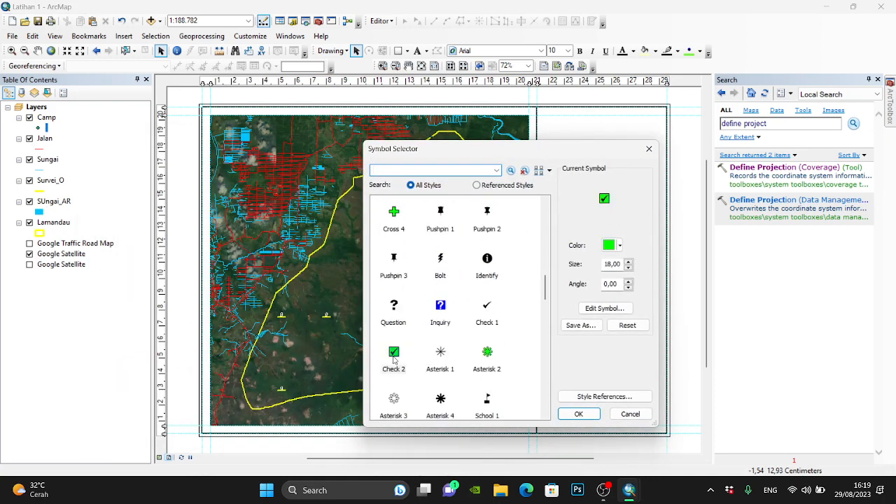
drag(554, 155, 583, 85)
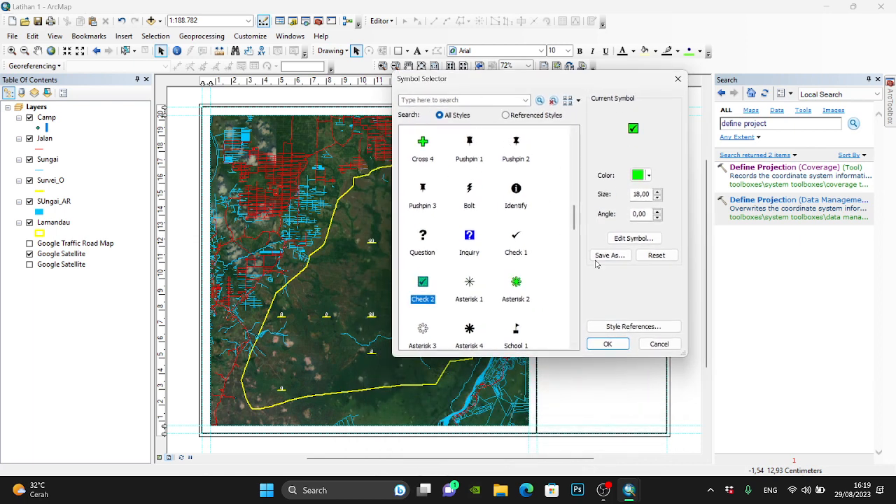
click(608, 344)
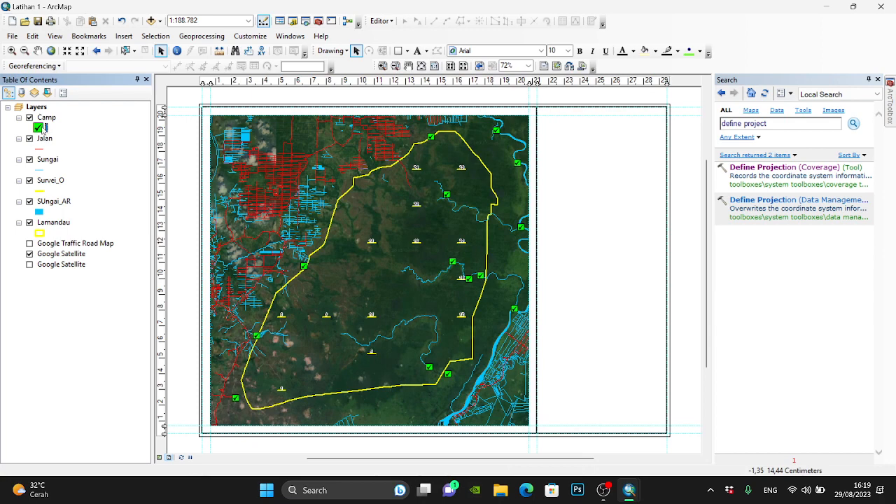
- Change the Camp point symbol to Circle 24 and set its size to 15
click(42, 128)
drag(462, 79, 541, 51)
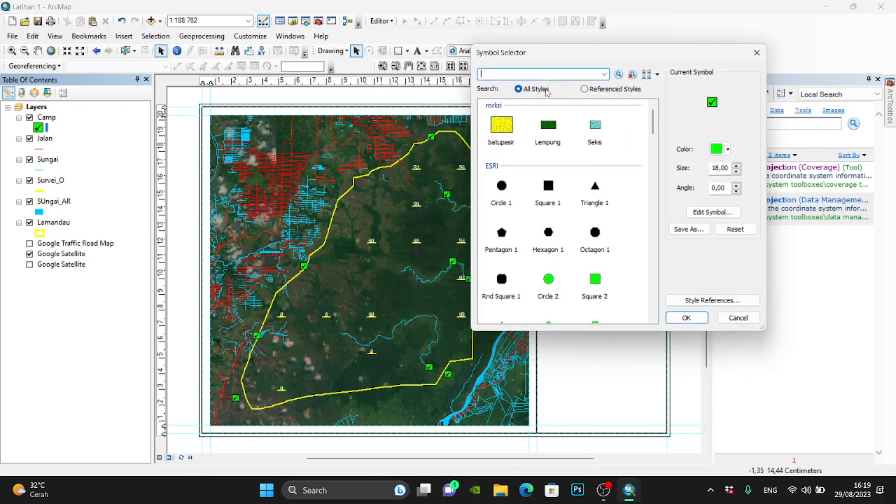
scroll(577, 233, down, 5)
scroll(577, 233, down, 5)
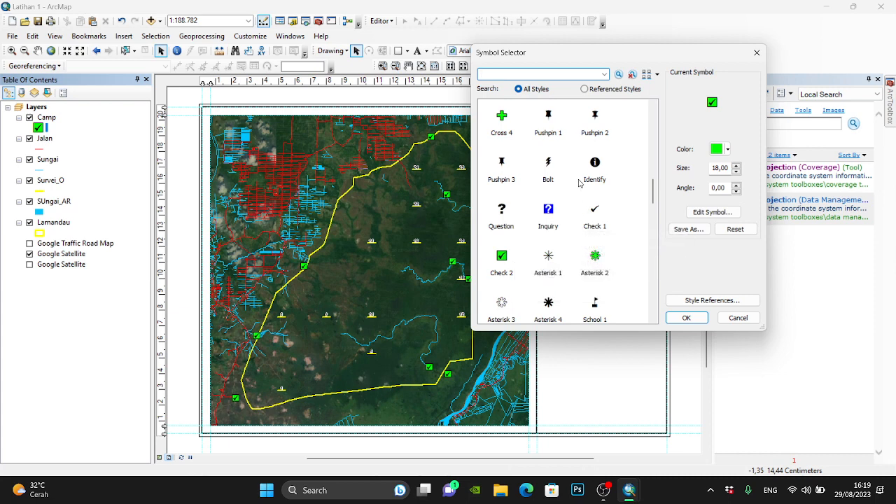
scroll(581, 210, down, 3)
scroll(595, 263, down, 6)
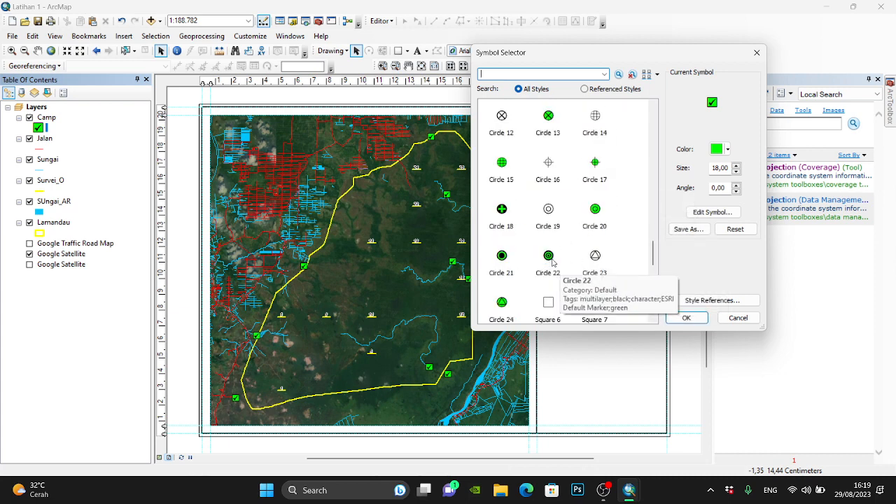
click(501, 301)
click(735, 171)
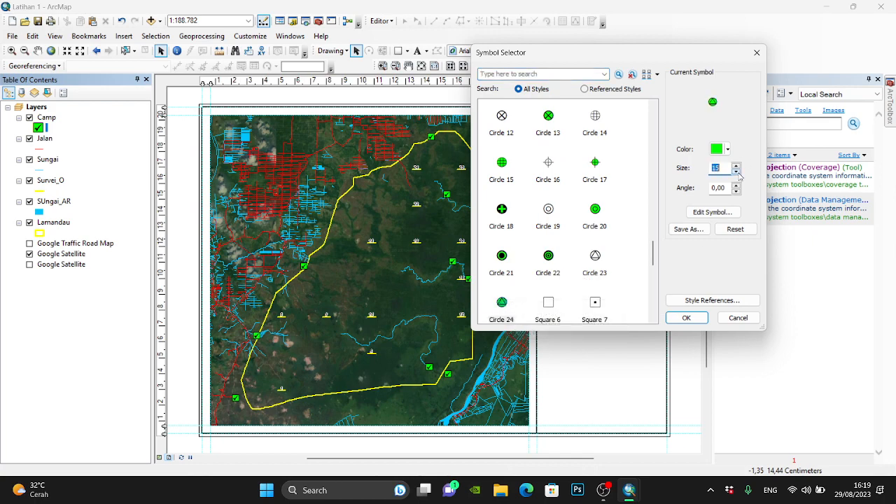
click(686, 318)
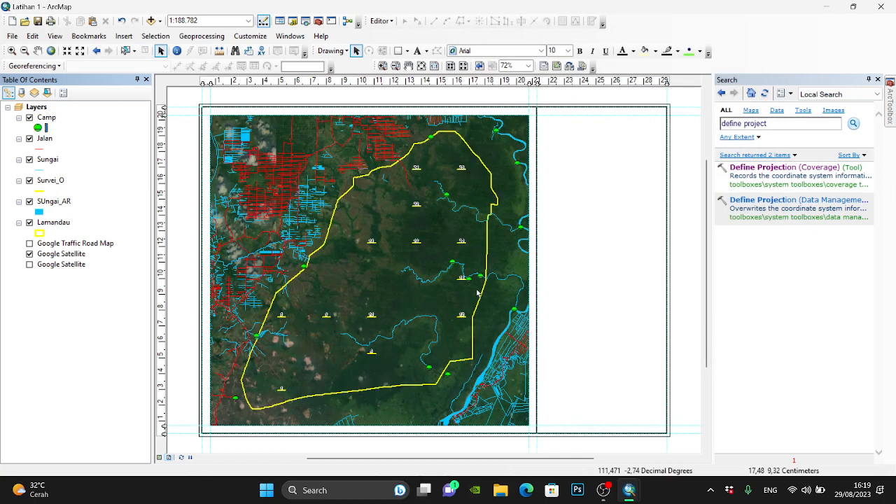
- Open the Camp layer's attribute table and widen it to examine its fields, closing the tool search to make room
scroll(477, 294, up, 5)
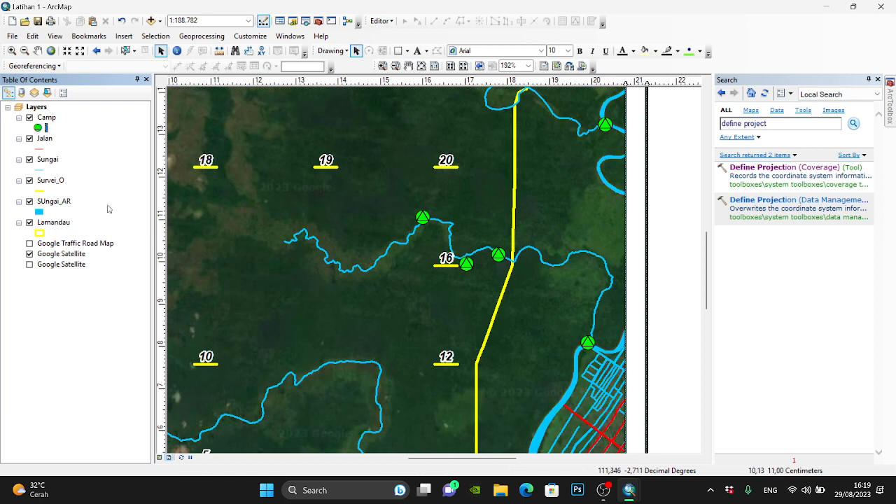
right_click(44, 118)
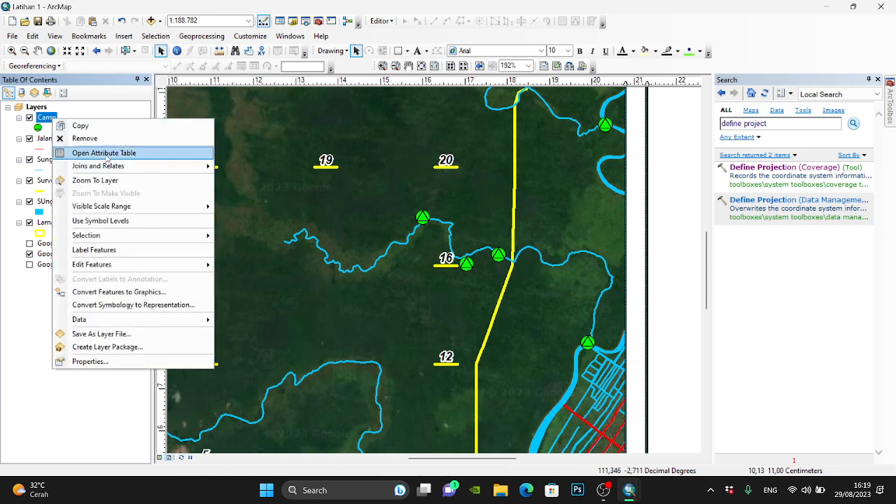
click(117, 149)
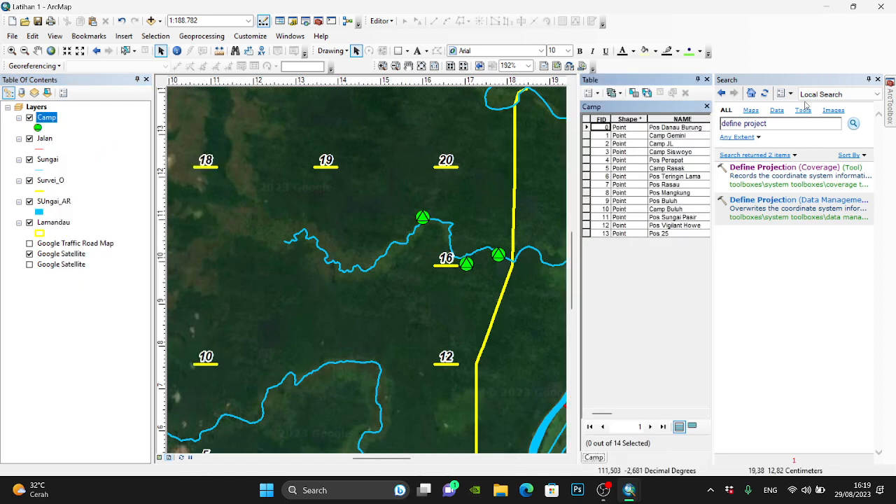
click(877, 79)
drag(749, 112, 511, 112)
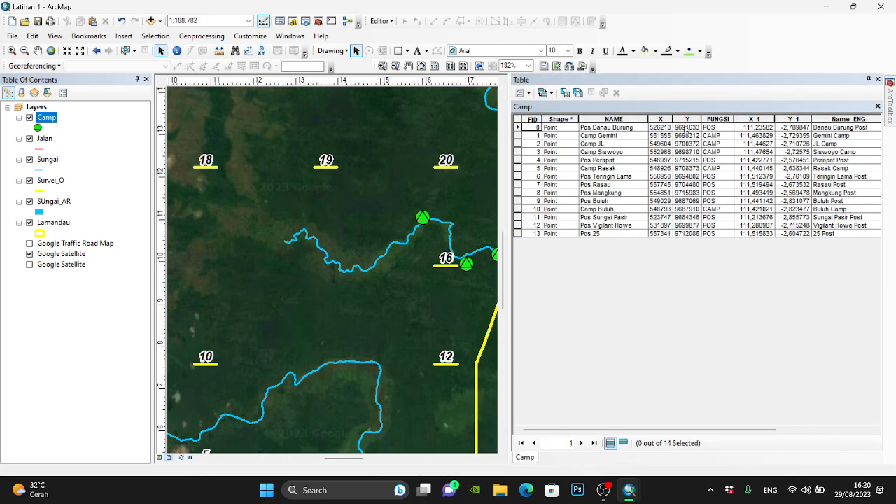
- Turn on labels for the Camp layer using the NAME field, with bold italic text
right_click(51, 119)
click(129, 357)
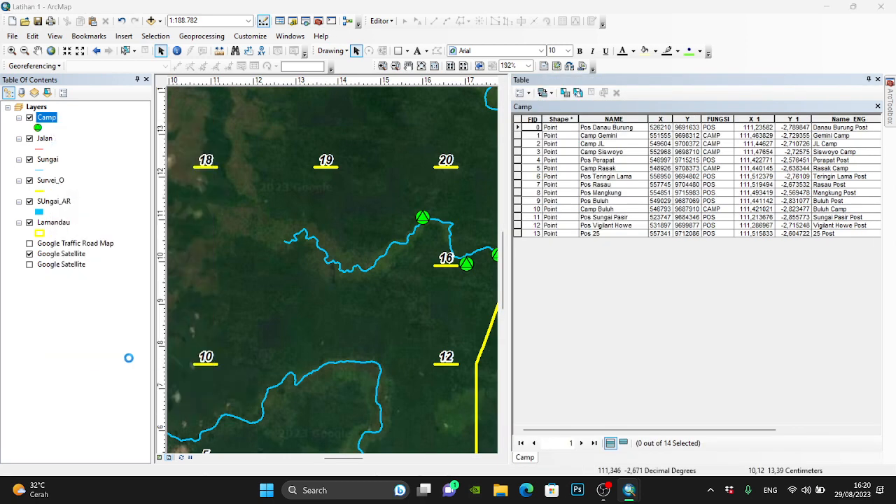
click(315, 139)
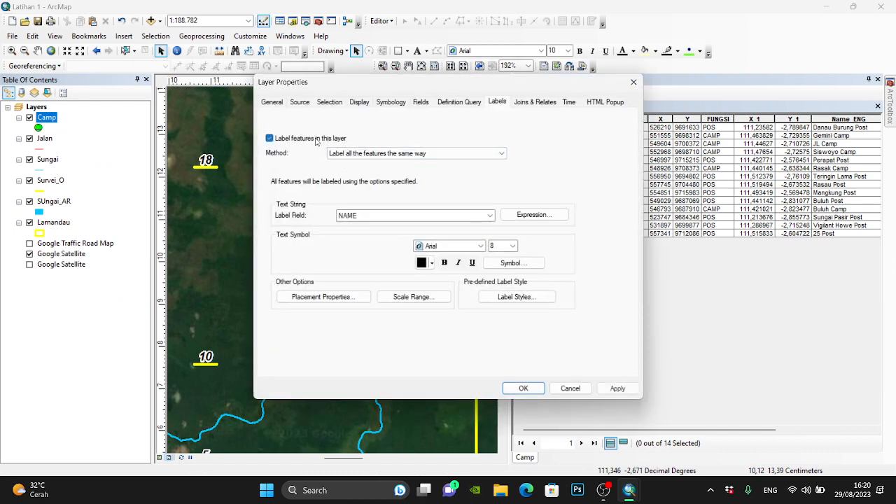
click(443, 263)
click(458, 263)
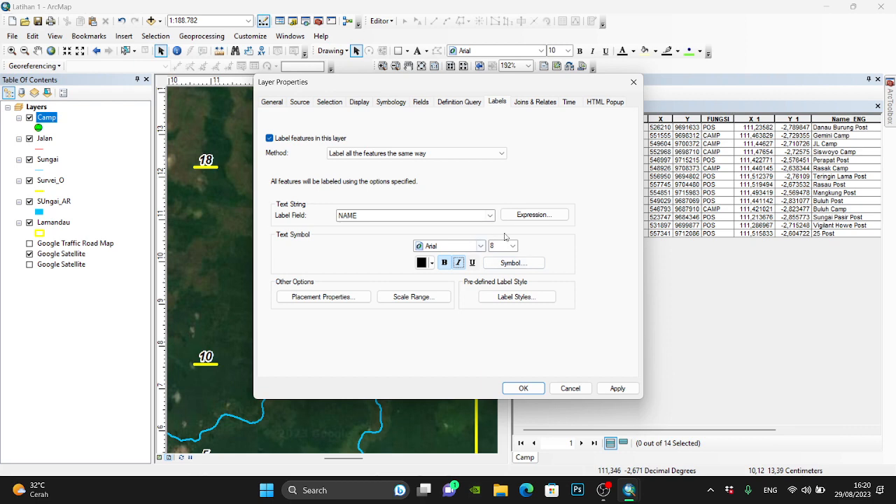
click(512, 263)
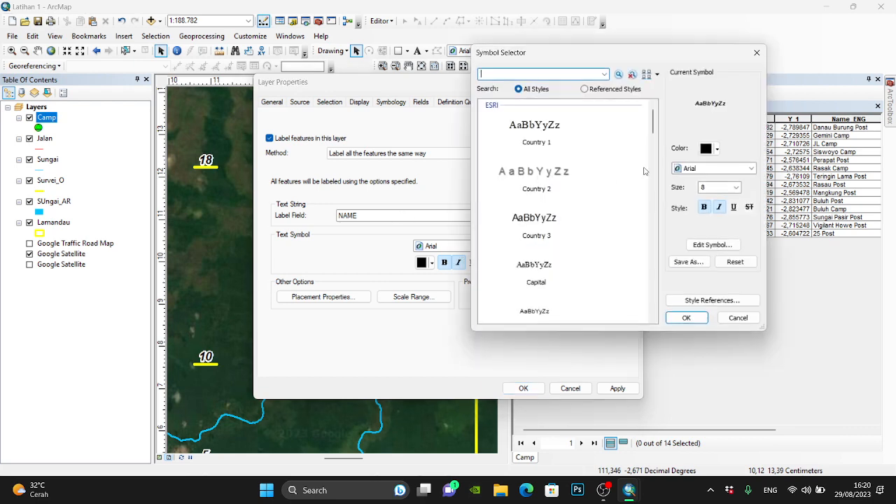
click(712, 245)
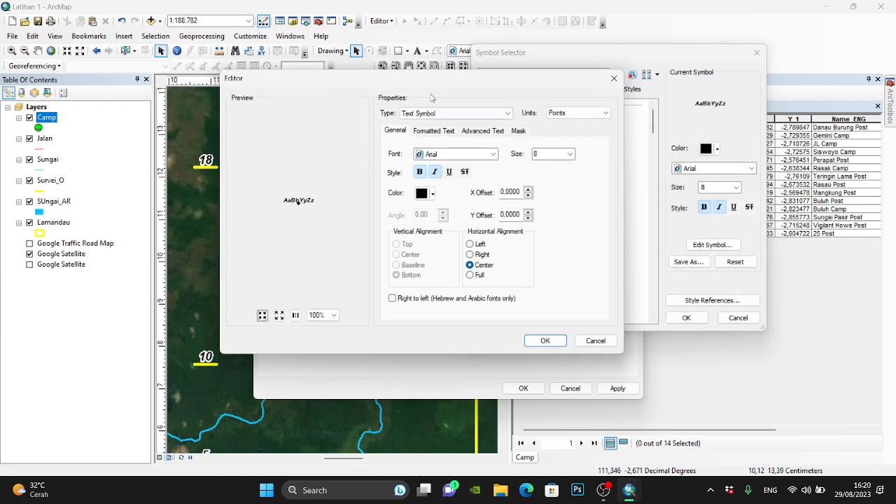
click(614, 78)
click(757, 52)
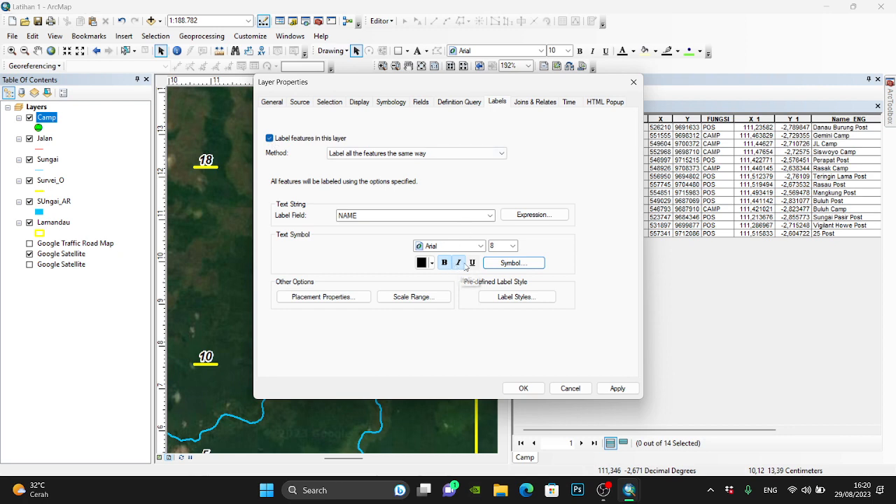
- Give the Camp labels a halo of size 1 with a pale yellow-green fill and apply the label settings
click(513, 262)
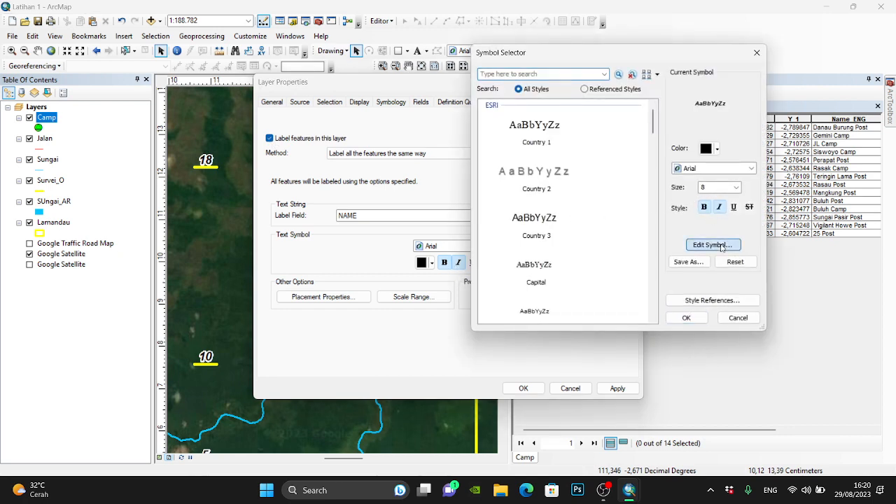
click(712, 245)
click(713, 107)
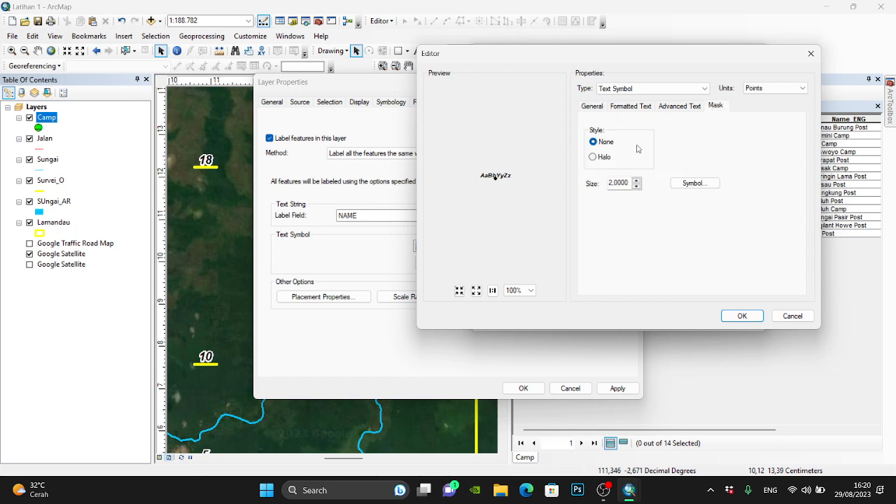
click(603, 158)
click(636, 187)
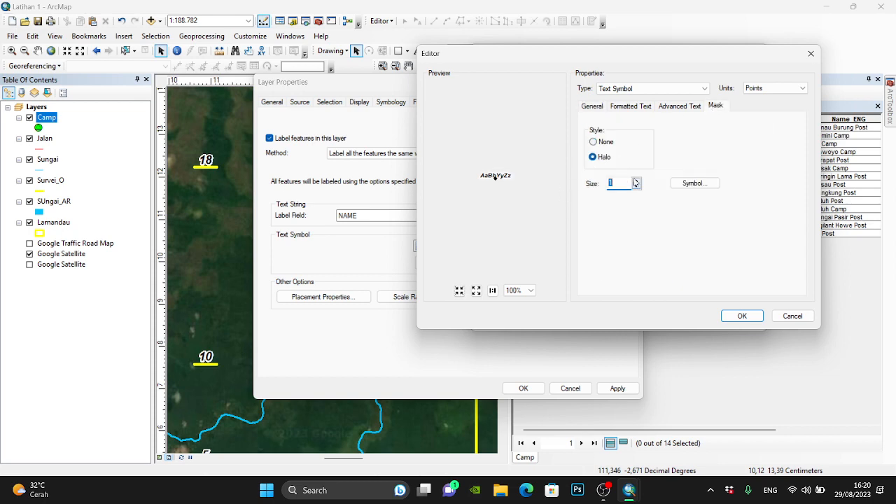
click(695, 183)
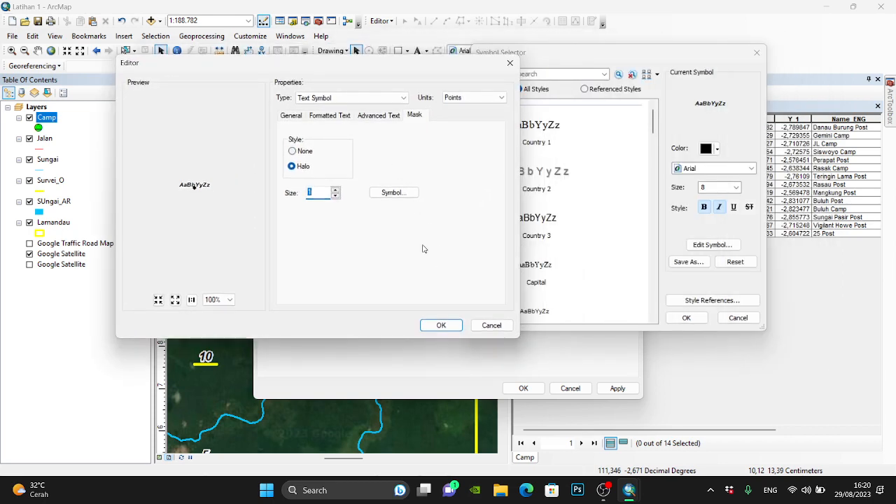
click(735, 150)
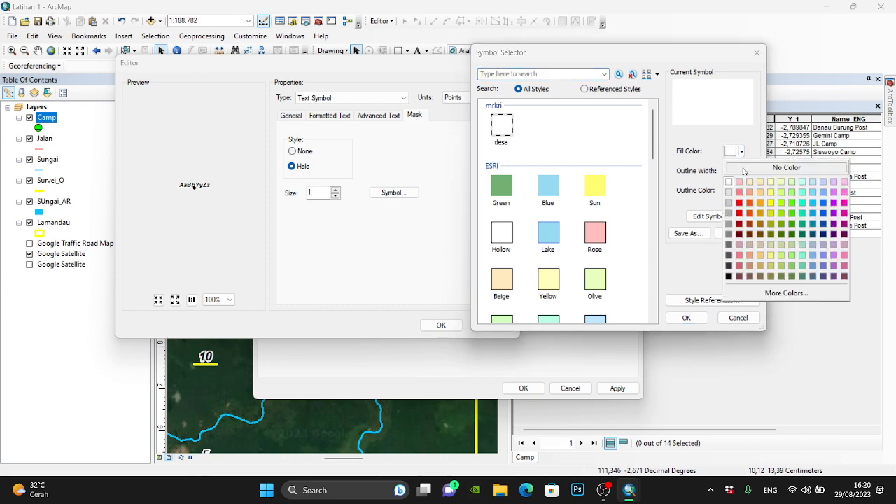
click(771, 183)
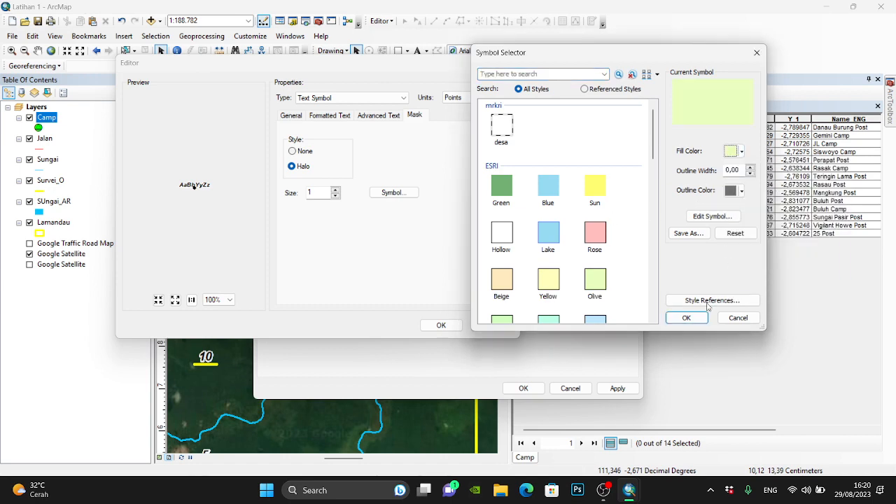
click(686, 317)
click(441, 325)
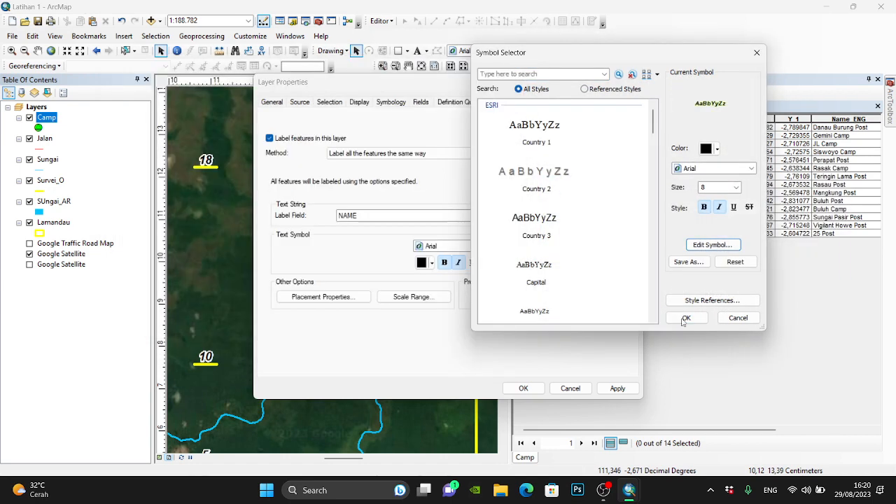
click(686, 318)
click(523, 387)
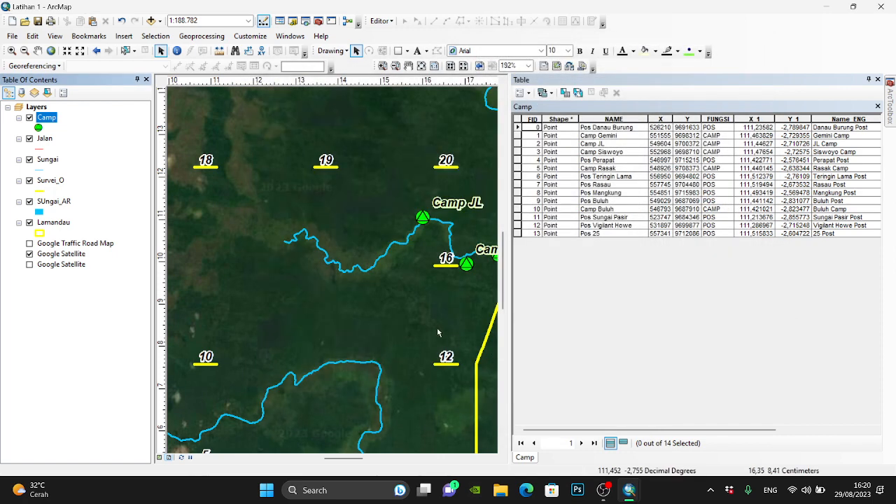
- Close the Camp attribute table and fit the whole layout page in view
scroll(261, 243, down, 4)
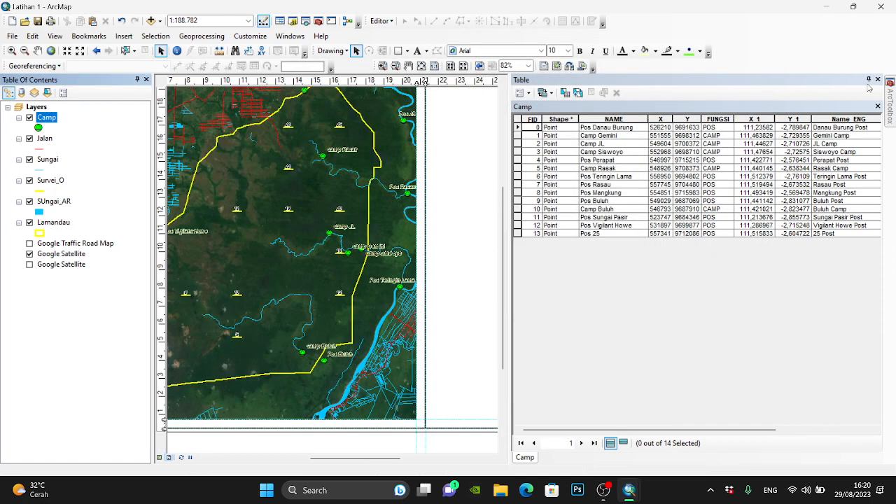
click(877, 79)
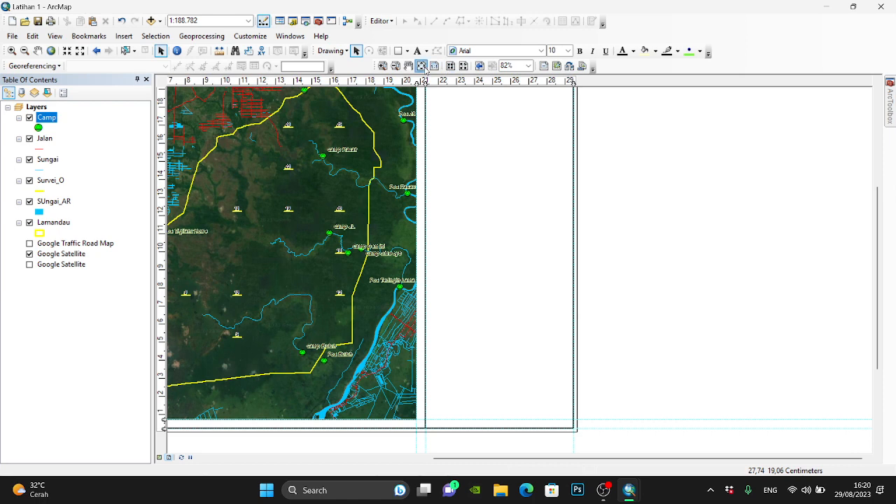
click(422, 66)
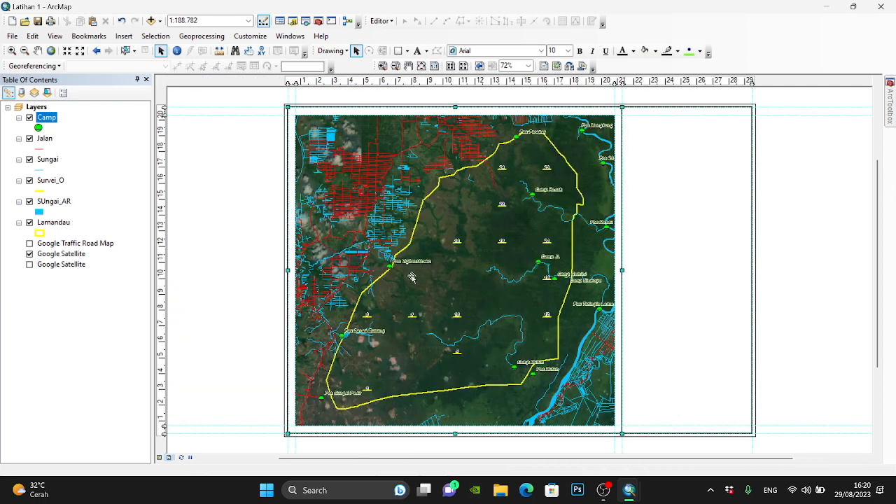
right_click(420, 240)
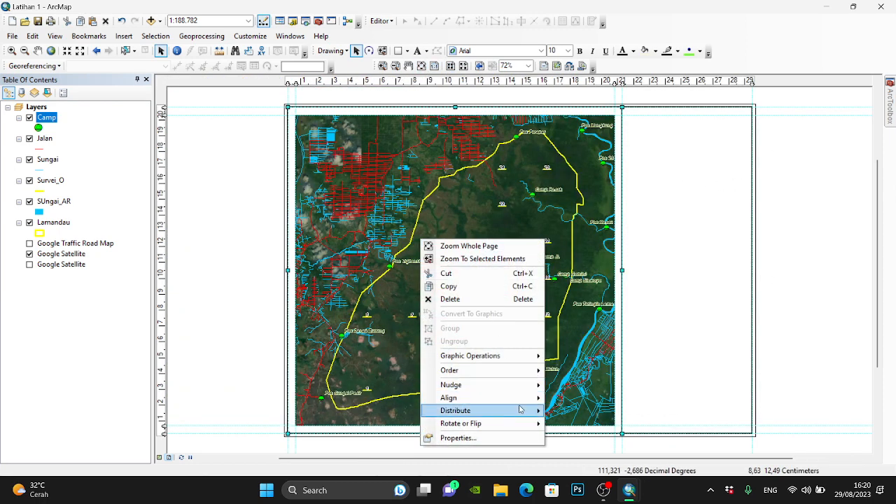
click(560, 376)
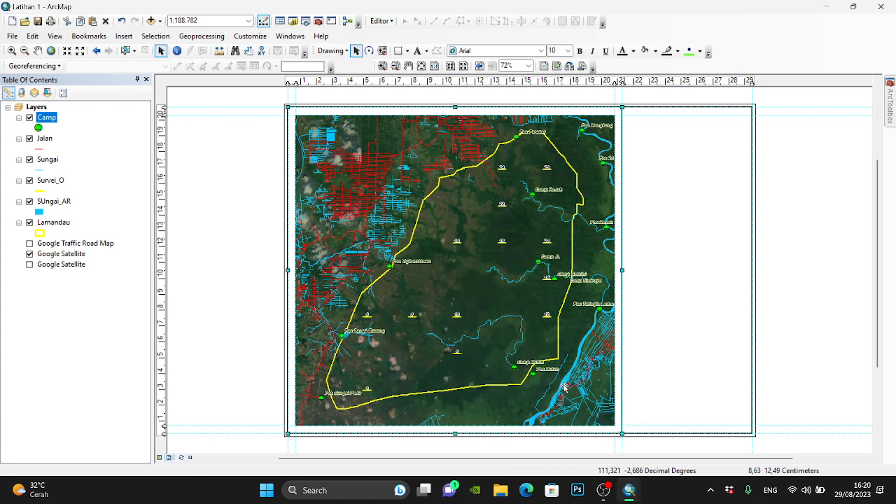
click(764, 228)
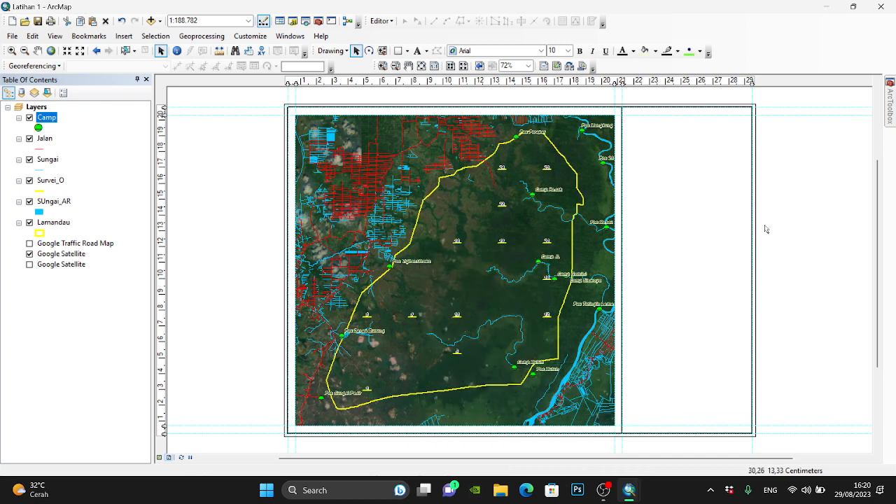
- Open the properties of the map's data frame on the layout and bring up its reference grid settings
right_click(42, 106)
click(362, 299)
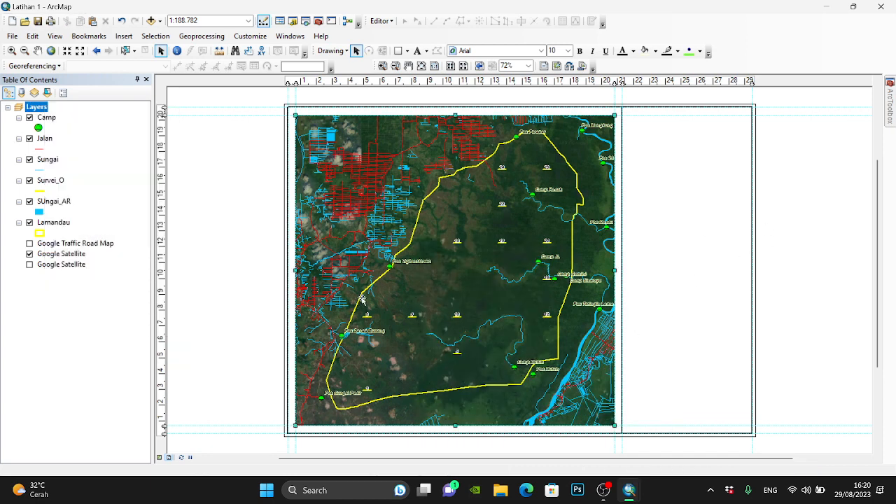
right_click(380, 180)
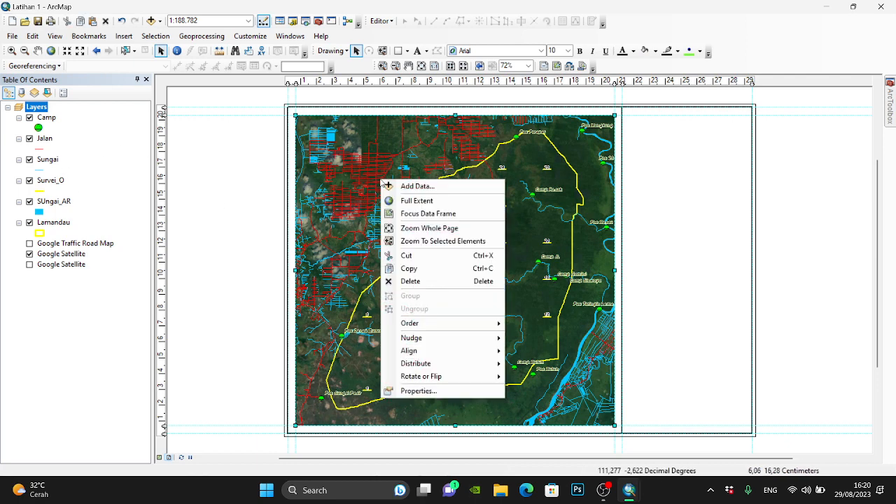
click(418, 390)
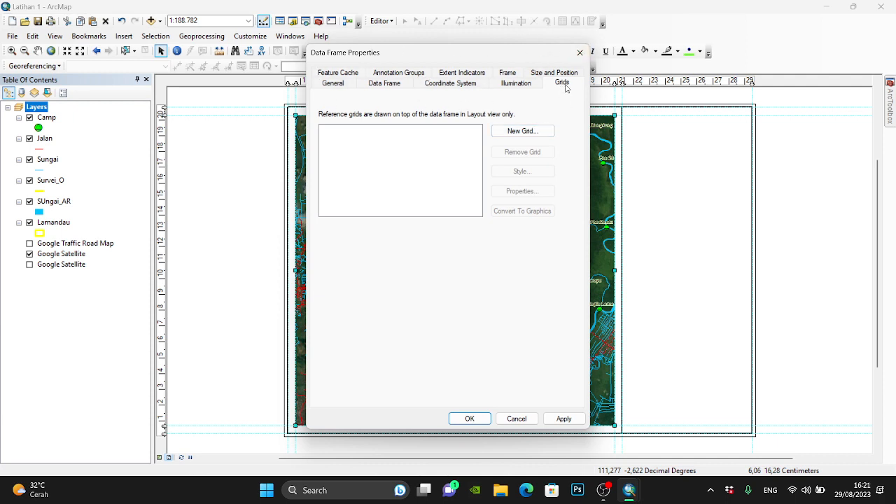
- Compare the graticule, measured grid and reference grid types for a new grid, closing the wizard without creating one
click(527, 130)
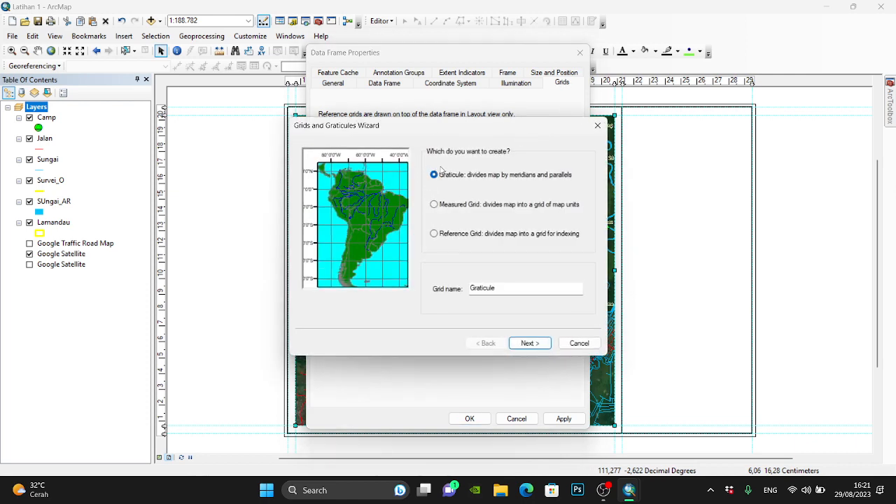
click(448, 206)
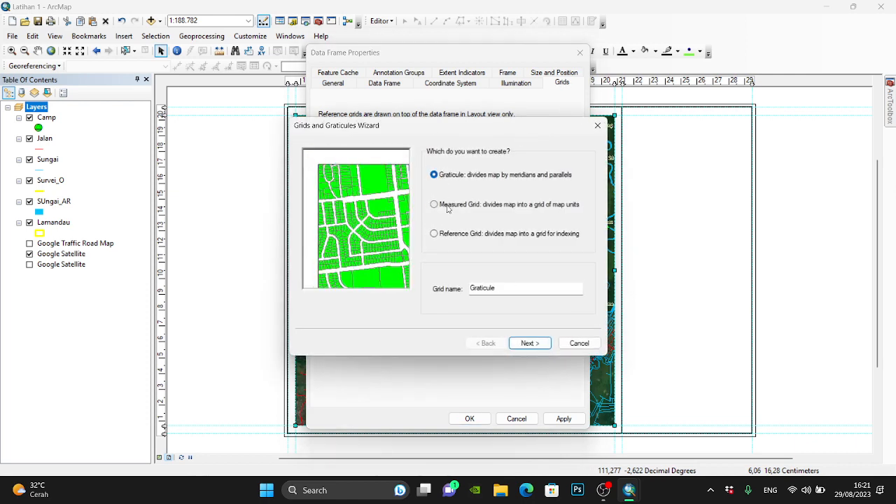
click(443, 235)
click(445, 206)
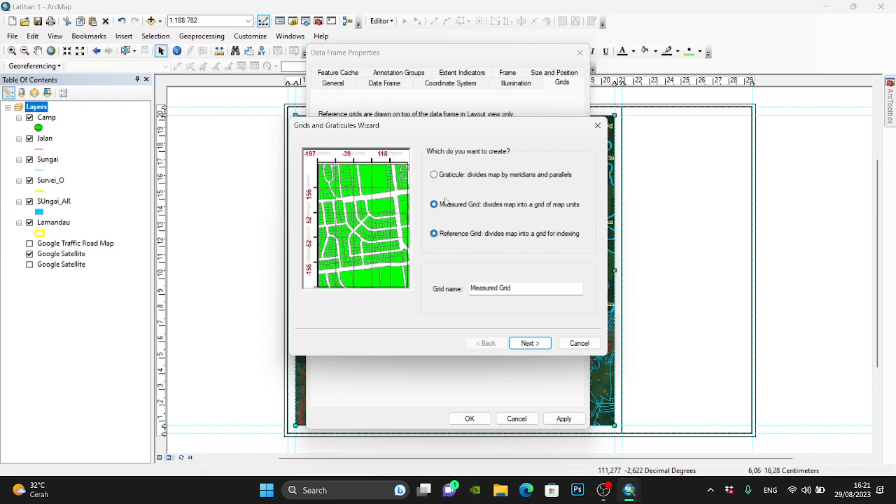
click(451, 176)
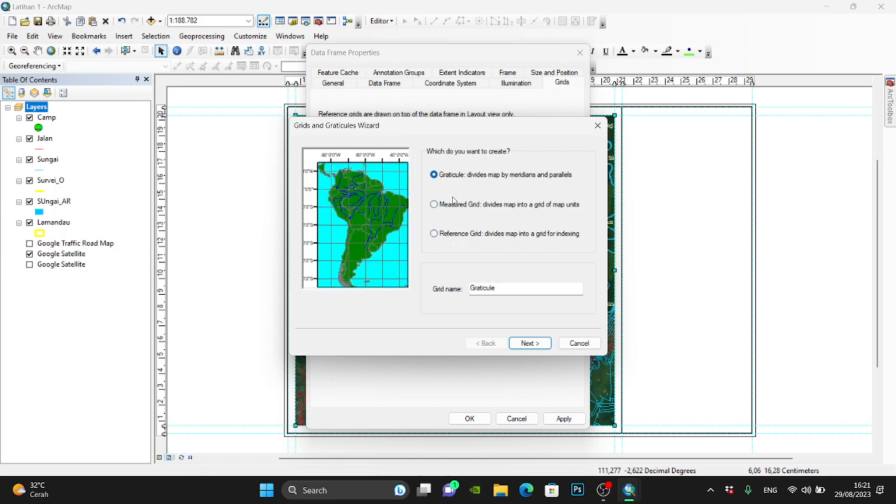
click(455, 204)
click(450, 177)
click(456, 205)
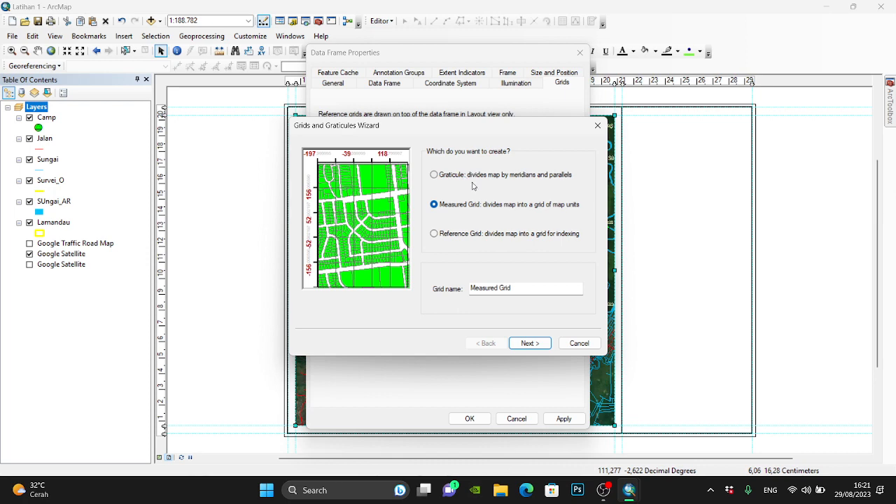
click(469, 176)
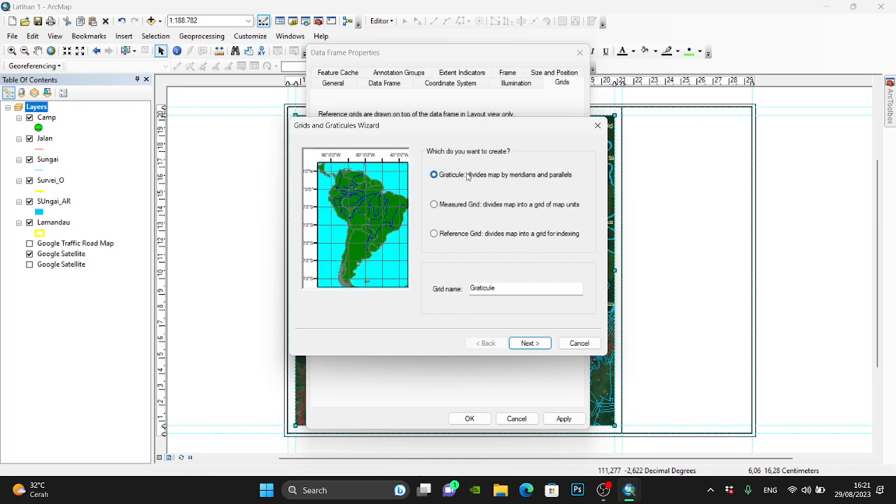
click(597, 126)
- Examine the measured grid preview with the data frame in the WGS 1984 coordinate system, without creating a grid
click(466, 82)
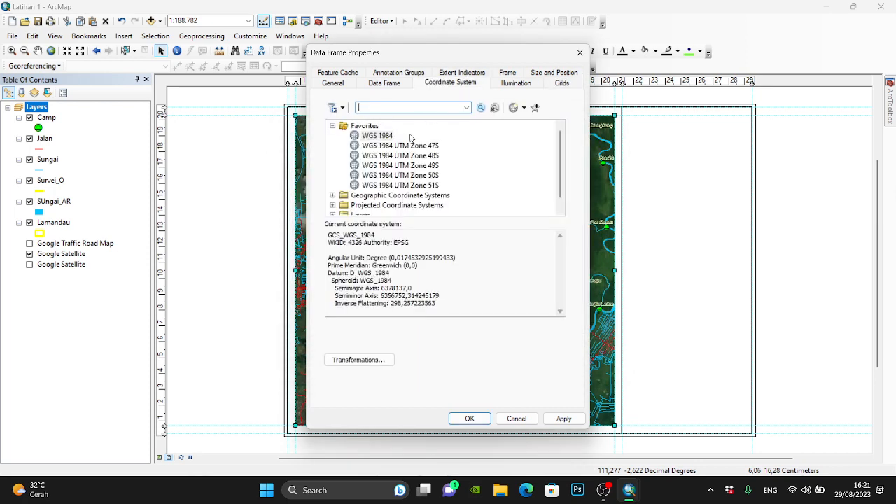
click(388, 135)
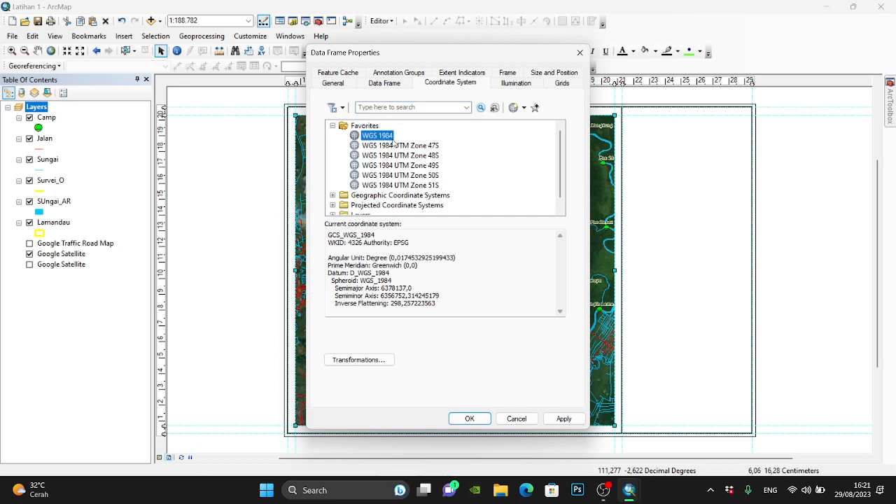
click(511, 121)
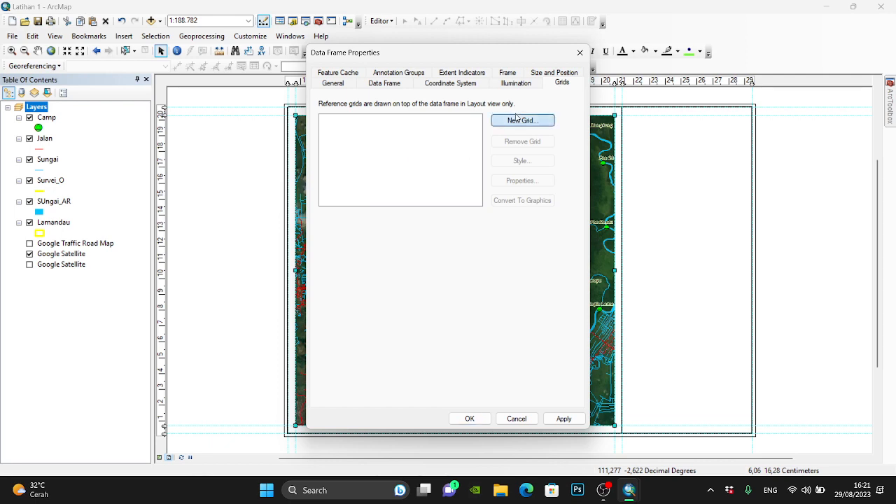
click(463, 205)
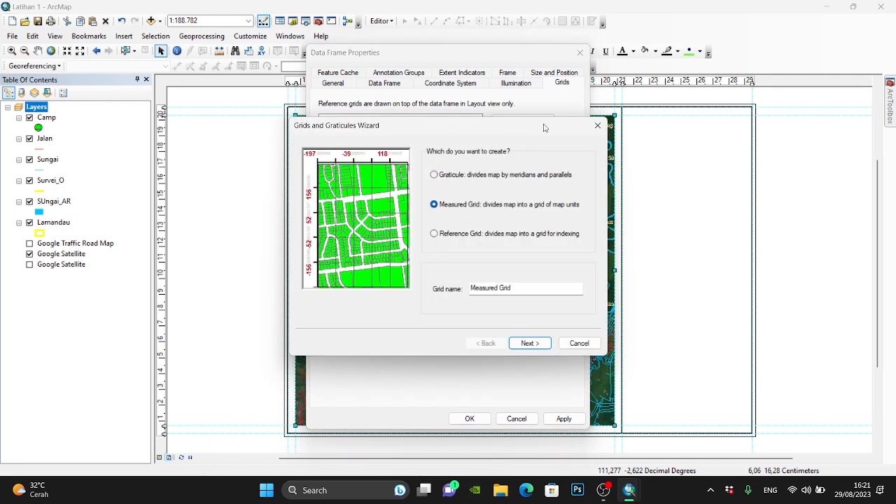
click(598, 125)
- Try WGS 1984 UTM Zone 49S, return to WGS 1984, and preview a measured grid without creating it
click(471, 87)
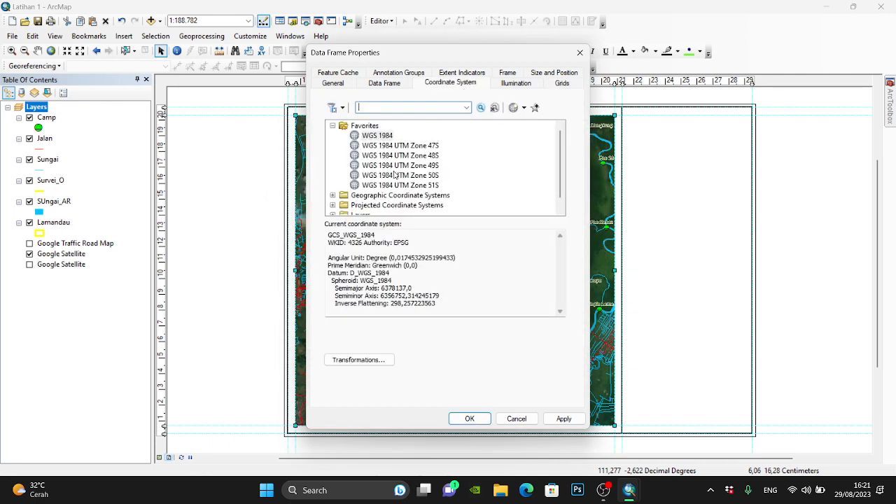
click(425, 166)
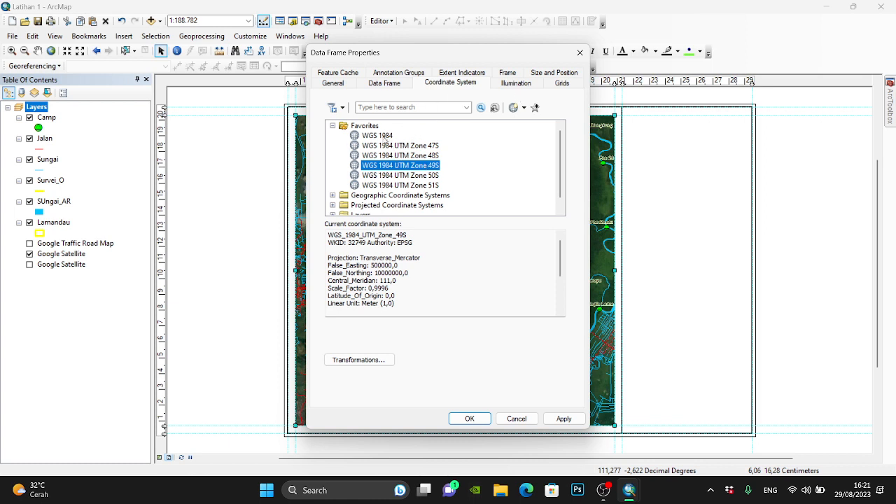
click(384, 137)
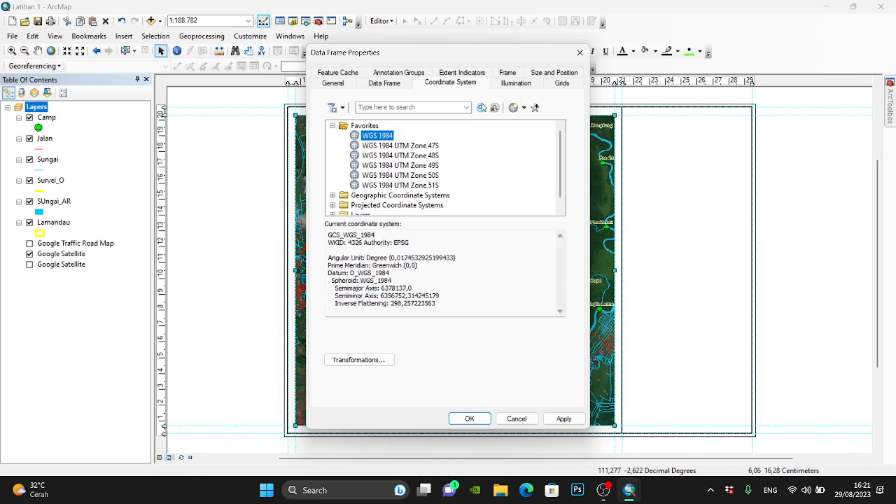
click(562, 82)
click(515, 120)
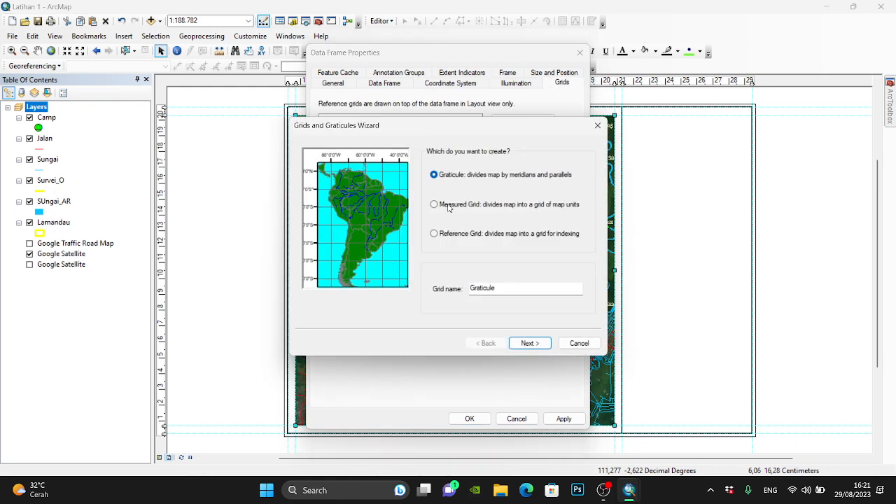
click(449, 205)
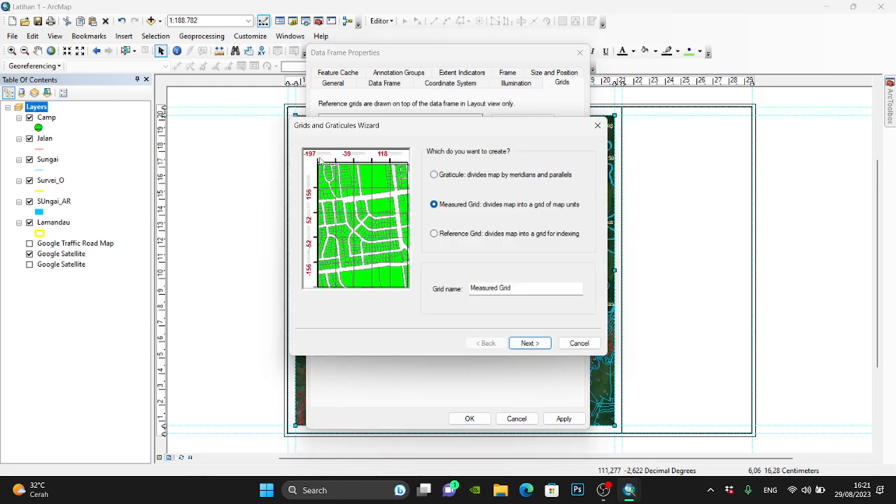
click(597, 127)
- Switch the data frame to WGS 1984 UTM Zone 49S and preview the measured grid and graticule without creating either
click(470, 85)
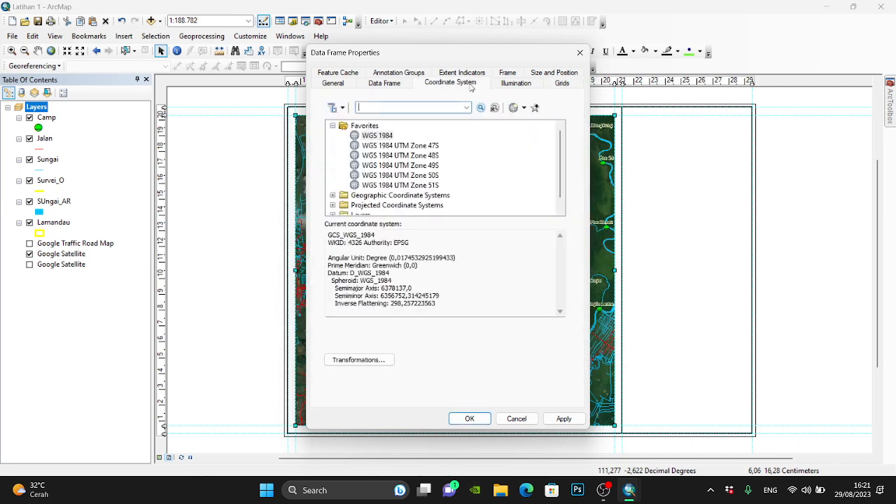
click(406, 172)
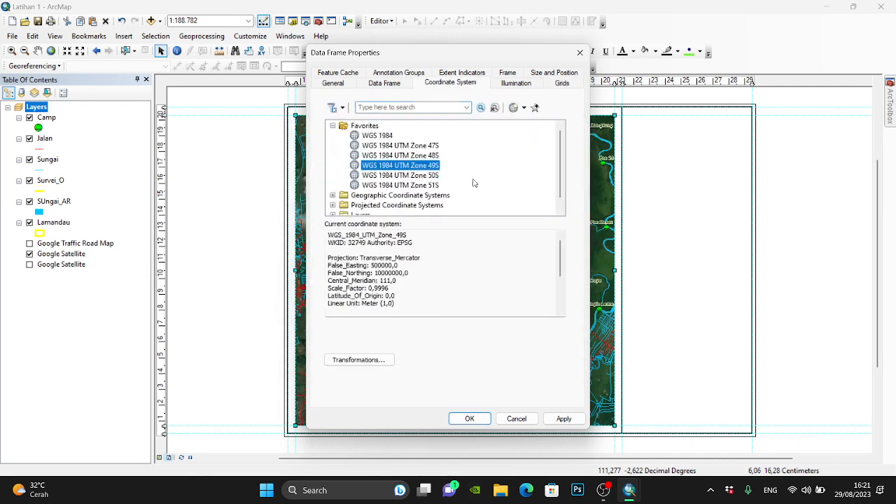
click(565, 84)
click(520, 121)
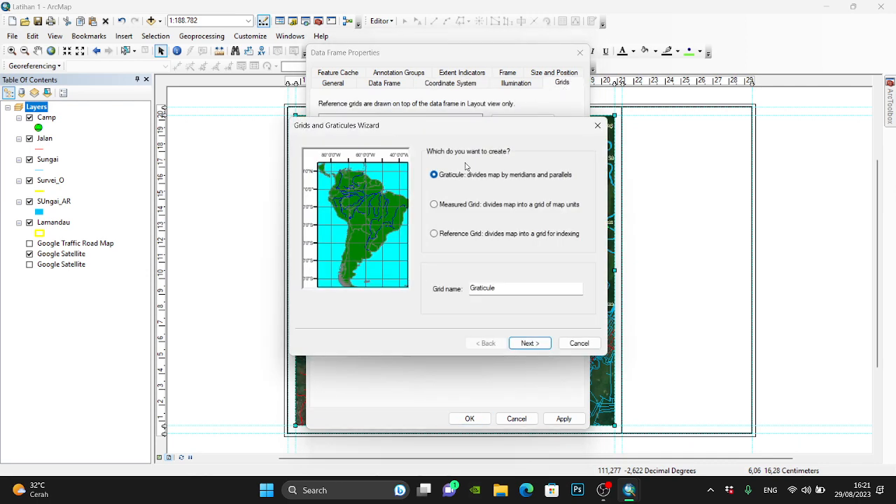
click(452, 205)
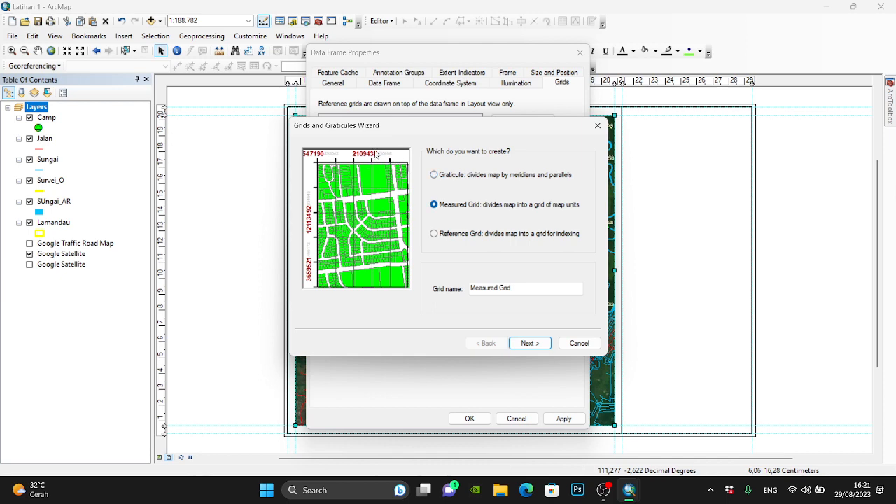
click(597, 125)
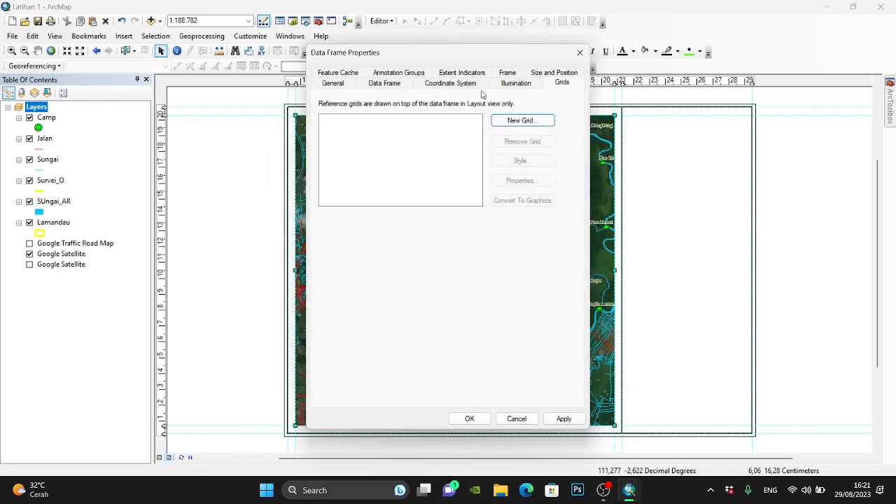
click(469, 84)
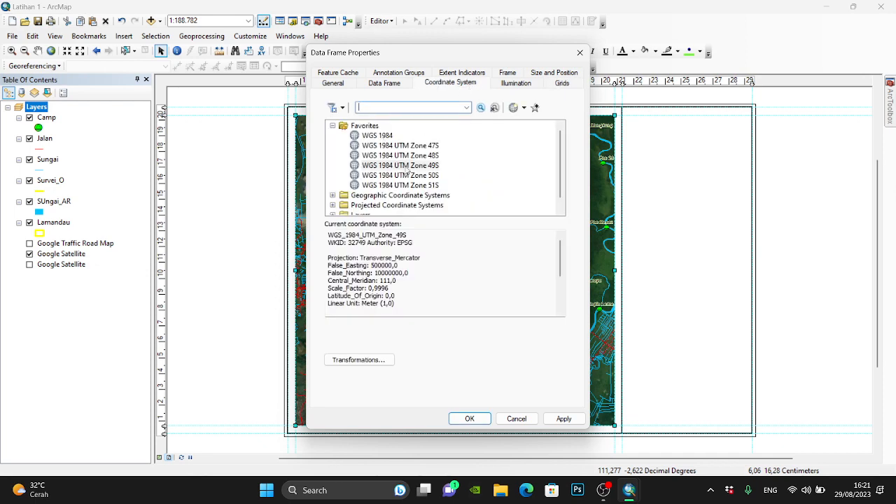
click(560, 84)
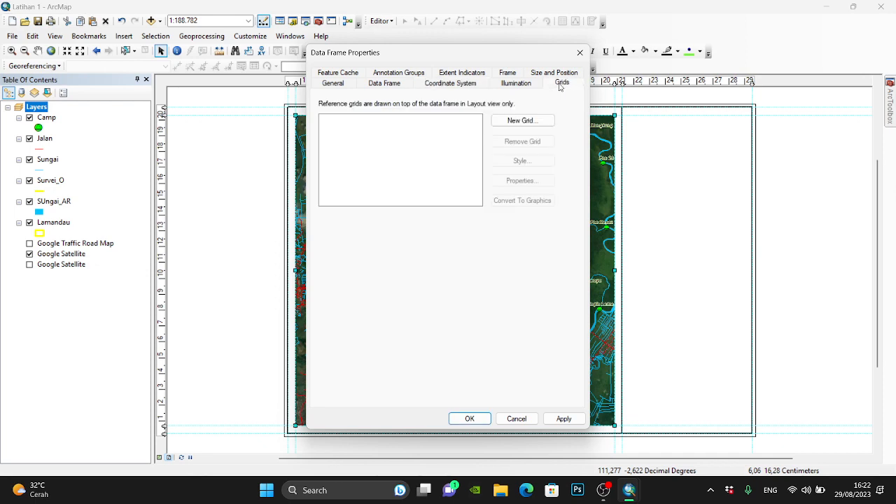
click(523, 122)
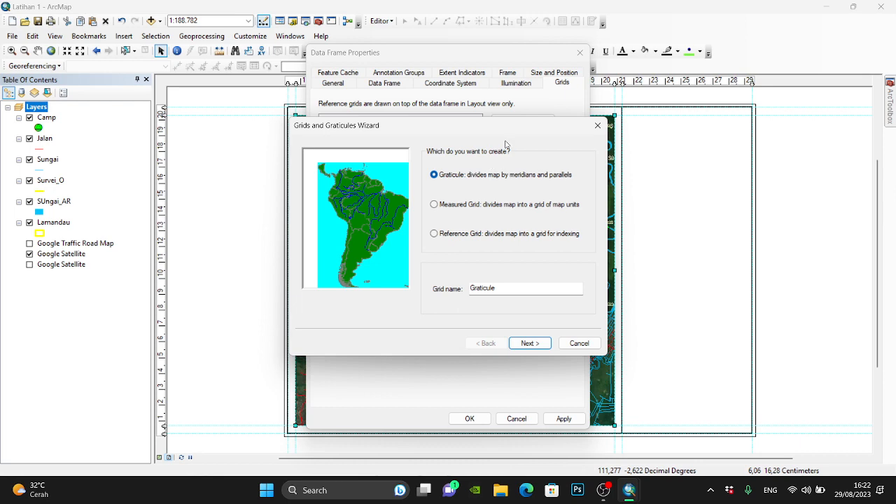
click(597, 126)
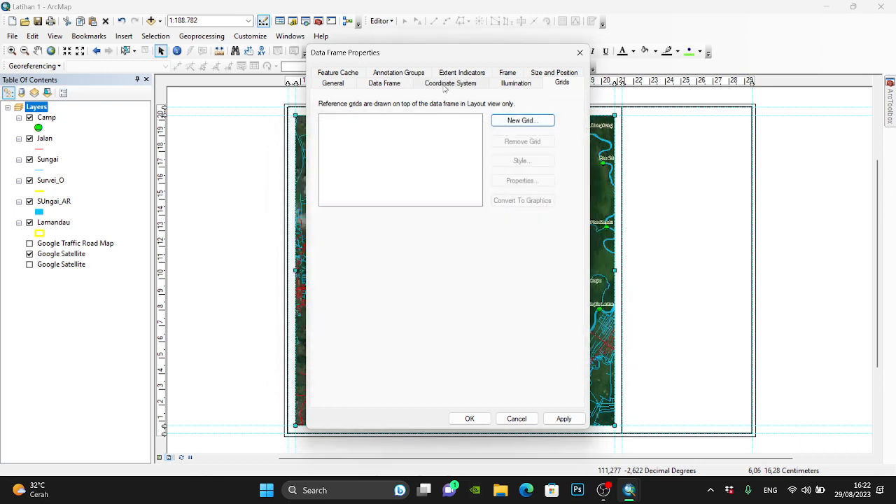
- Set the data frame's coordinate system to WGS 1984 and return to the reference grid settings
click(445, 85)
click(389, 136)
click(565, 83)
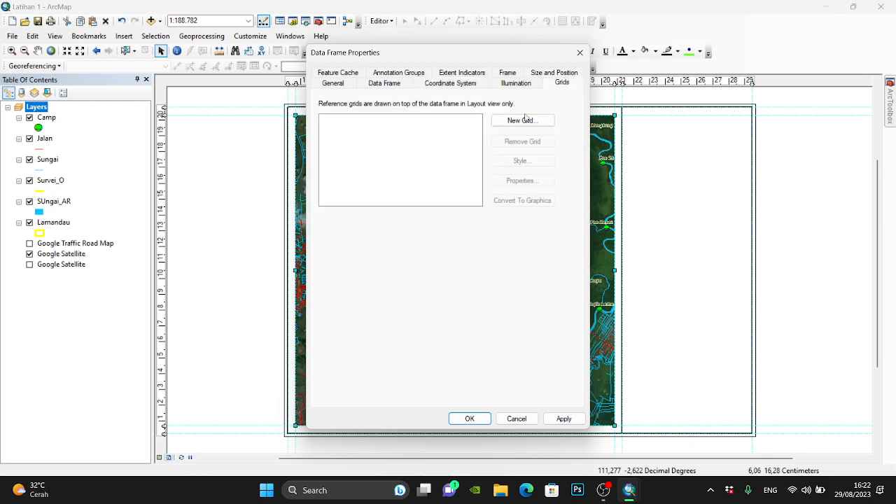
- Create a graticule with lines and labels every 30 seconds and a simple border, and apply it to the data frame
click(525, 120)
click(540, 343)
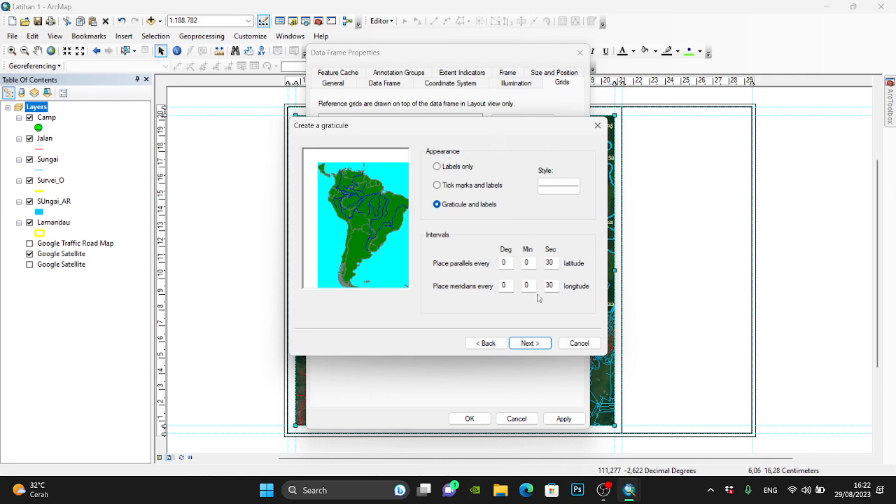
click(541, 344)
click(537, 347)
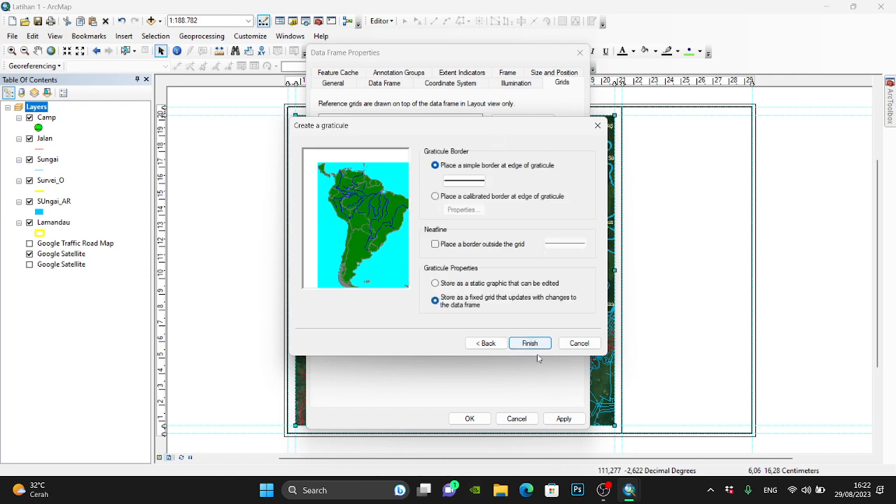
click(531, 343)
click(564, 418)
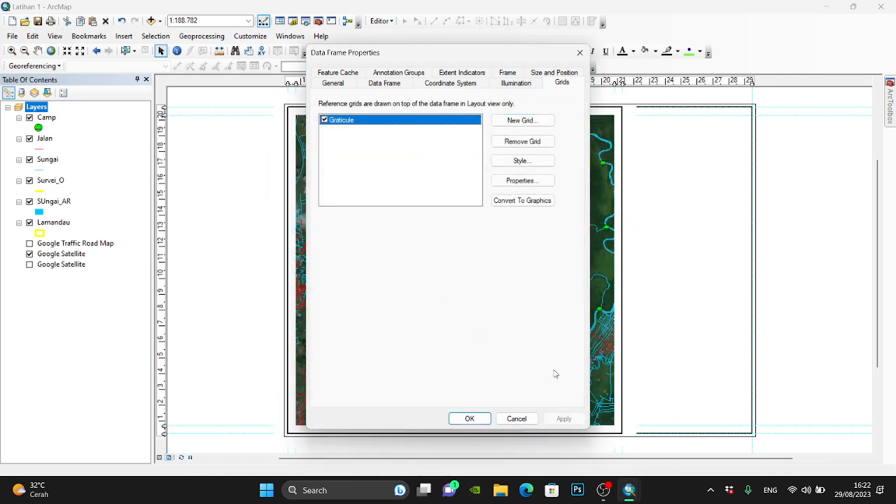
- Set the graticule's X-axis interval minutes to 3, adjust the Y-axis minutes too, and confirm the grid properties
drag(485, 60, 216, 85)
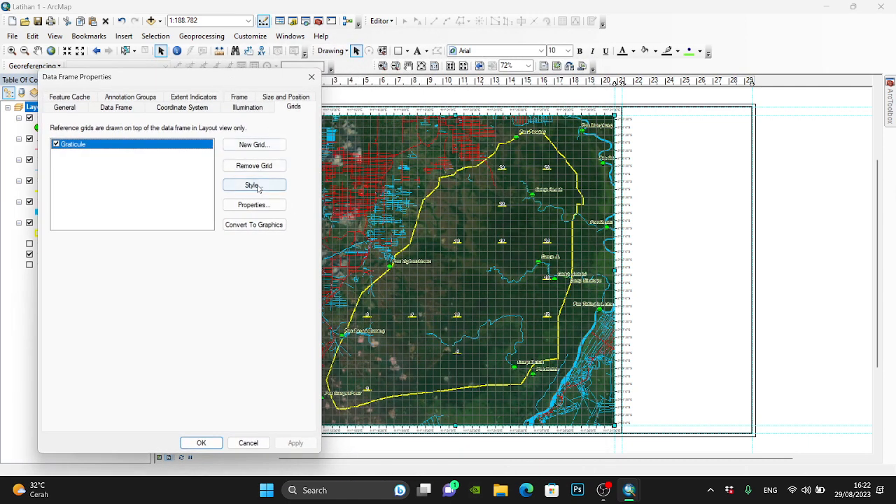
click(267, 205)
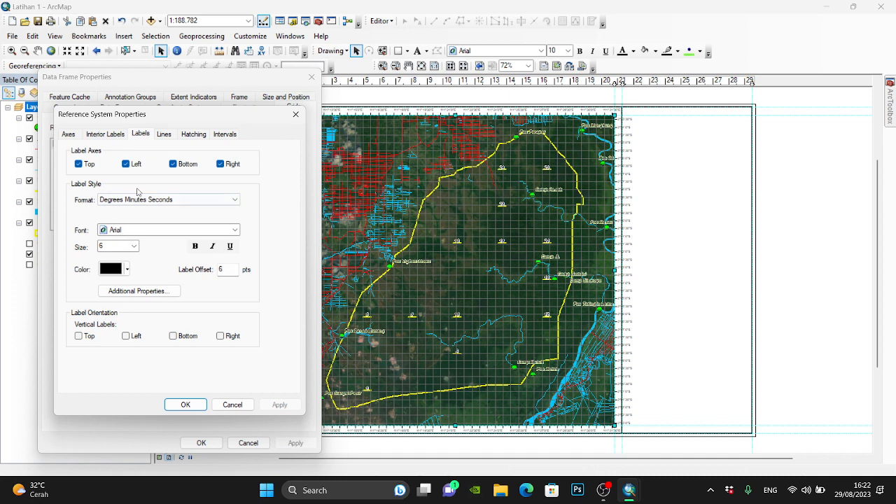
click(224, 136)
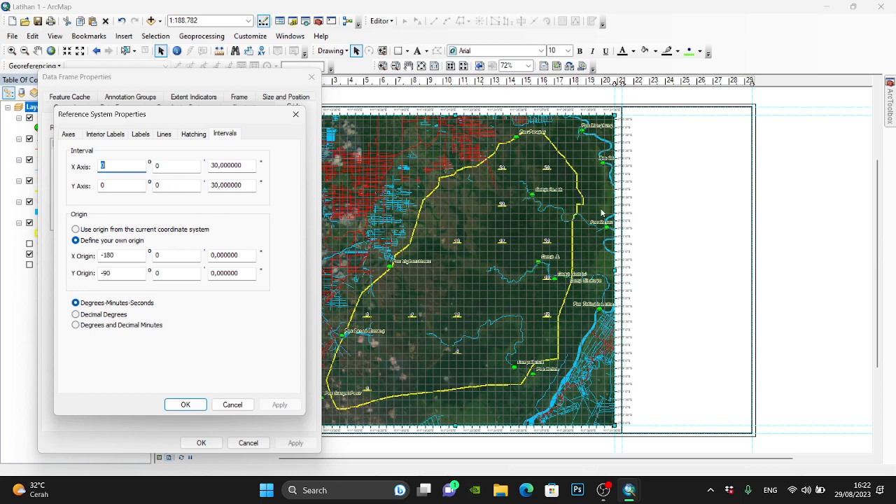
click(155, 166)
text(3)
click(158, 188)
click(186, 404)
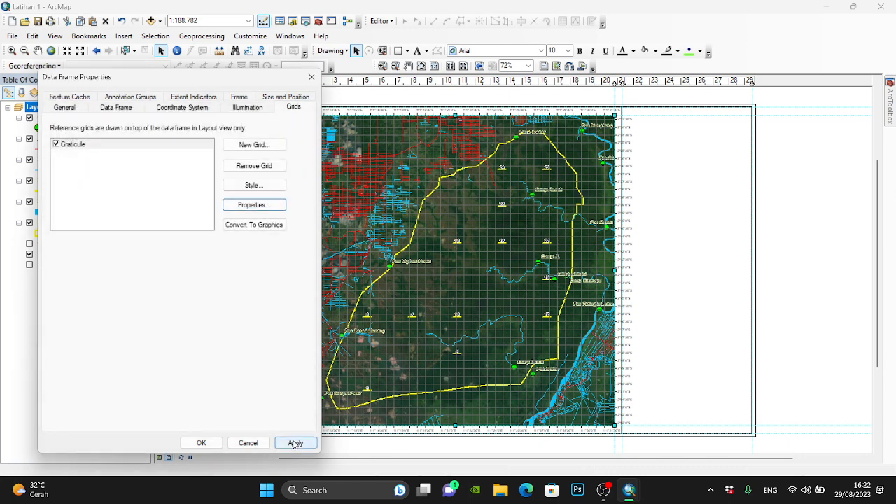
- Apply the current graticule to the data frame and set its X-axis and Y-axis interval minutes to 10
click(296, 444)
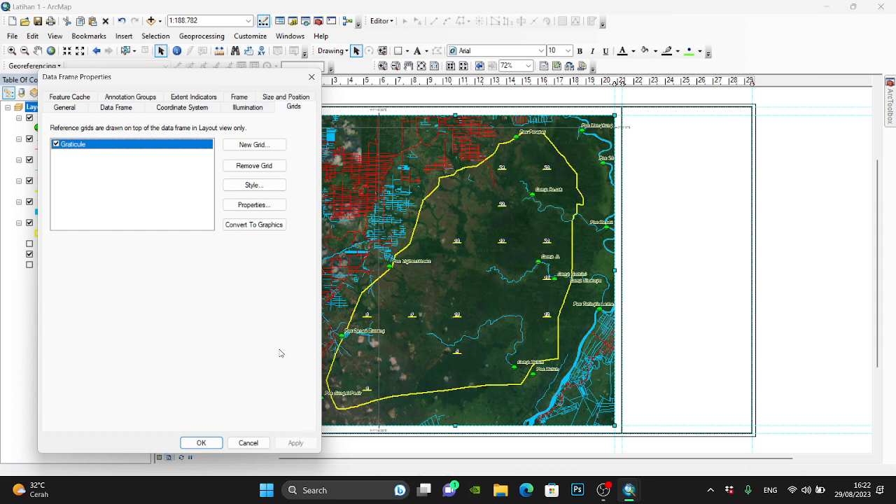
click(253, 205)
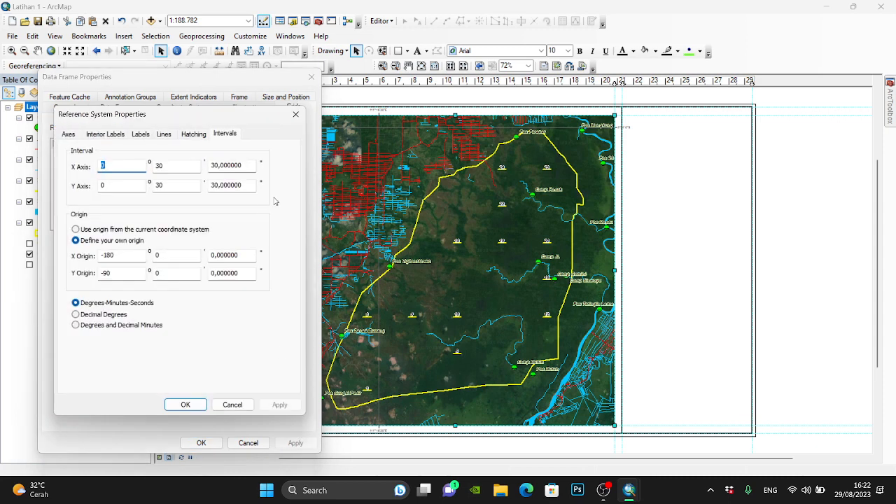
double_click(176, 163)
text(10)
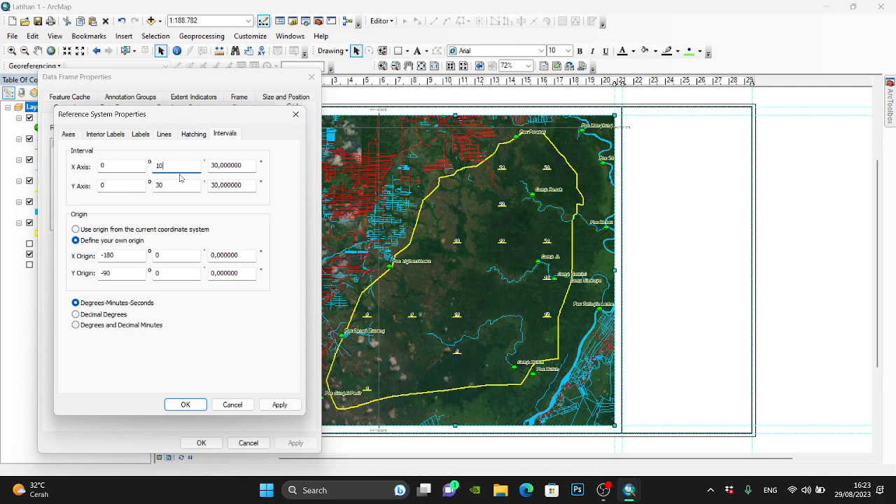
double_click(171, 184)
text(10)
click(185, 405)
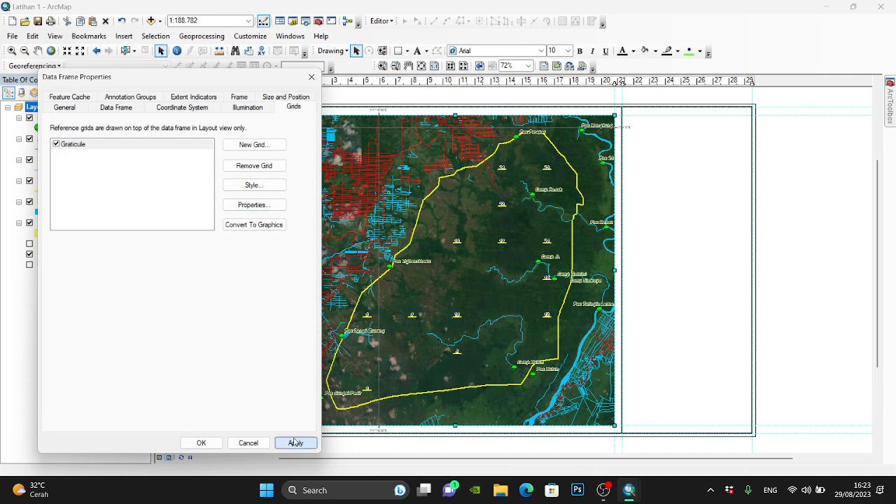
- Set the graticule's X-axis and Y-axis interval minutes to 5 and apply the grid to the data frame
click(258, 205)
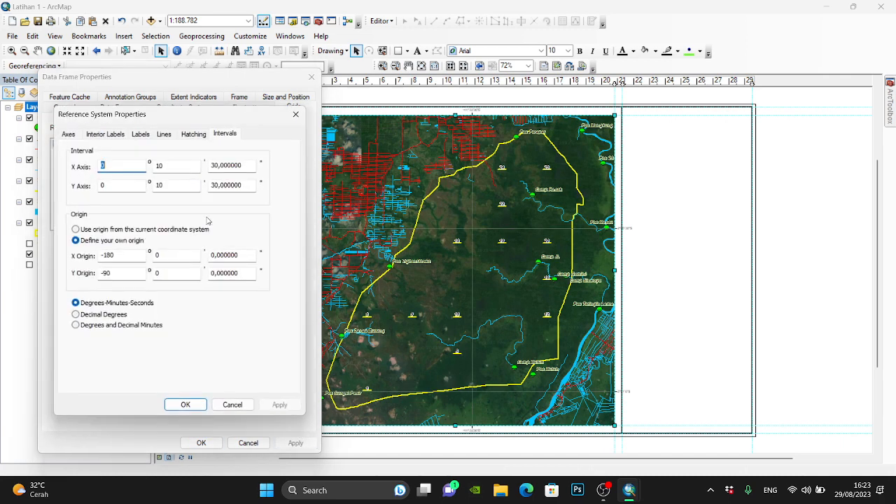
double_click(171, 166)
text(5)
double_click(171, 185)
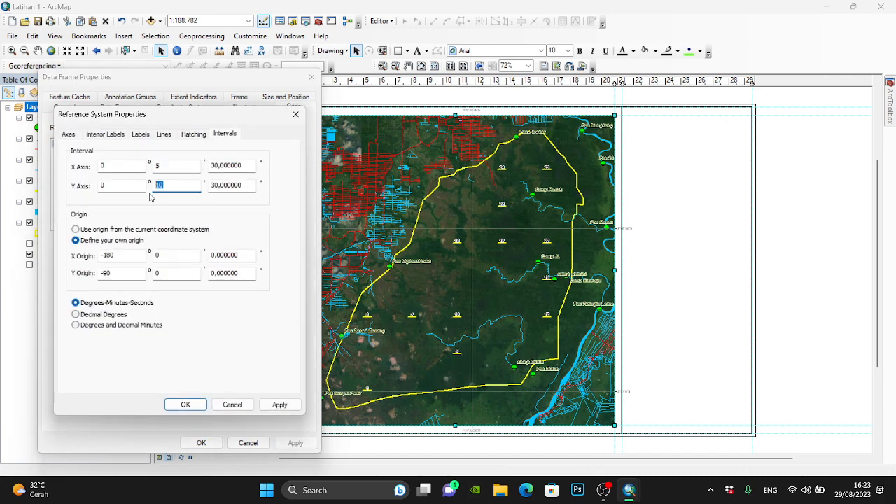
text(5)
click(185, 405)
click(290, 444)
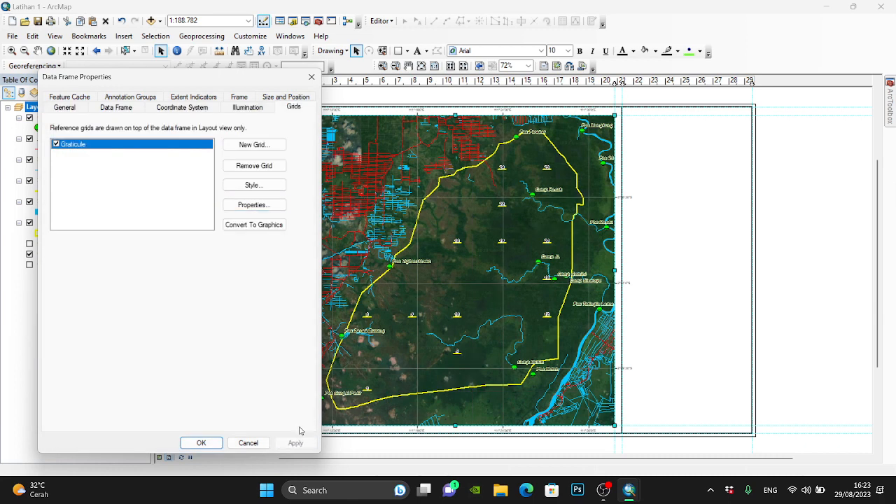
- Move the data frame properties clear of the map and open the graticule's label settings
drag(238, 79, 108, 114)
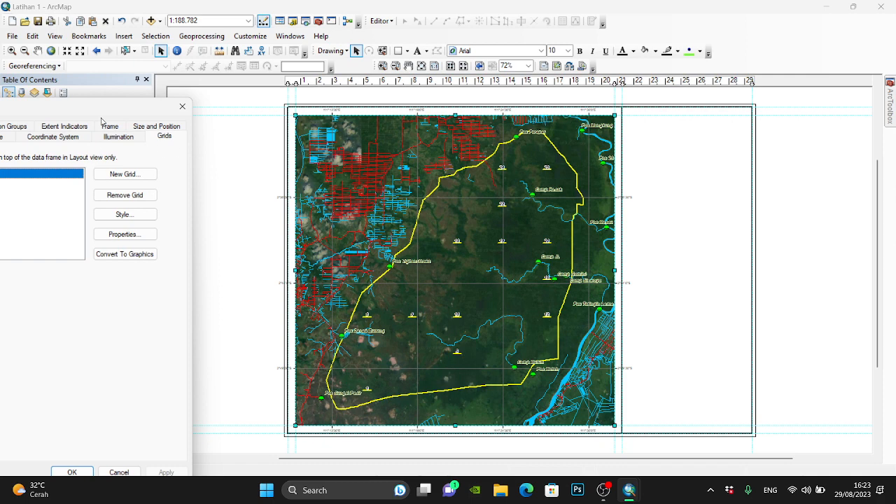
drag(129, 110, 352, 65)
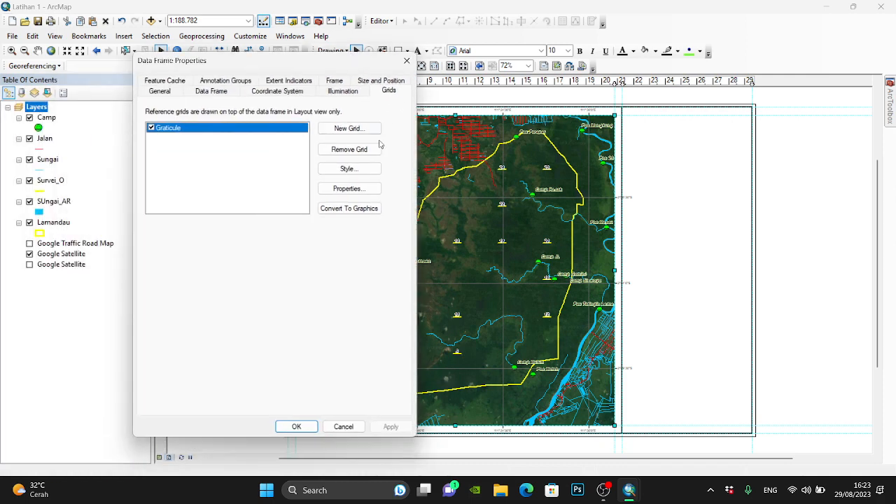
click(350, 189)
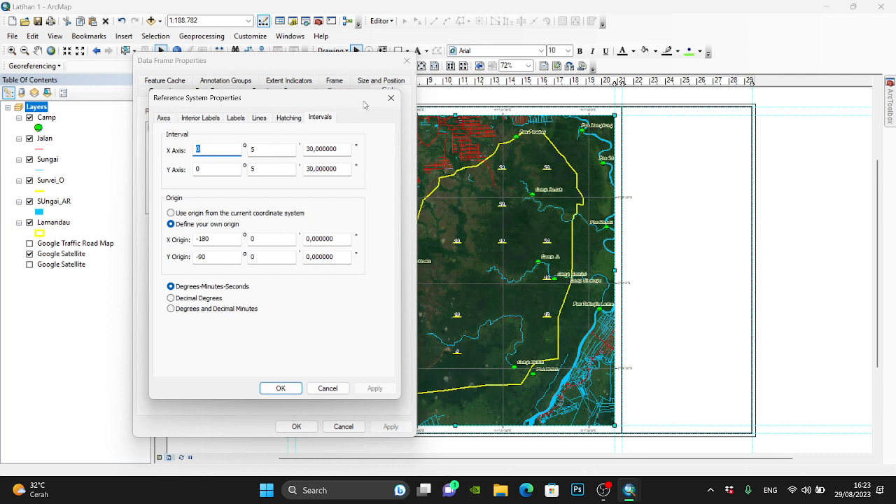
click(242, 120)
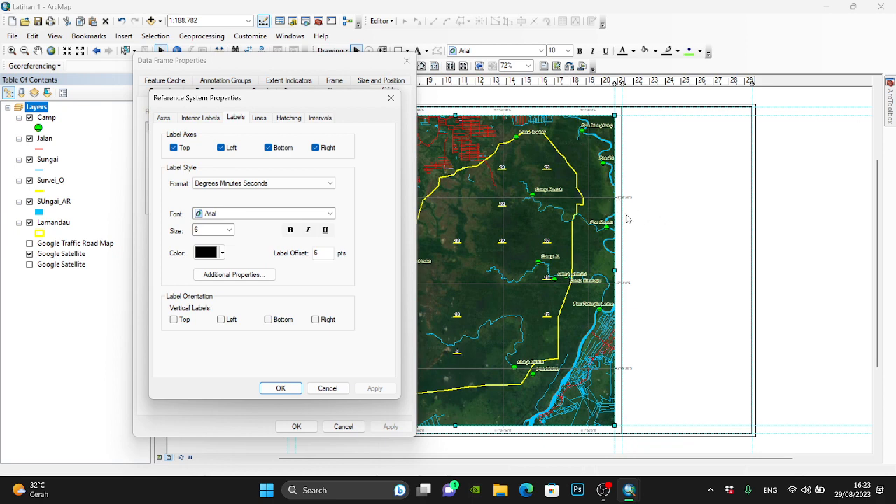
- Set the graticule labels to vertical on the left and right axes, with size 7 and label offset 3, and apply them to the data frame
click(221, 320)
click(316, 320)
double_click(205, 231)
text(7)
double_click(318, 253)
text(3)
click(297, 386)
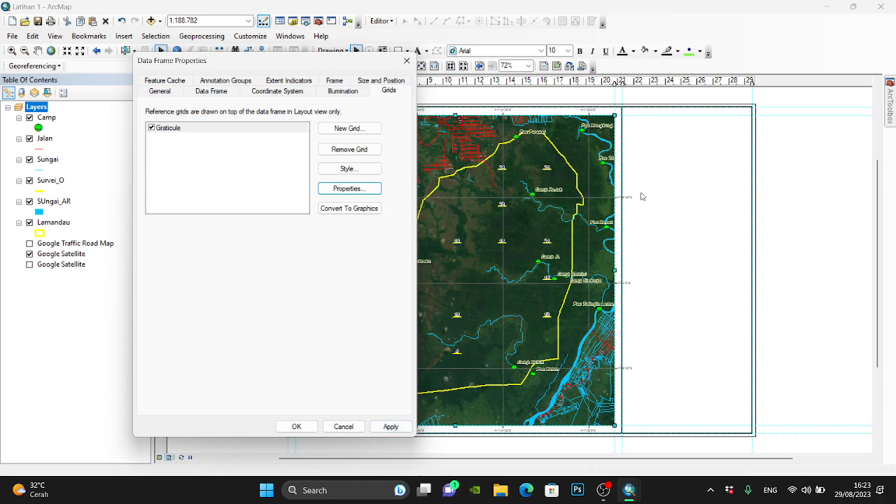
click(391, 426)
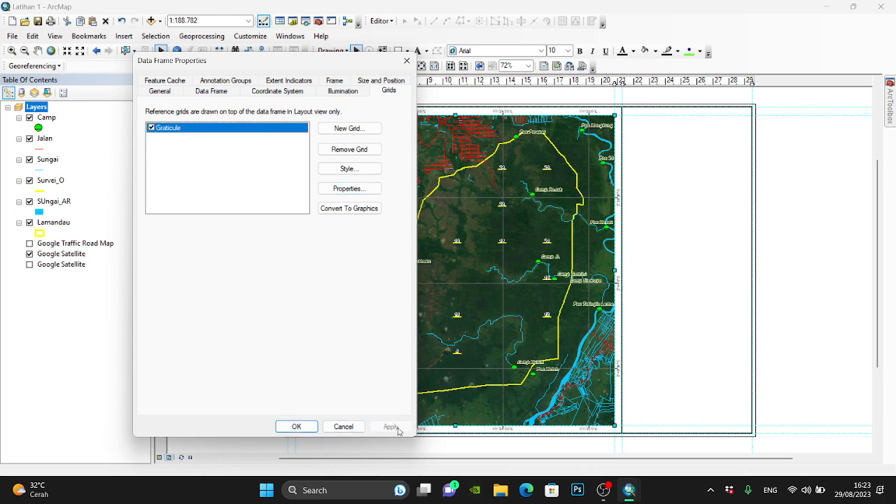
click(315, 428)
- Set the graticule's major division tick size to 2 pts and subdivision tick size to 1 pt, and apply the grid to the data frame
scroll(640, 189, down, 4)
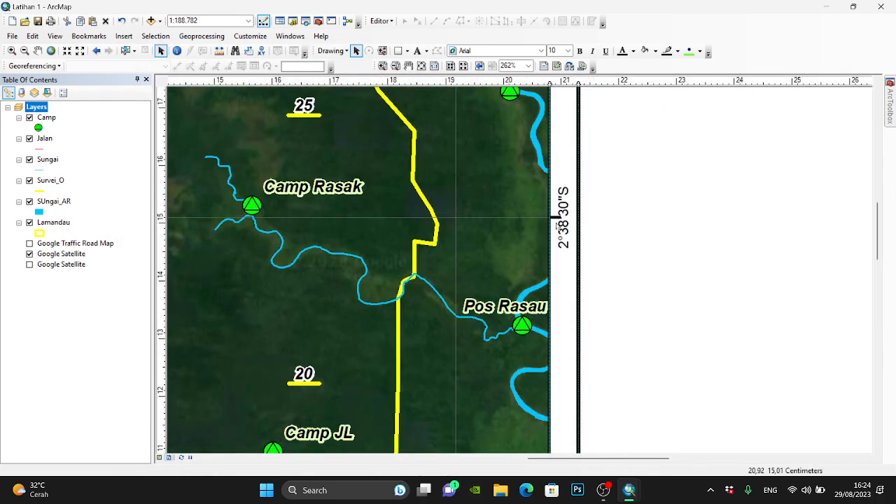
right_click(428, 192)
click(467, 403)
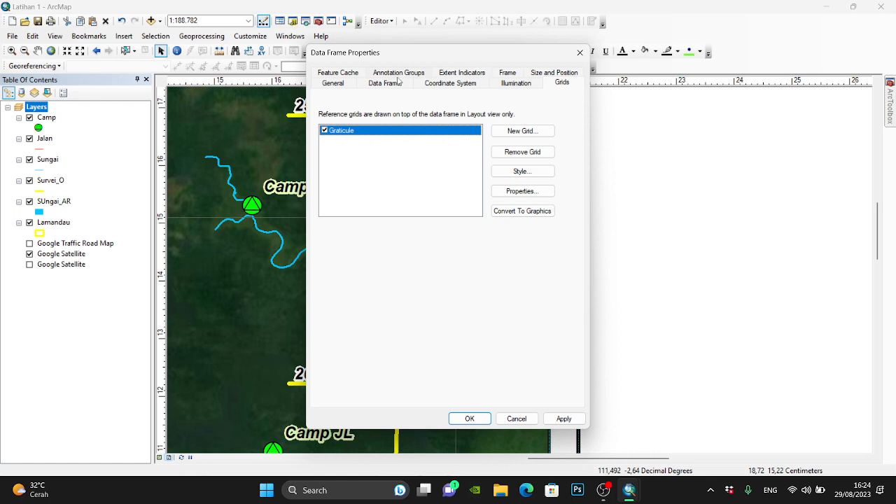
drag(404, 57, 268, 93)
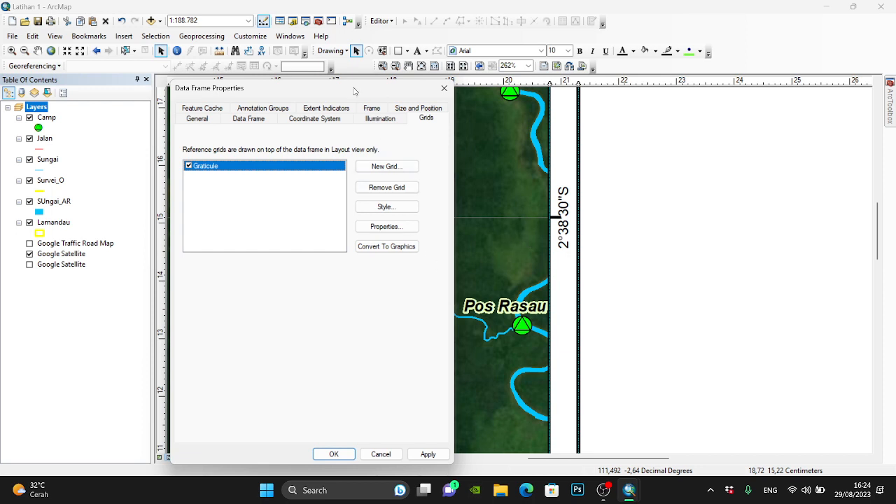
drag(356, 89, 342, 54)
click(380, 192)
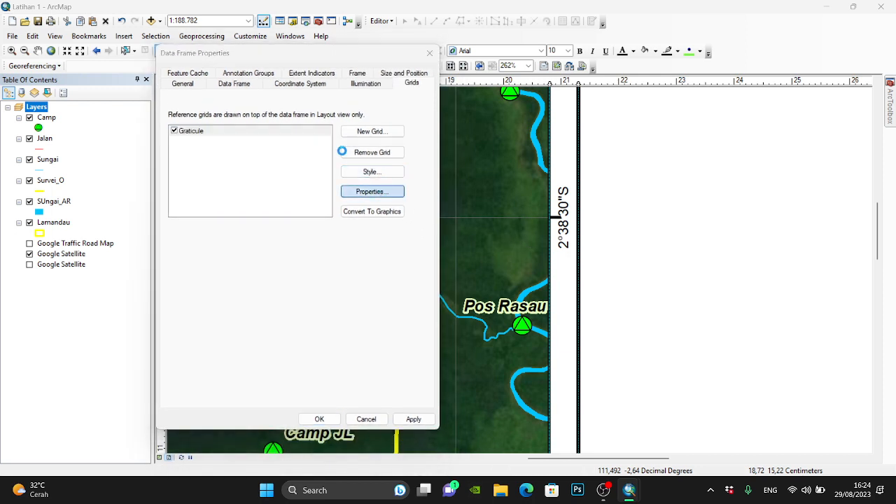
click(186, 110)
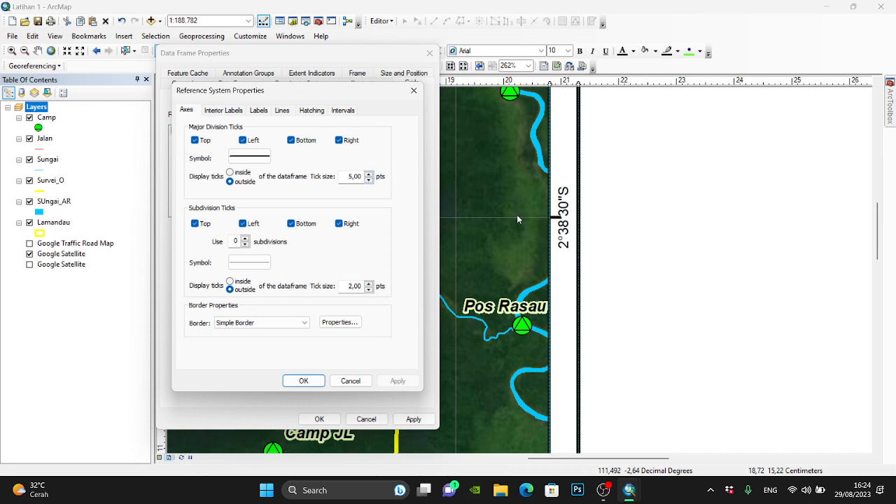
click(369, 182)
click(369, 182)
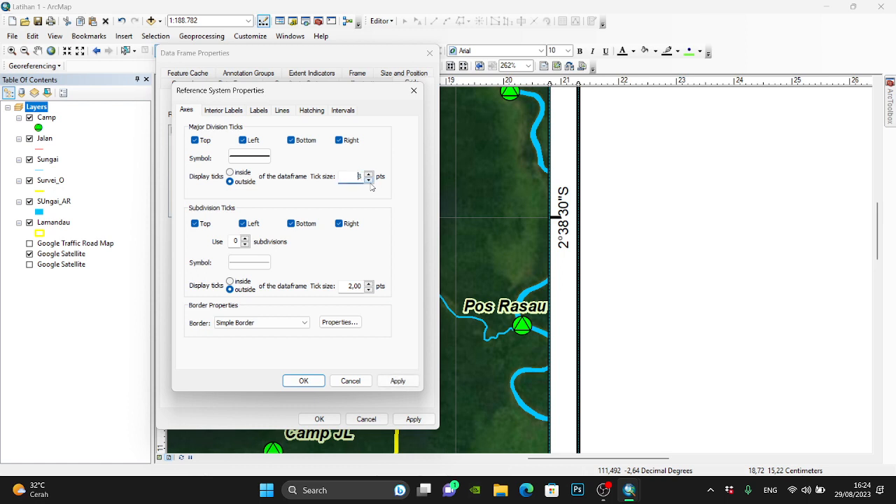
click(370, 290)
click(369, 180)
click(313, 382)
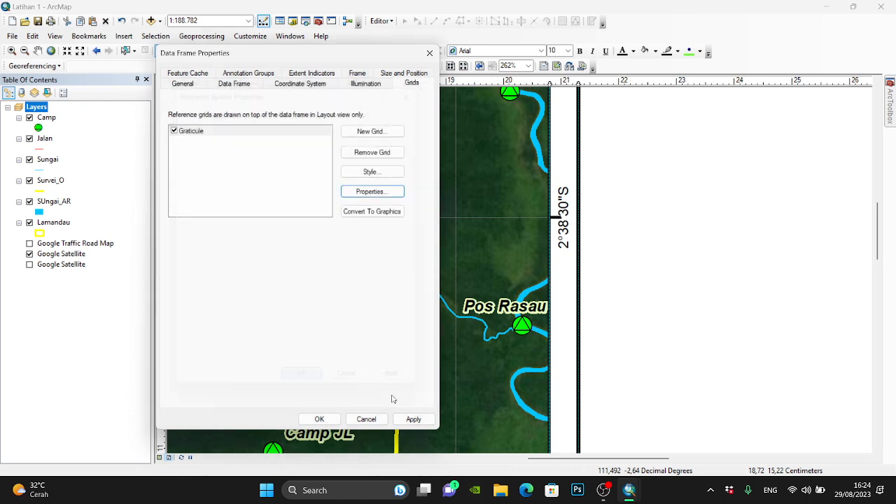
click(434, 420)
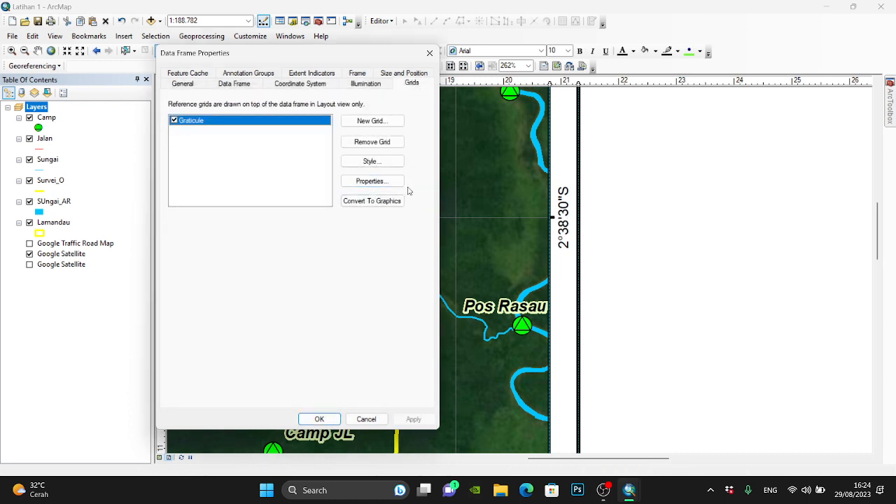
- Review the graticule's line display options and line symbol, keep the grid of lines, and close the data frame properties
click(371, 180)
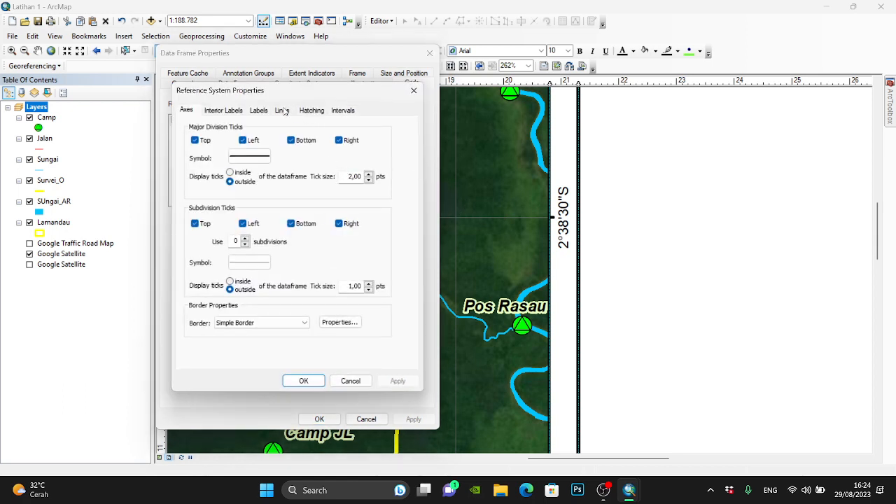
click(283, 111)
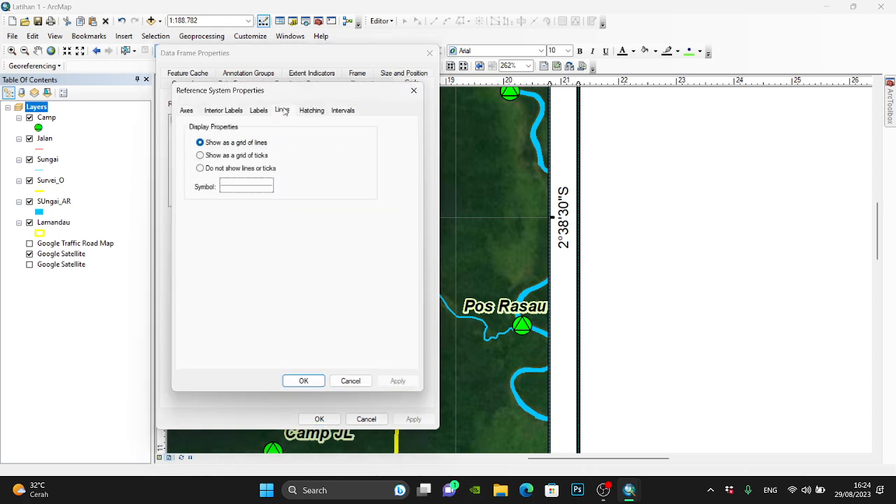
click(245, 161)
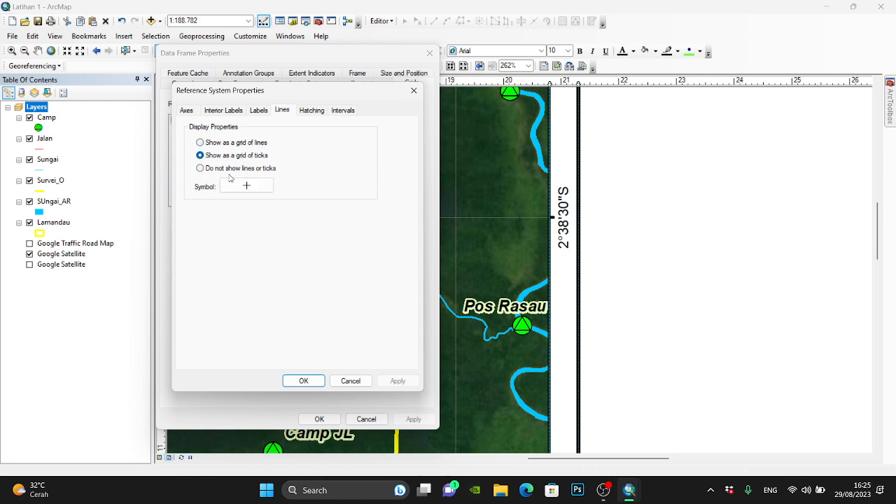
click(235, 170)
click(237, 143)
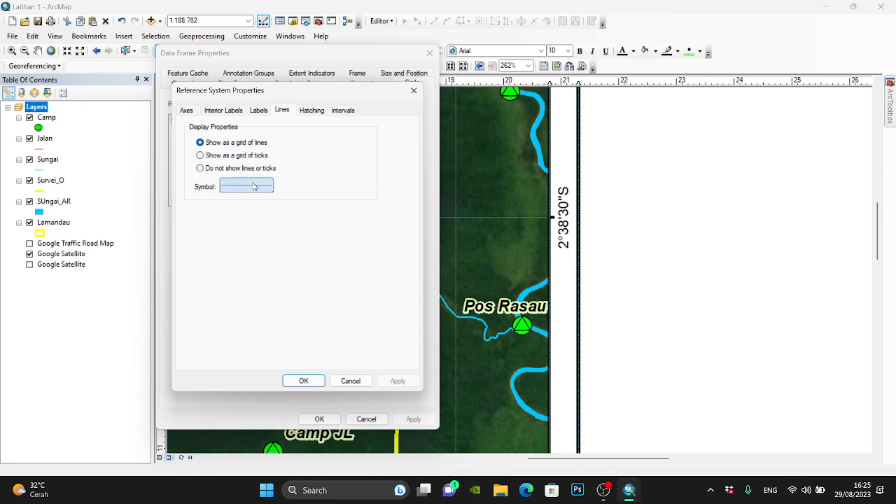
click(247, 186)
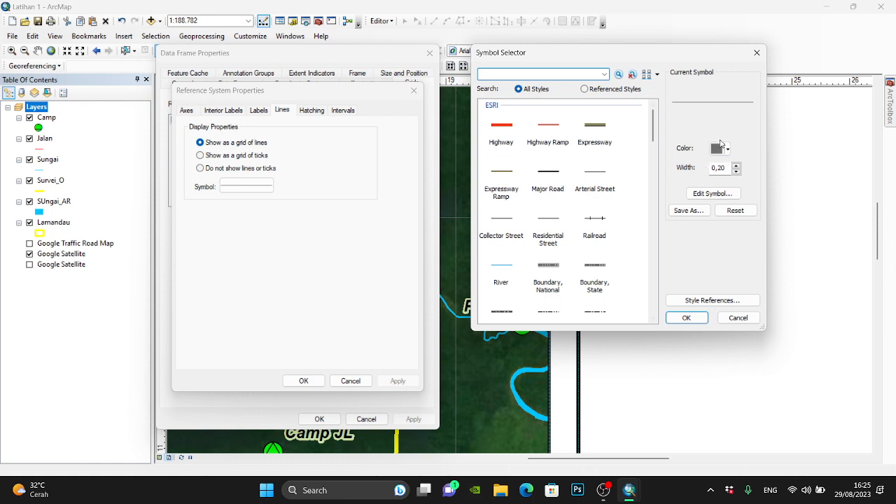
click(686, 319)
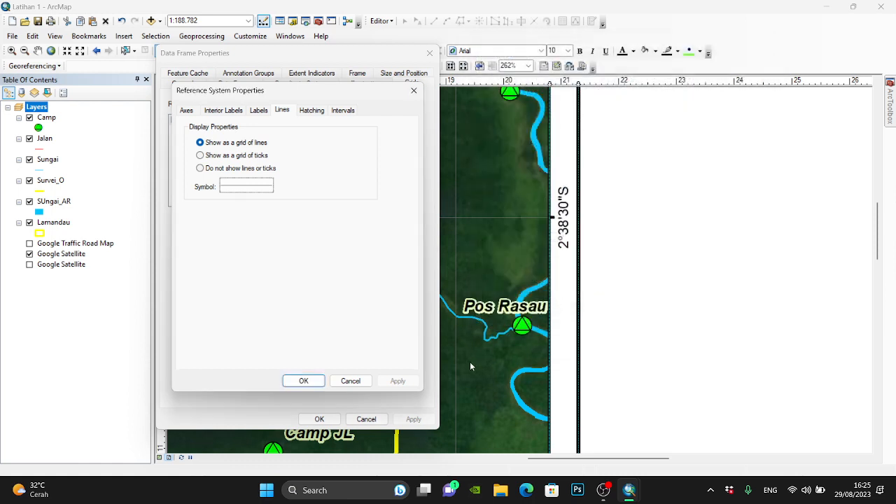
click(306, 383)
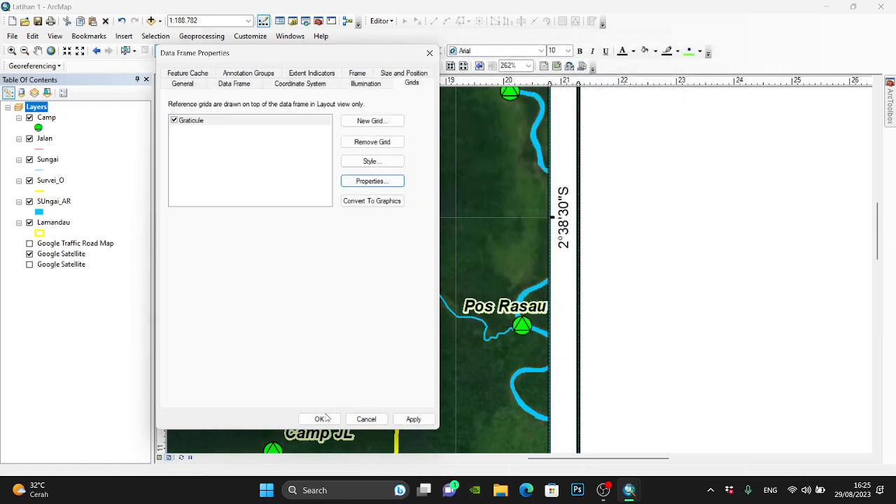
click(319, 418)
- Insert the title text "Peta Rencana Survei Orangutan" at the top of the blank panel beside the map
click(421, 66)
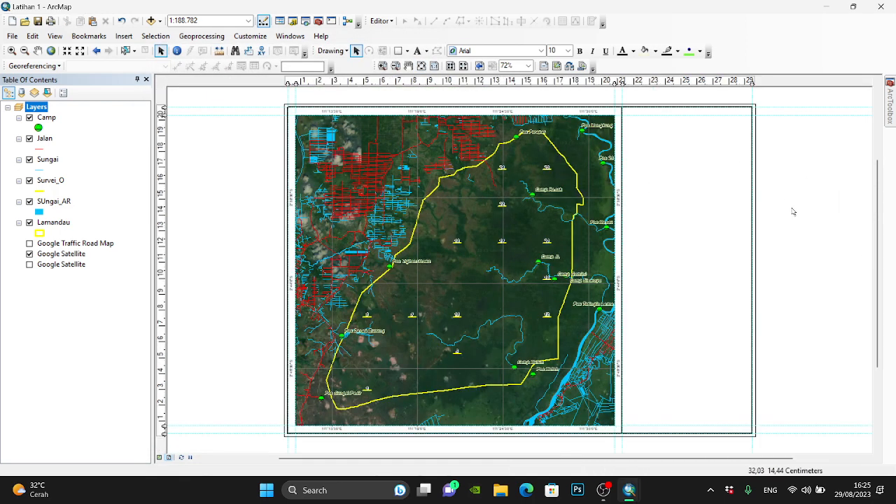
scroll(809, 105, down, 1)
scroll(809, 105, down, 6)
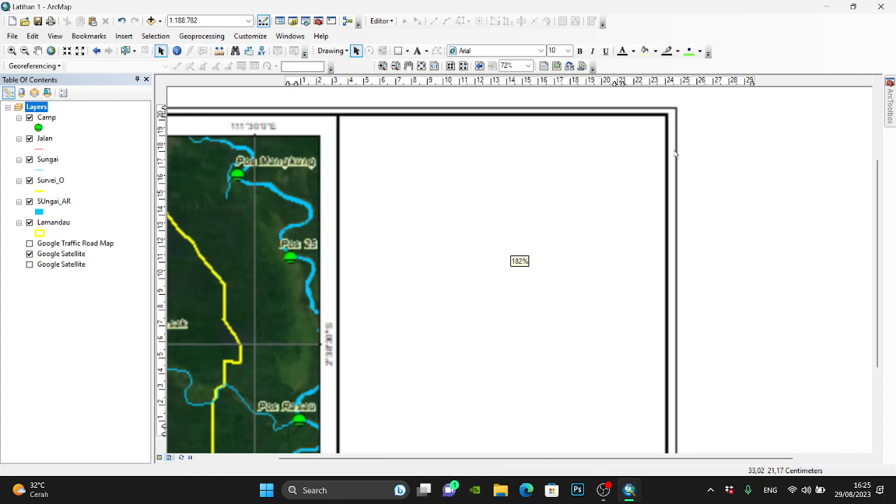
click(417, 51)
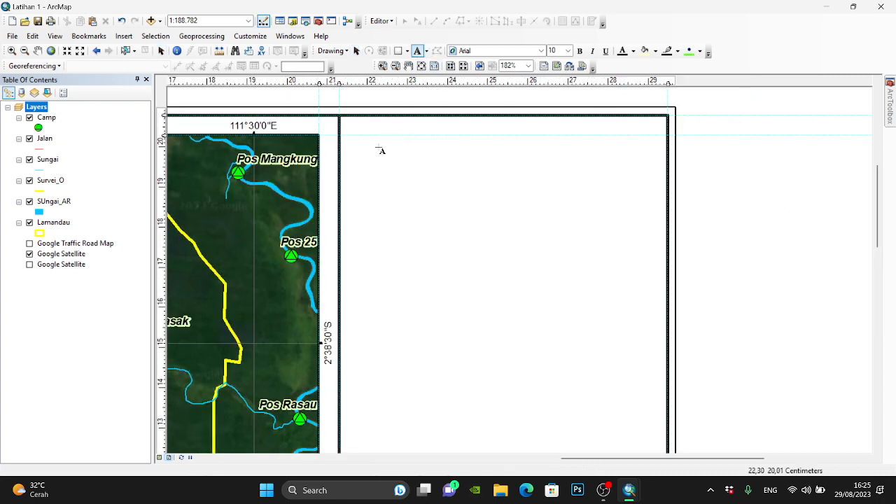
click(392, 127)
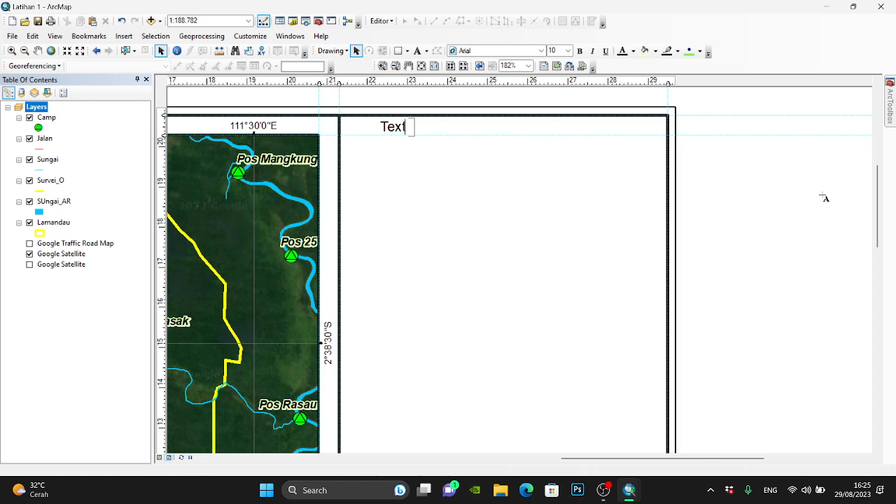
text(Peta)
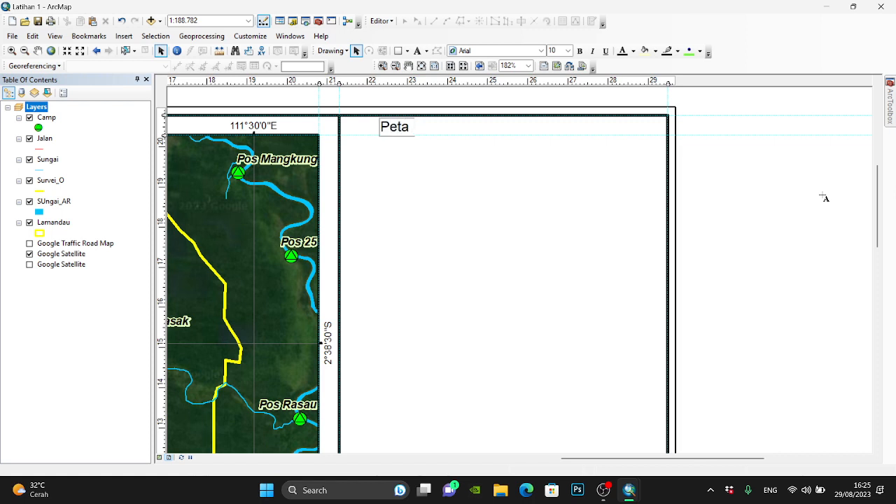
text( Renca)
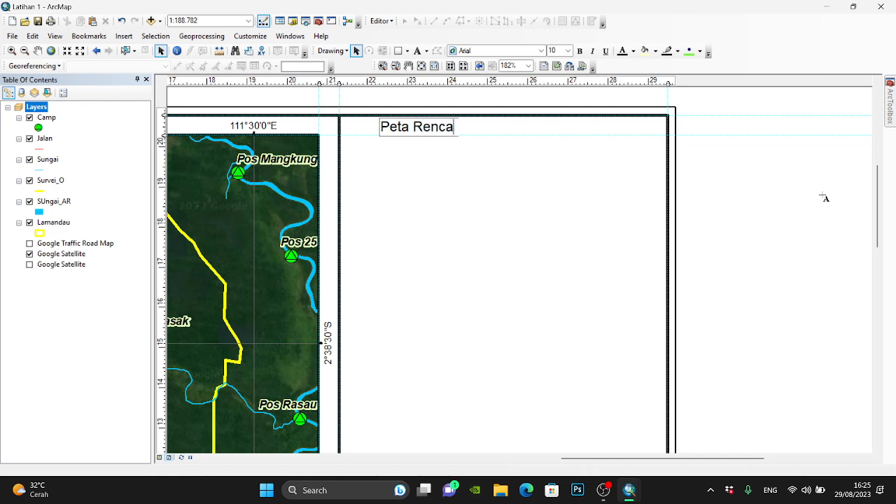
text(na Surb)
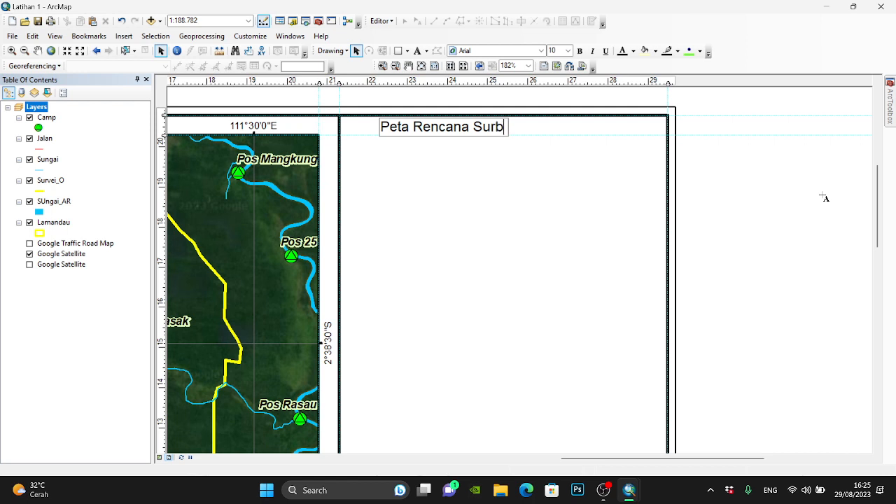
text(=vei)
key(BackSpace)
key(BackSpace)
key(BackSpace)
key(BackSpace)
text(vi)
key(BackSpace)
text(ei Orangutan)
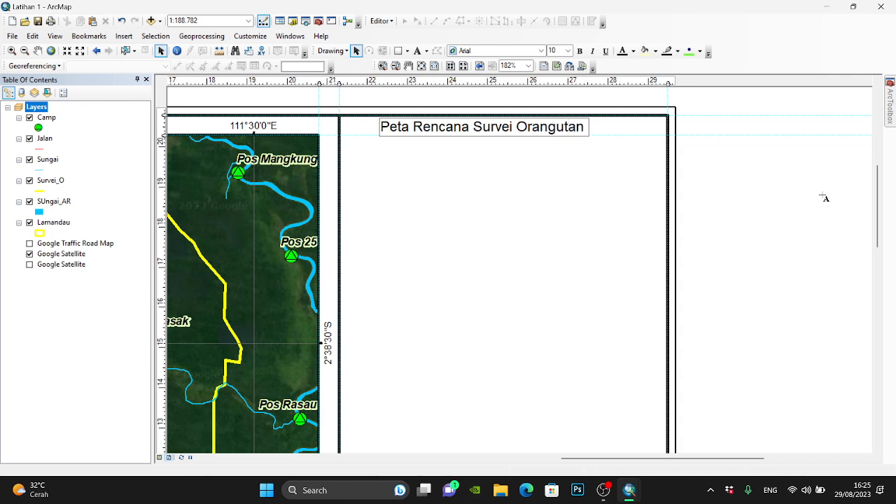
key(Return)
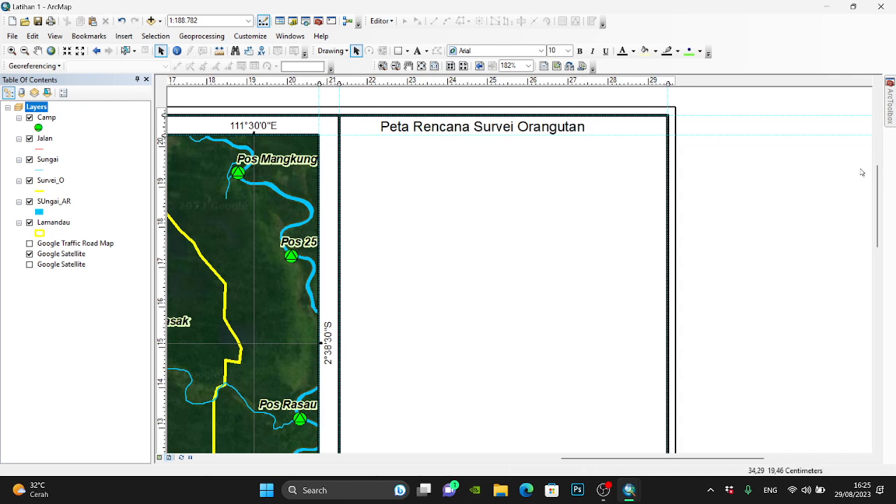
- Move the title slightly down and add a second line reading "Di Suaka Margasatwa Lamandau"
drag(513, 129, 523, 145)
double_click(536, 142)
click(486, 174)
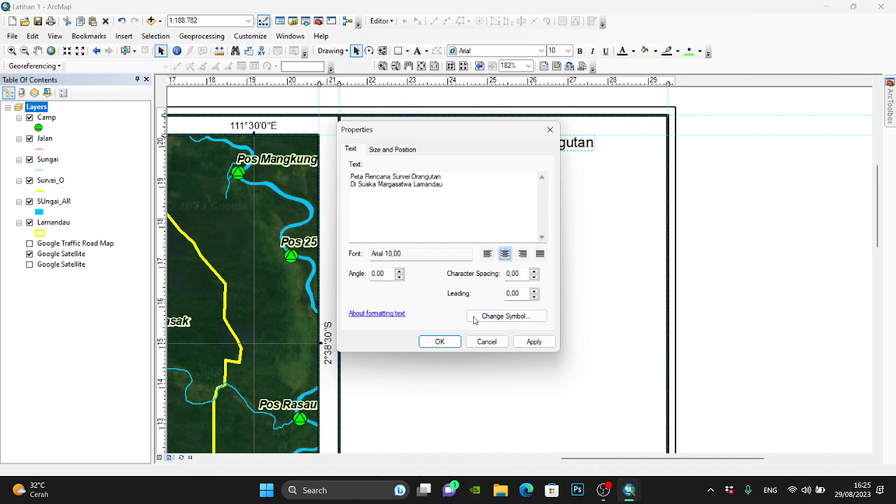
click(438, 341)
- Set the two-line title's font size to 12 and centre it near the top of the blank panel
drag(427, 150, 539, 166)
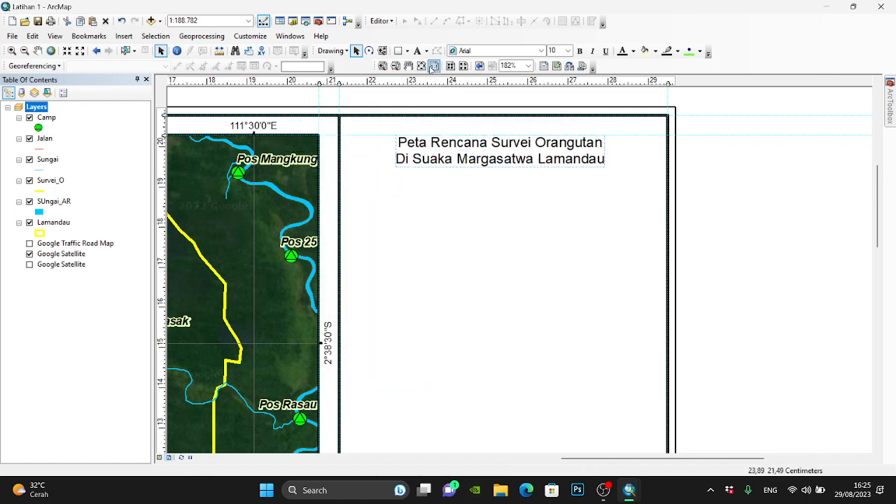
click(563, 51)
text(12)
key(Return)
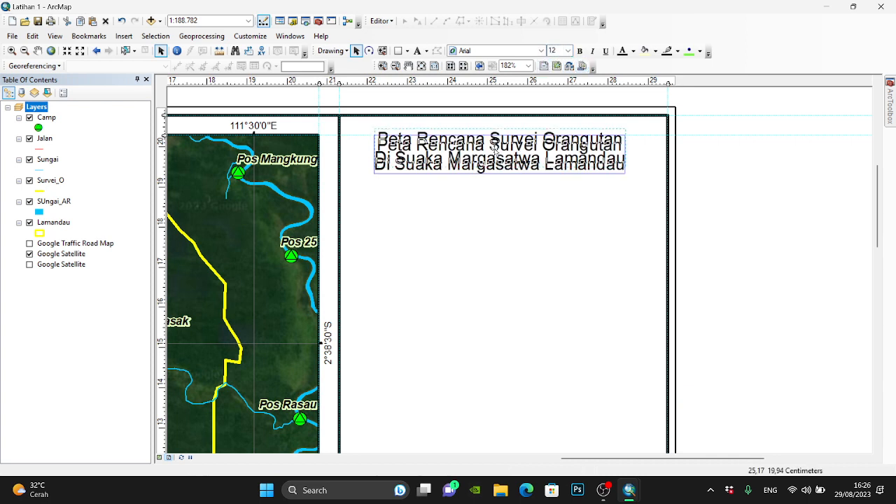
drag(494, 150, 494, 149)
- Duplicate the title below itself, change the copy's text to "Provinsi Kalimantan Tengah", and place it just under the title
drag(547, 160, 546, 203)
double_click(546, 203)
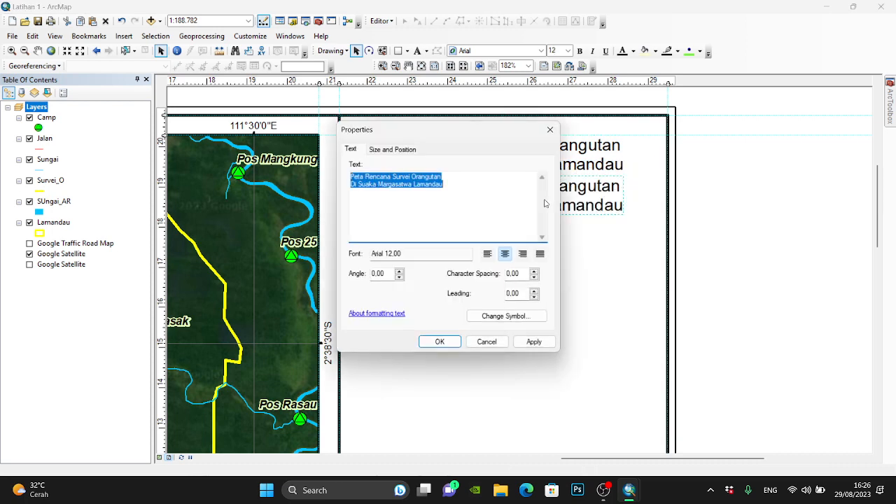
text(Kalimantan Tengah)
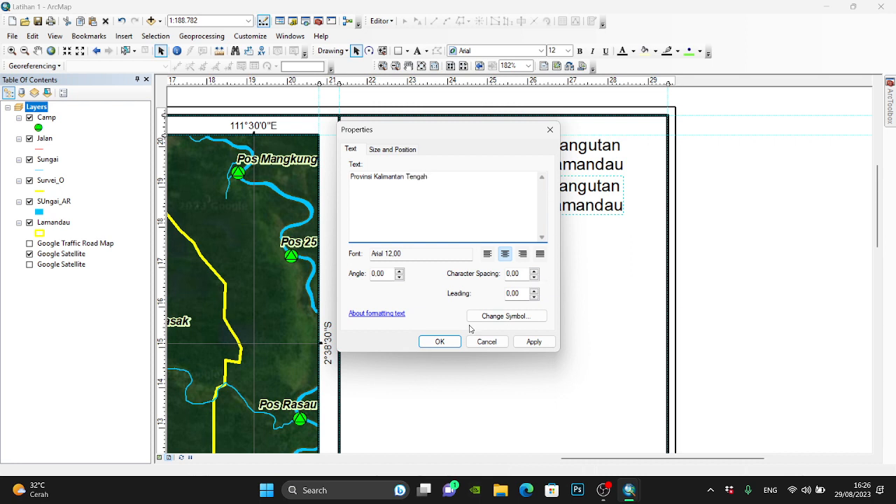
click(439, 342)
drag(539, 201, 543, 183)
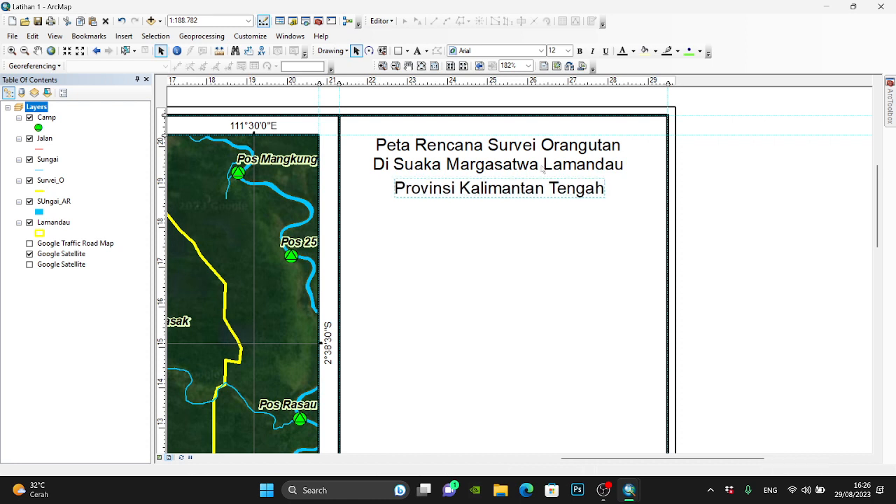
- Set the province subtitle's font size to 10 and align it closely beneath the two-line title
text(10)
key(Return)
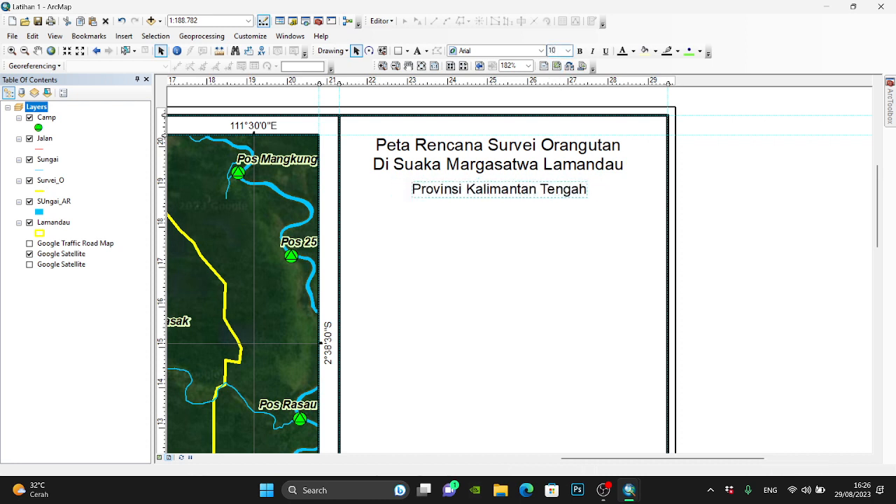
drag(512, 195, 510, 189)
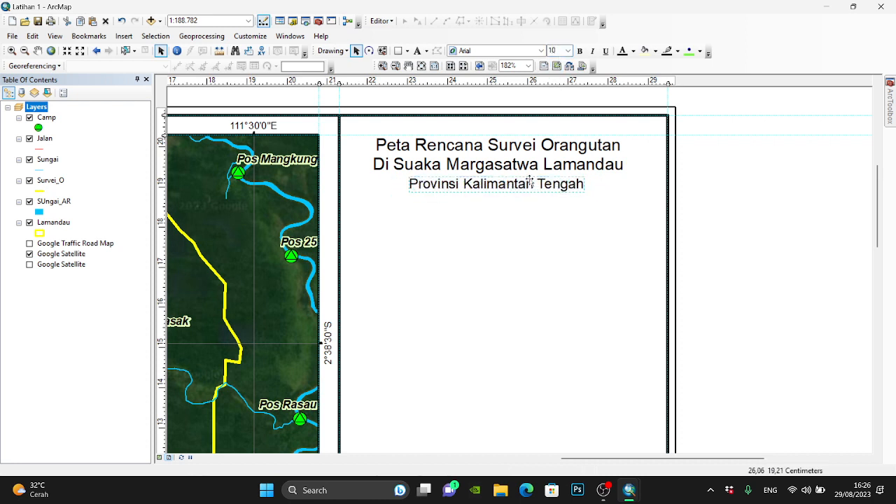
- Make both the two-line title and the province subtitle bold, and clear the selection
drag(343, 111, 738, 244)
click(580, 51)
click(774, 167)
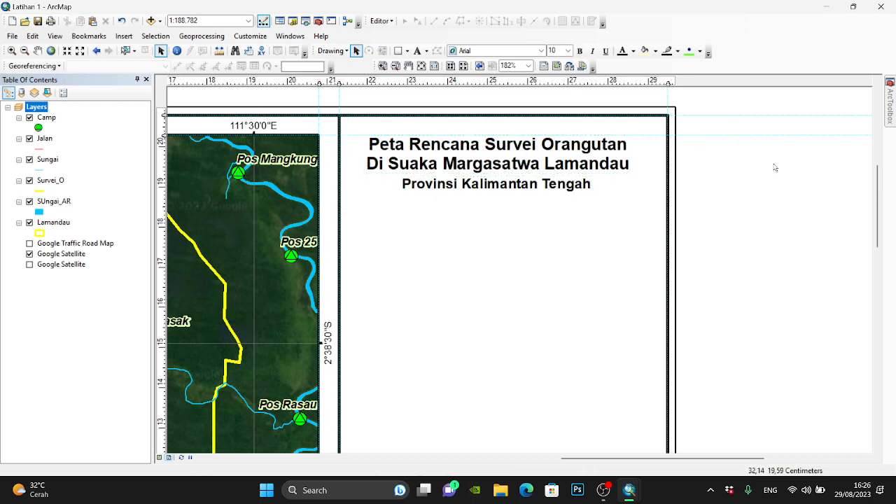
- Open the recent map document PETA JUMLAH SARANG SM LAMANDAU from File Explorer, and return to the Latihan 1 layout
drag(878, 210, 878, 213)
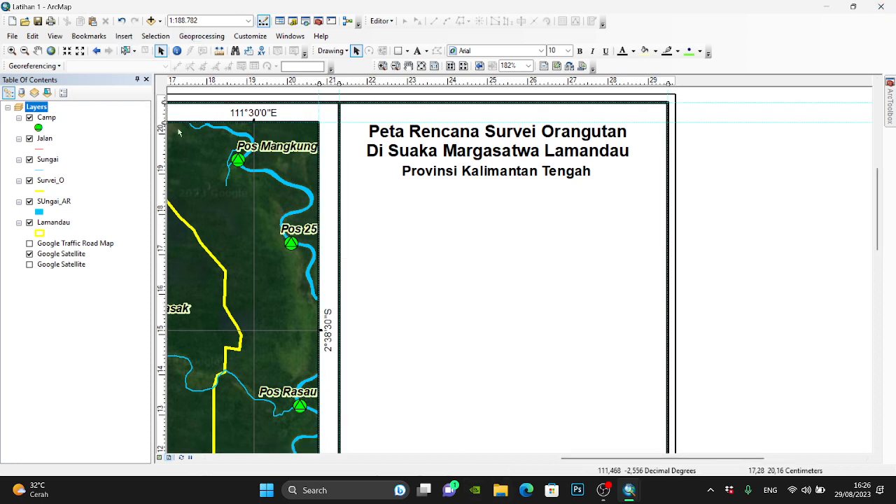
key(super+e)
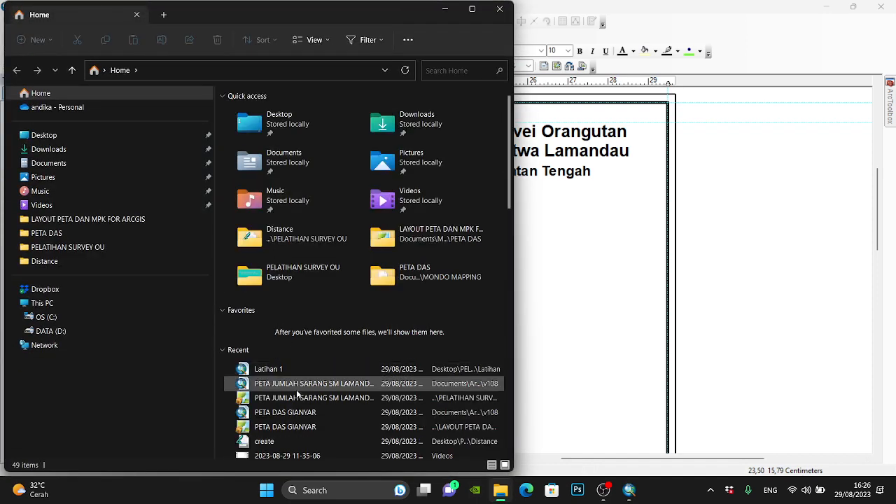
click(301, 396)
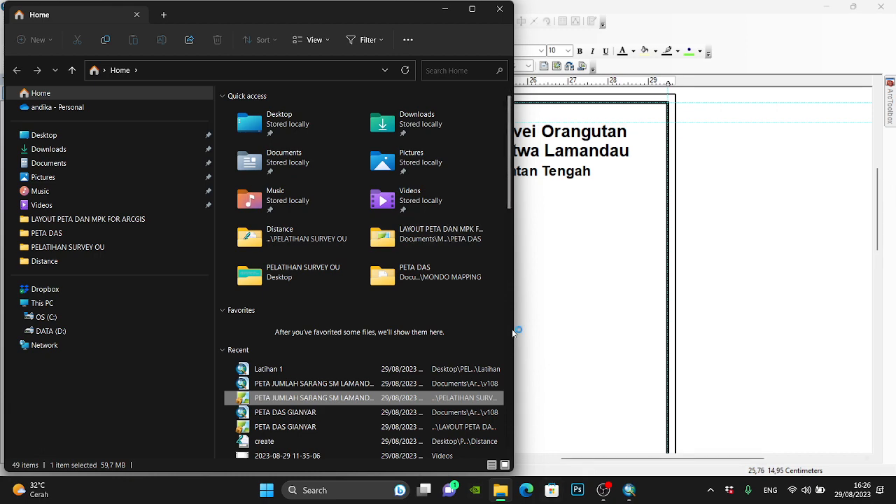
click(725, 239)
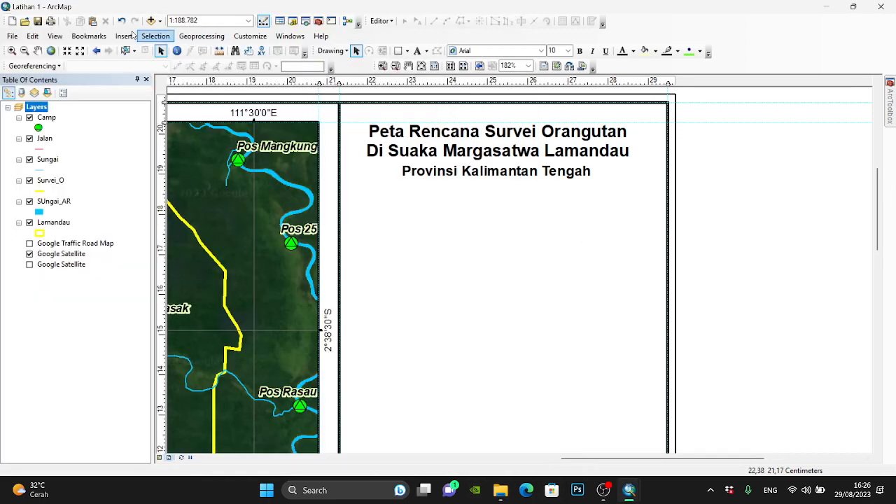
- Set the main map's scale to 1:190.000 and show the whole layout page
click(129, 36)
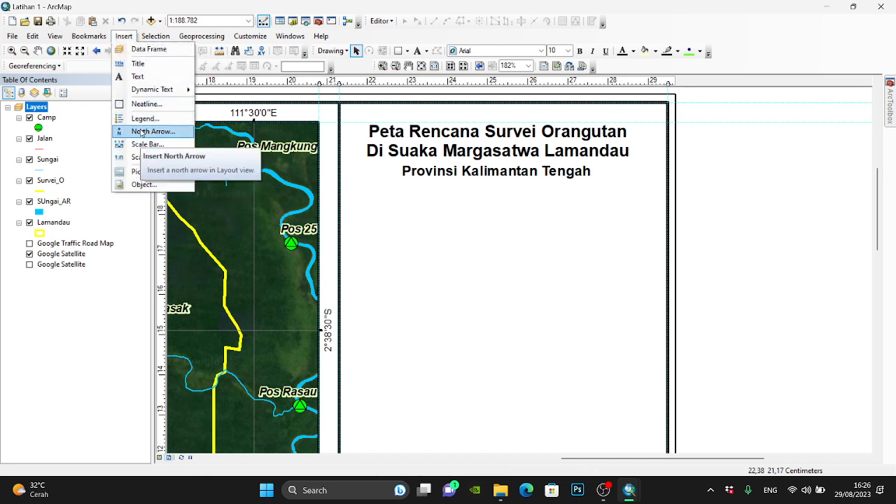
click(350, 189)
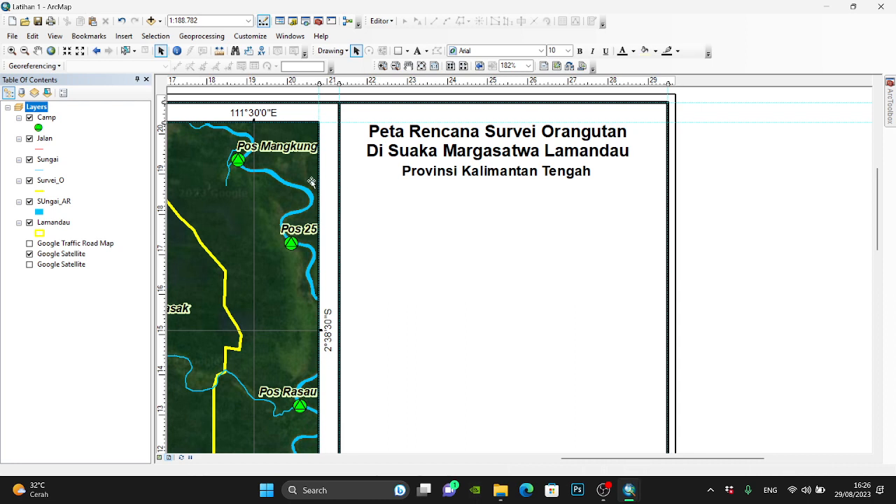
click(199, 21)
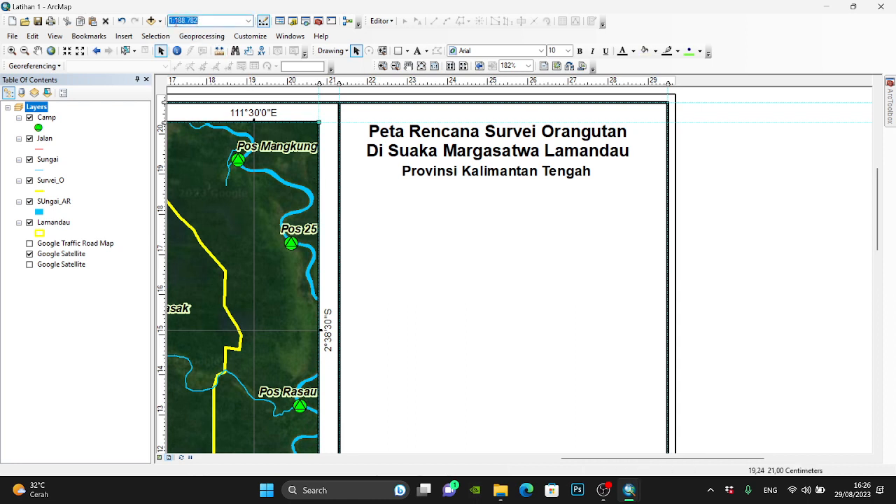
drag(174, 21, 199, 21)
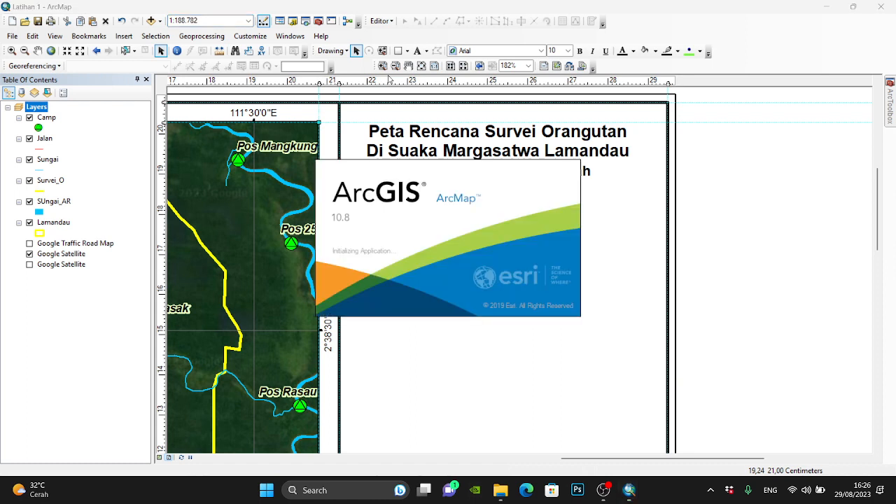
click(224, 19)
drag(200, 19, 178, 16)
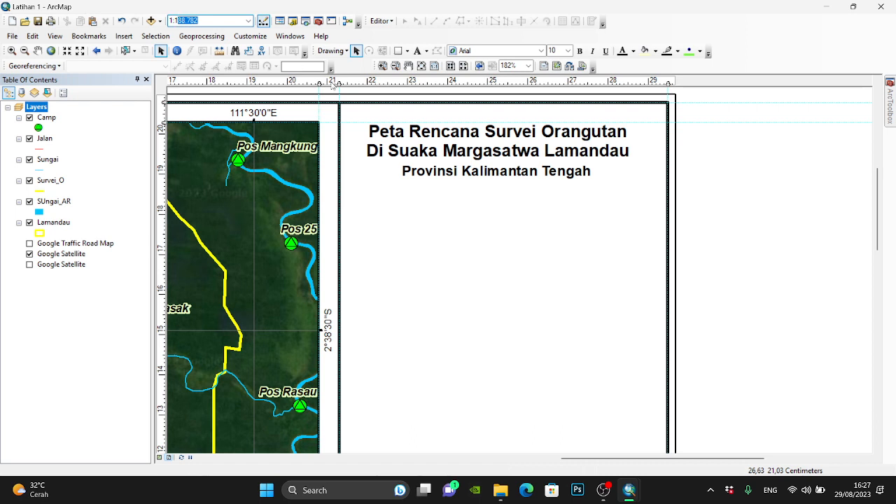
text(90000)
key(Return)
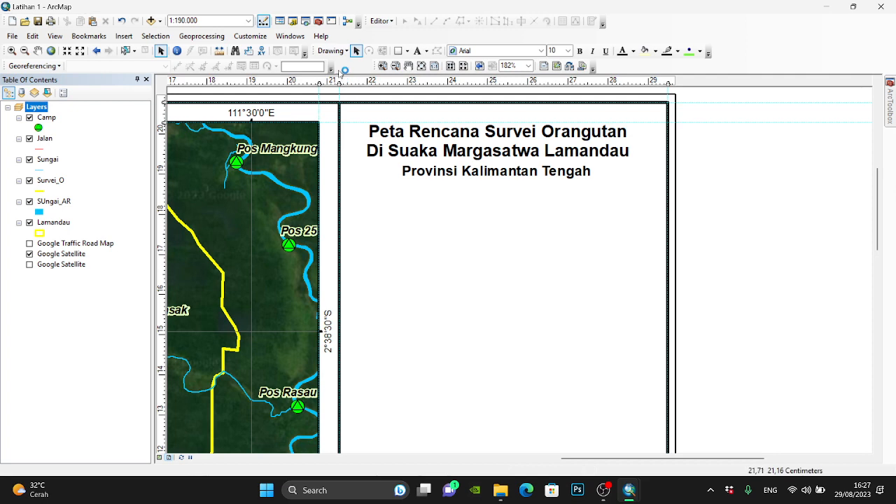
click(421, 65)
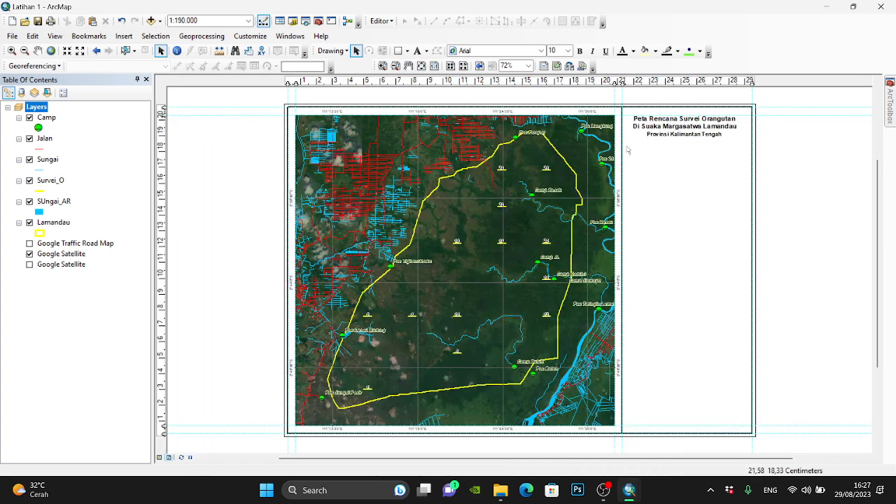
scroll(823, 104, down, 2)
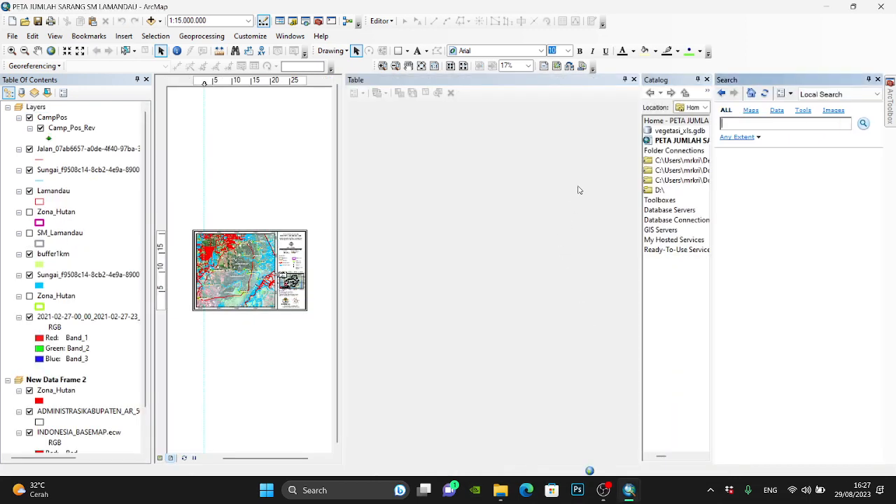
- In the reference map, close the Search and Table panes and copy the north arrow, scale text, scale bar and projection notes
click(878, 80)
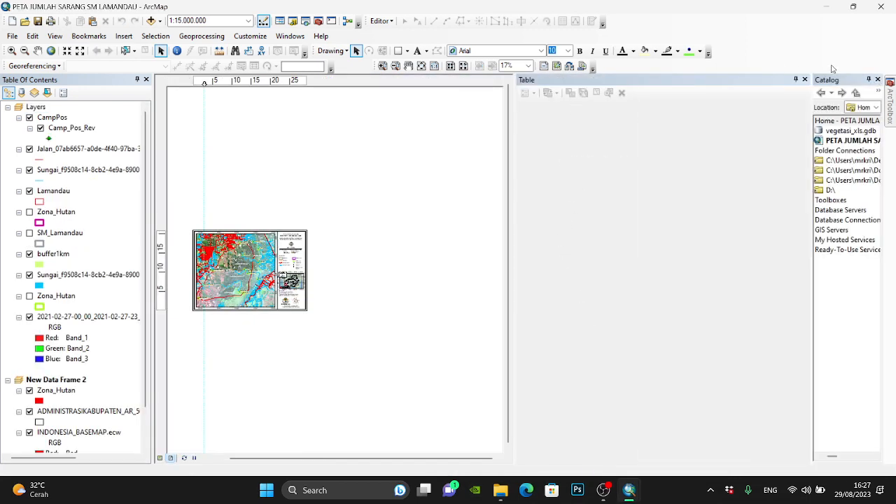
click(805, 79)
click(421, 65)
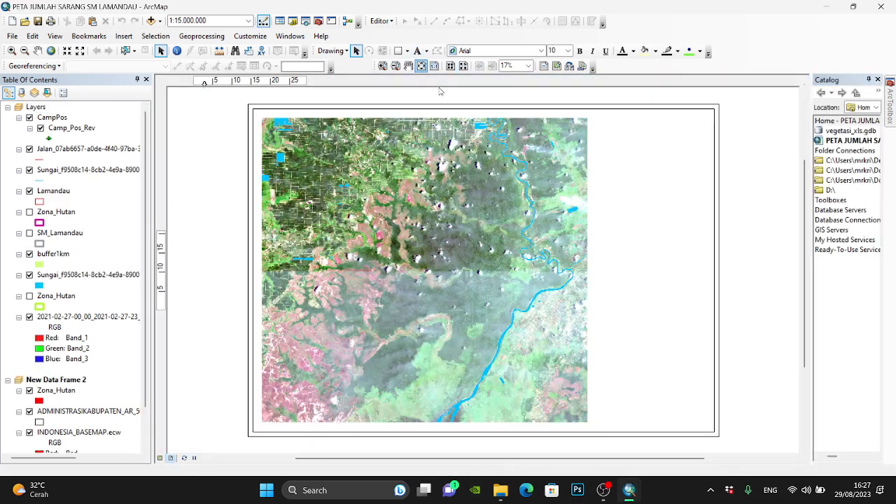
scroll(719, 140, up, 5)
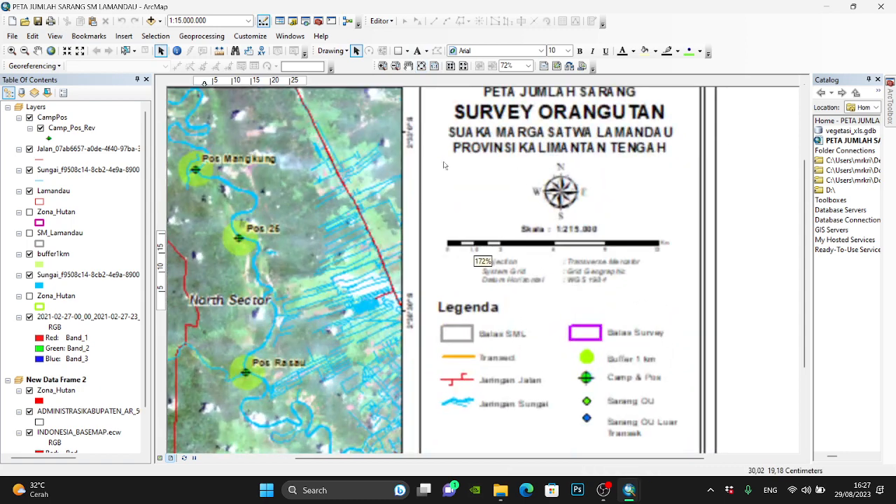
drag(443, 165, 737, 301)
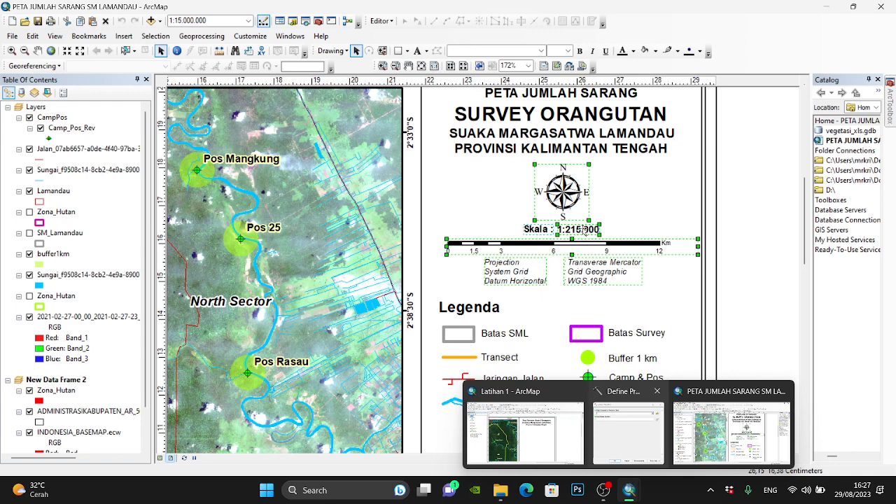
- Switch to Latihan 1, paste the copied north arrow, scale and projection elements, and place them just beneath the province subtitle
click(559, 431)
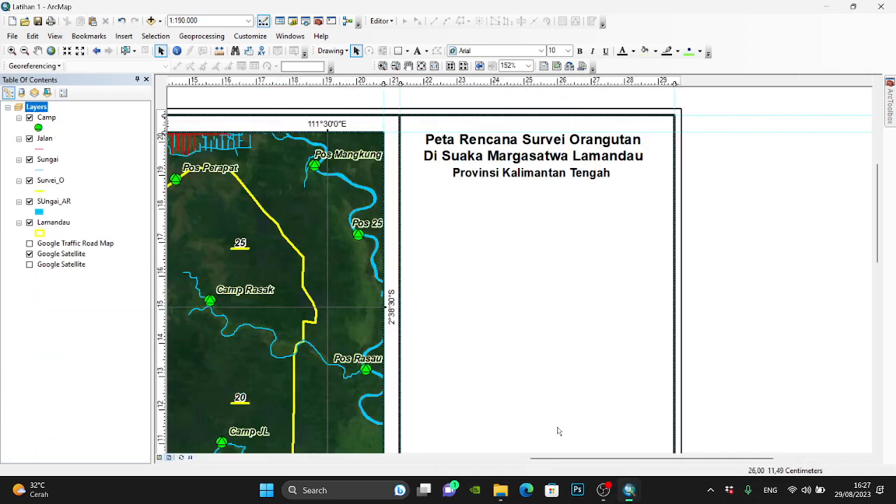
click(421, 66)
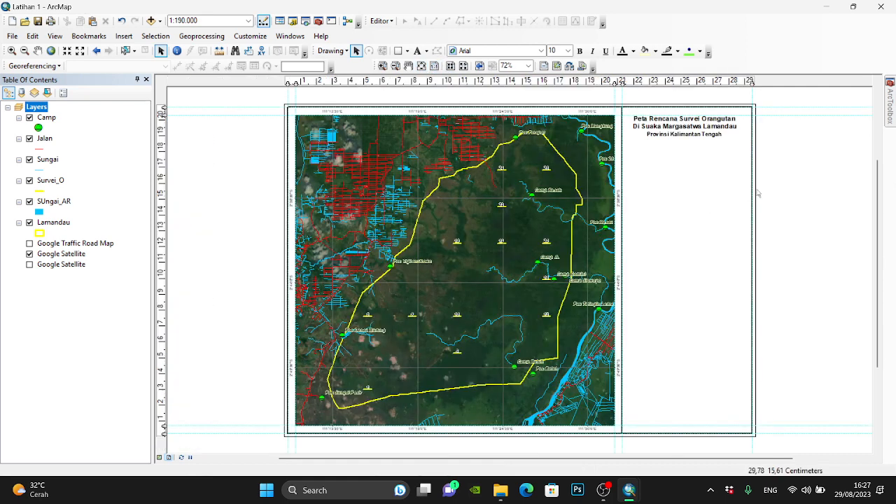
click(560, 203)
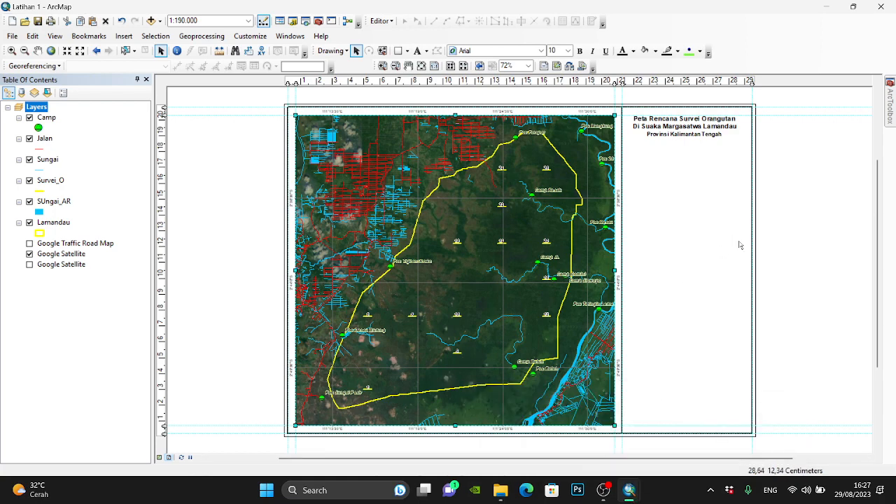
key(ctrl+v)
scroll(786, 119, down, 4)
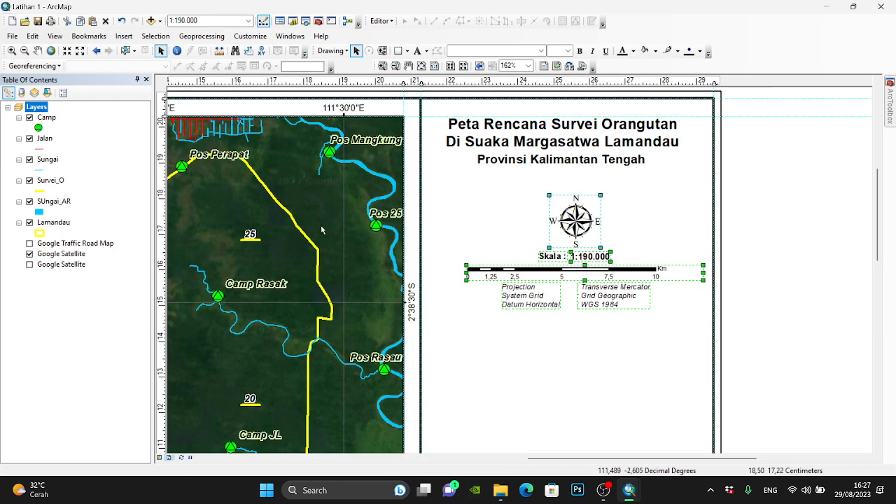
drag(569, 212, 550, 190)
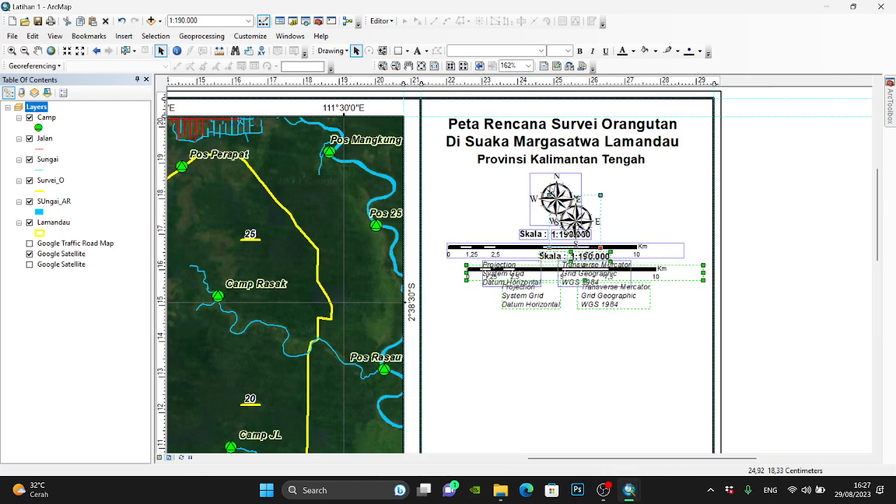
- Widen the pasted scale bar until it spans 12 Km, and clear the selection
click(675, 249)
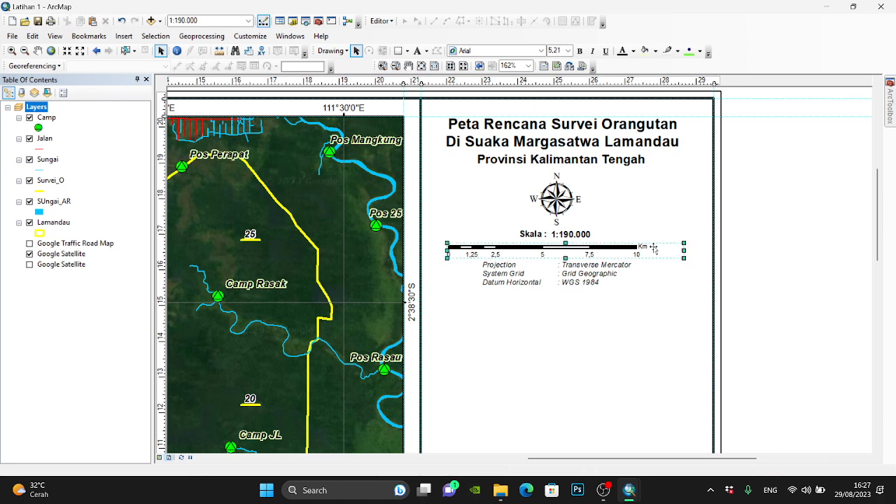
drag(683, 251, 719, 252)
click(737, 242)
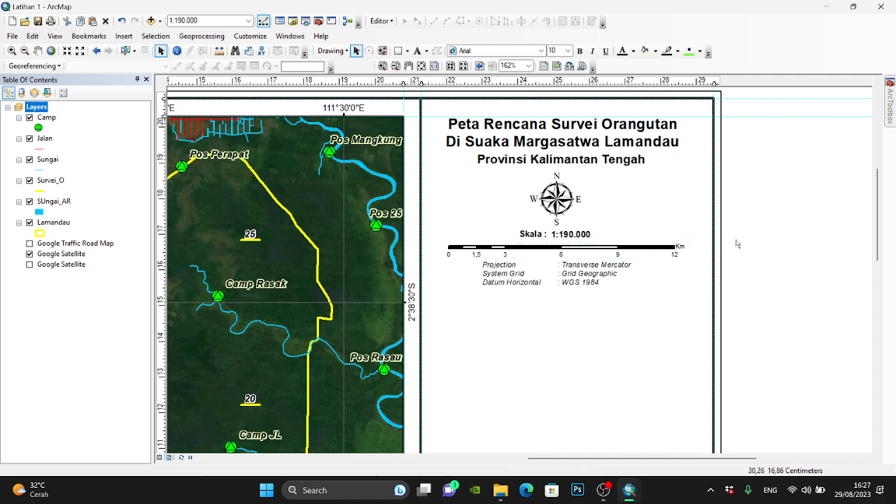
- Review the scale bar's properties and its available division units, keeping Kilometers
right_click(633, 249)
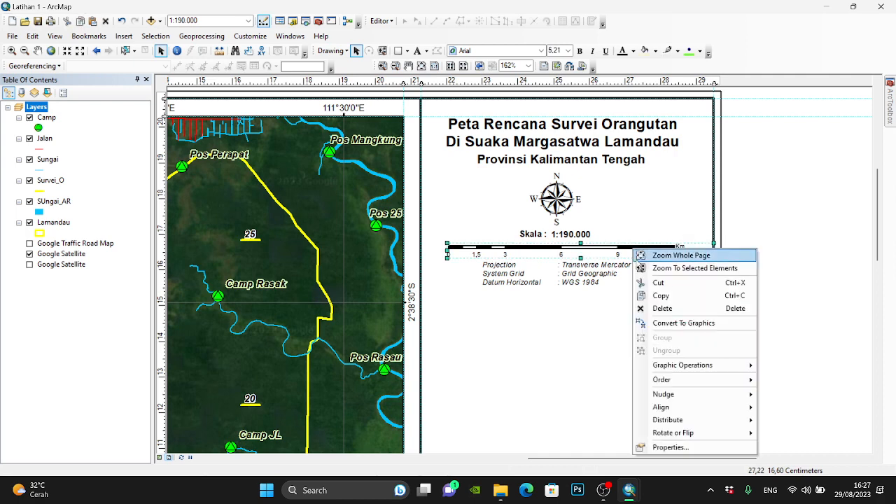
click(691, 447)
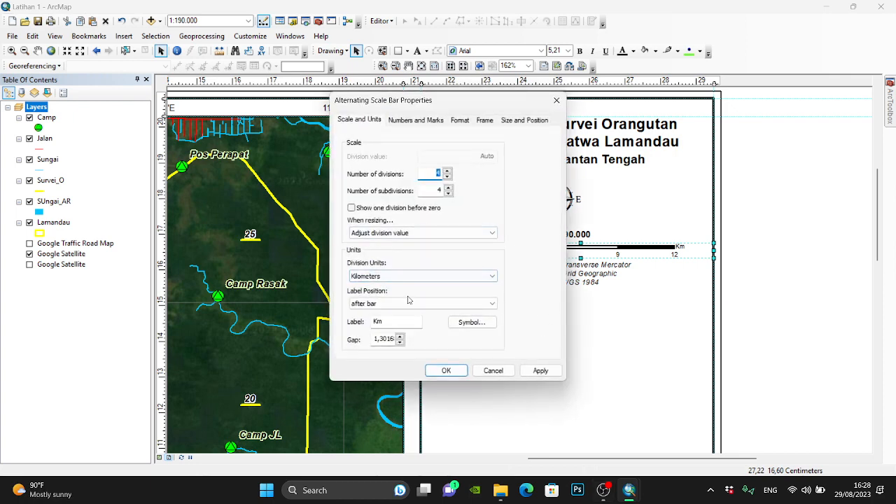
click(425, 277)
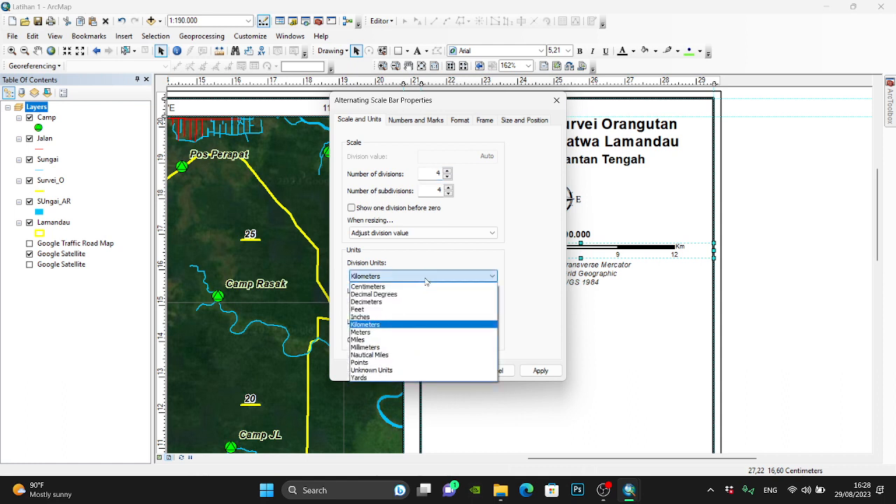
click(532, 251)
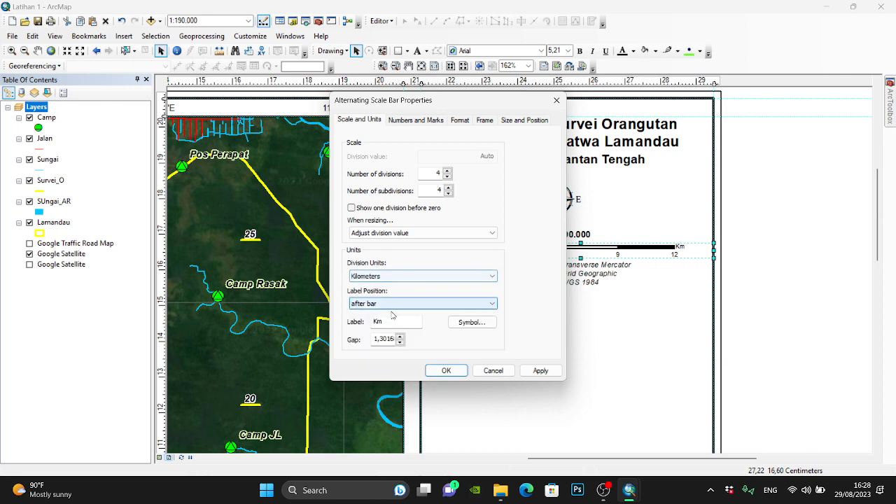
click(441, 370)
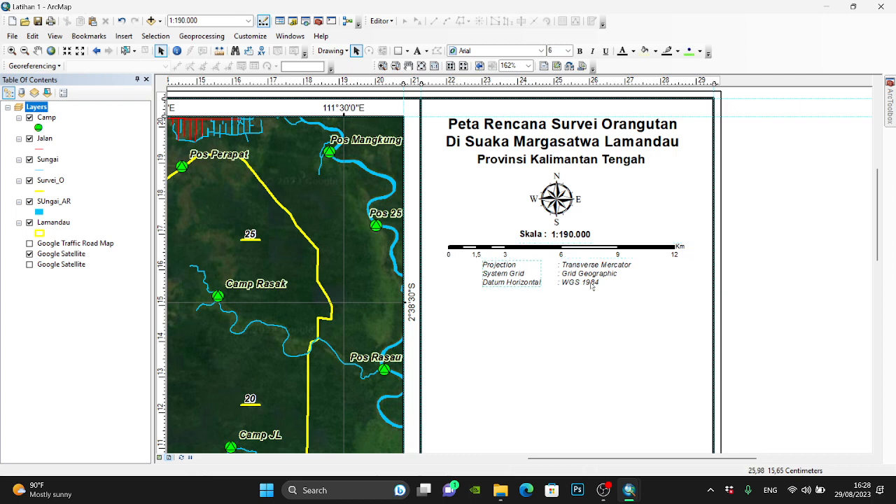
- Extend the horizontal datum text in the projection notes to read "WGS 1984 UTM Zone 49S"
double_click(593, 283)
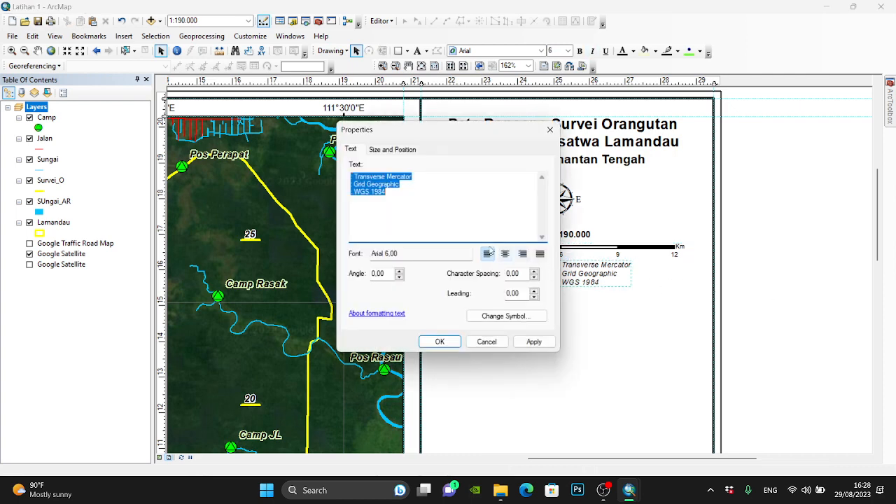
click(427, 200)
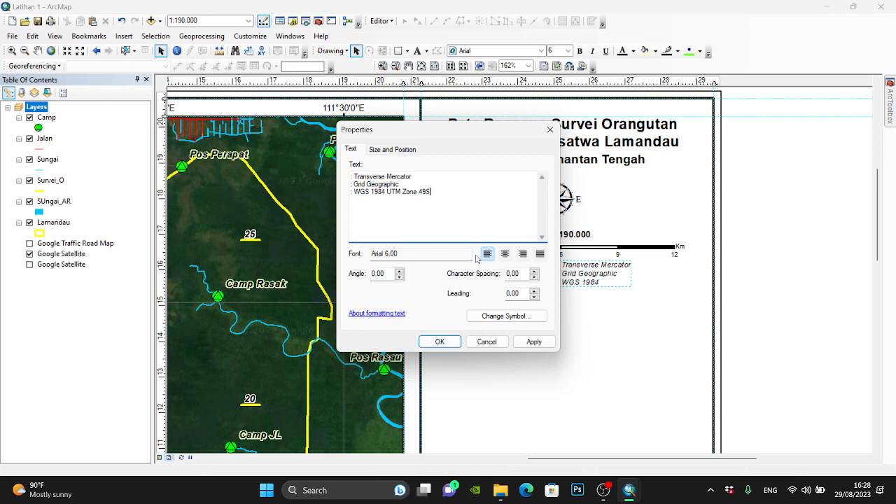
click(454, 342)
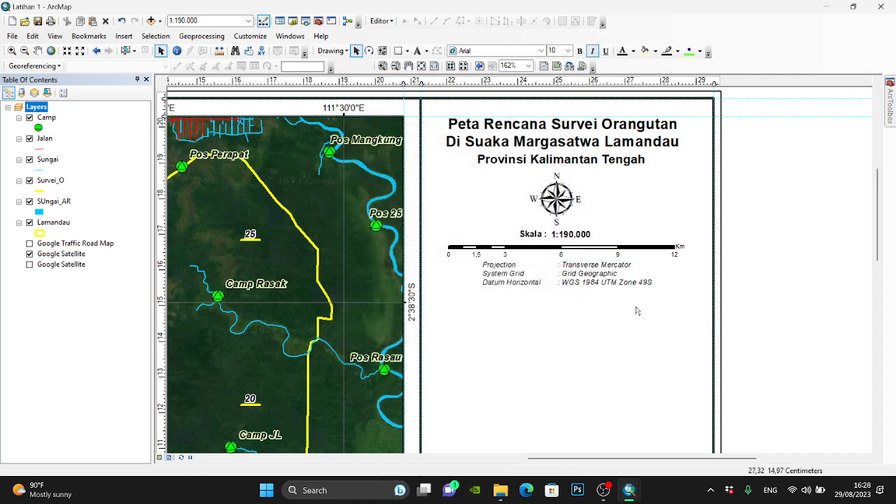
- Insert a new alternating scale bar with labels under the bar, and move it below the projection notes
click(608, 254)
click(123, 35)
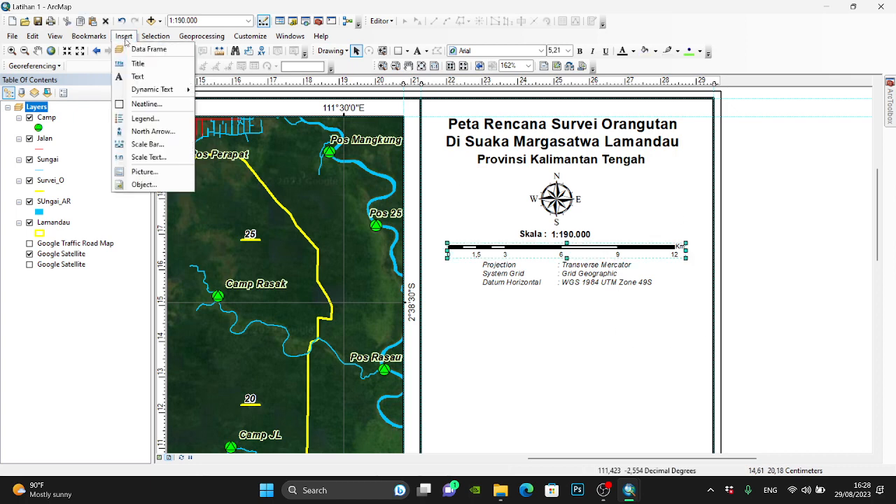
click(147, 143)
scroll(72, 110, down, 3)
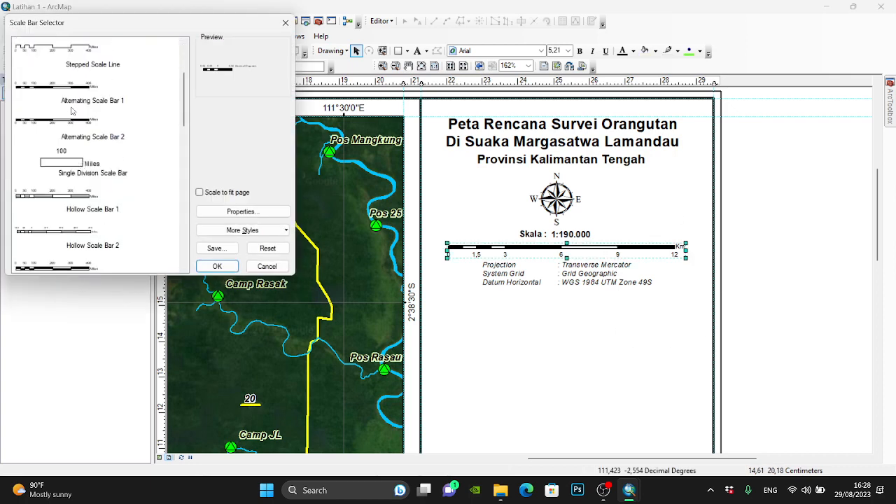
scroll(70, 119, up, 3)
scroll(60, 173, down, 3)
scroll(66, 185, up, 2)
click(75, 232)
click(217, 266)
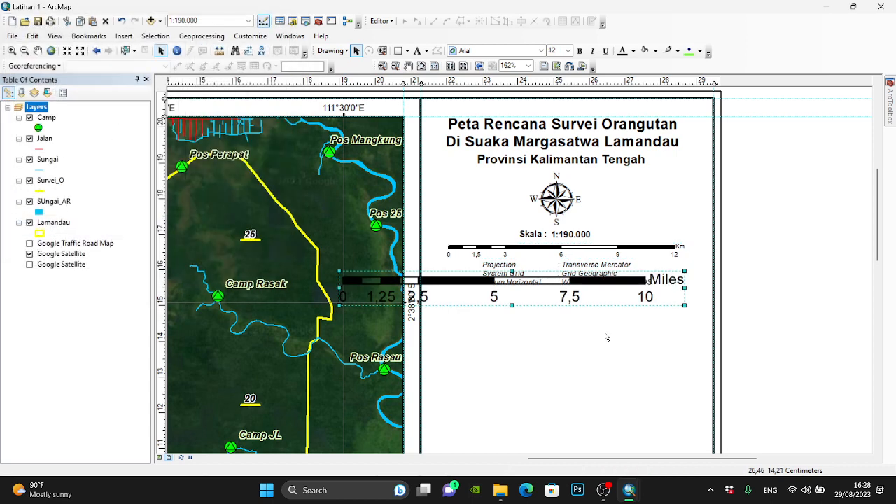
drag(547, 290, 611, 343)
- Review the new scale bar's label position, division unit and label text settings, and discard any changes
right_click(611, 343)
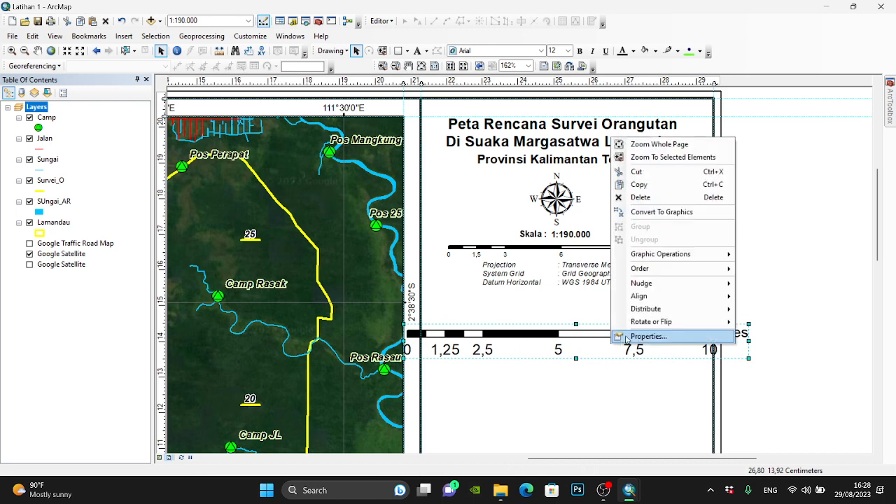
click(648, 337)
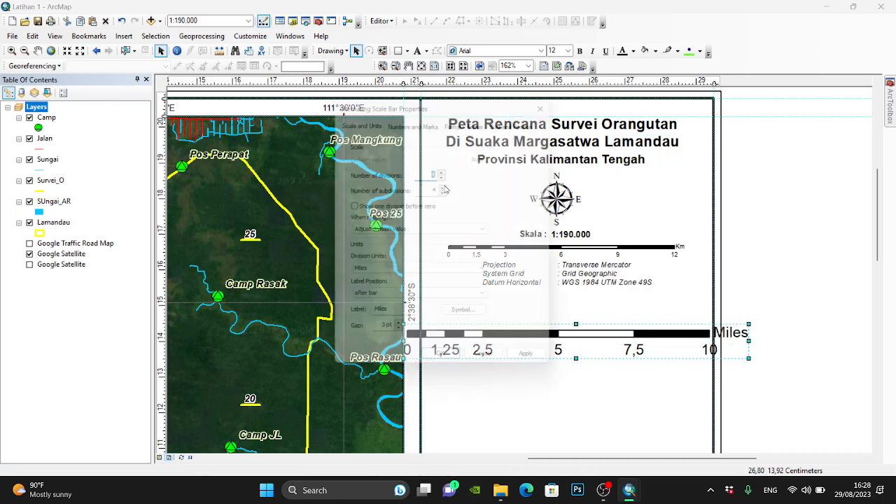
click(380, 303)
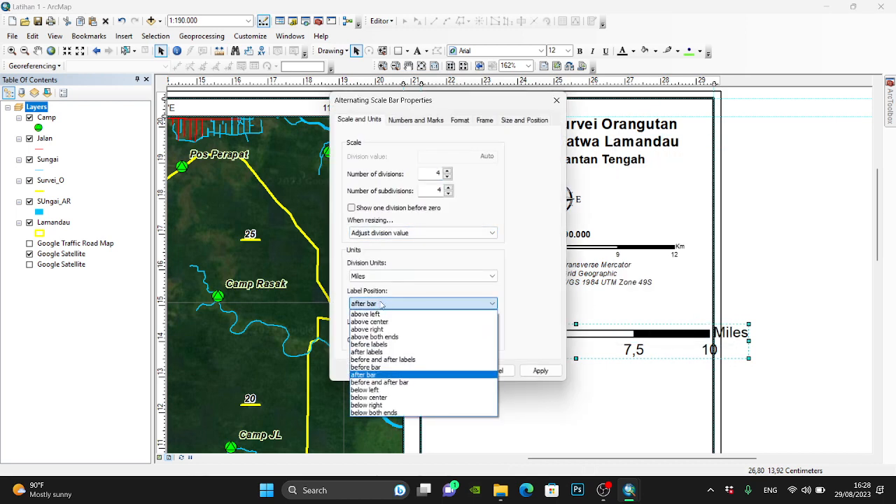
click(380, 303)
click(392, 275)
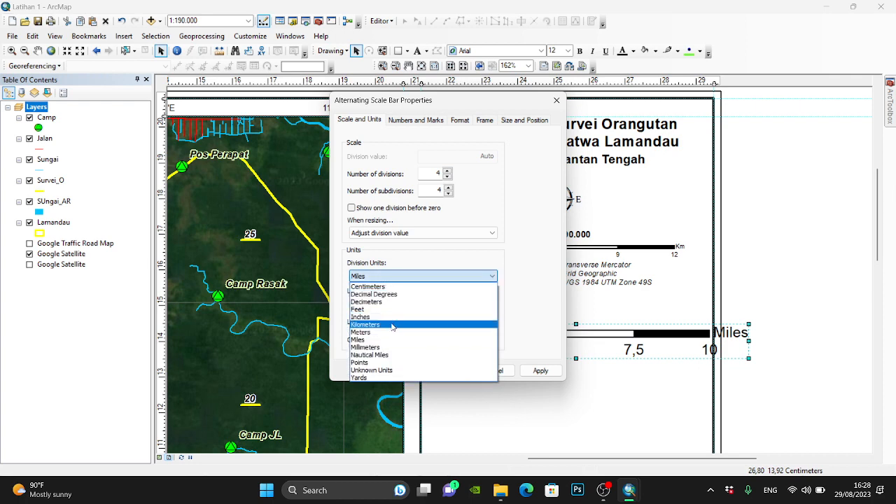
click(526, 239)
drag(398, 321, 370, 322)
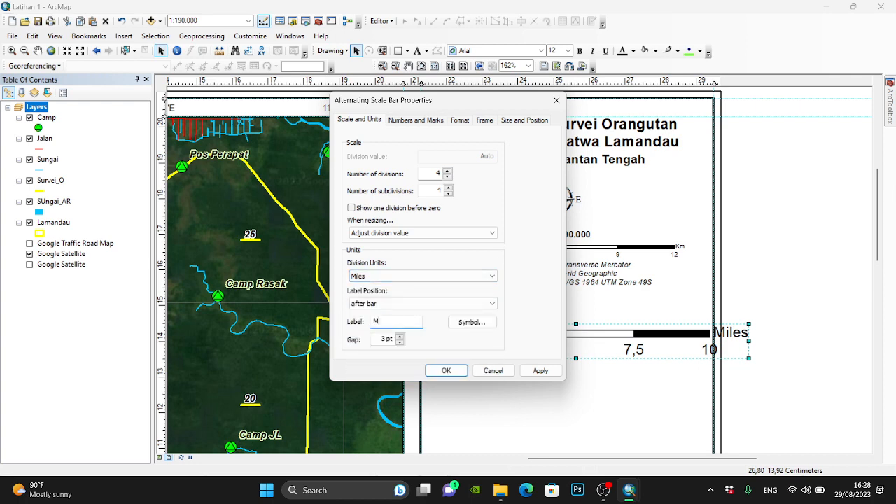
click(493, 372)
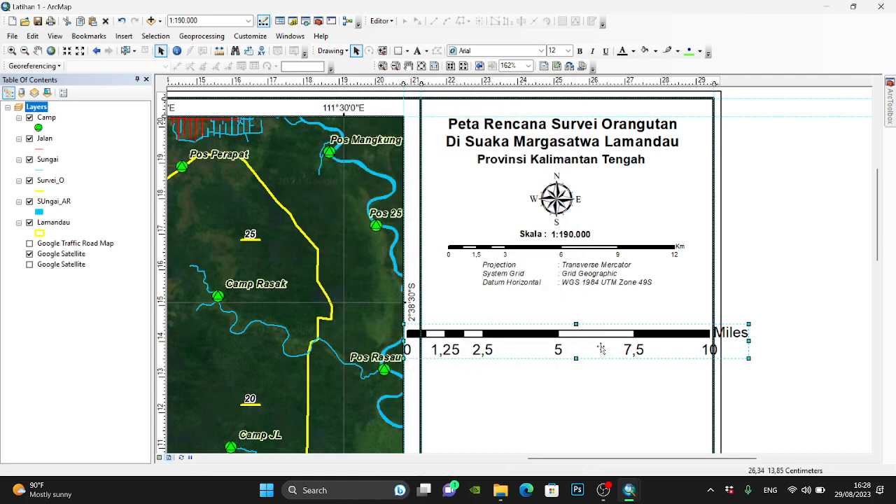
- Delete the new scale bar below the projection notes, and check the legend in the PETA JUMLAH SARANG SM LAMANDAU map
key(Delete)
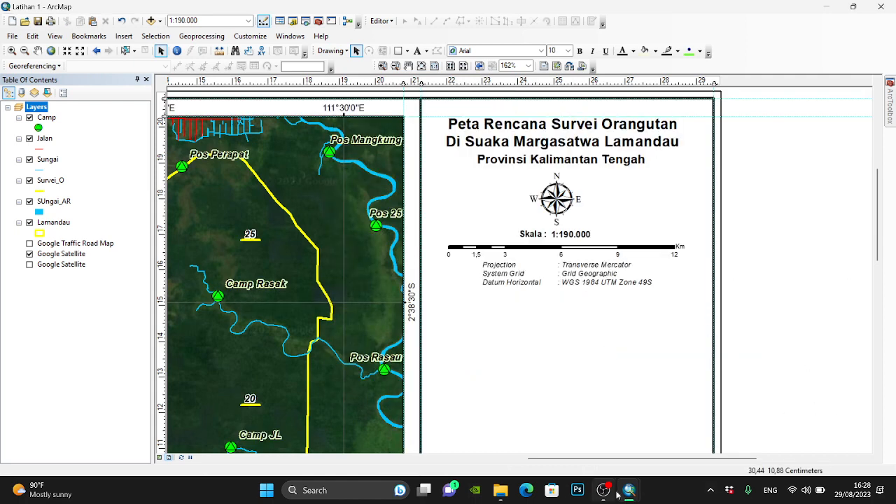
mouse_move(628, 491)
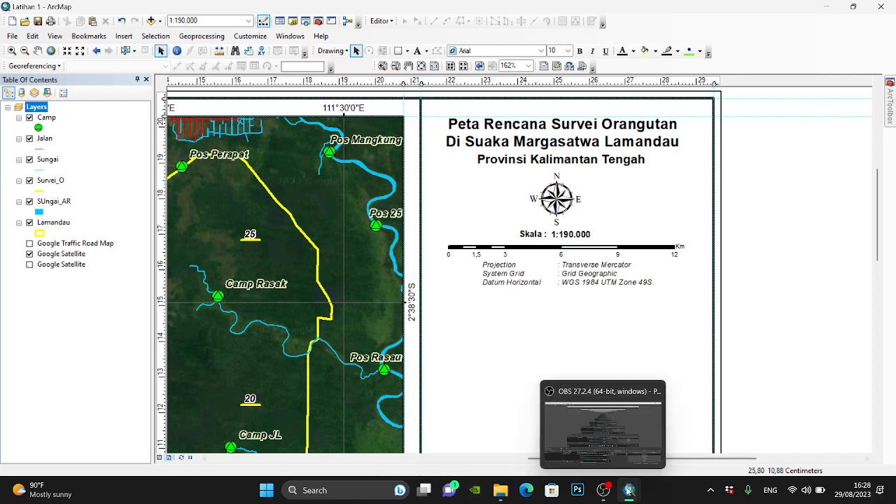
click(728, 428)
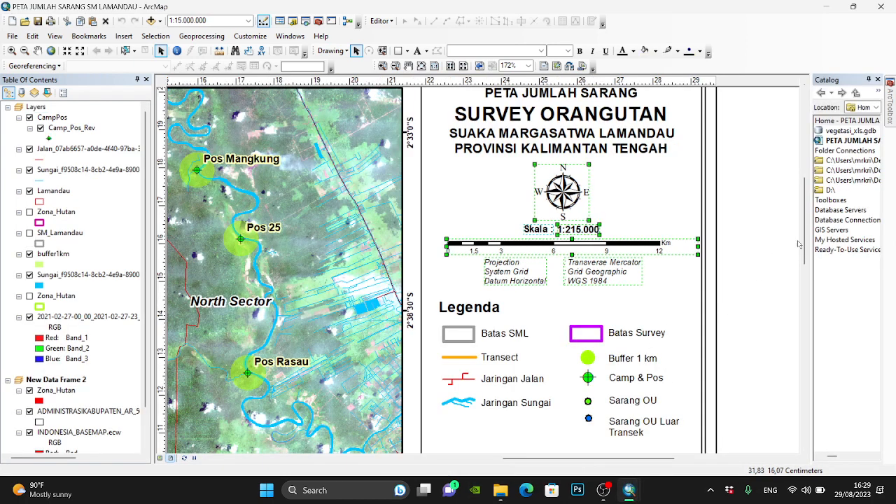
mouse_move(628, 491)
click(497, 364)
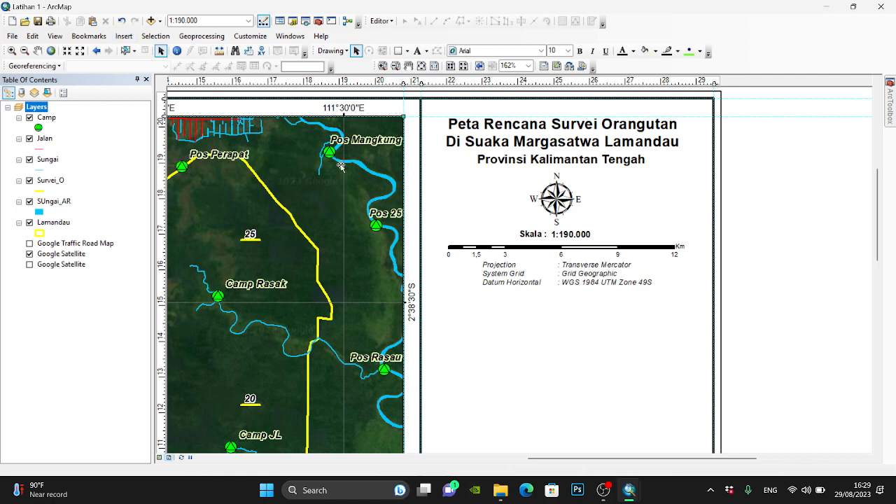
- Insert a one-column legend titled "Legend" with Camp, Jalan, Sungai, Survei_O, SUngai_AR and Lamandau, and place it below the projection notes
click(124, 37)
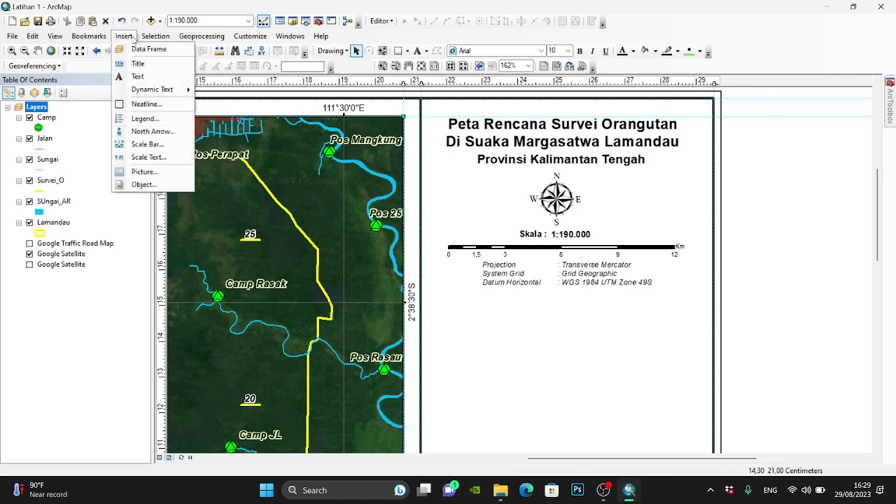
click(177, 117)
shift+click(452, 209)
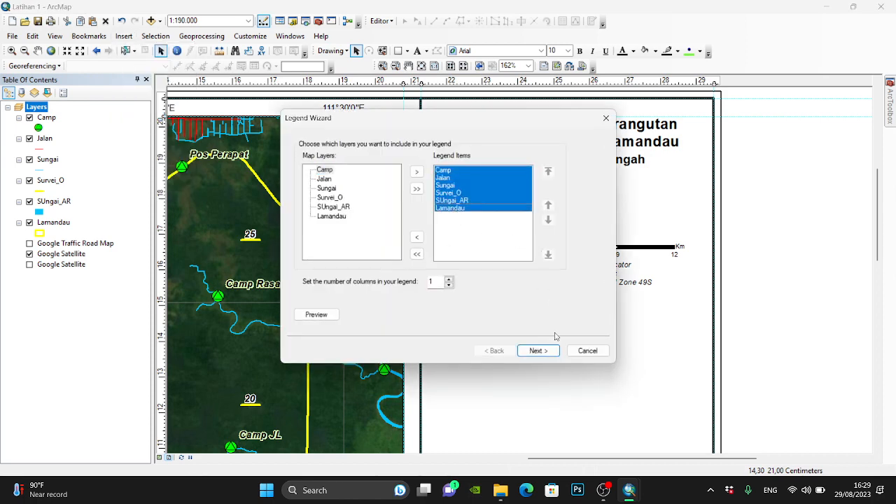
click(537, 351)
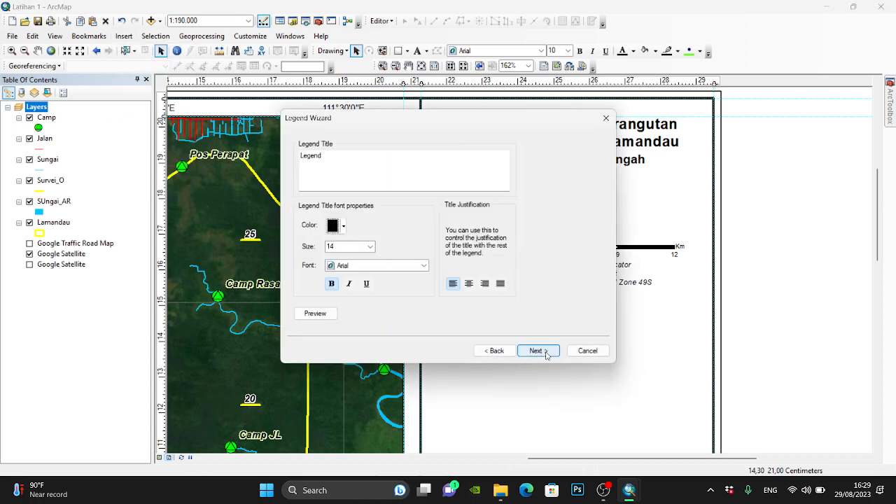
click(537, 351)
click(537, 351)
click(545, 353)
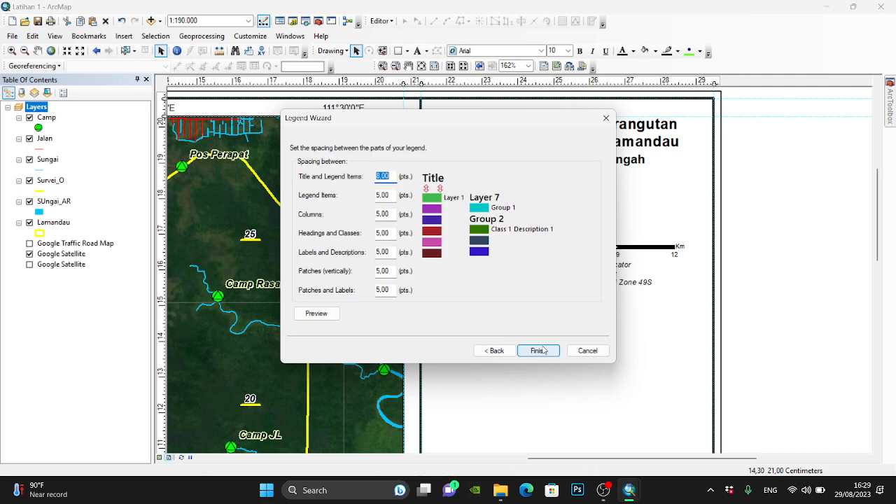
click(538, 351)
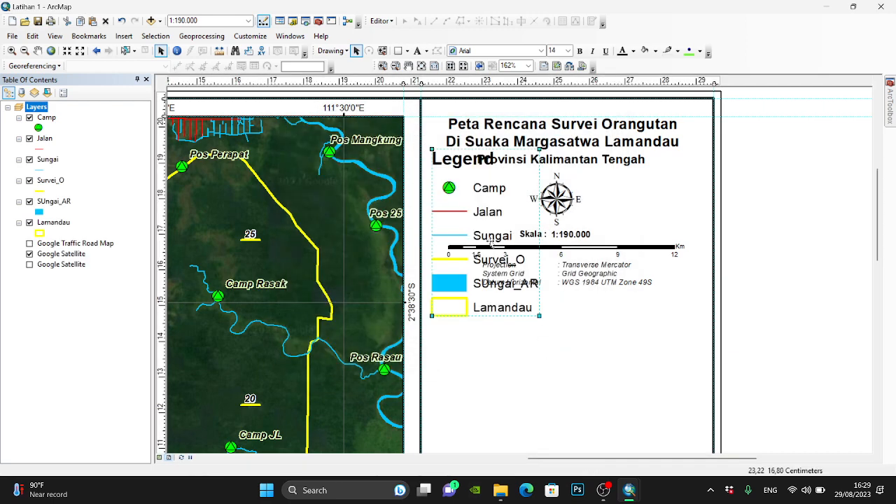
drag(530, 320, 509, 371)
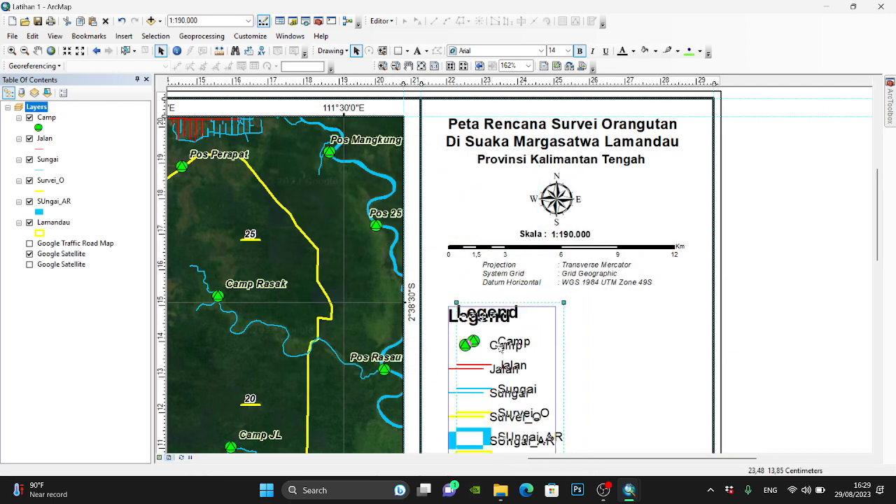
scroll(872, 262, down, 5)
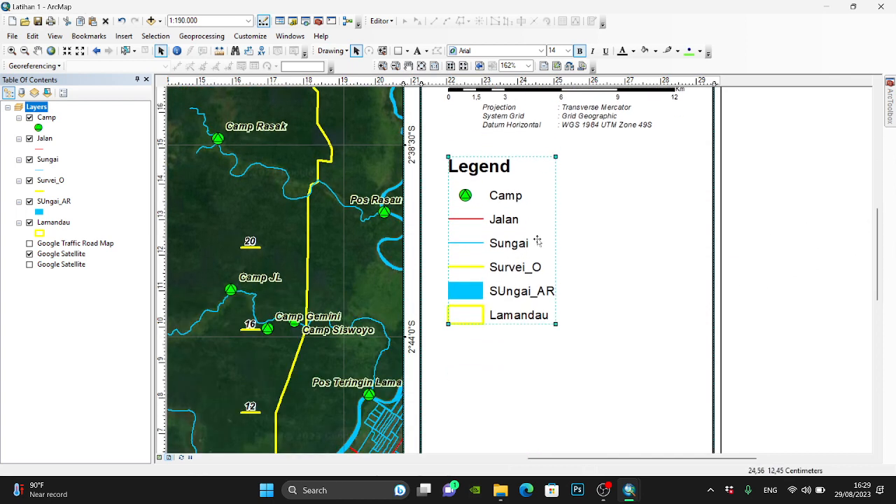
- Rename the Survei_O layer as "Transek Survei"
click(59, 181)
click(59, 180)
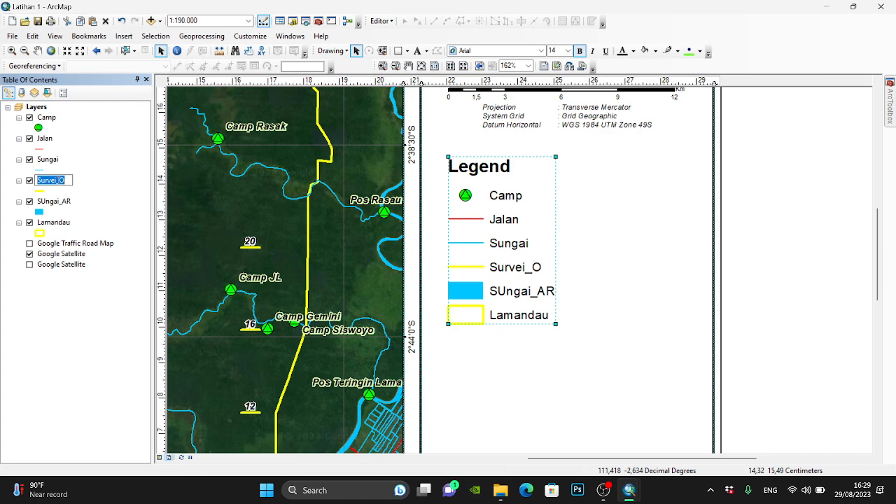
text(Transek Survei)
key(Return)
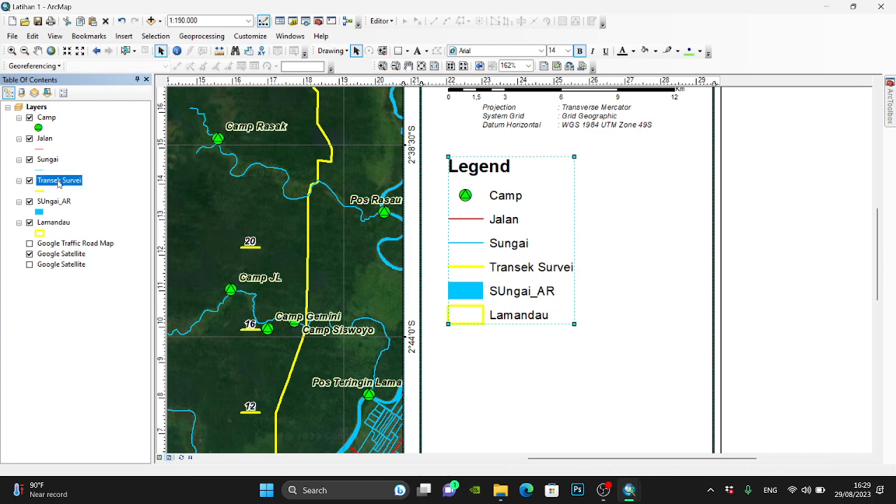
- Rename the SUngai_AR layer as "Badan Air"
click(53, 202)
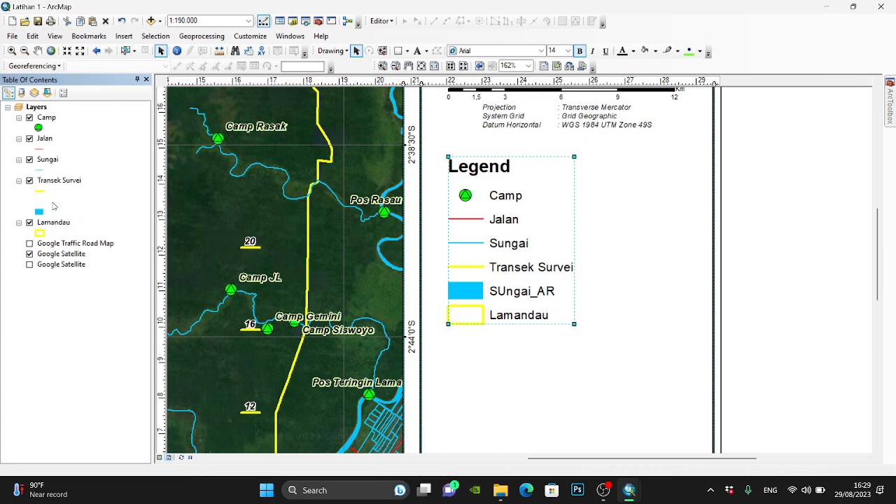
click(53, 203)
text(B)
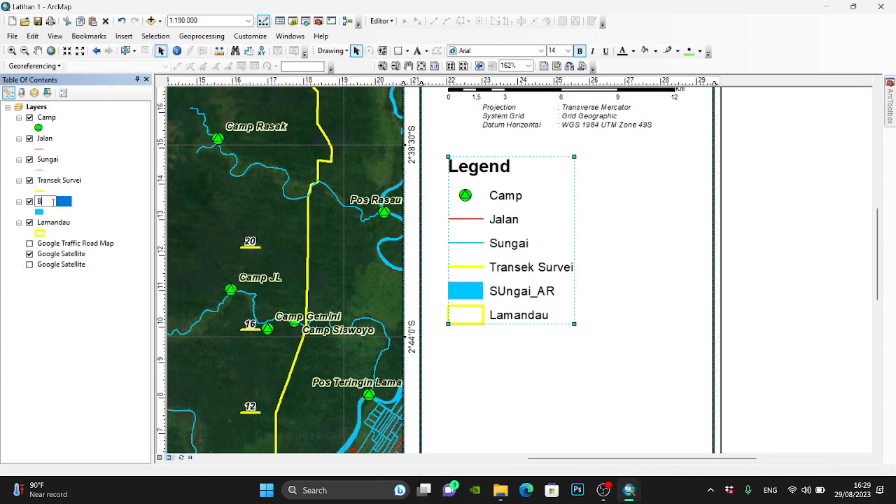
text(adan Air)
key(Return)
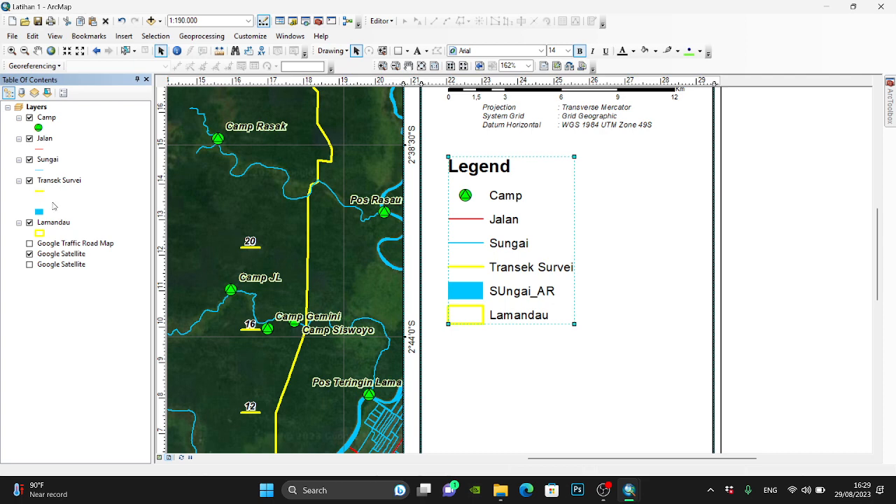
- Change the outline color of the Lamandau boundary symbol to orange
click(39, 233)
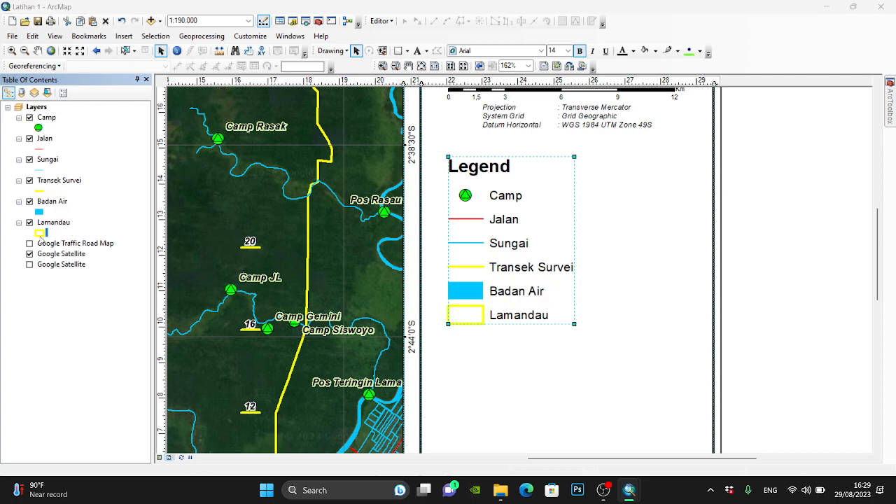
click(730, 190)
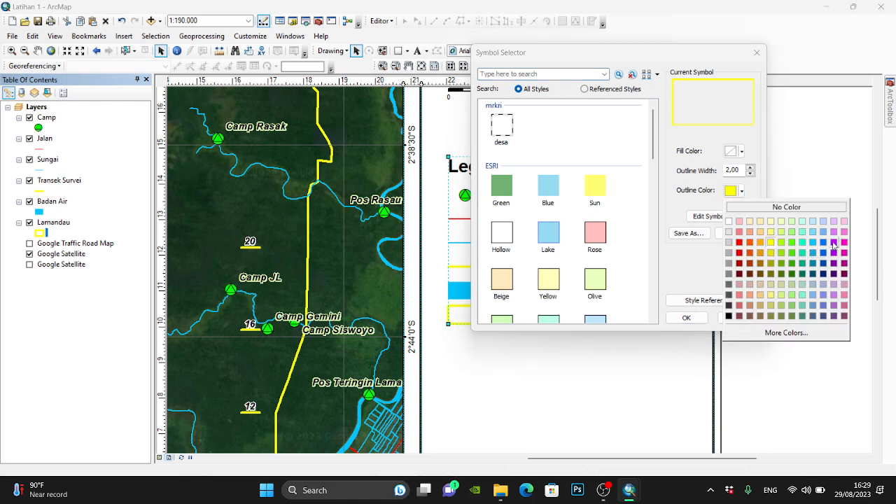
click(803, 243)
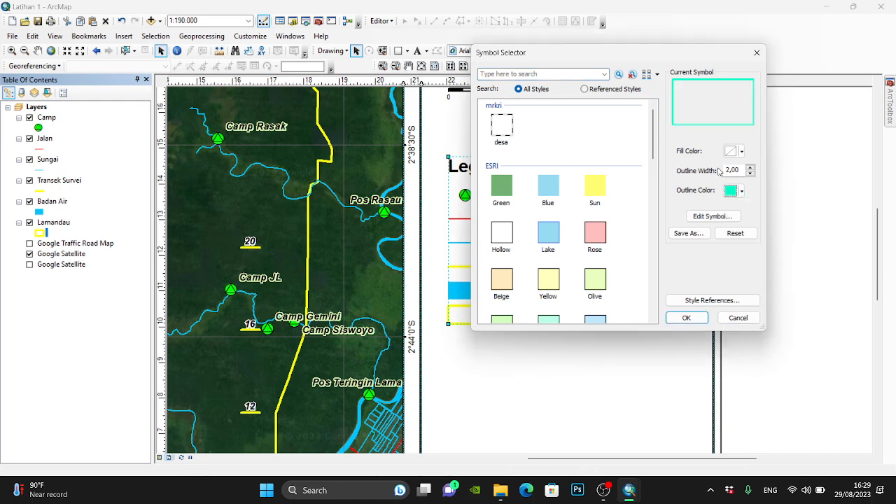
click(731, 190)
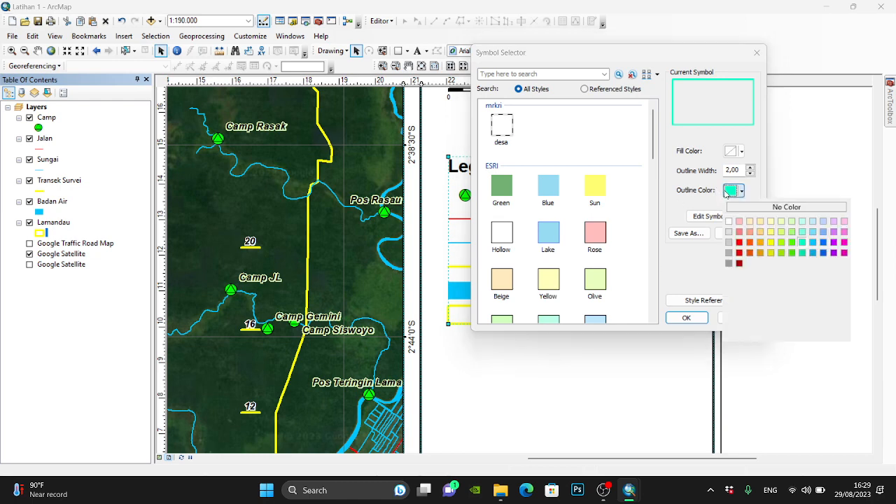
click(761, 242)
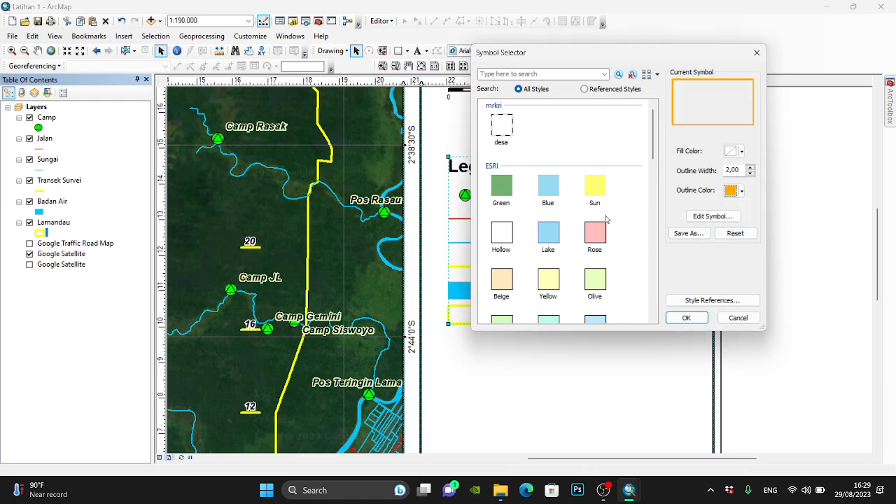
click(686, 318)
- Rename the Lamandau layer as "Batas SM Lamandau"
click(66, 222)
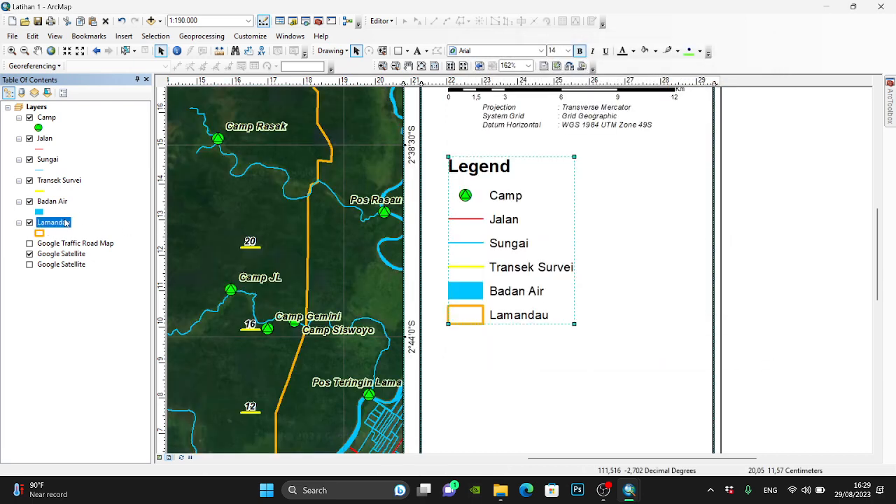
click(67, 222)
text(Batas SM-Lam)
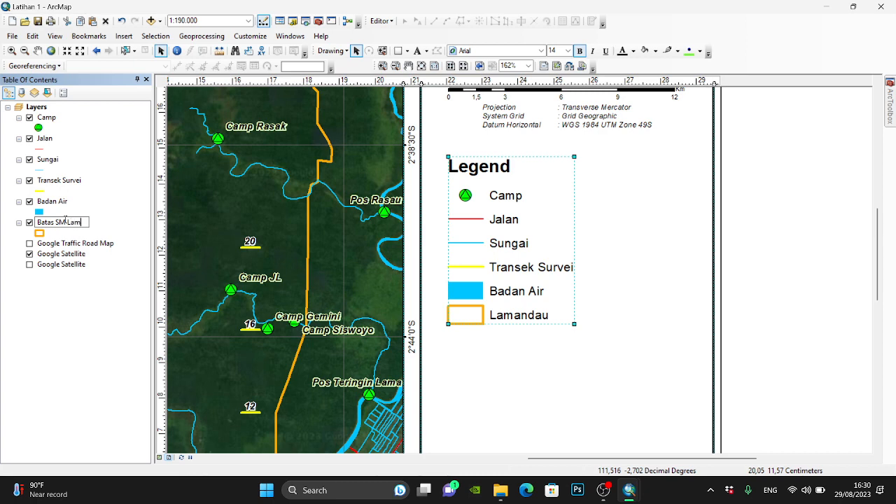
key(BackSpace)
key(BackSpace)
key(BackSpace)
key(BackSpace)
text( Lamandau)
key(Return)
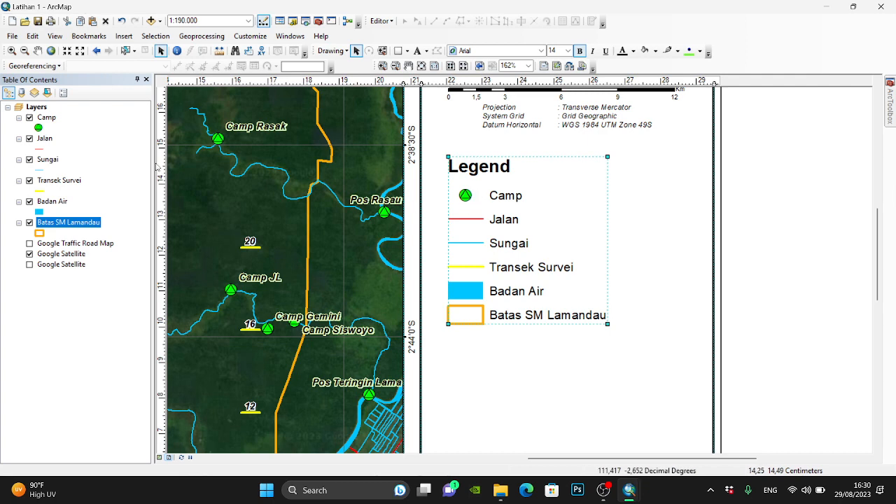
- Shift the legend slightly right and down within the title block, and clear the selection
right_click(485, 201)
click(726, 235)
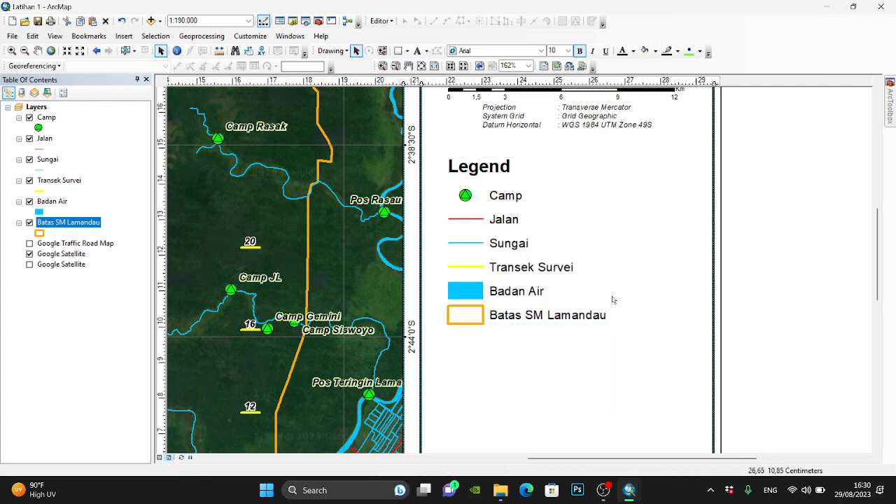
scroll(645, 270, down, 3)
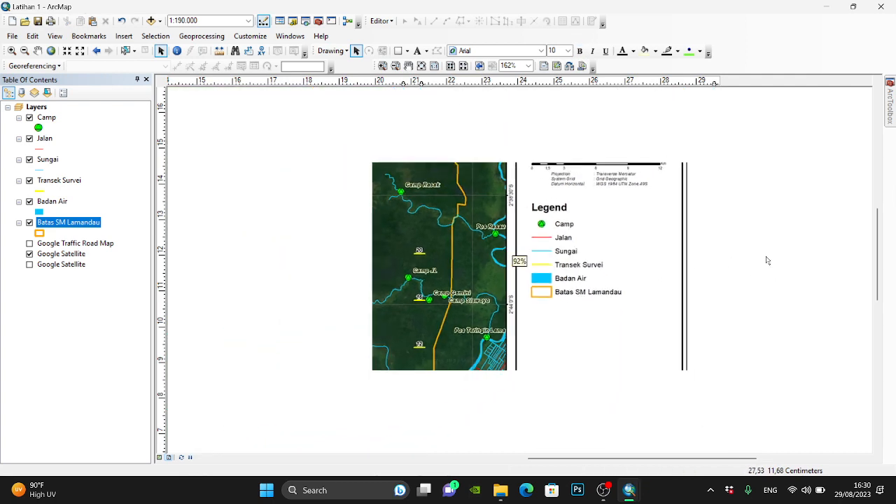
click(583, 266)
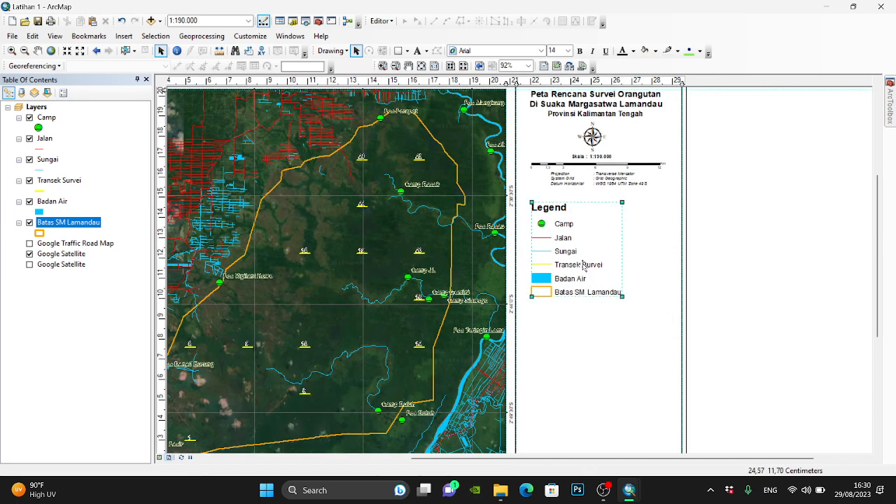
drag(583, 266, 586, 268)
click(721, 272)
click(627, 498)
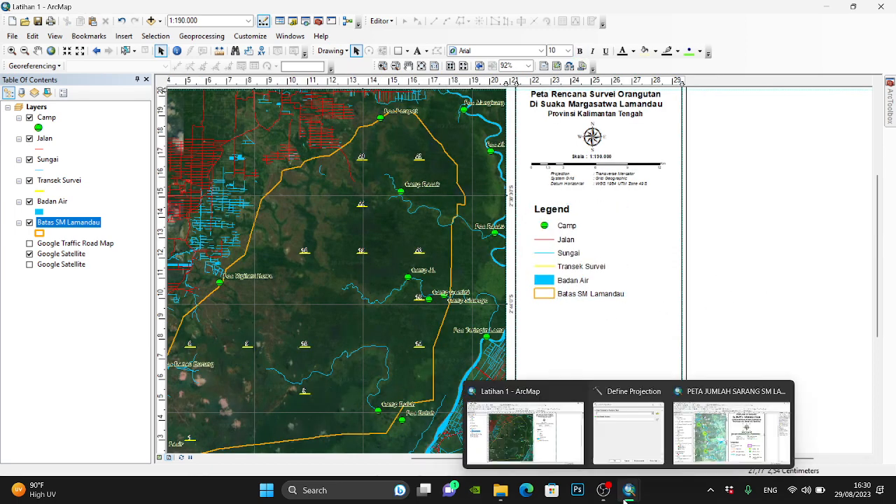
click(561, 419)
click(622, 493)
click(620, 493)
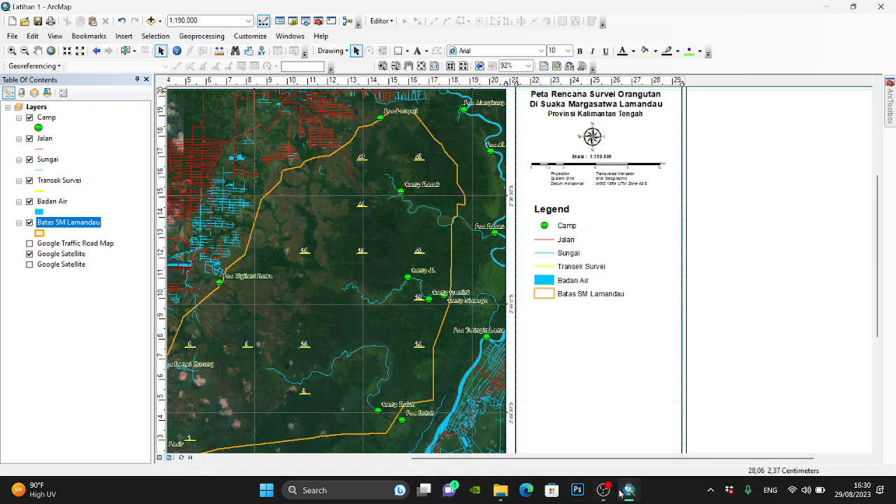
- In the PETA JUMLAH SARANG SM LAMANDAU map, select the complete Kalimantan Tengah situation inset with its title box and location key, and copy it
click(620, 493)
click(732, 434)
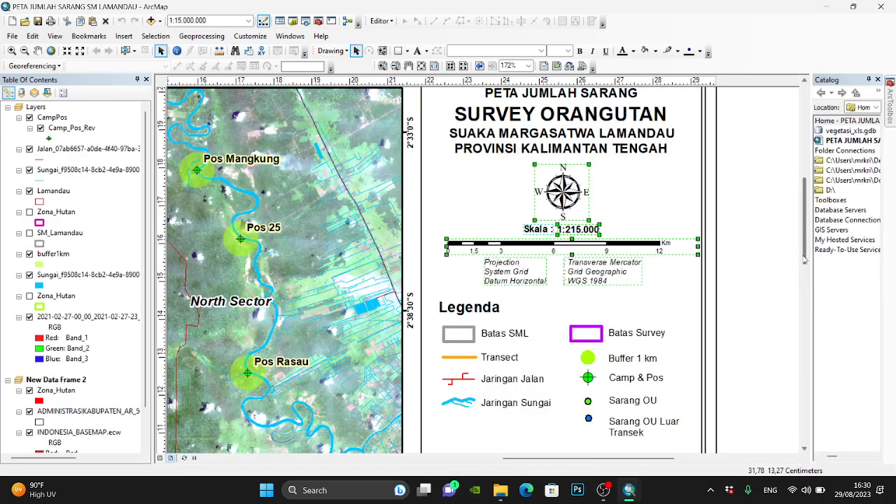
drag(804, 259, 804, 326)
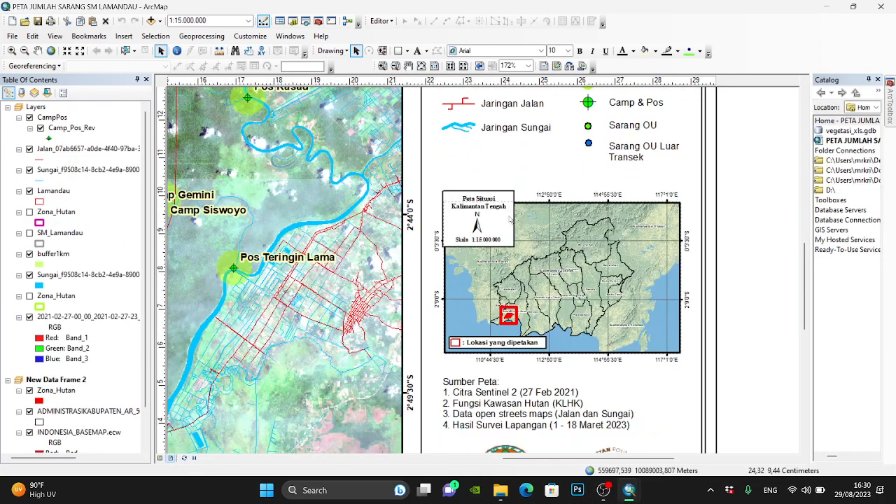
drag(402, 168, 768, 382)
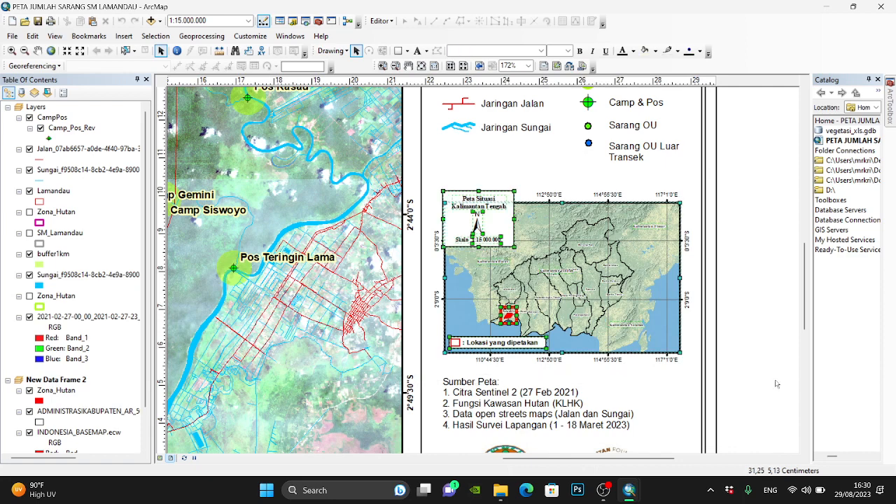
click(629, 490)
click(525, 420)
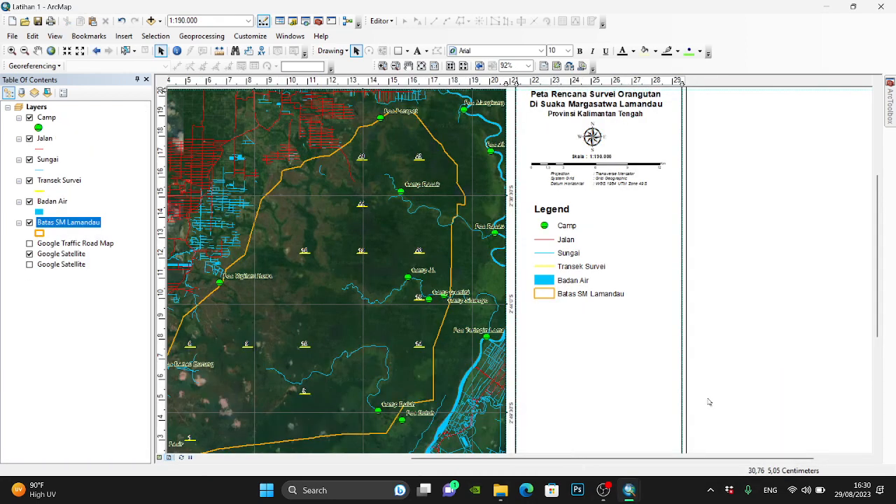
click(629, 490)
click(735, 430)
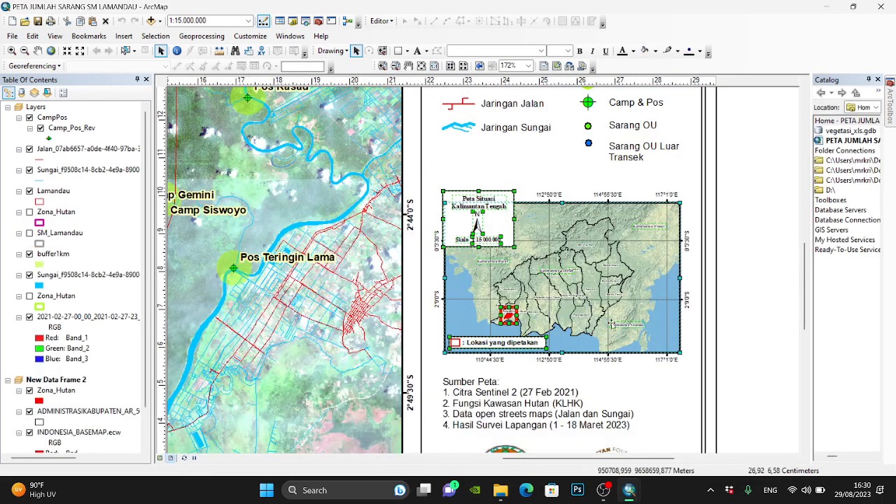
right_click(585, 288)
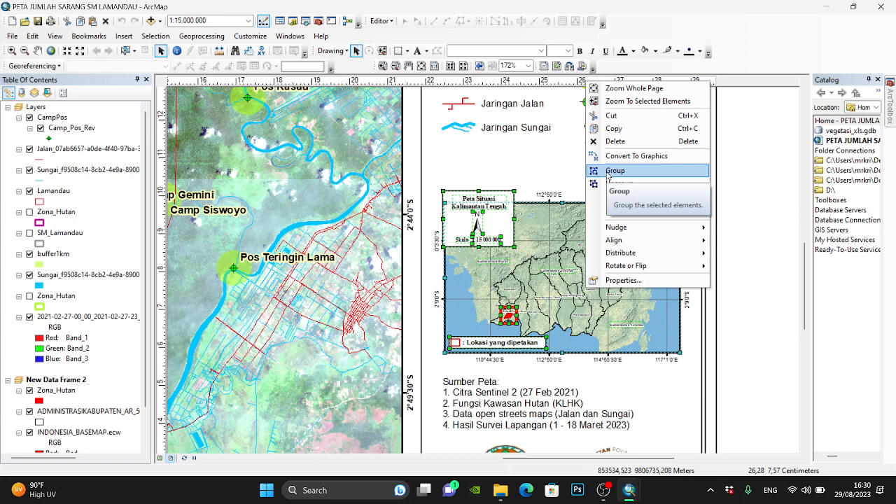
click(591, 308)
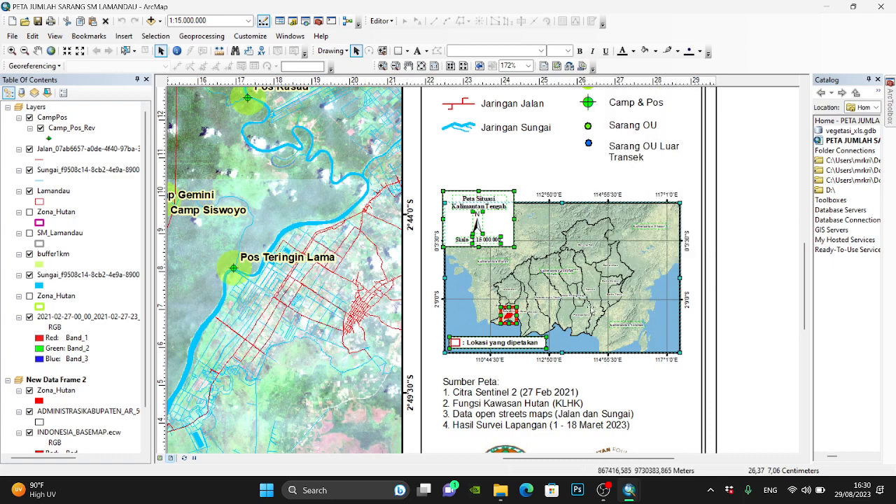
right_click(590, 309)
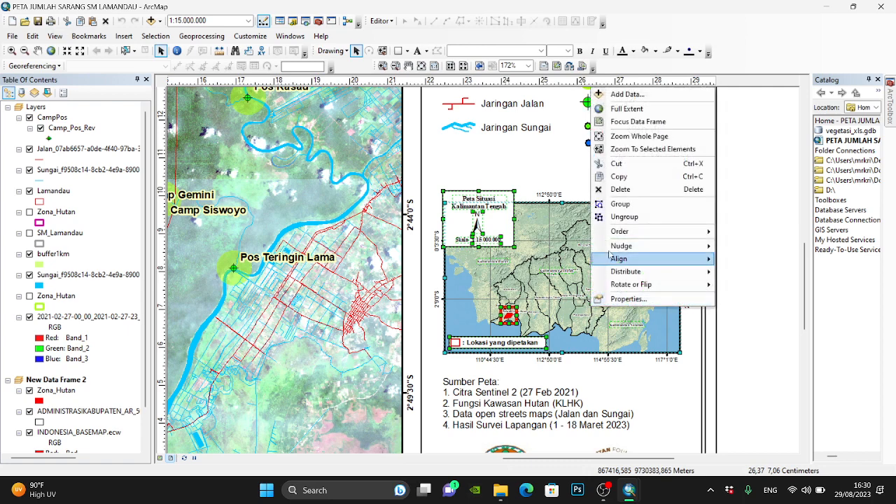
click(620, 177)
- Back in Latihan 1, dismiss the Define Projection dialog, paste the situation inset and position it below the legend
mouse_move(639, 499)
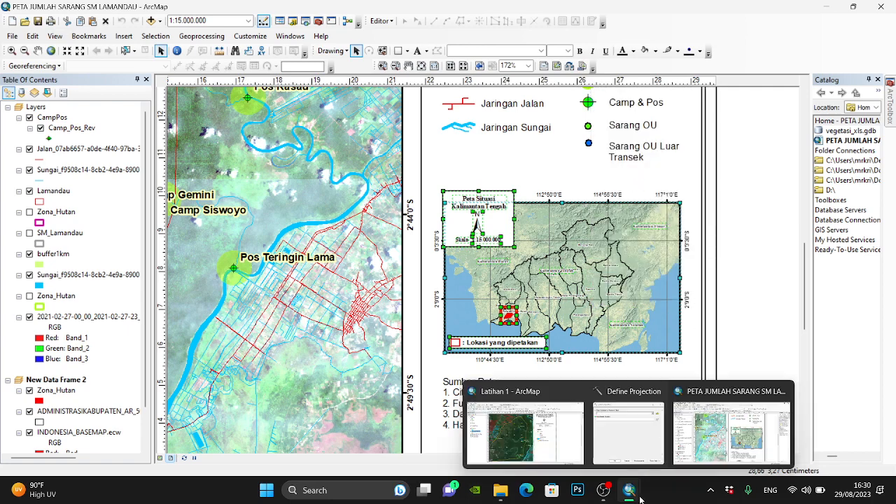
click(616, 452)
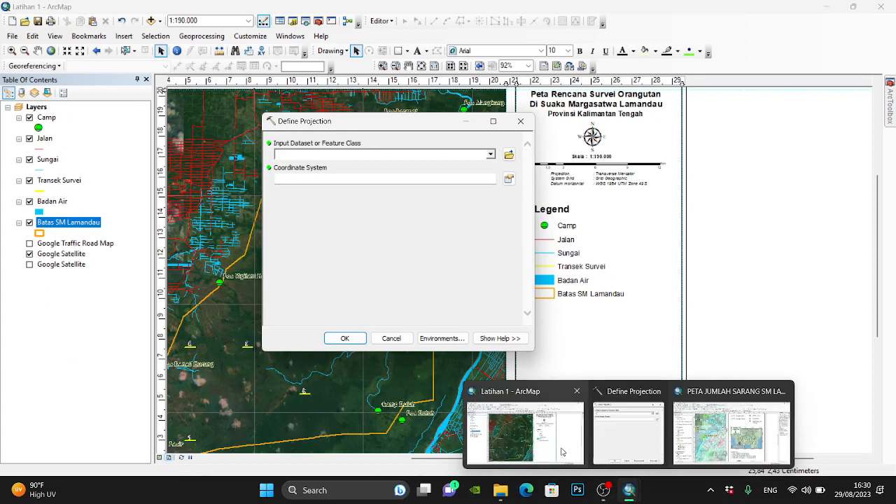
click(562, 452)
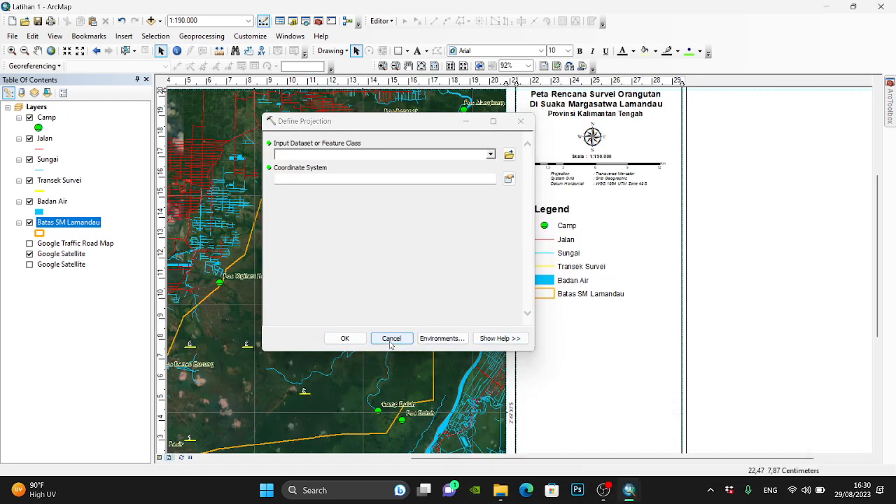
click(391, 339)
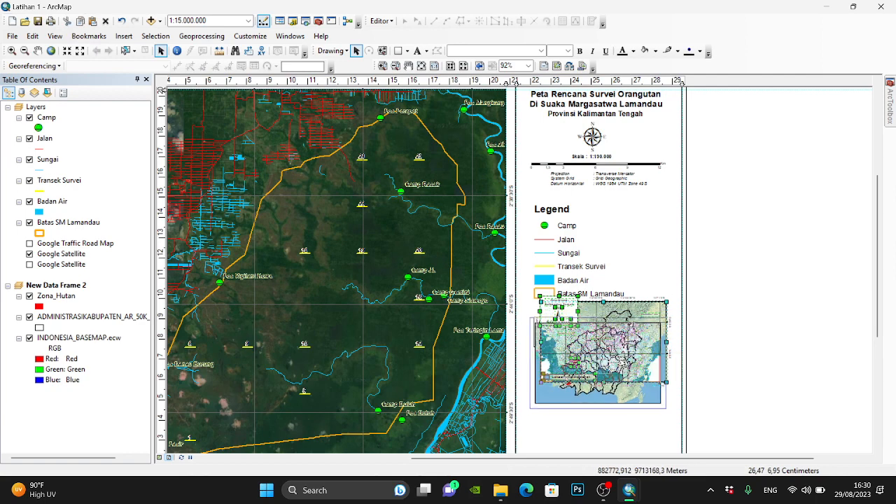
scroll(687, 443, down, 2)
scroll(686, 443, down, 1)
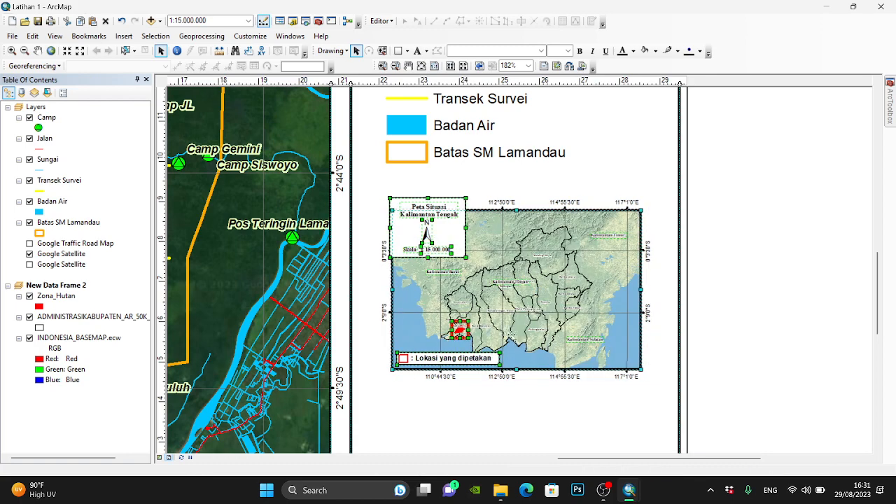
- Move the Kalimantan Tengah label in the situation inset slightly down, clear of the Gunungmas label
scroll(509, 336, down, 1)
scroll(509, 336, down, 1)
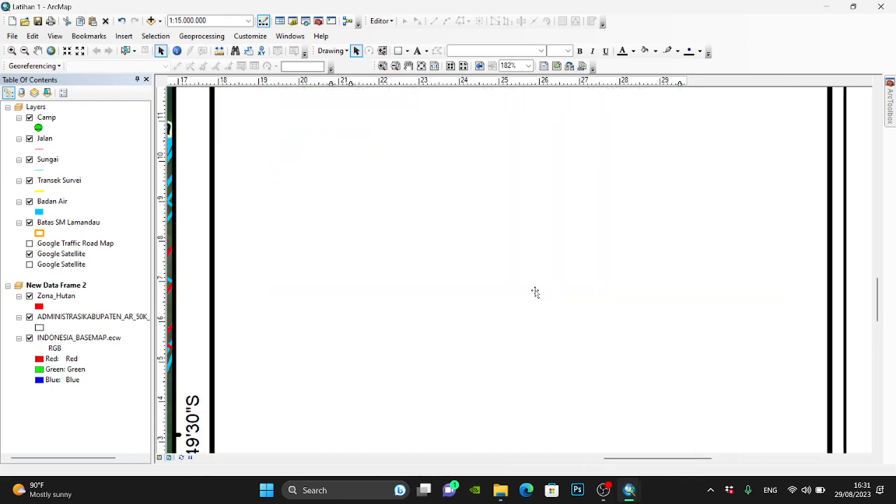
scroll(524, 284, down, 1)
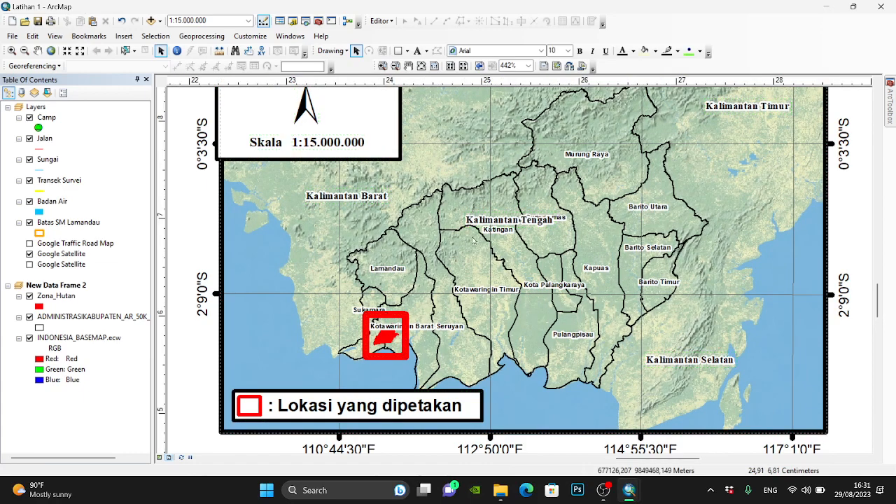
click(534, 221)
drag(533, 221, 542, 256)
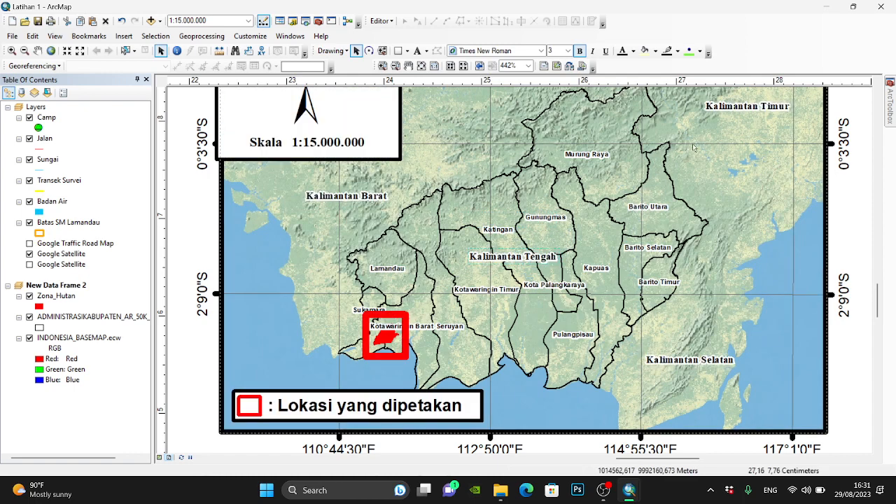
scroll(620, 261, down, 5)
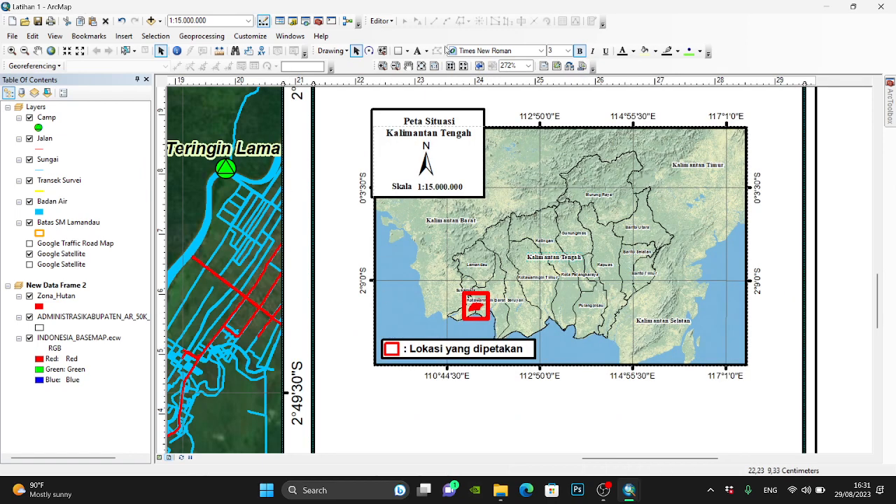
click(422, 67)
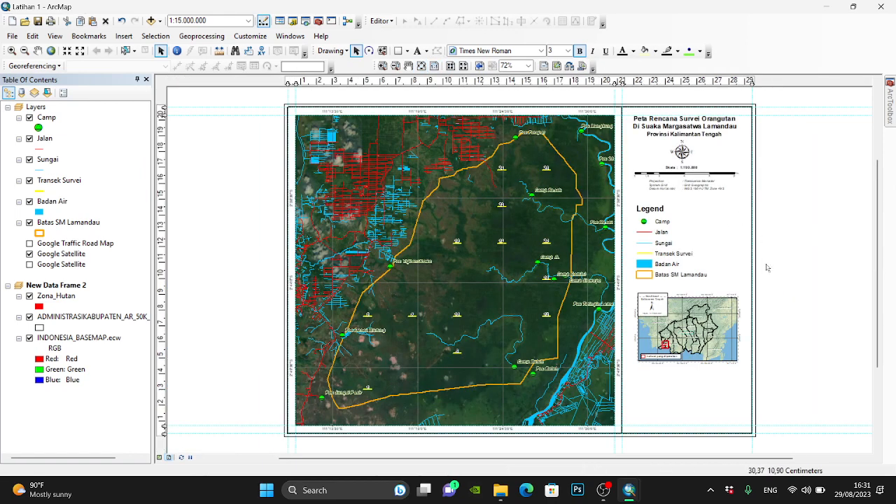
scroll(701, 330, up, 3)
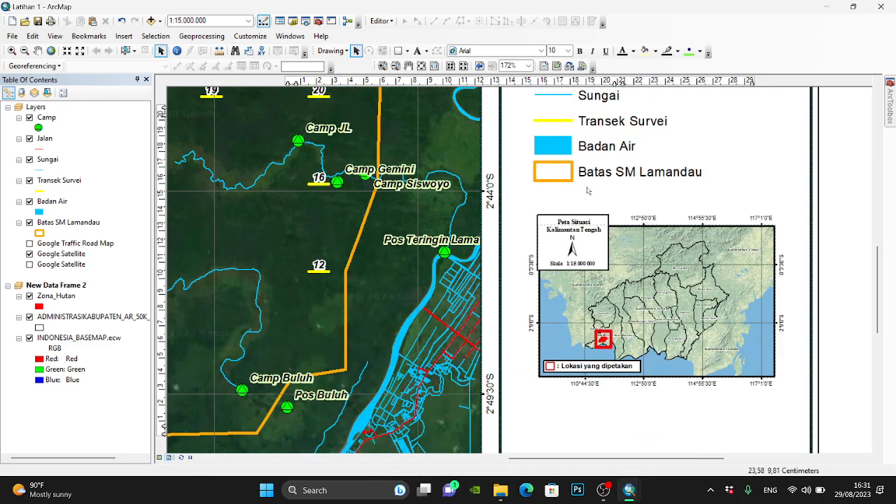
- Insert a new empty data frame, move it below the situation inset and shrink it to about the inset's width
click(421, 65)
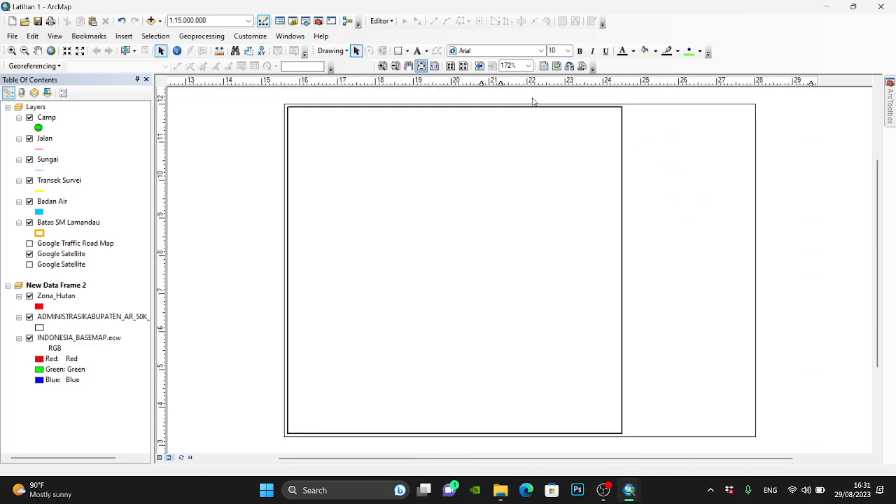
click(126, 41)
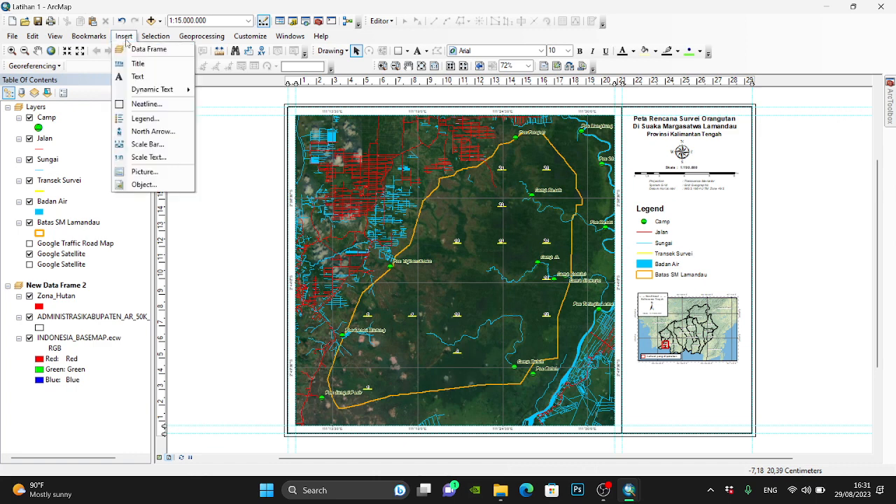
click(158, 54)
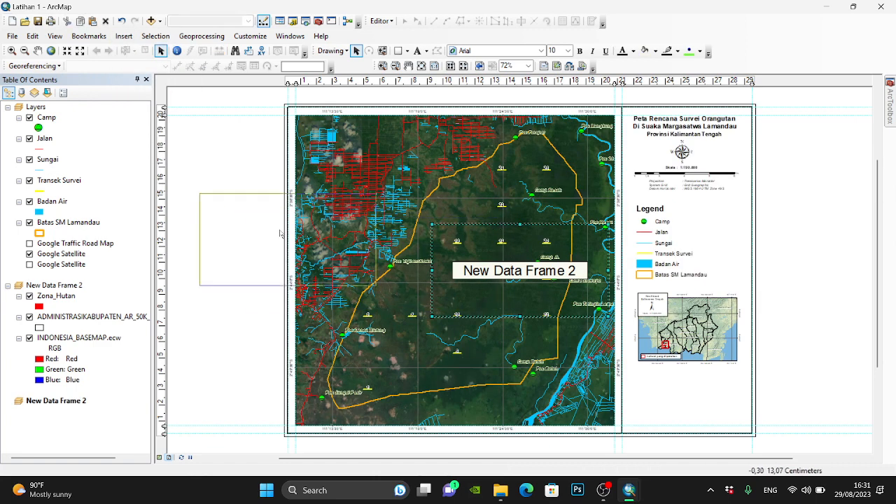
drag(510, 259, 722, 415)
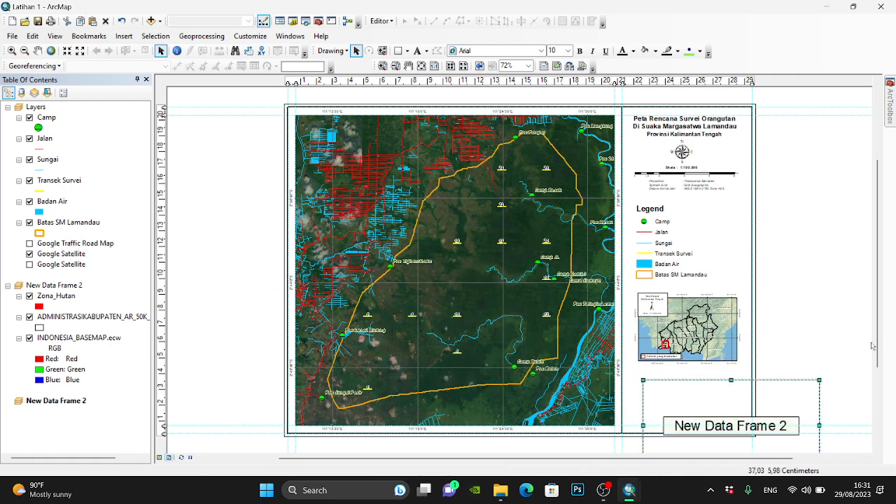
drag(877, 342, 885, 386)
drag(817, 345, 736, 345)
drag(688, 389, 688, 374)
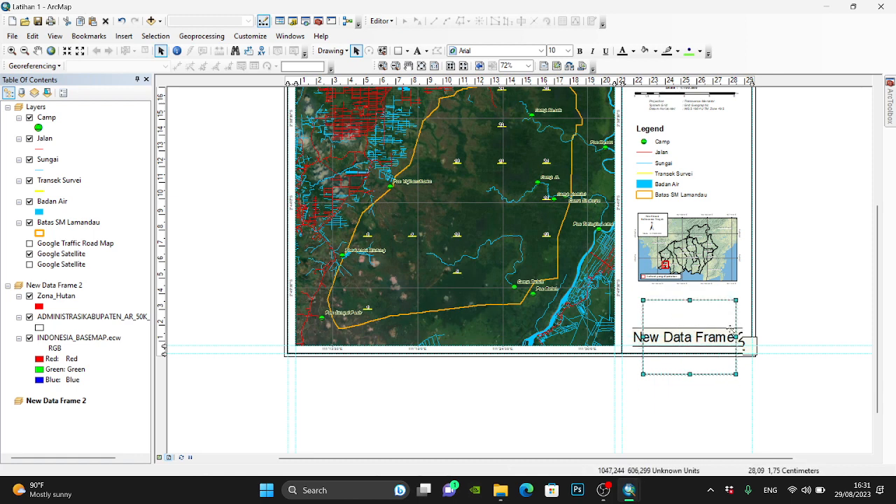
- Shift the empty data frame toward the page's lower-right corner and delete it
scroll(815, 386, down, 2)
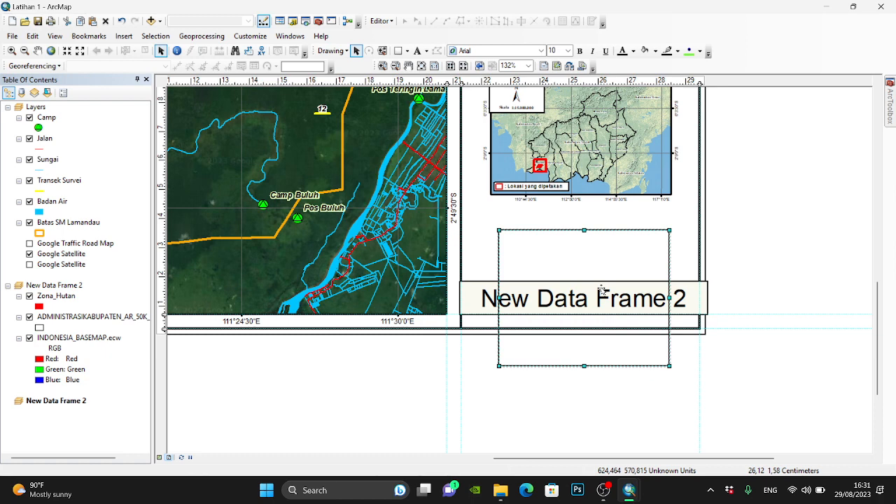
drag(602, 292, 644, 329)
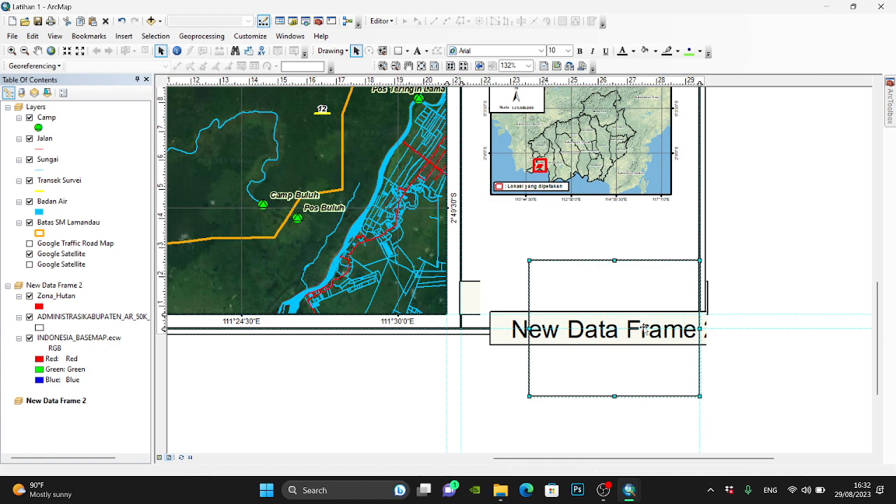
key(Delete)
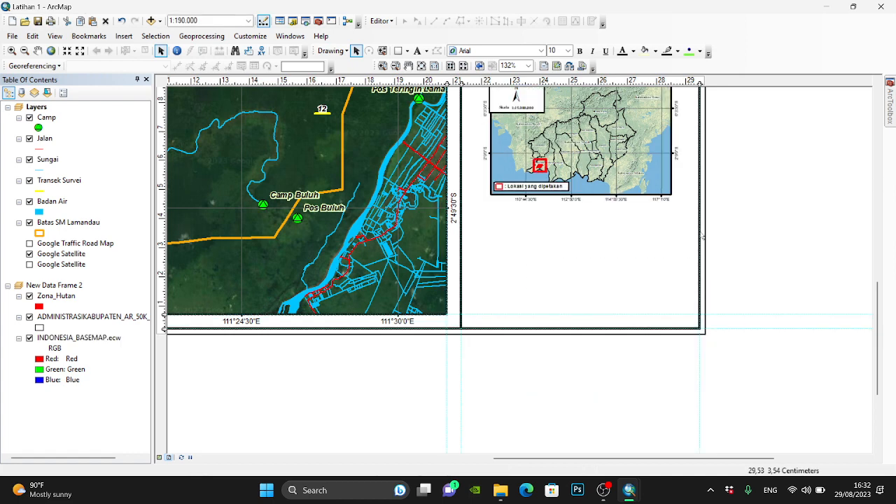
- Copy the Sumber Peta list, both logos and the organisation captions from the PETA JUMLAH SARANG SM LAMANDAU map and paste them into Latihan 1
click(422, 65)
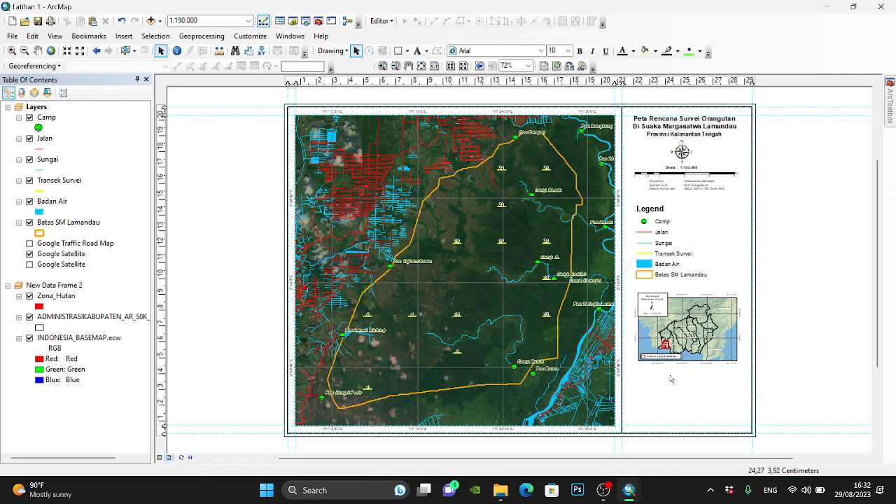
drag(878, 365, 888, 394)
scroll(846, 390, up, 2)
click(629, 494)
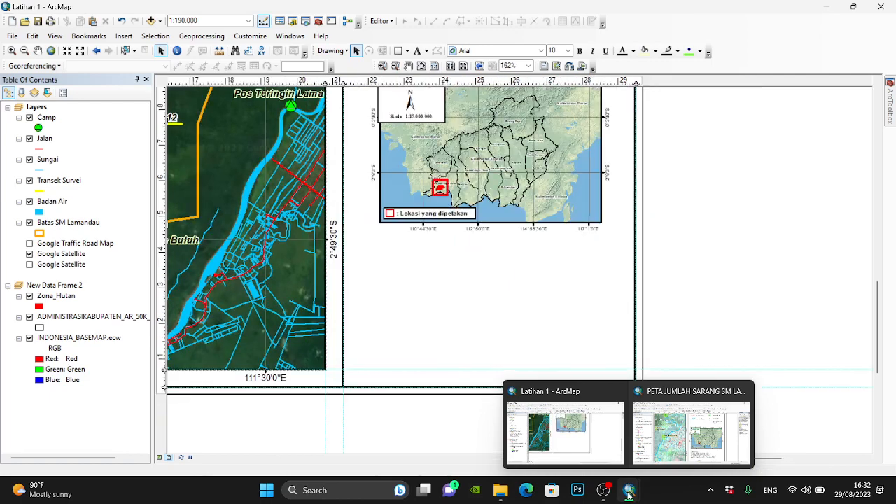
click(692, 431)
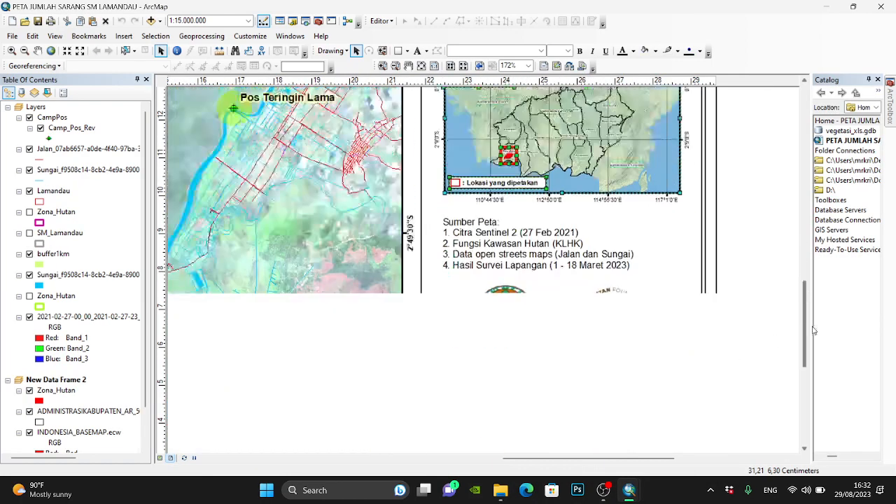
drag(812, 327, 818, 349)
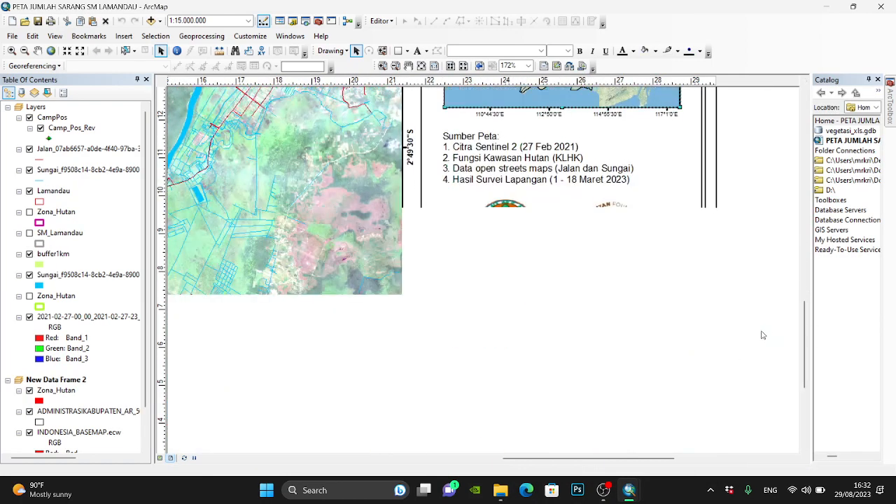
drag(762, 351, 425, 124)
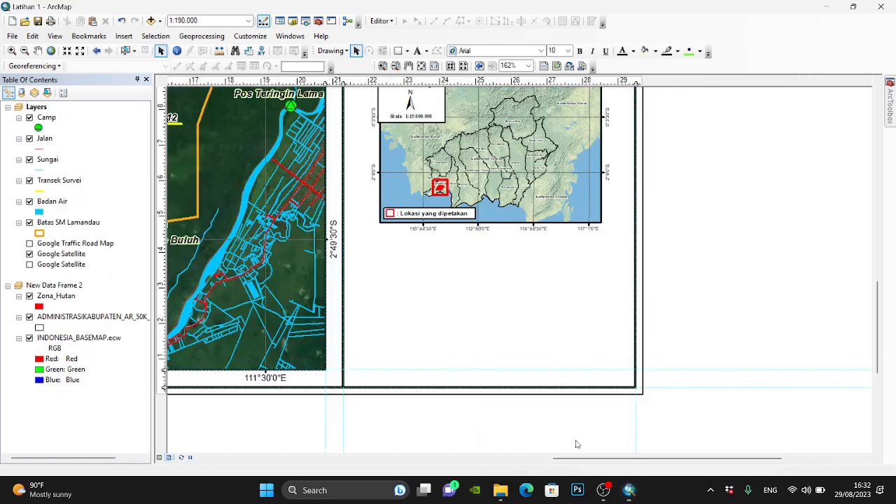
click(585, 424)
key(ctrl+v)
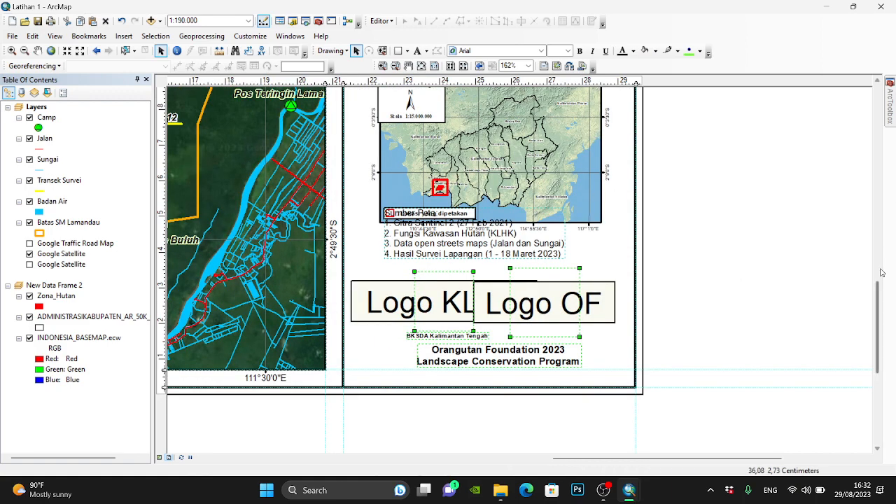
- Scale the legend down slightly, keeping its title in place above the situation inset, and clear the selection
drag(879, 284, 865, 234)
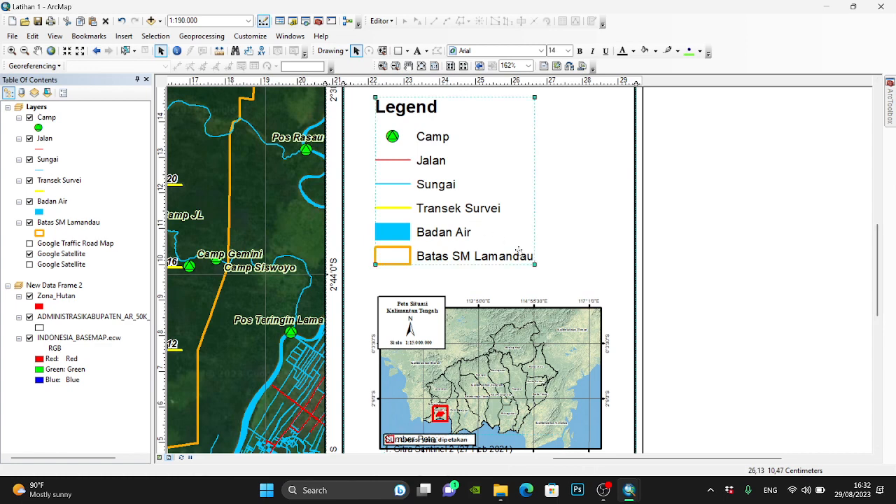
click(522, 248)
click(672, 224)
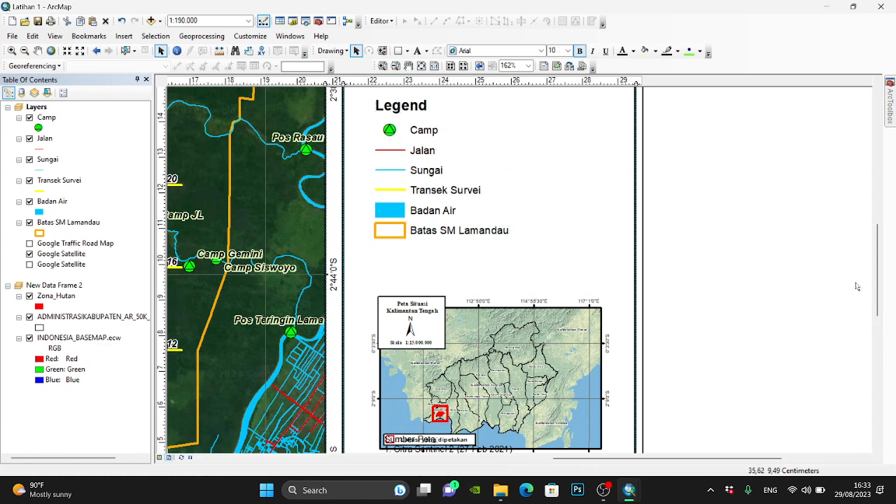
- Move the whole situation inset, including its title box and key, up until it clears the Sumber Peta list, and clear the selection
drag(885, 287, 885, 312)
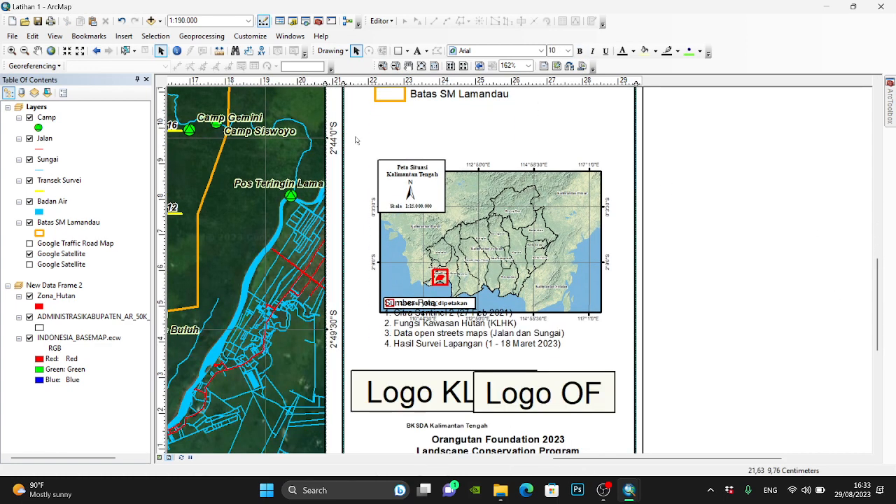
drag(343, 136, 663, 327)
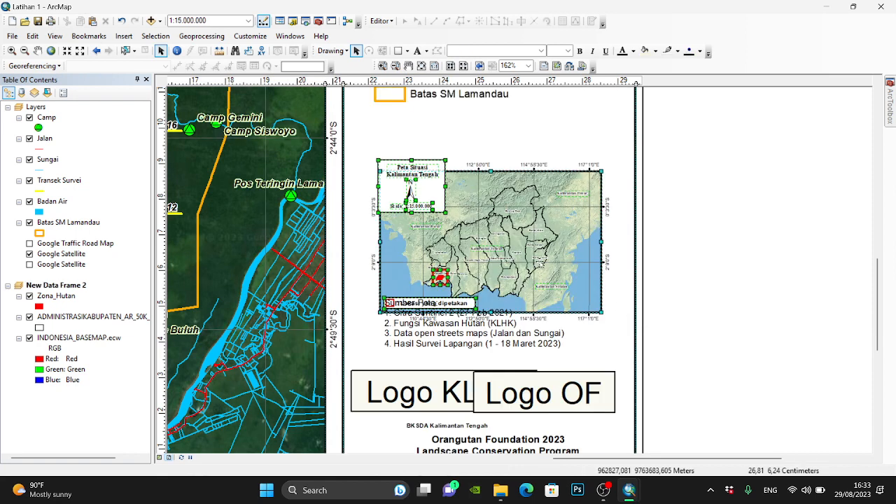
key(Up)
key(Up)
key(Up)
key(Up)
key(Up)
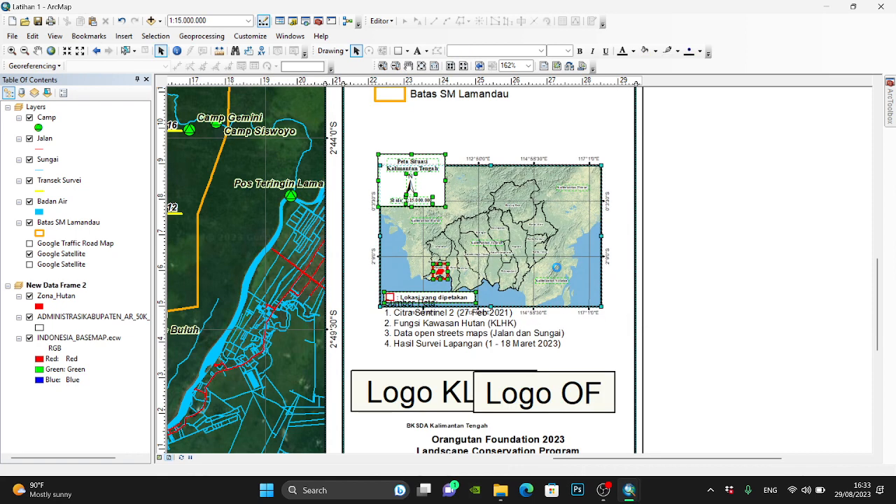
key(Up)
key(Up)
key(Up)
key(Up)
key(Up)
key(Up)
key(Up)
key(Up)
key(Up)
key(Up)
key(Up)
key(Up)
key(Up)
key(Up)
key(Up)
key(Up)
key(Up)
key(Up)
key(Up)
key(Up)
click(772, 278)
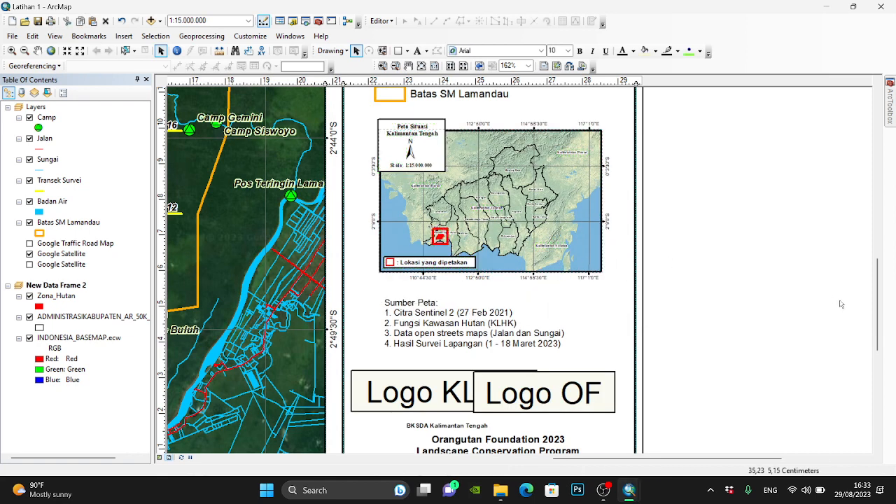
drag(878, 314, 879, 341)
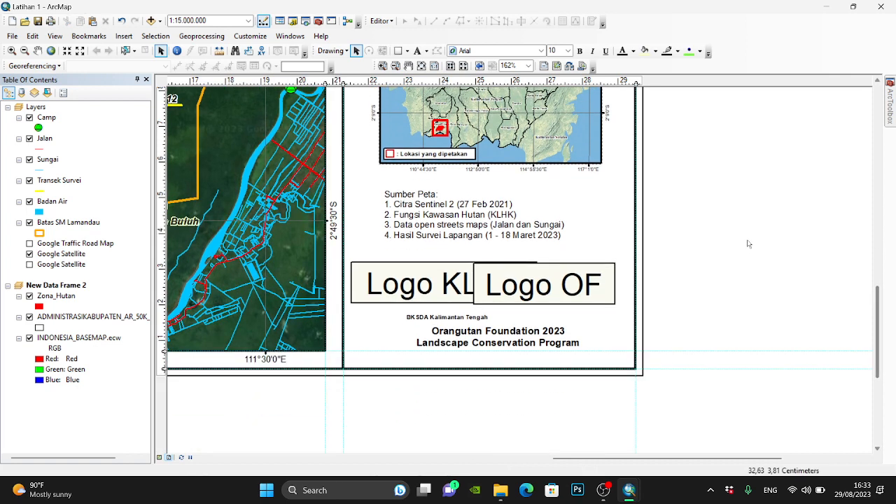
double_click(432, 287)
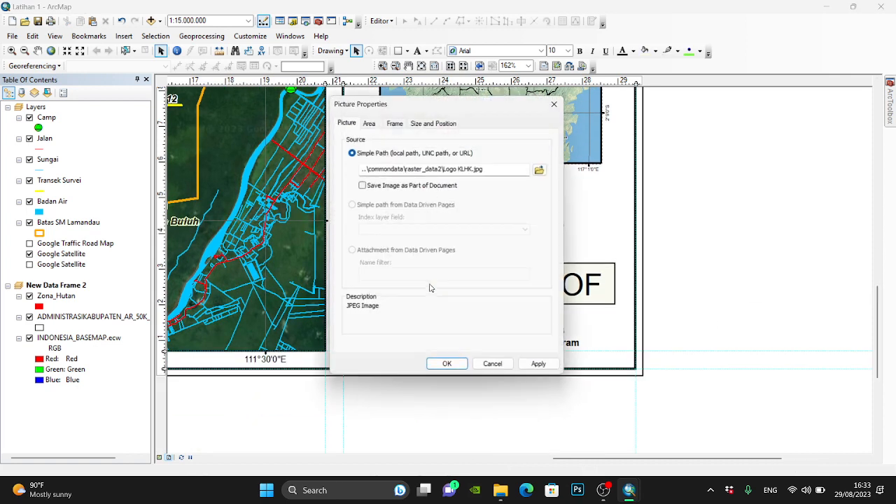
click(544, 171)
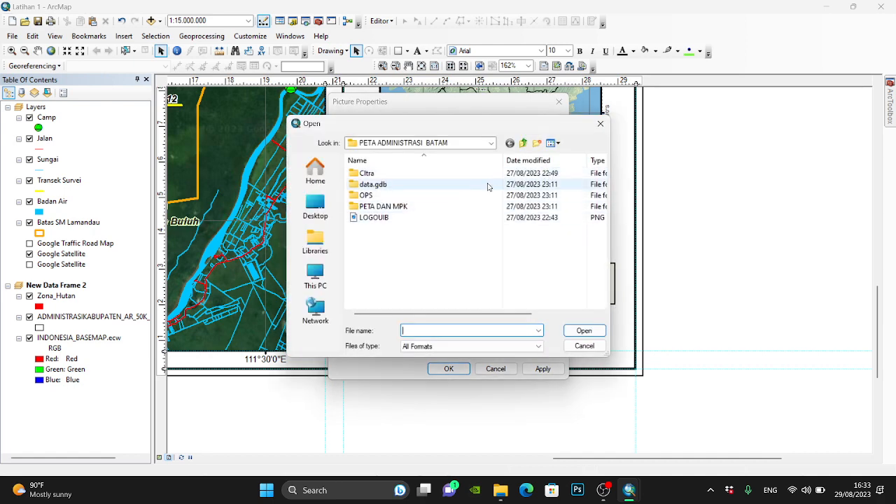
click(526, 143)
scroll(430, 205, down, 1)
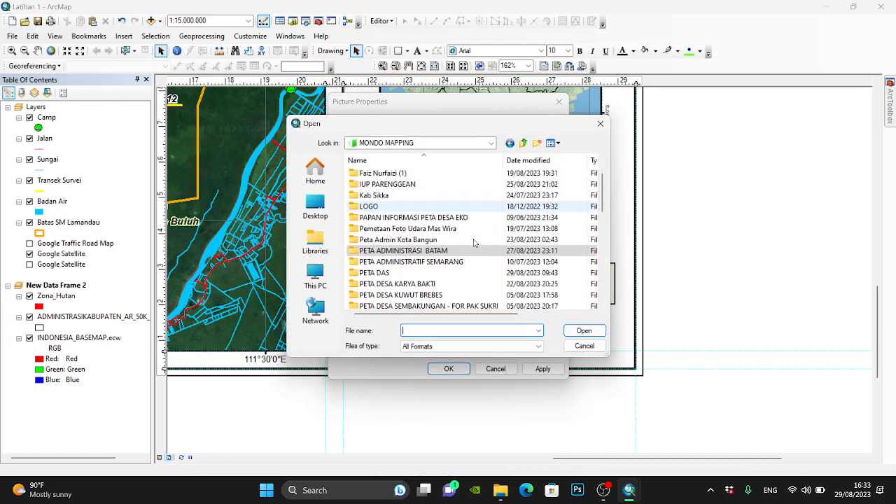
scroll(430, 205, down, 8)
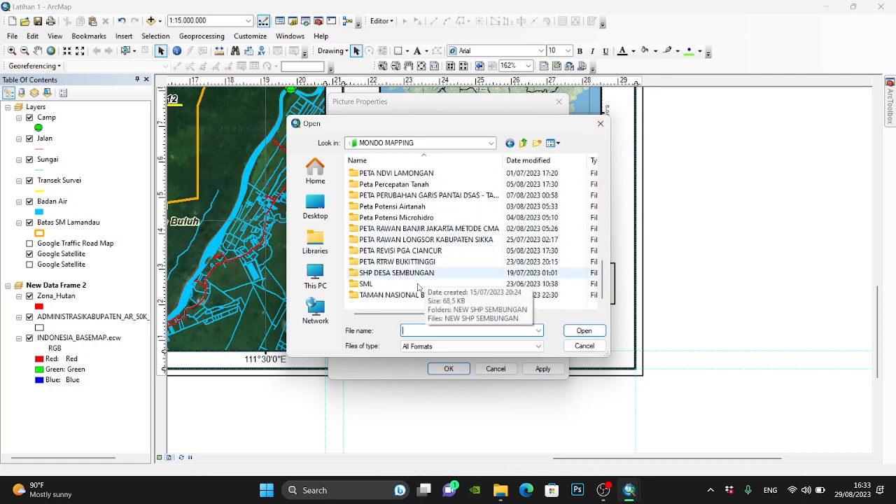
scroll(415, 289, up, 10)
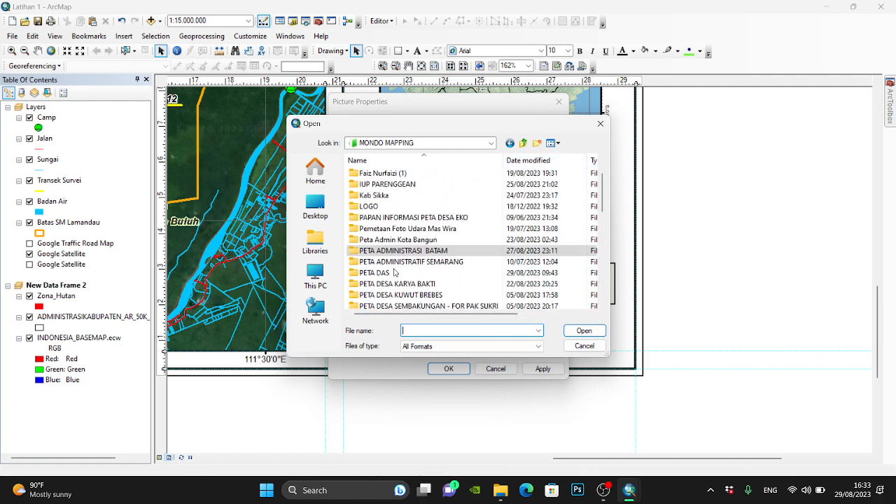
scroll(396, 271, down, 3)
scroll(396, 272, up, 3)
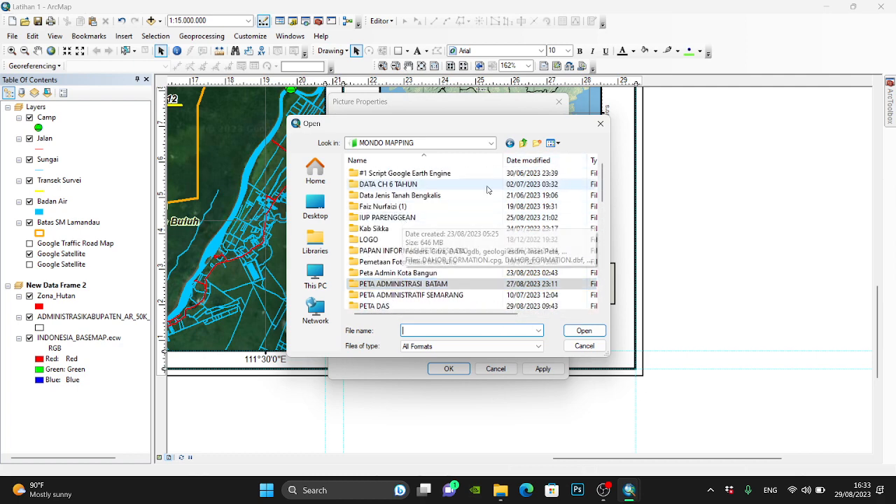
click(523, 145)
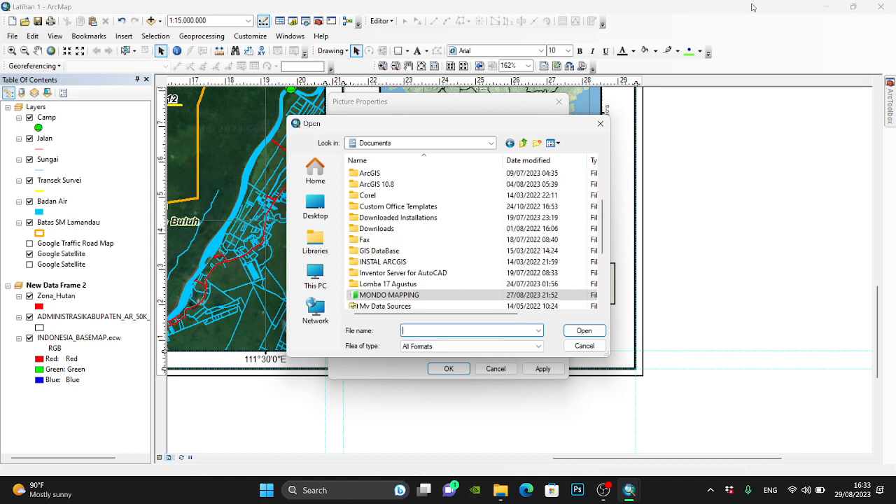
click(600, 123)
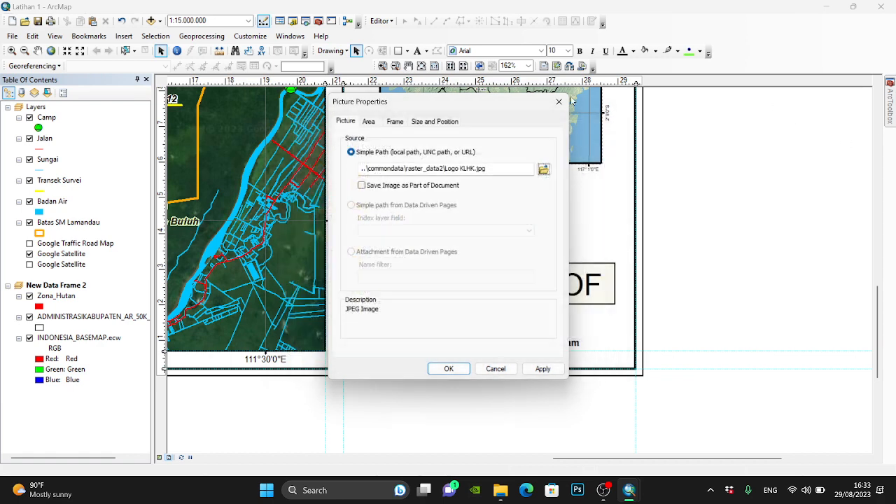
click(558, 101)
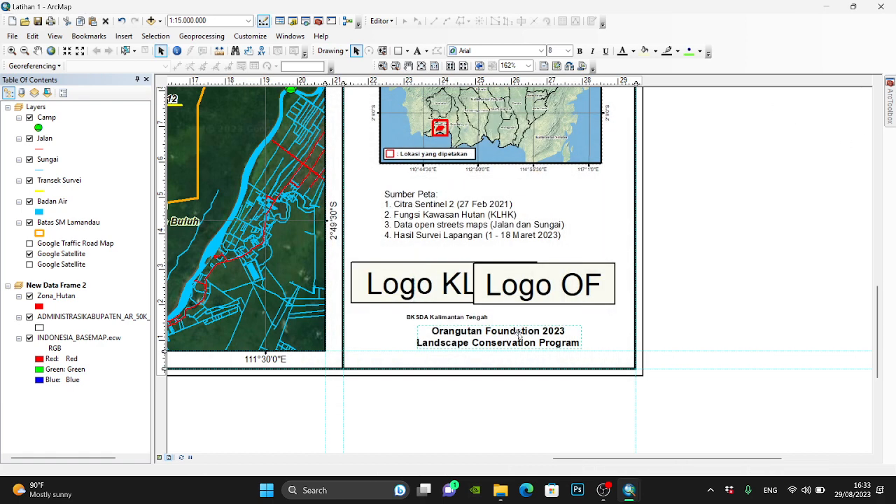
- Remove the fourth entry, Hasil Survei Lapangan, from the Sumber Peta text
click(518, 336)
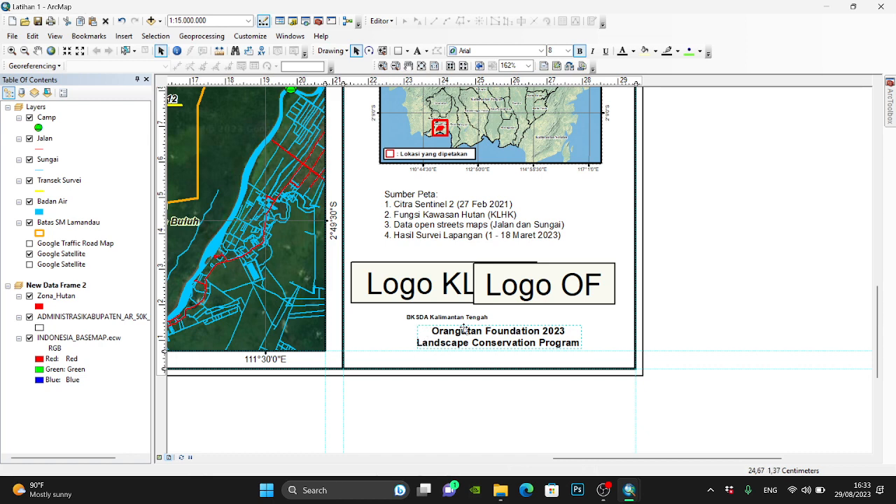
drag(733, 252, 807, 350)
click(433, 208)
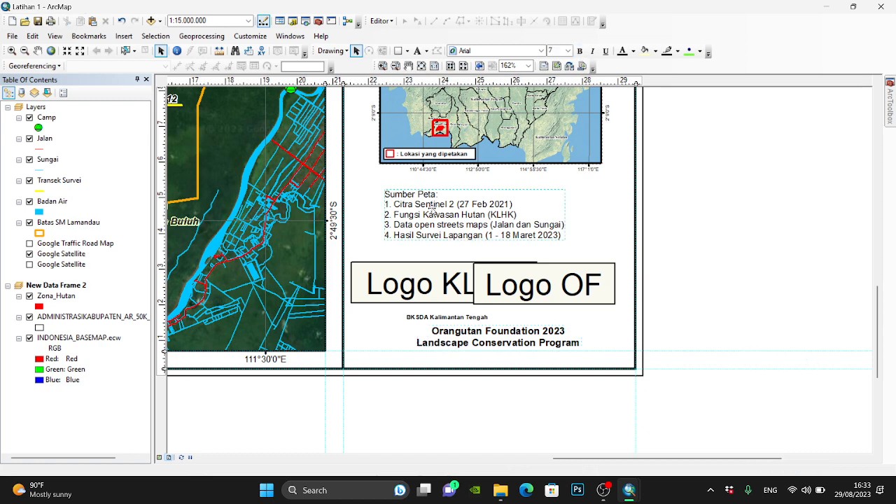
double_click(432, 208)
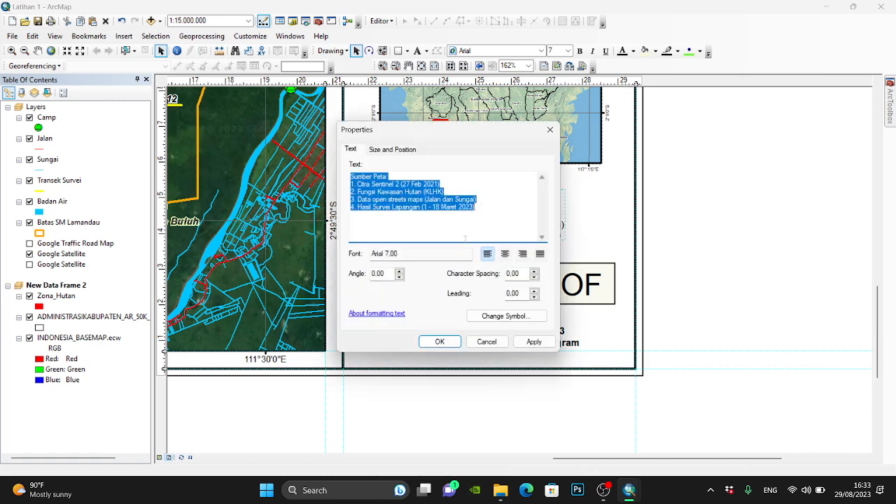
click(408, 207)
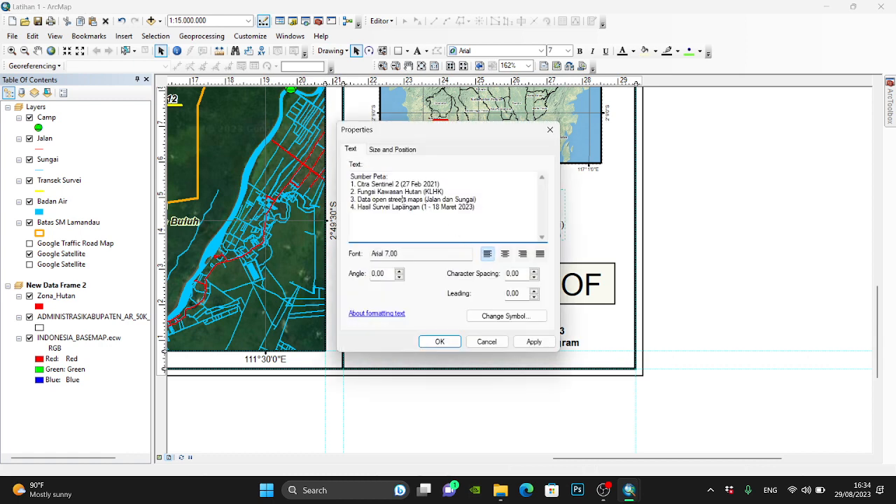
drag(486, 213, 344, 216)
key(Delete)
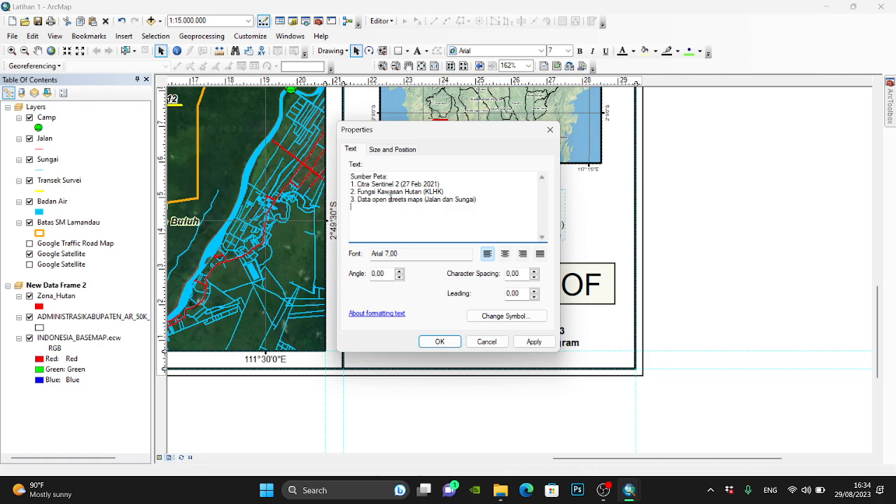
- Change the first Sumber Peta entry to "Citra Google Earth" and apply the edited text
drag(451, 192, 355, 193)
click(376, 183)
drag(426, 176, 449, 185)
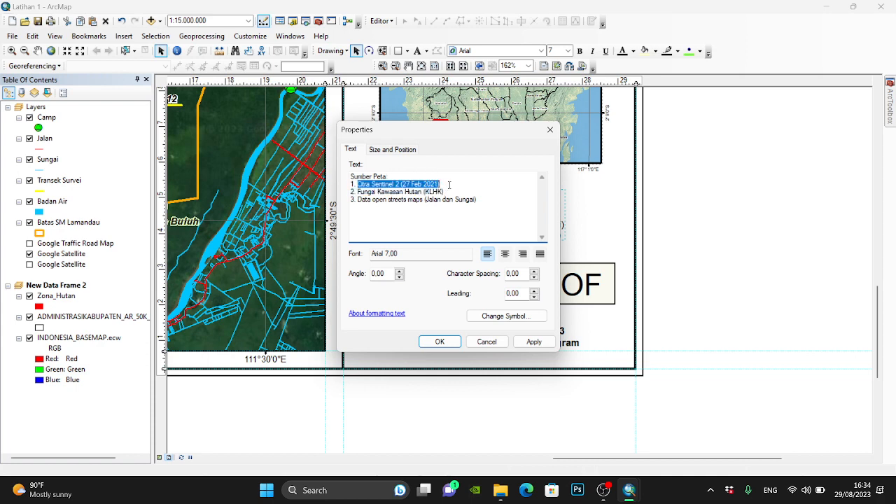
text(Citra Google Earth)
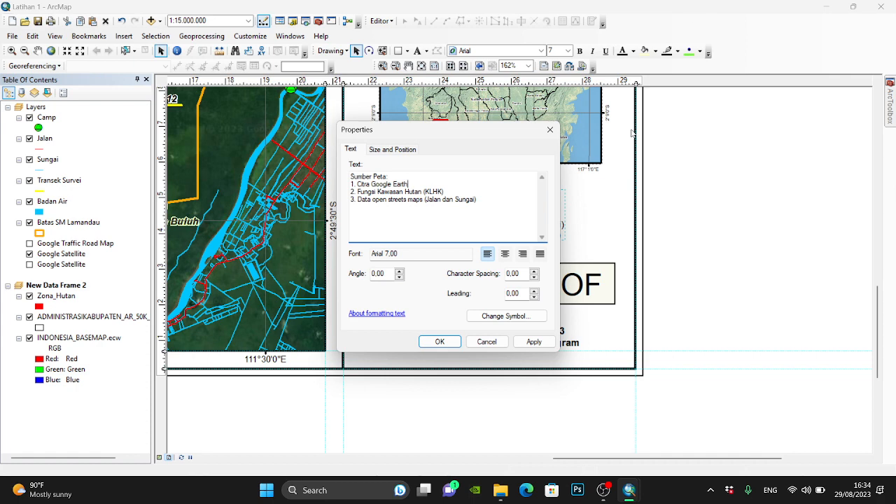
click(441, 338)
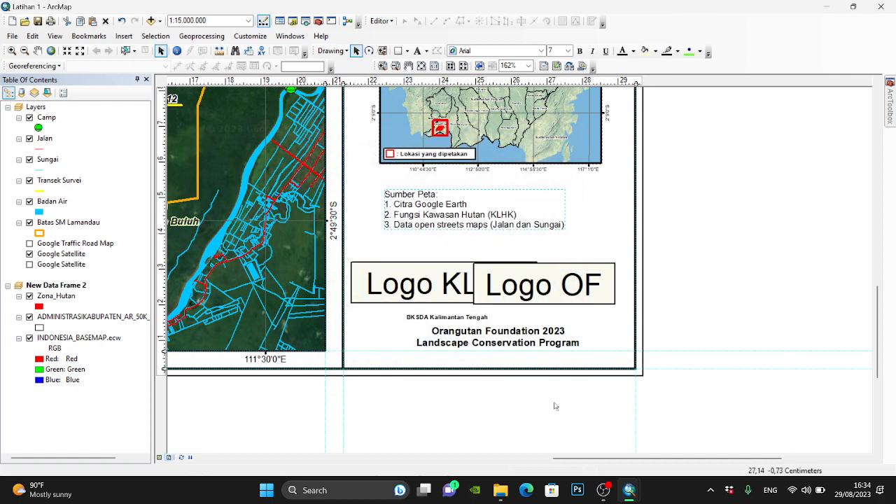
- Open the KLHK logo's picture source for replacement and search the One Touch (H:) drive and its #8 OF-UK INDONESIA folder for a logo file
double_click(432, 305)
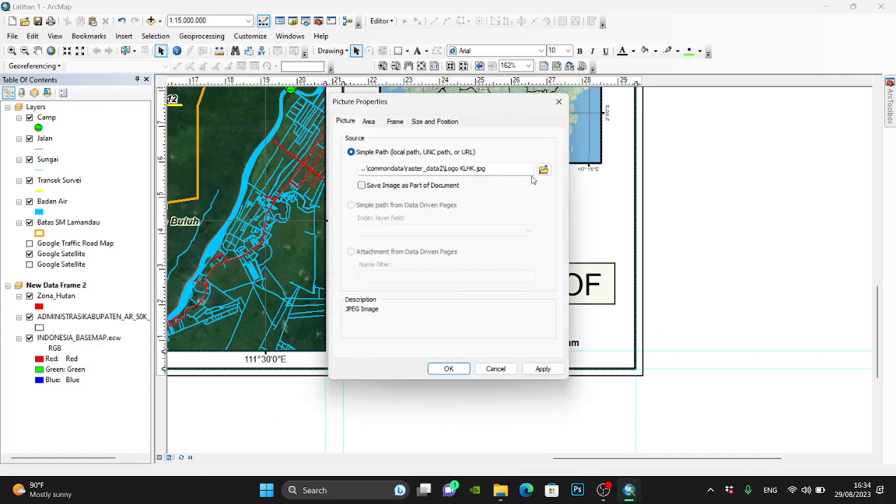
click(540, 170)
click(315, 275)
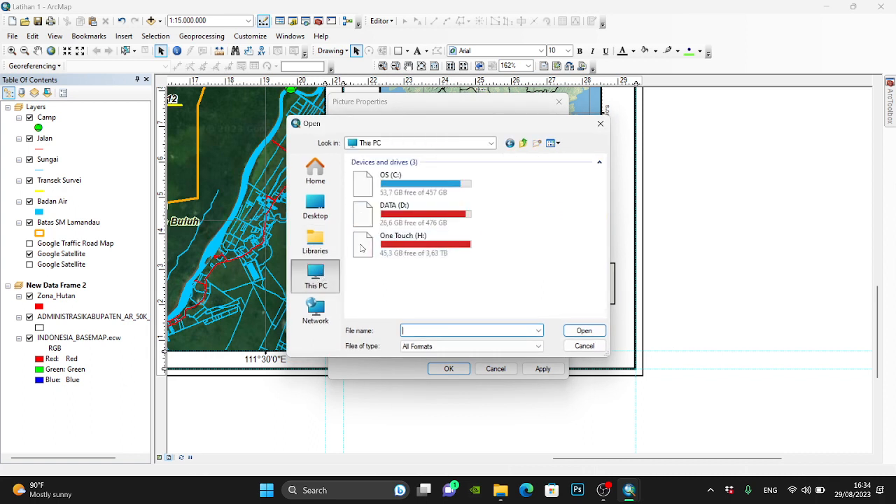
double_click(424, 236)
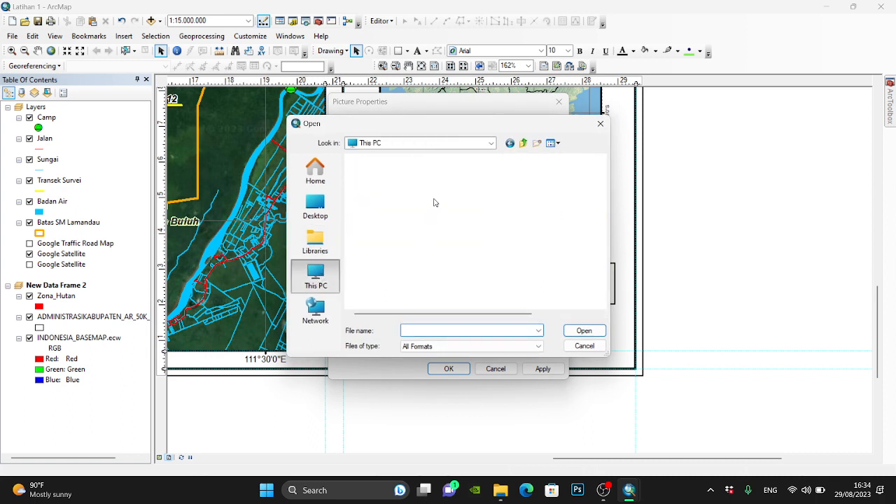
scroll(466, 210, down, 1)
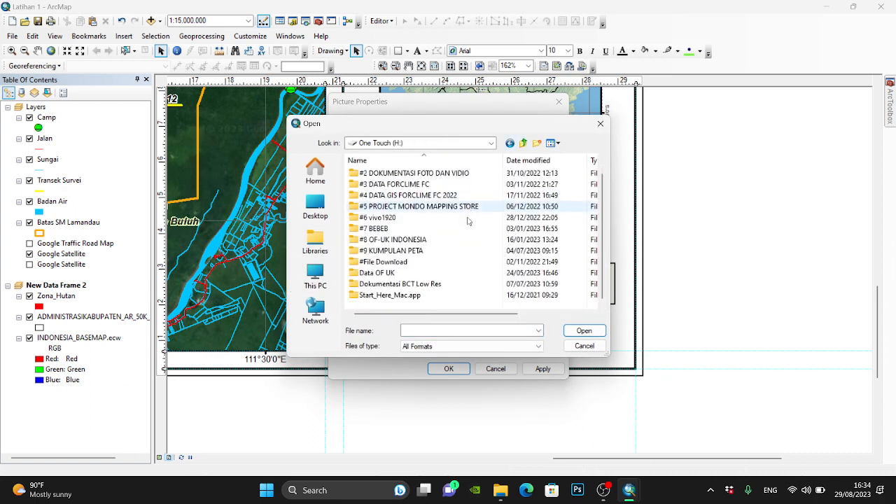
double_click(441, 240)
scroll(441, 238, down, 4)
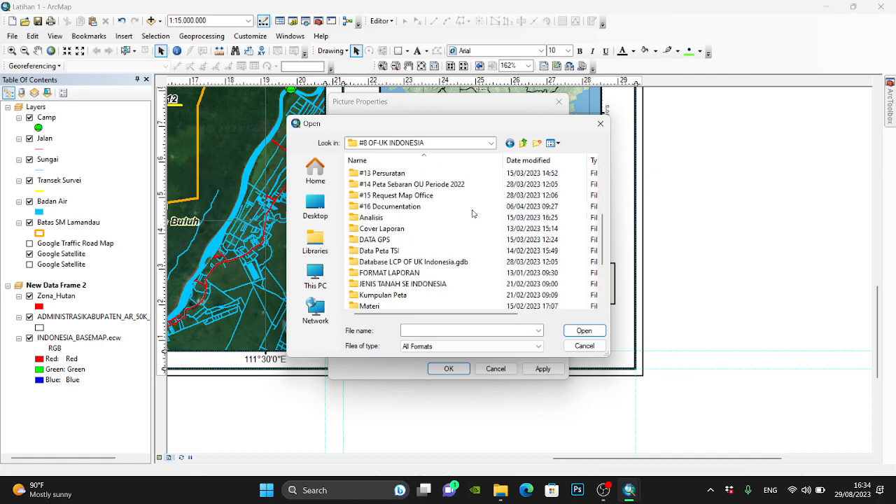
scroll(442, 238, down, 3)
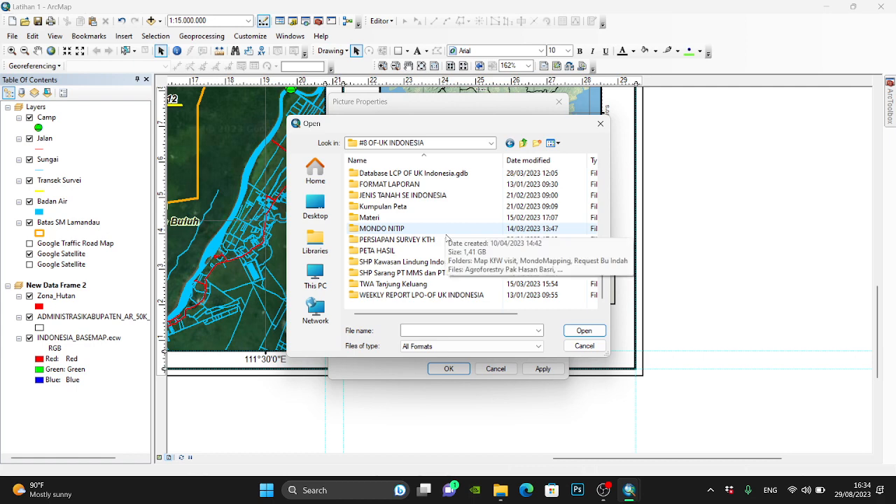
scroll(445, 272, up, 10)
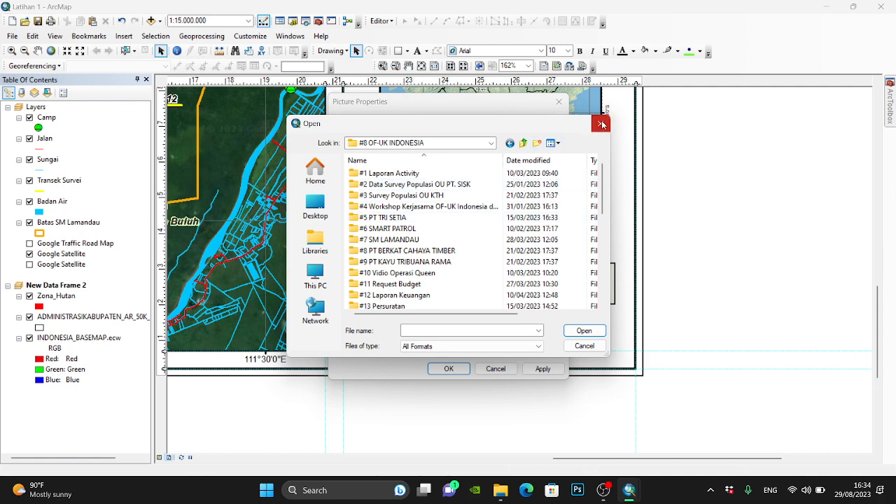
click(523, 143)
scroll(425, 242, down, 1)
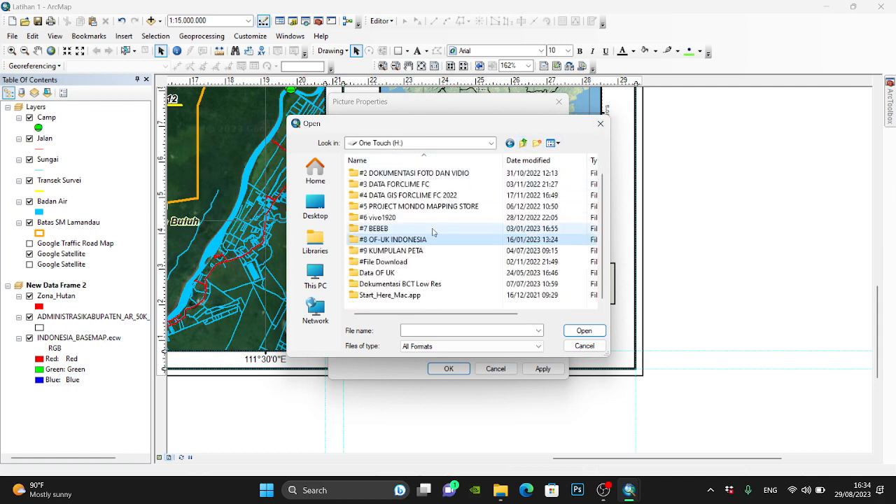
scroll(428, 245, up, 1)
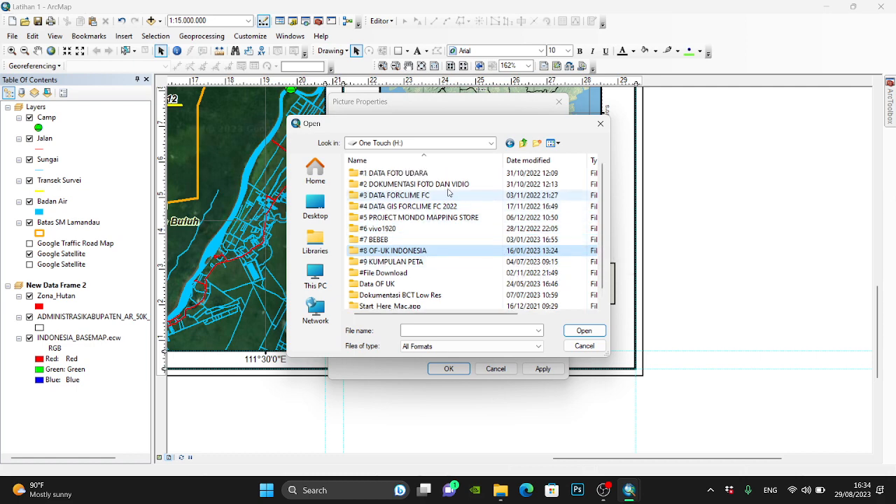
- Replace the KLHK logo placeholder with LOGO_KLHK.png from the KEMENTRIAN KLHK\LOGO folder on drive D
click(491, 143)
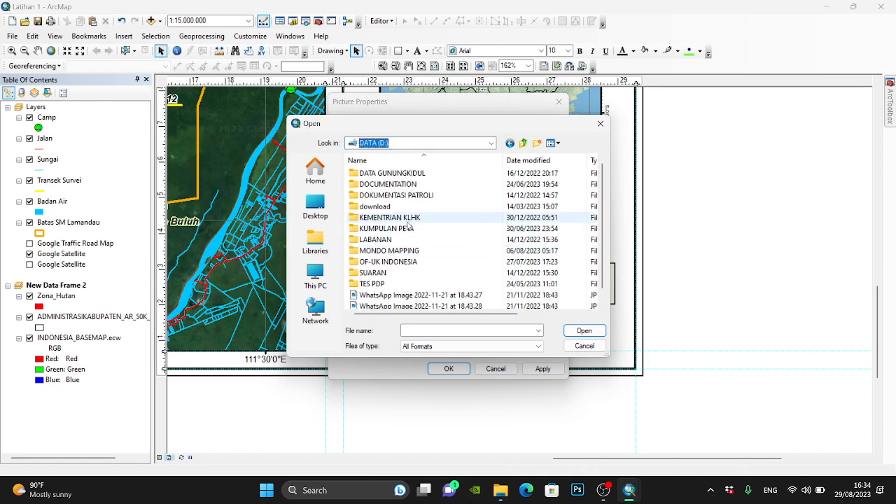
double_click(406, 221)
scroll(412, 228, down, 2)
double_click(392, 239)
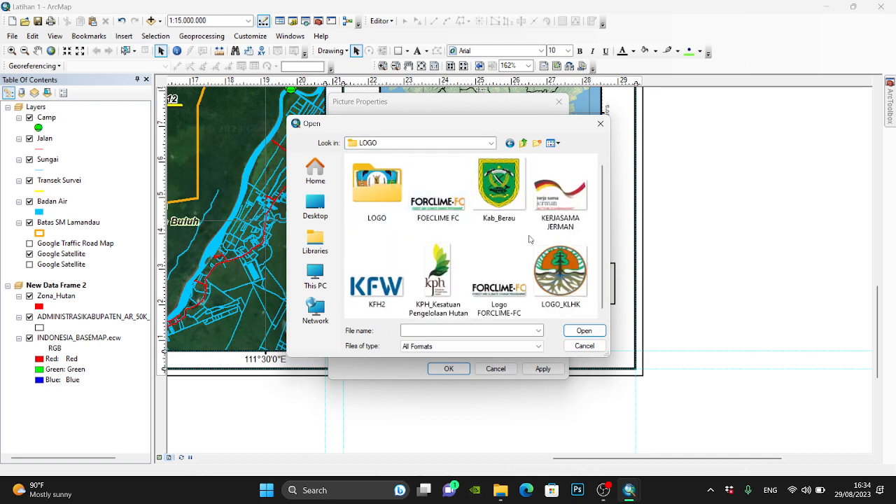
click(568, 270)
click(584, 331)
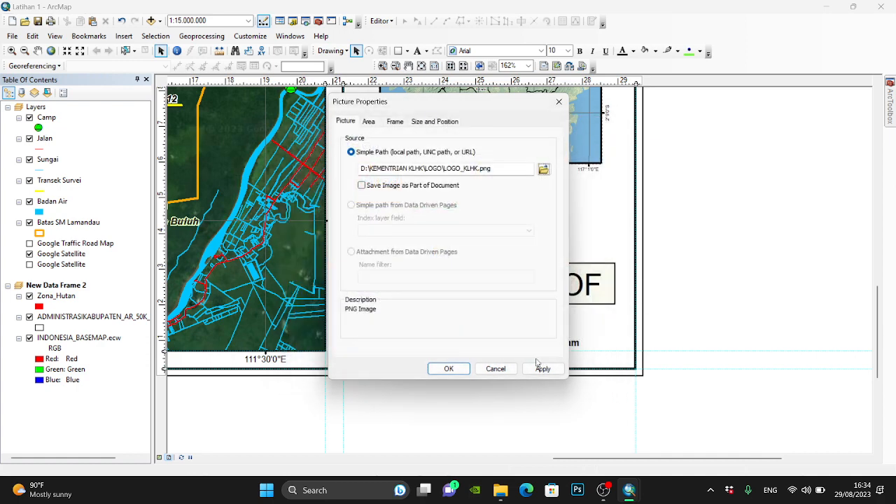
click(448, 368)
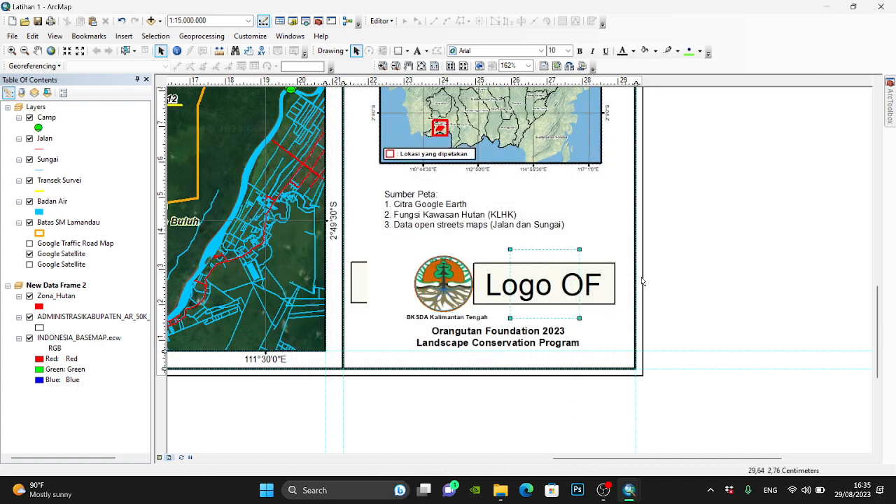
- Open the Logo OF placeholder's picture properties, then switch to Google Chrome and search for "of uk indonesia"
click(561, 285)
double_click(561, 285)
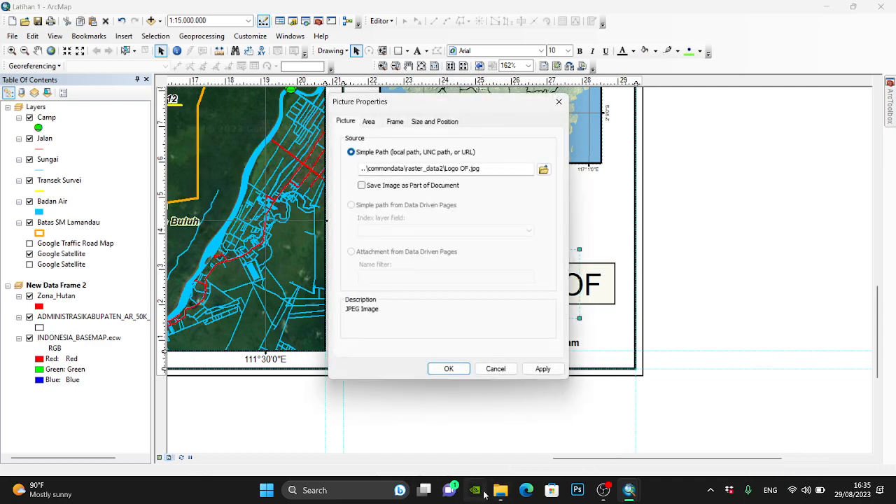
click(315, 490)
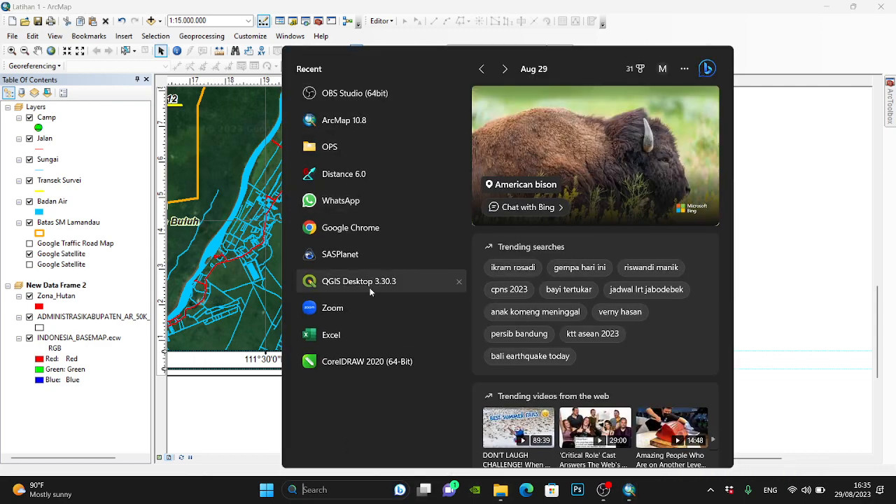
click(366, 228)
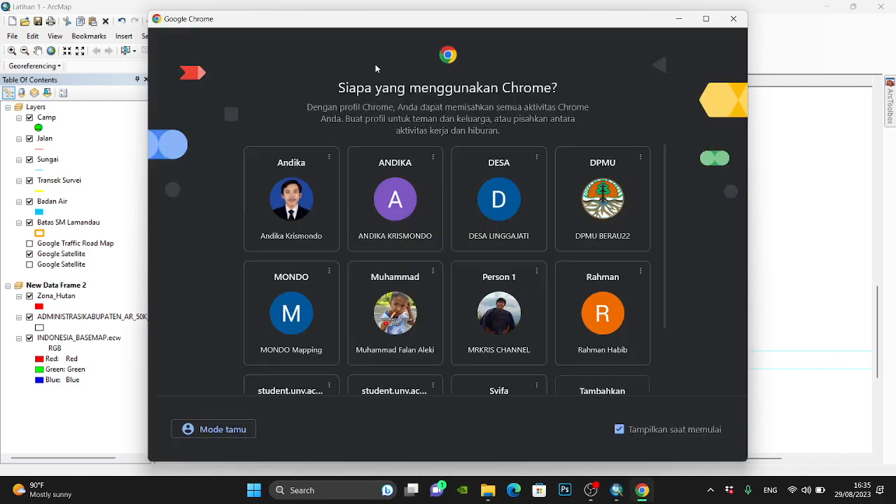
click(293, 165)
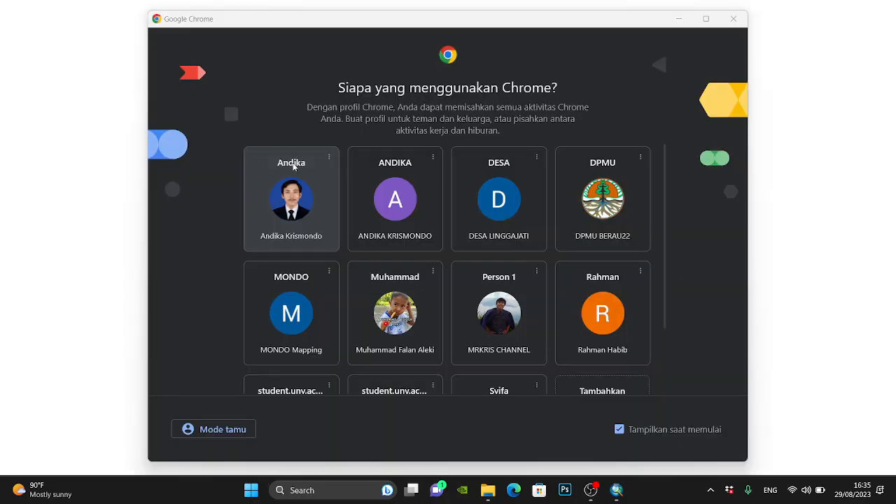
text(of )
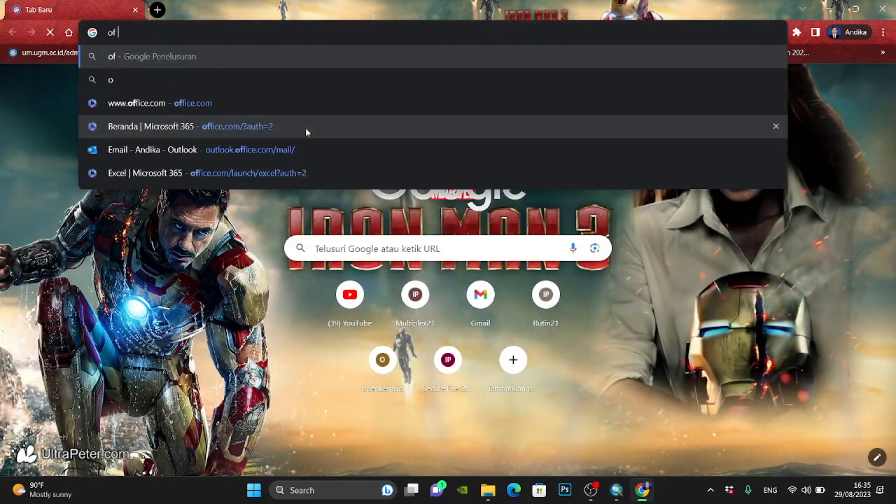
text(uk indo)
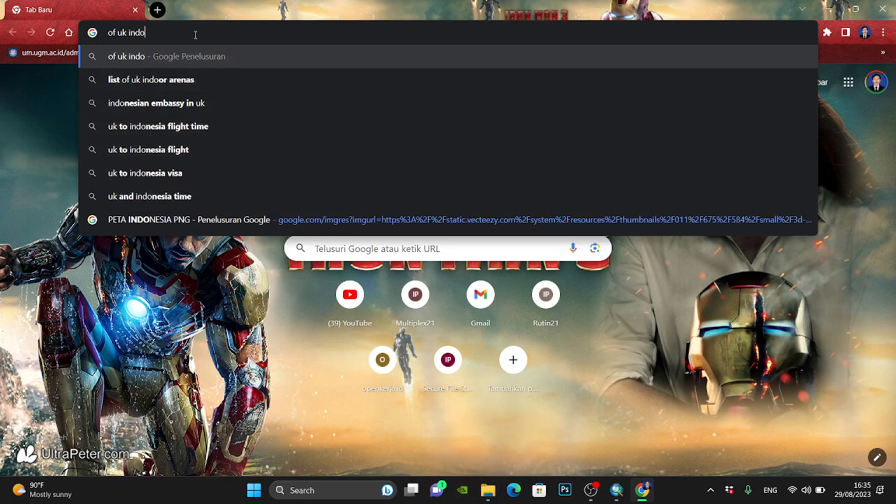
text(nesia)
key(Return)
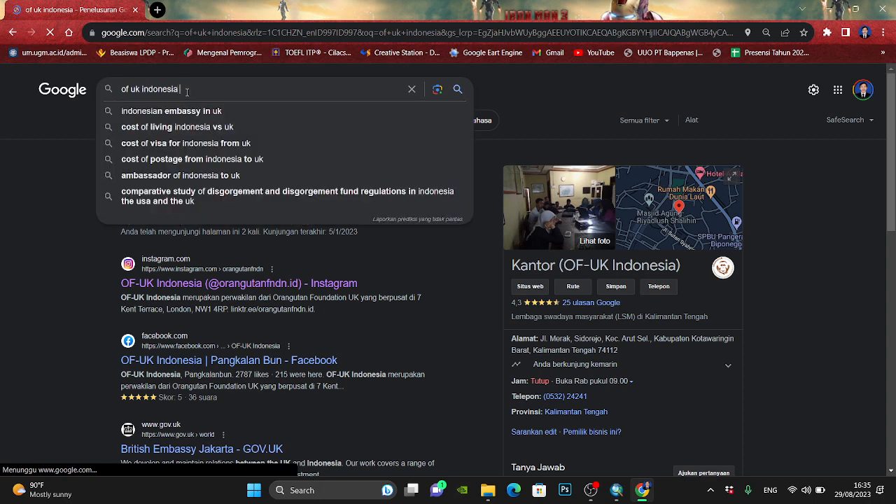
- Extend the Google search to "of uk indonesia png"
click(186, 92)
text(pr)
text(g)
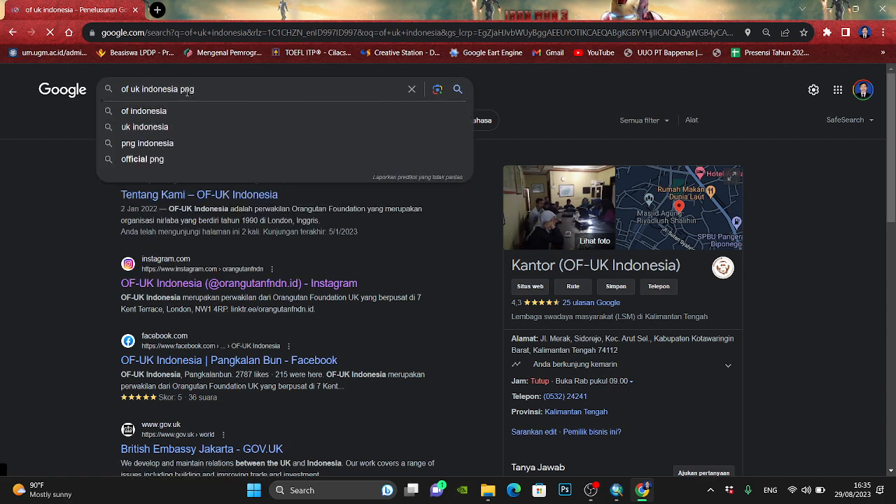
key(Return)
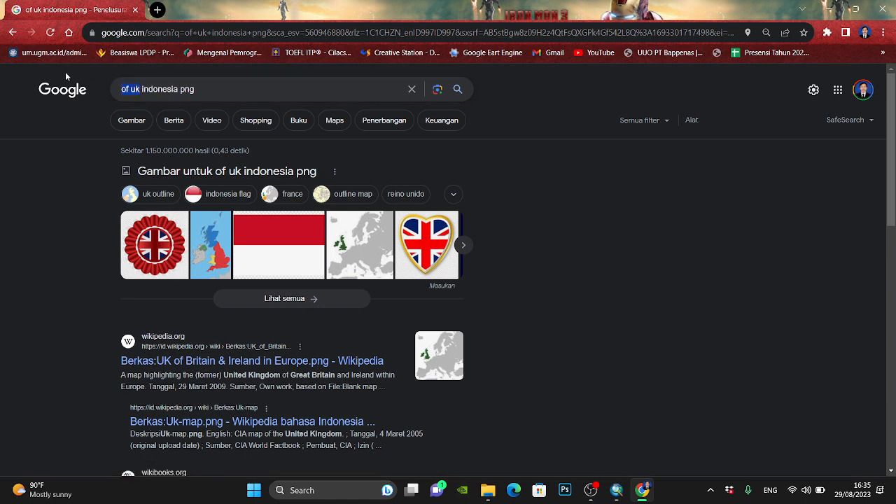
- Search Google for "orangutan foundation indonesia png" and show the image results
text(orangutan)
text( foundati)
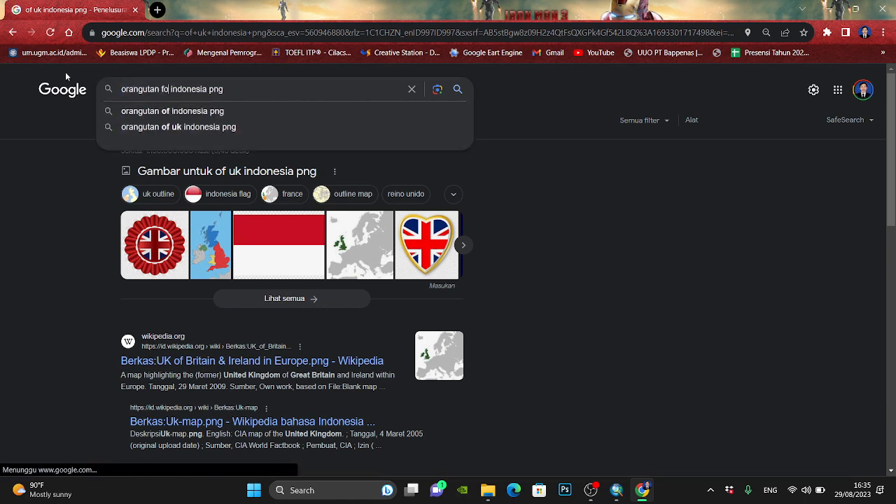
text(on)
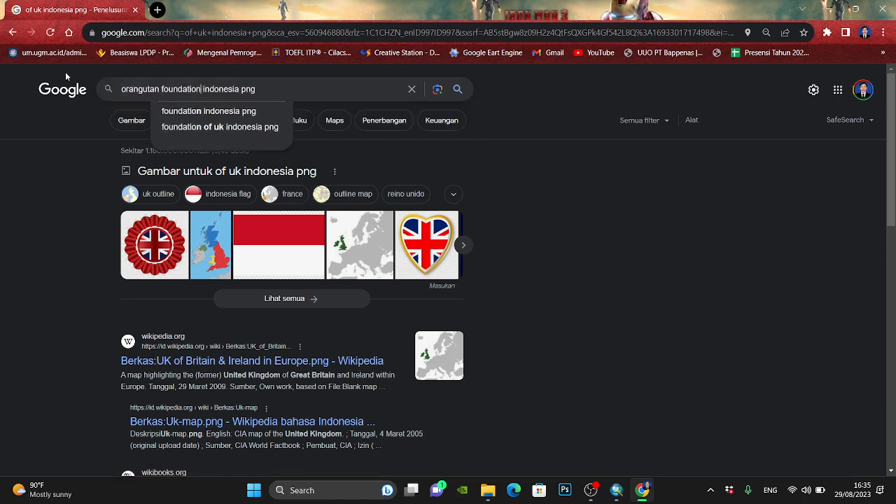
key(Return)
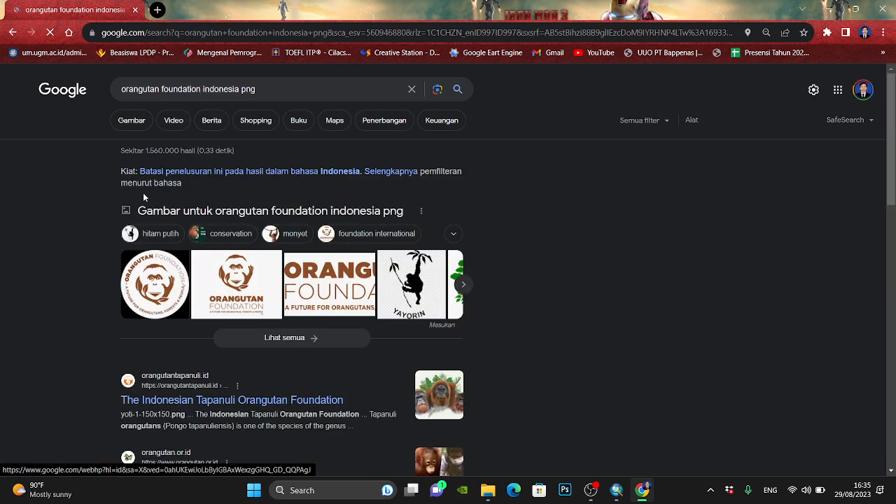
click(173, 124)
click(128, 121)
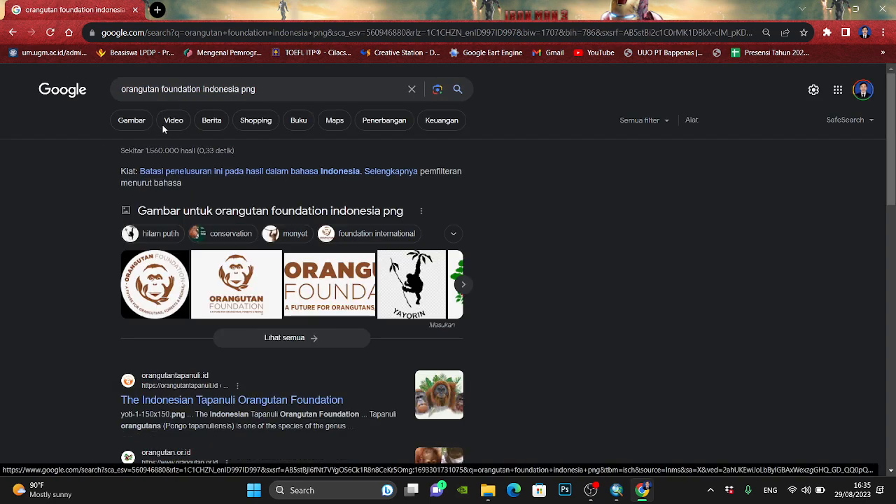
click(140, 121)
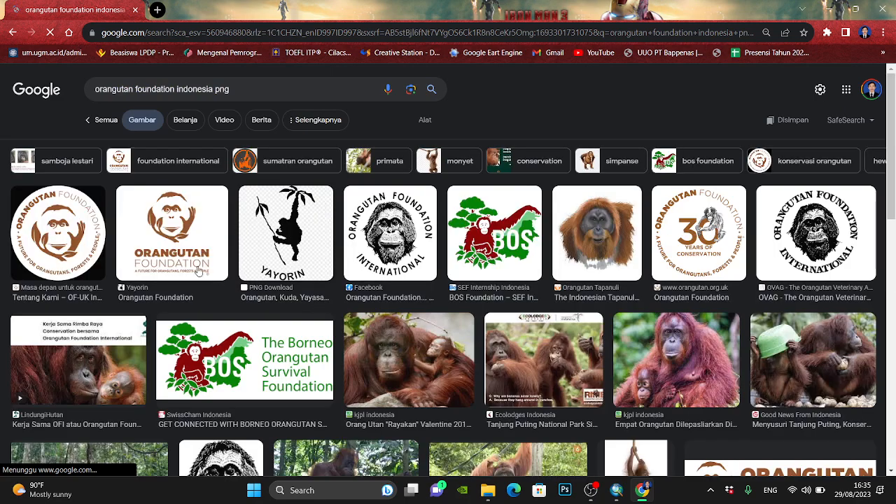
- Launch CorelDRAW 2020 (64-Bit)
click(321, 489)
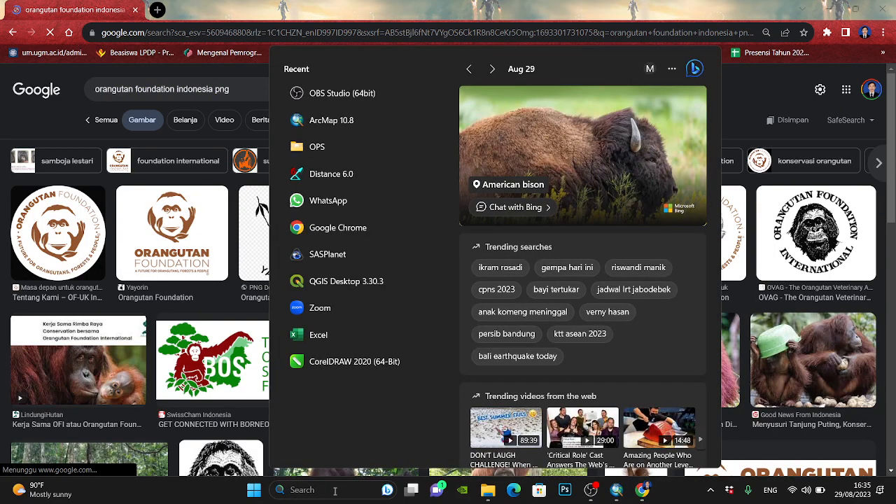
text(core)
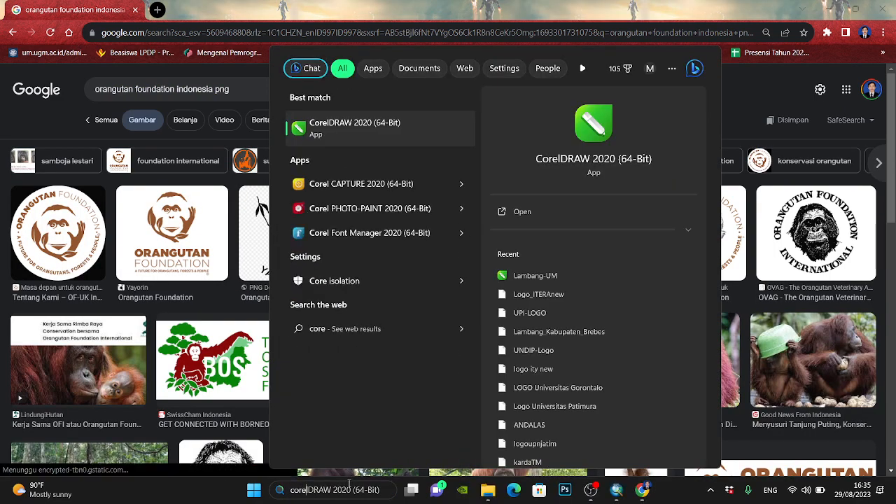
key(Return)
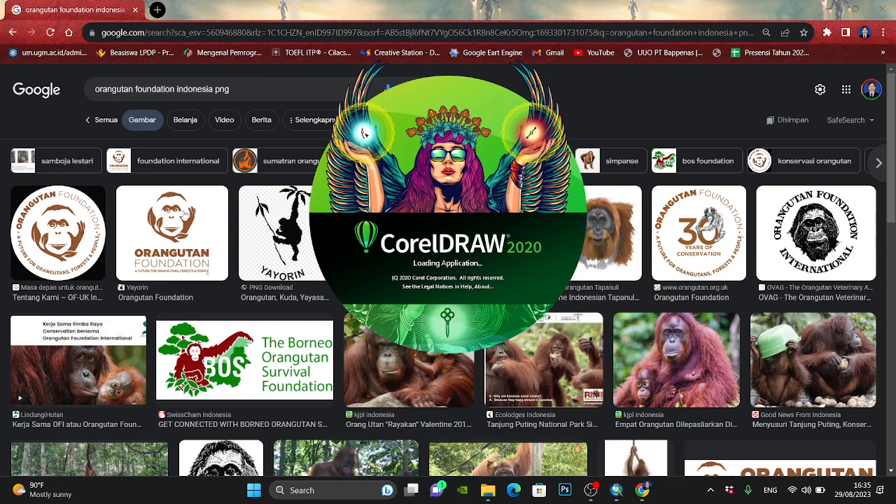
- Open the round Orangutan Foundation logo from the OF-UK Indonesia result as a full image in a new tab
click(66, 239)
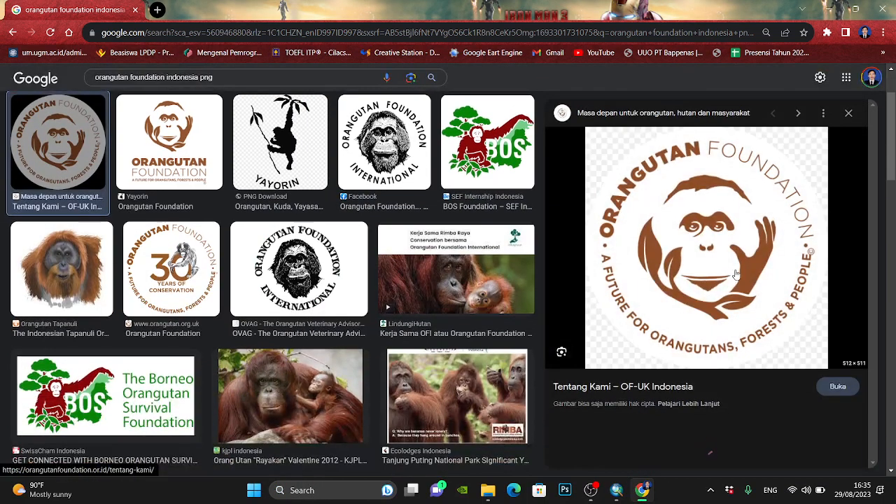
right_click(744, 261)
click(794, 185)
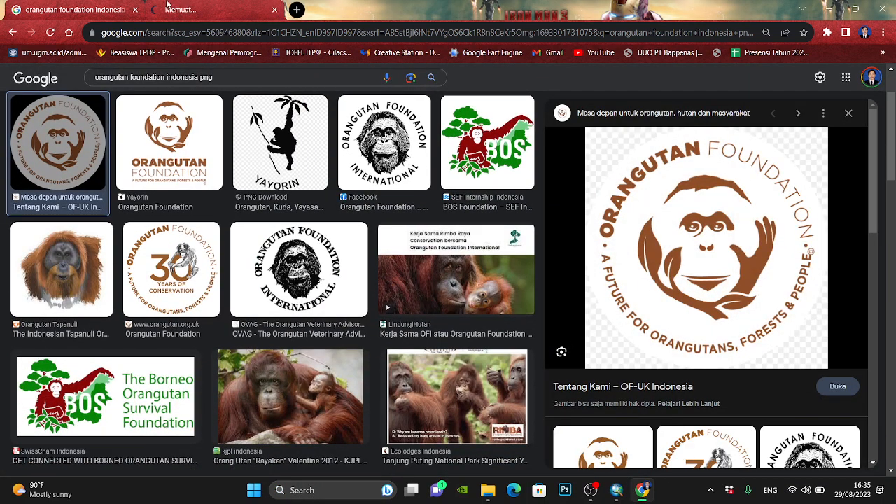
click(218, 14)
- Save the round Orangutan Foundation logo as a PNG image in the Pictures folder, keeping its suggested file name
right_click(398, 216)
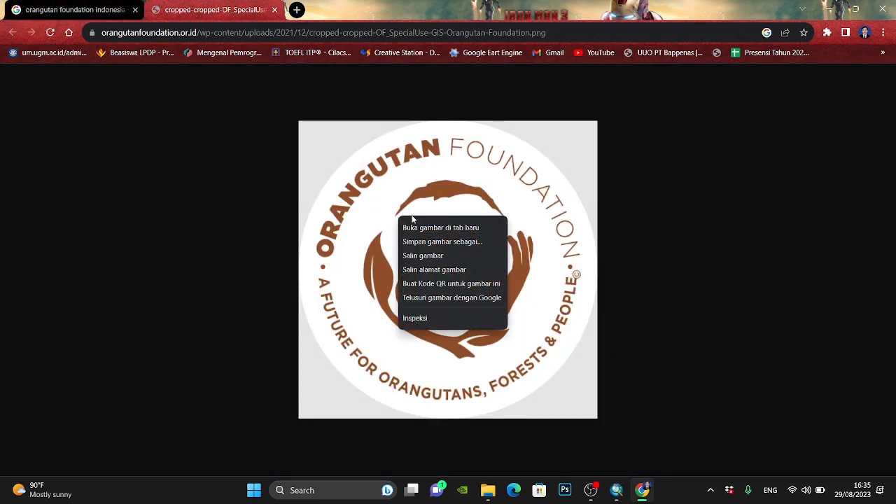
click(427, 241)
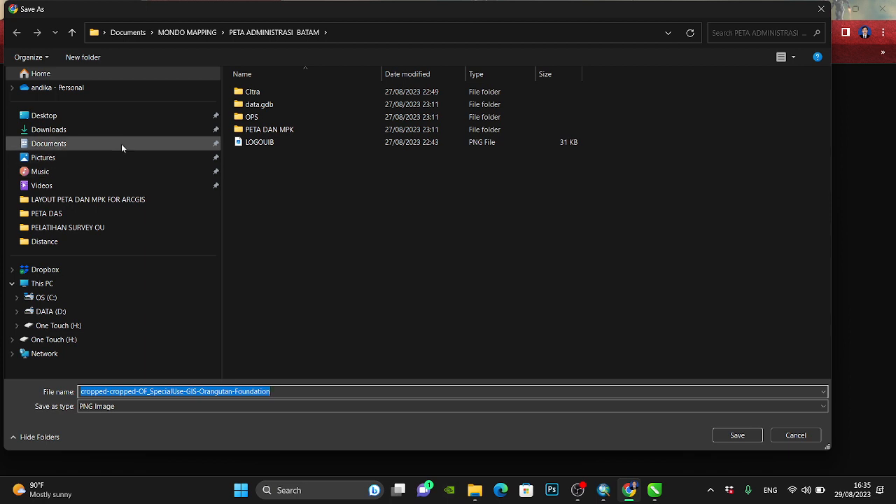
click(102, 158)
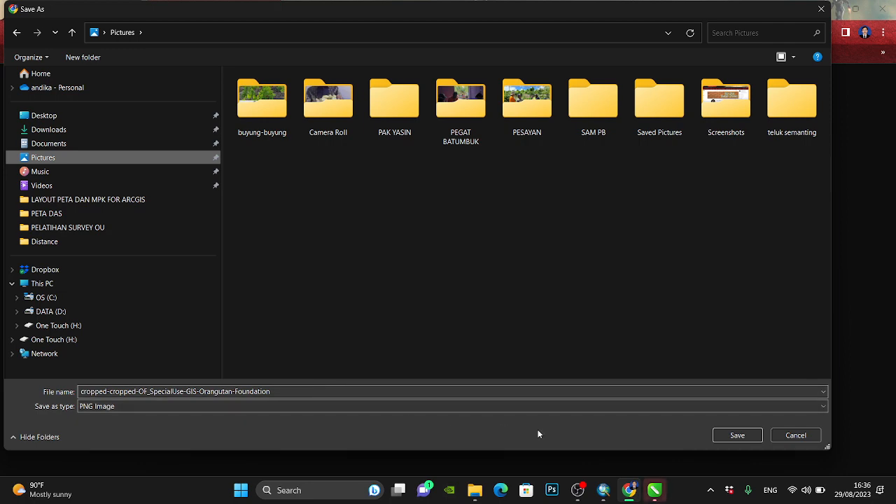
click(754, 437)
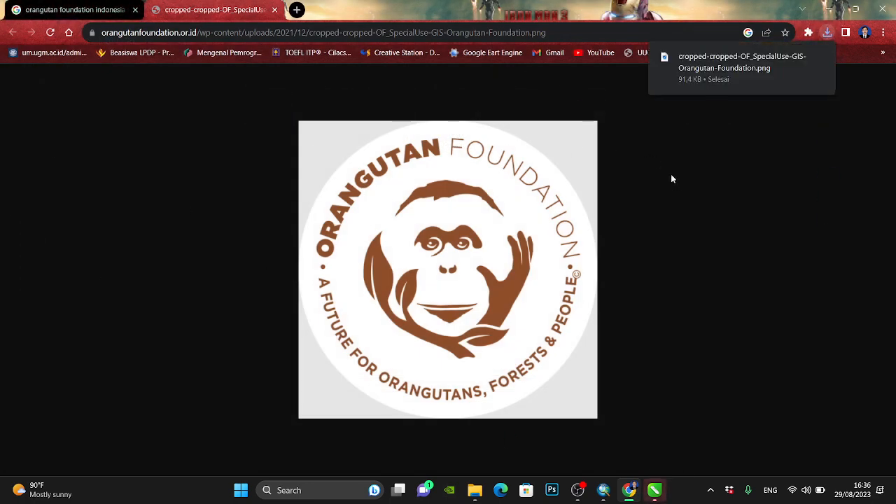
- Switch back to the Latihan 1 map in ArcMap and dismiss the Logo OF picture properties without changes
click(628, 493)
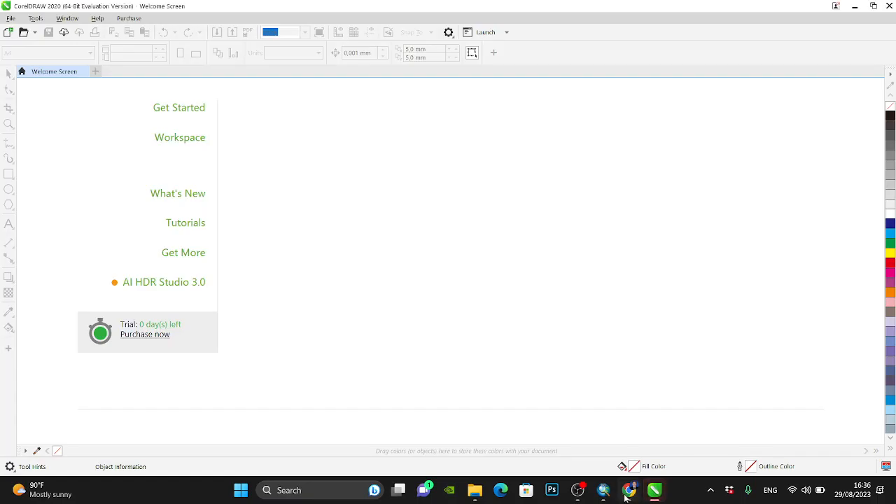
mouse_move(605, 494)
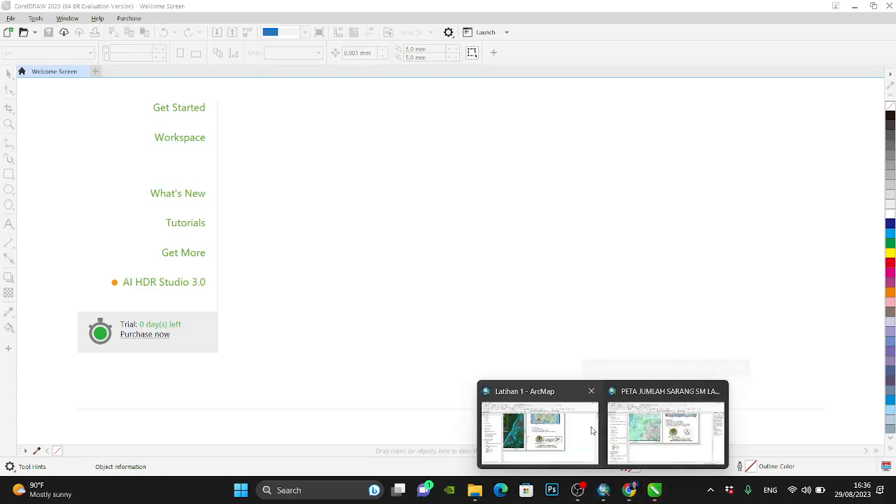
click(570, 420)
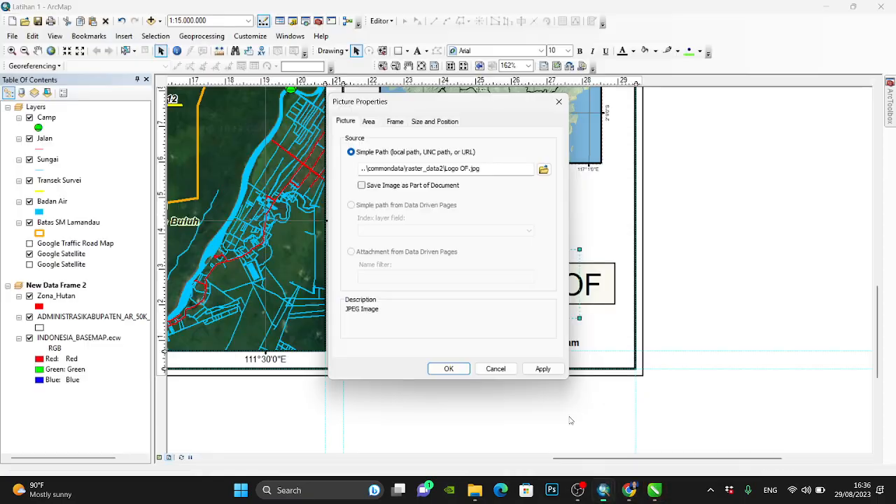
click(492, 370)
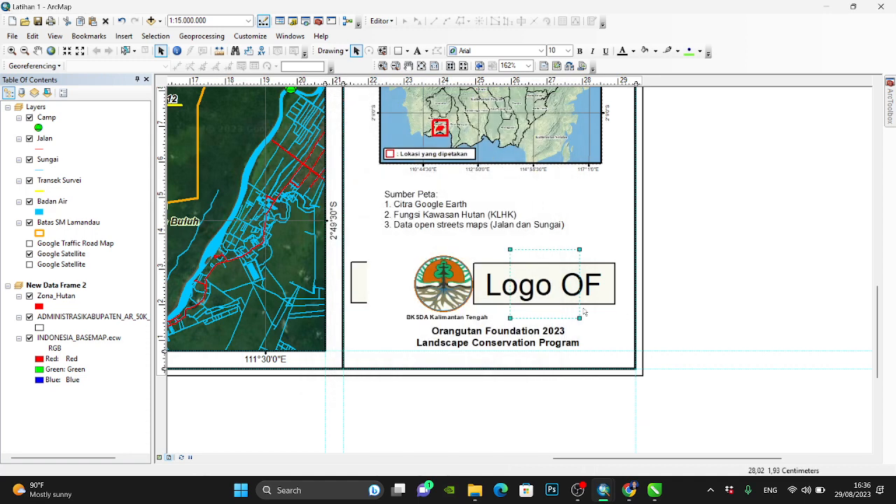
- Replace the Logo OF placeholder's picture source with cropped-cropped-OF_SpecialUse-GIS-Orangutan-Foundation.png from the Pictures library
double_click(525, 276)
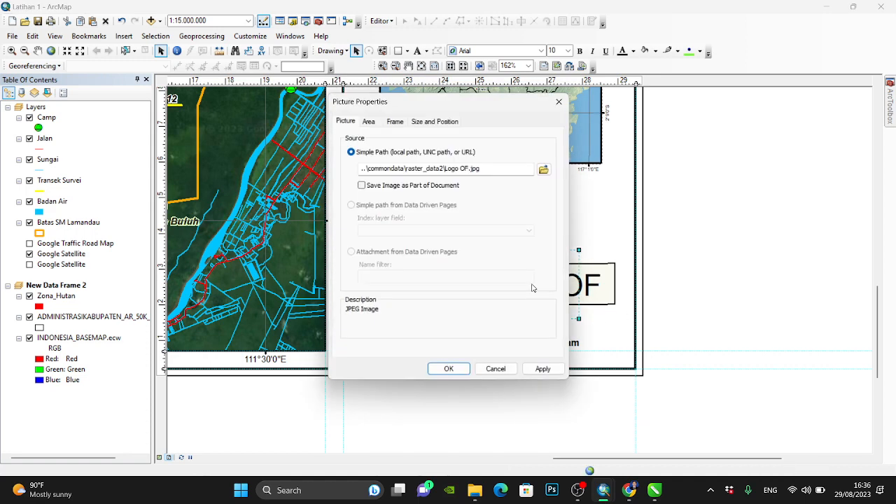
click(544, 170)
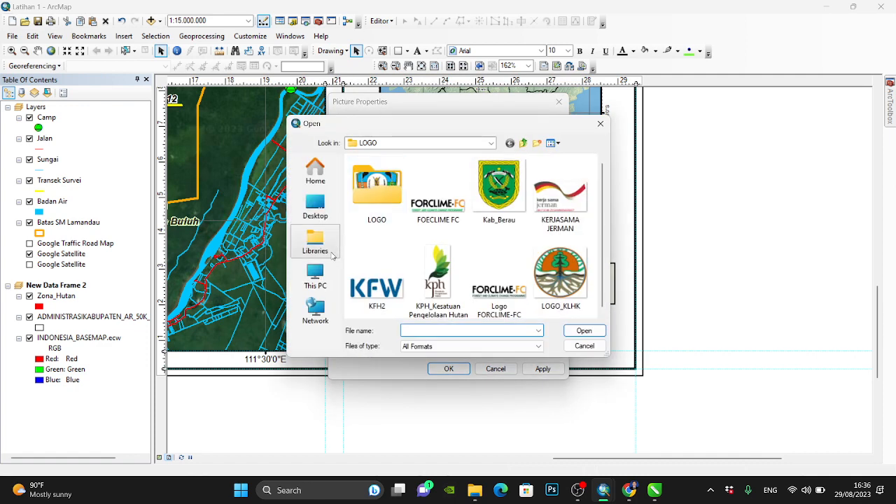
click(317, 241)
double_click(517, 202)
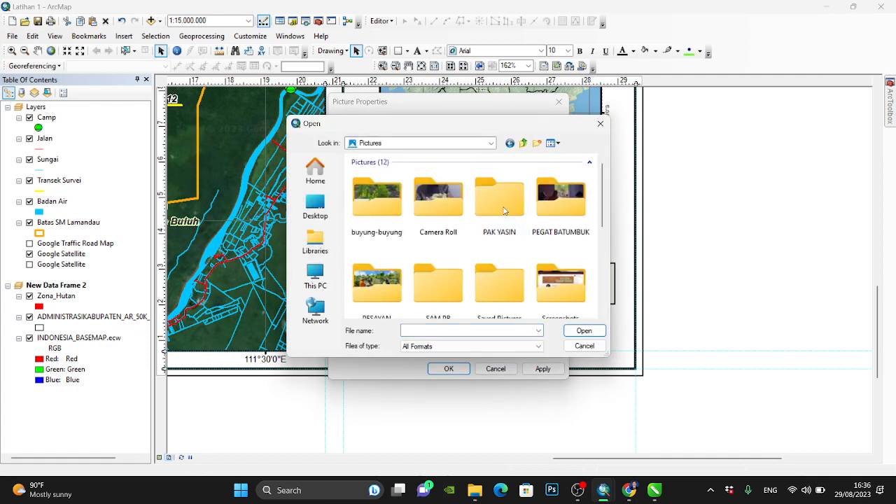
scroll(515, 231, down, 2)
click(500, 175)
click(584, 330)
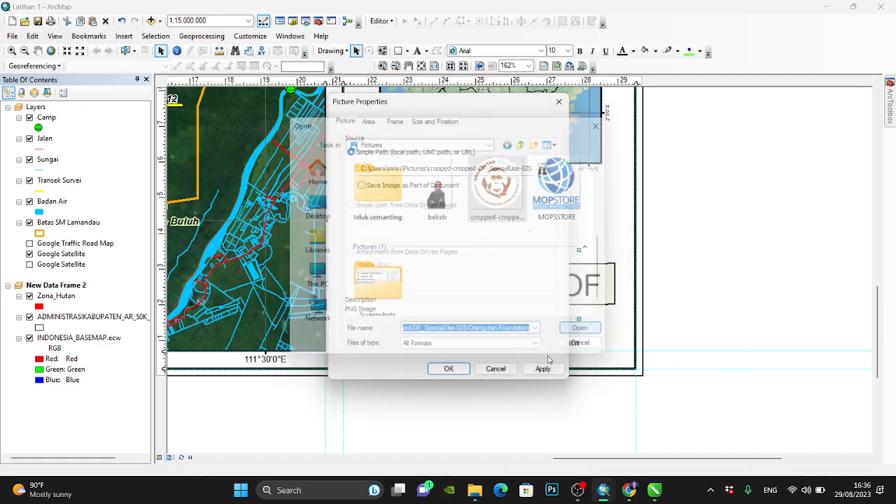
click(469, 369)
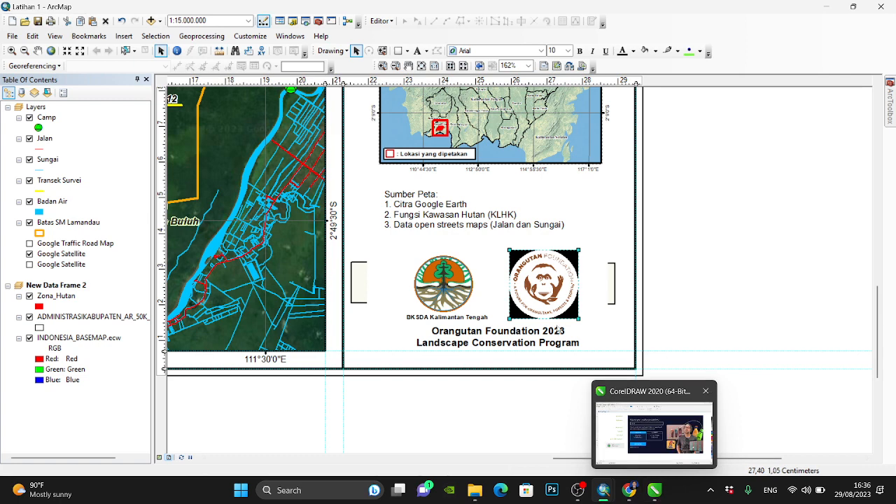
- Switch to CorelDRAW and create a new one-page A4 landscape document, 297 × 210 mm, in RGB at 300 dpi
click(654, 491)
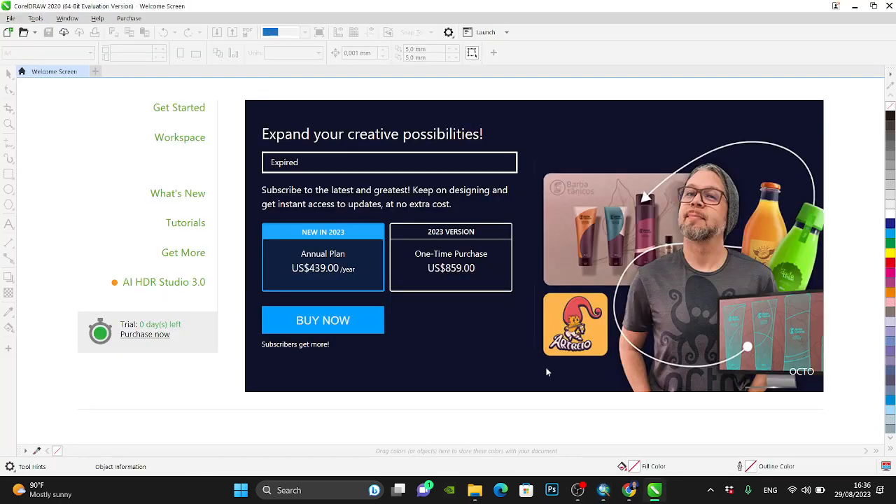
key(ctrl+n)
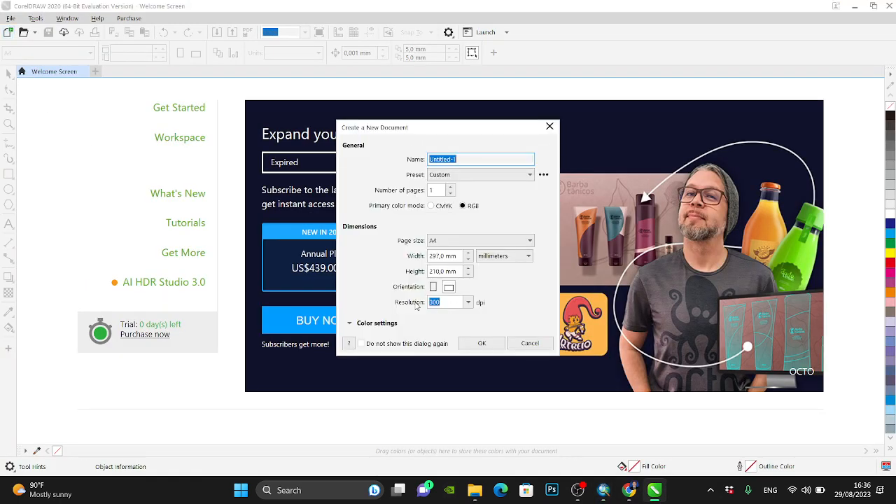
click(481, 342)
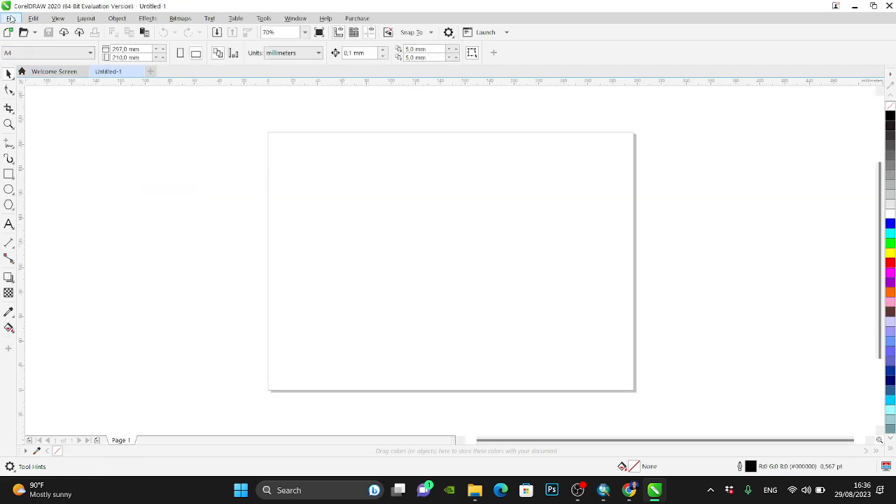
- Copy the recent cropped-cropped-OF_SpecialUse-GIS logo file from File Explorer and paste it onto the blank A4 page in CorelDRAW
click(10, 18)
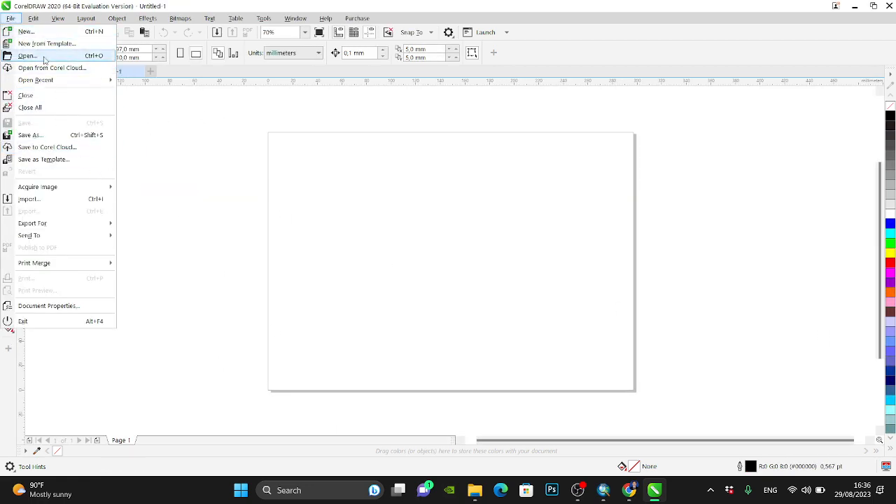
click(206, 174)
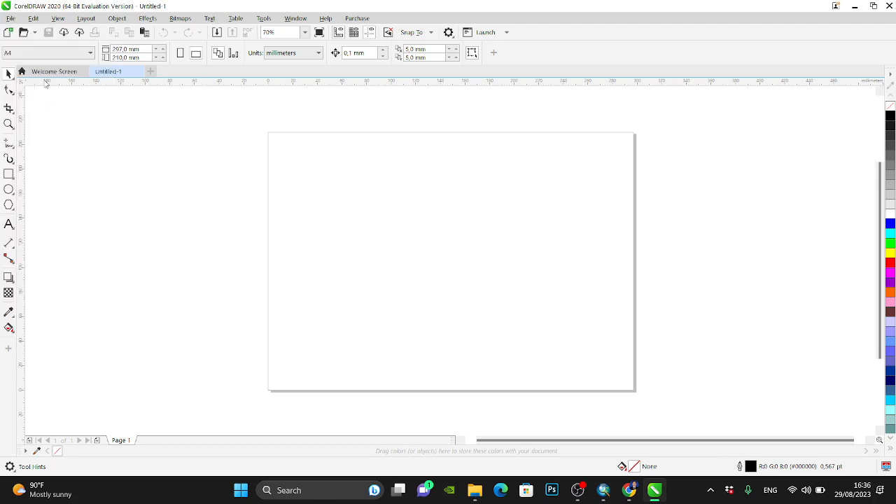
click(482, 492)
click(245, 365)
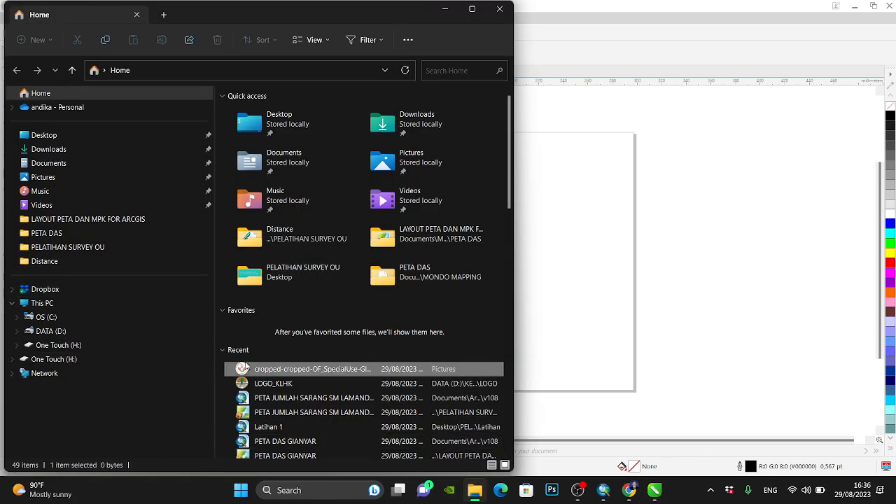
click(556, 308)
key(ctrl+v)
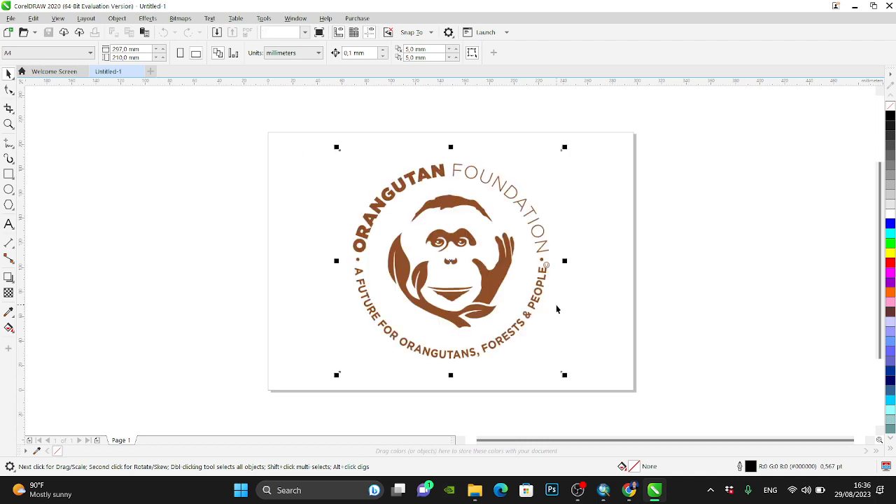
- Export the page with the logo to the Downloads folder as a high-quality RGB JPEG named of, at 80% quality
key(ctrl+e)
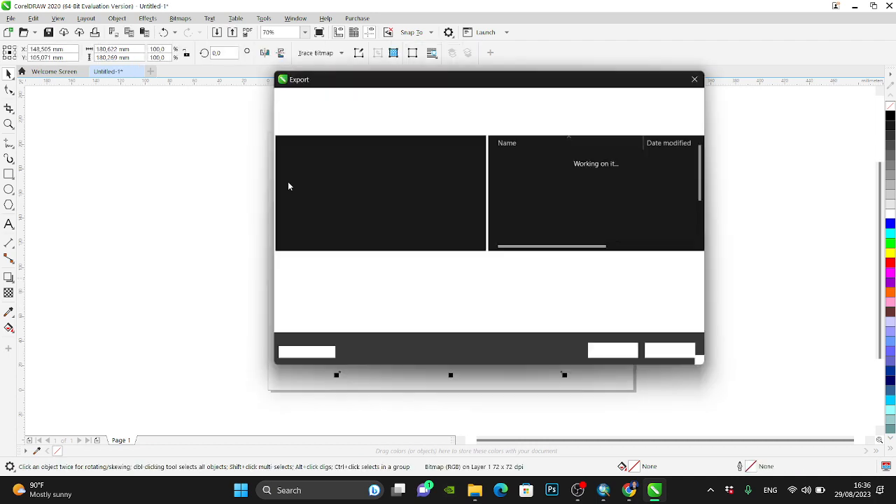
click(354, 184)
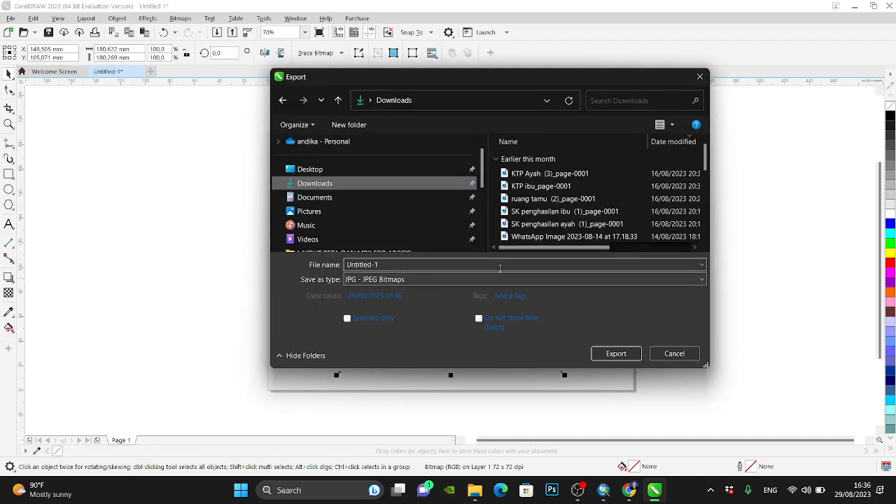
click(497, 265)
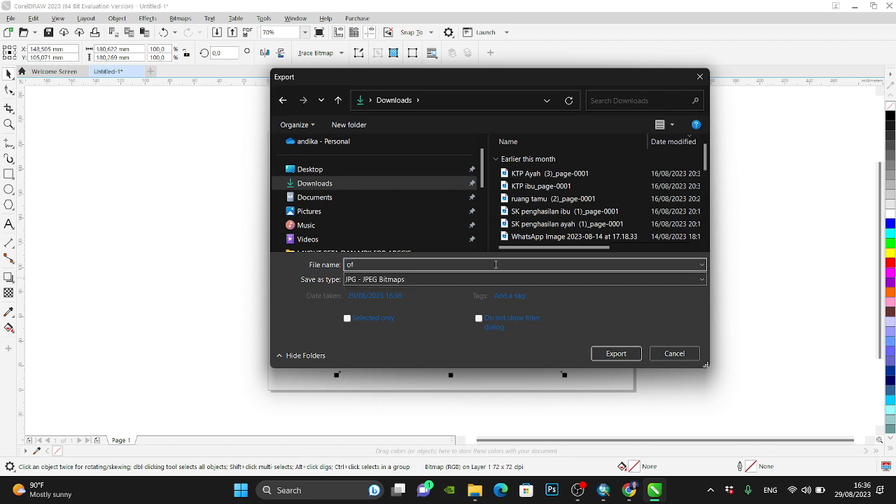
key(Return)
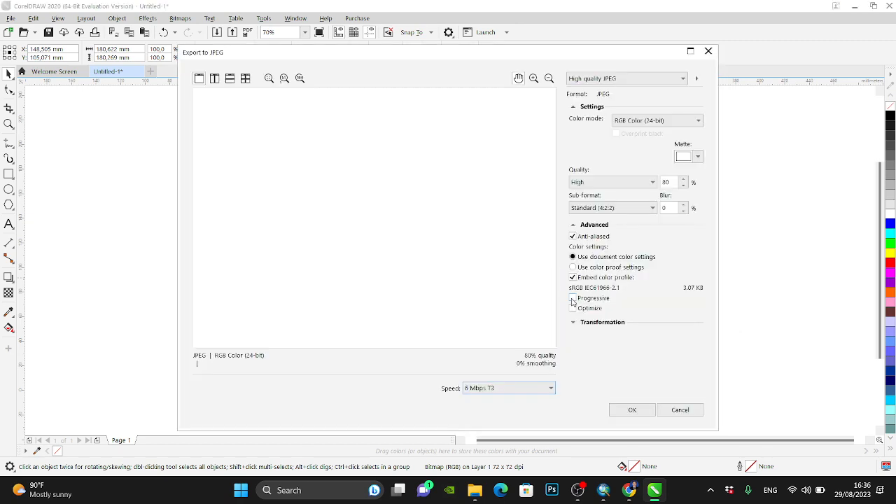
click(632, 409)
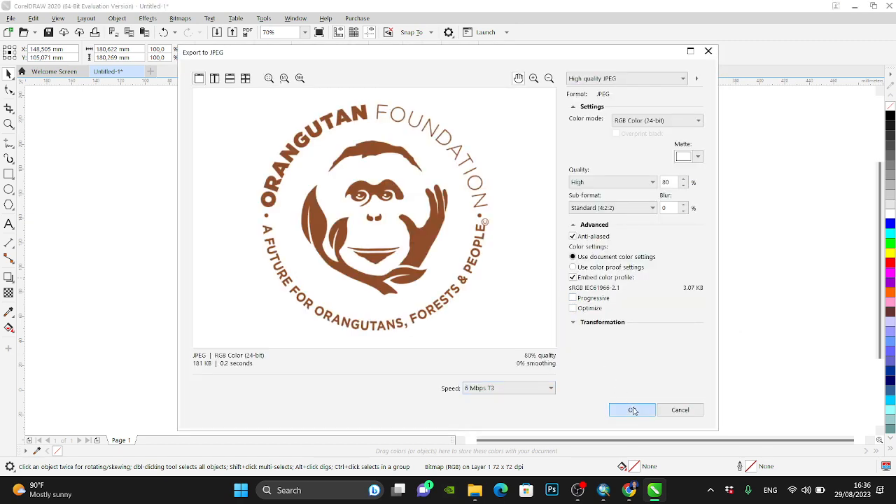
- Switch to the Latihan 1 map in ArcMap and browse for a new picture source for the Orangutan Foundation logo
mouse_move(604, 490)
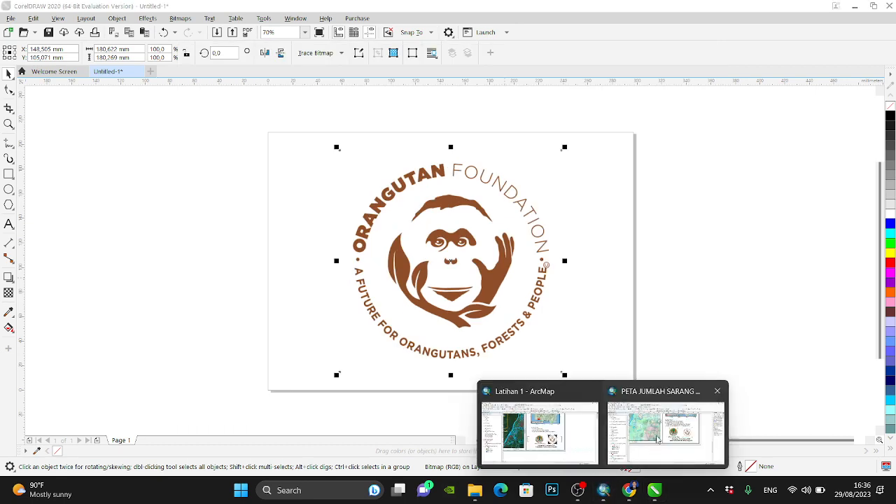
click(628, 435)
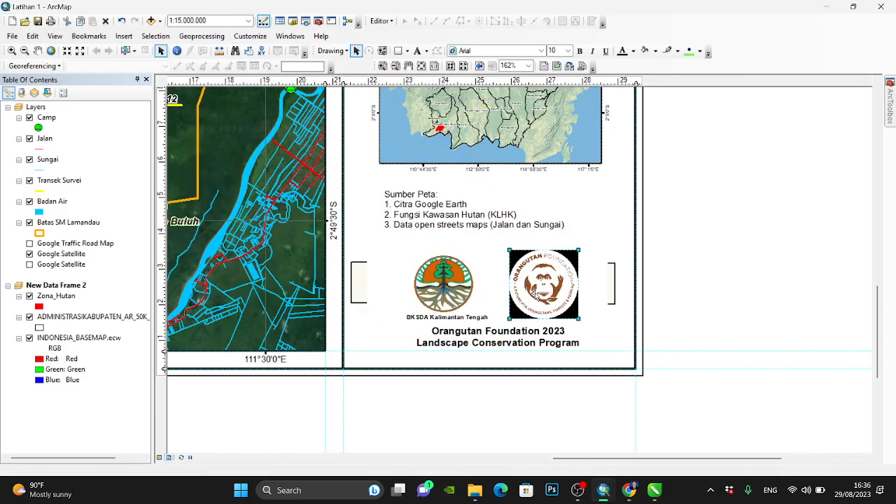
double_click(546, 289)
click(543, 169)
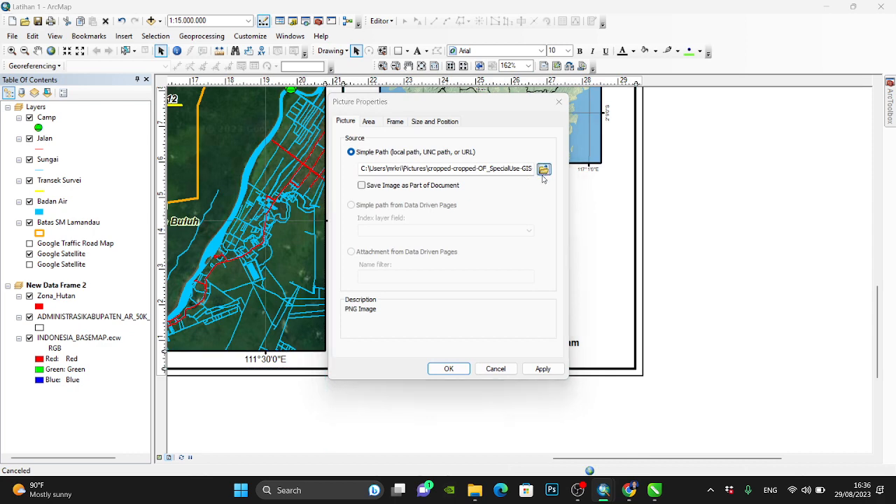
click(314, 242)
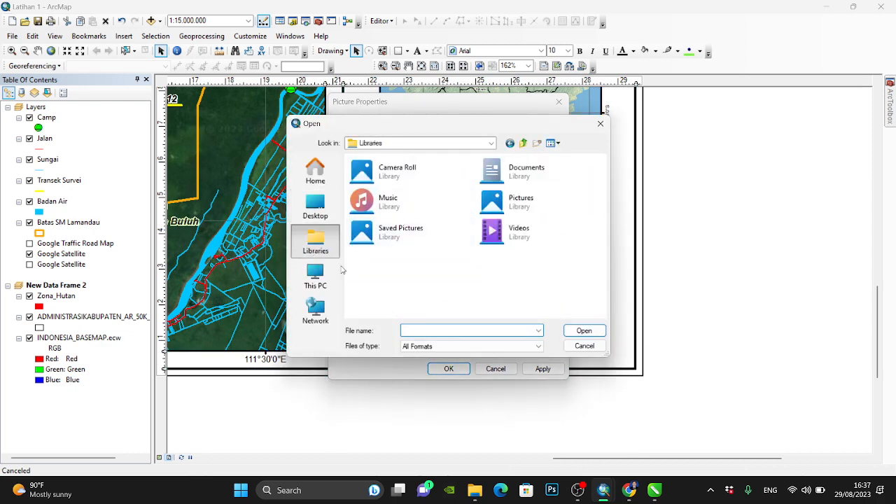
click(315, 277)
double_click(430, 181)
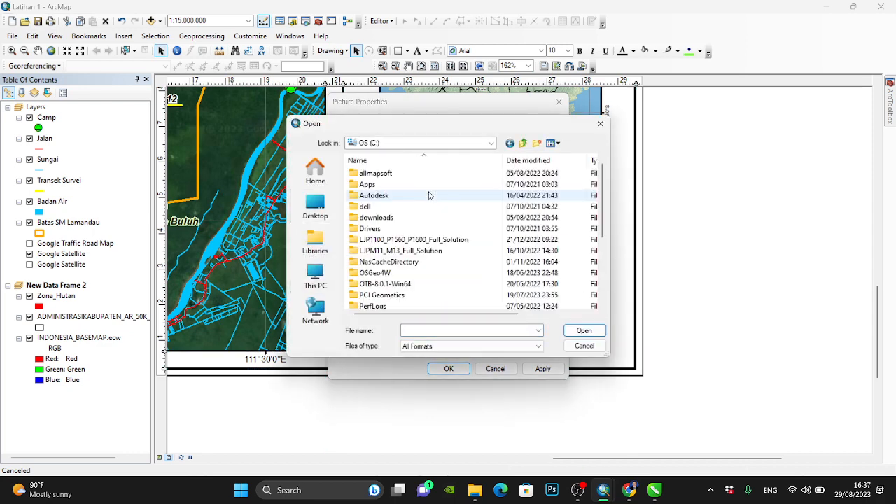
click(315, 242)
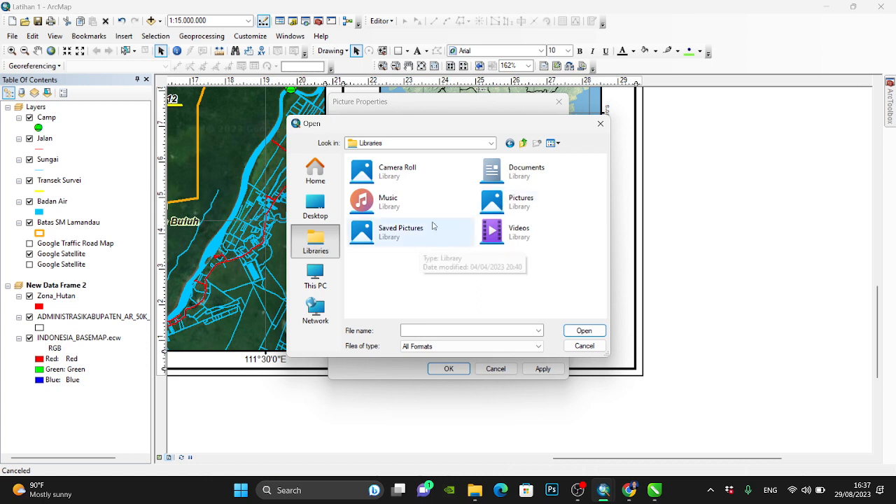
click(316, 275)
- Replace the Orangutan Foundation logo's picture source with the of JPEG from the Downloads folder and apply the change
click(325, 204)
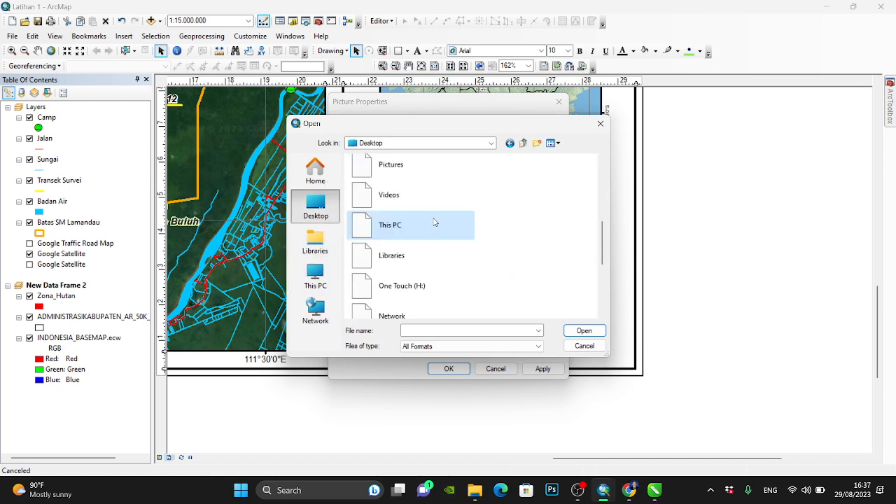
scroll(414, 271, down, 2)
scroll(414, 272, up, 2)
scroll(415, 272, up, 3)
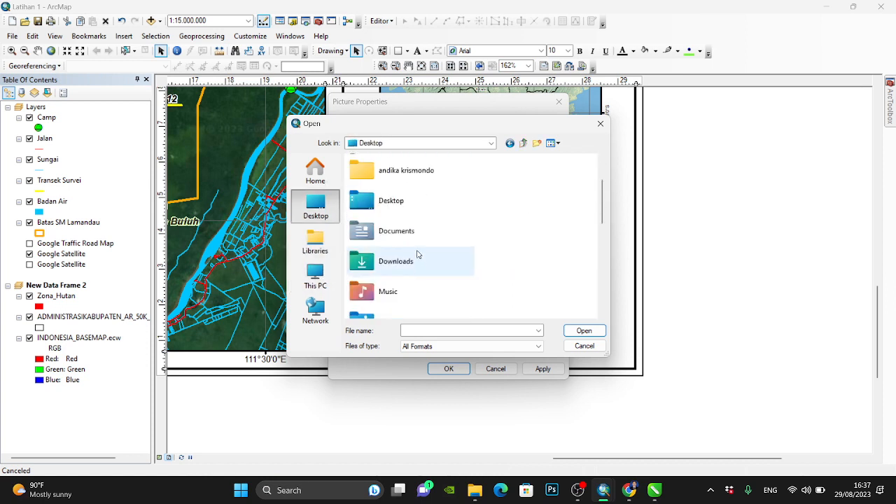
double_click(416, 254)
click(411, 186)
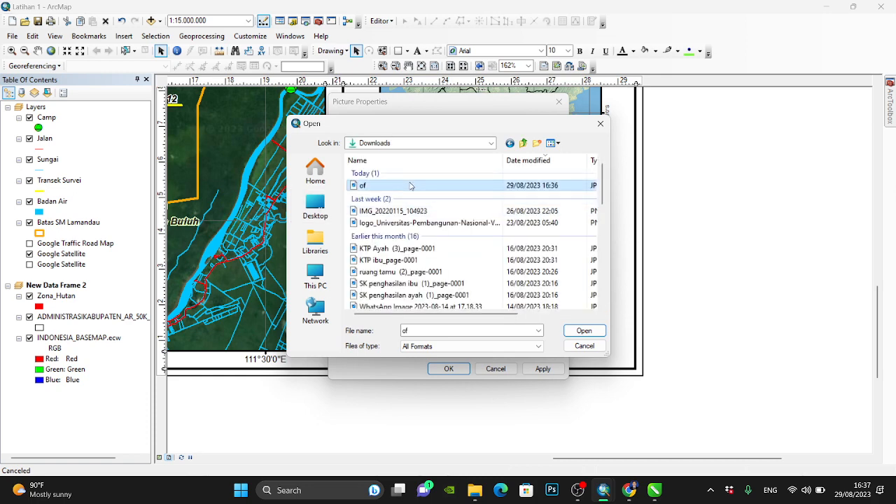
double_click(411, 186)
click(442, 367)
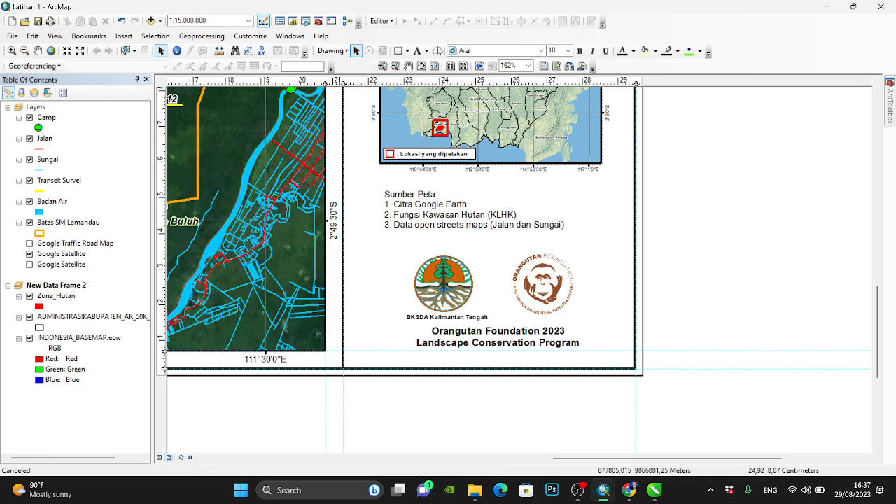
- Start exporting the full map layout, with the PELATIHAN SURVEY OU folder on the Desktop as the save location
click(434, 65)
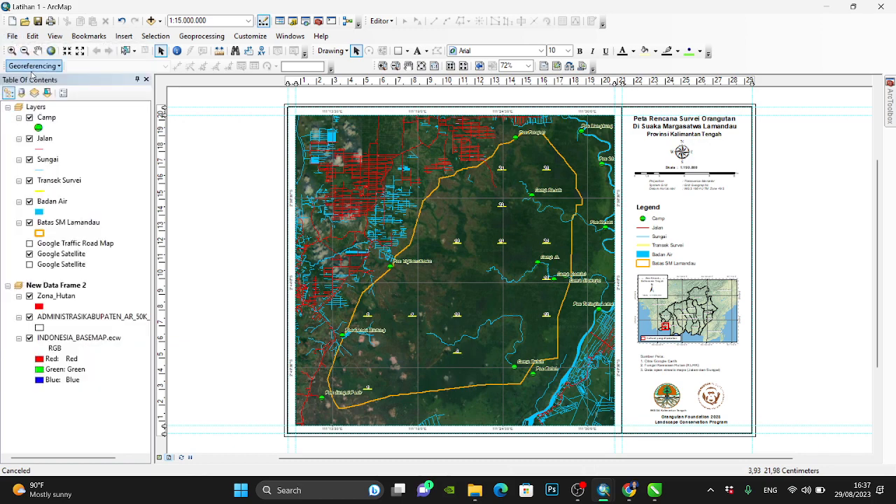
click(14, 37)
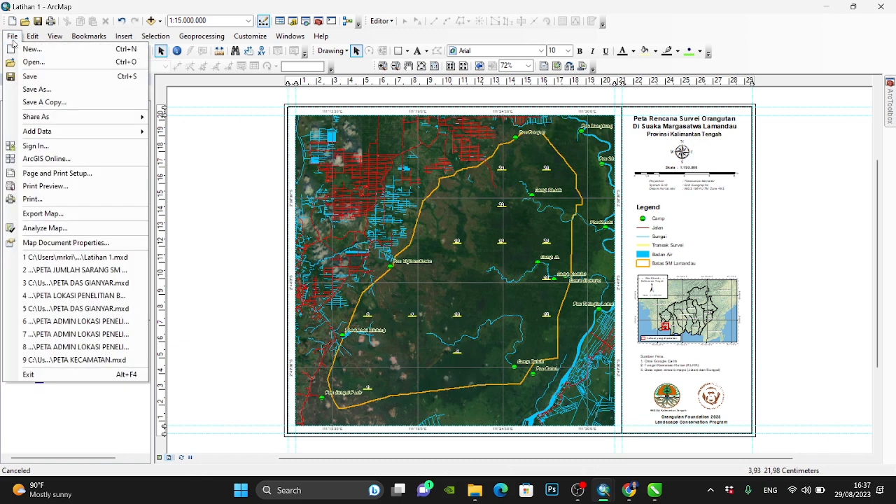
click(101, 214)
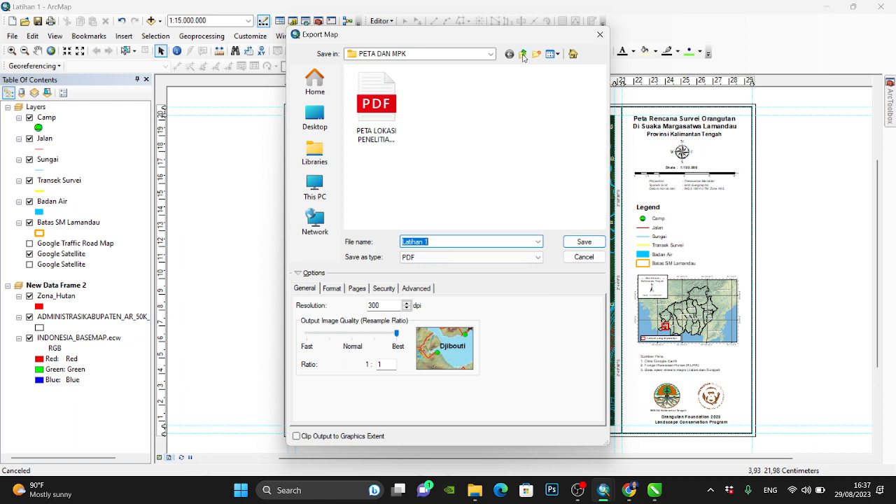
click(314, 151)
click(314, 117)
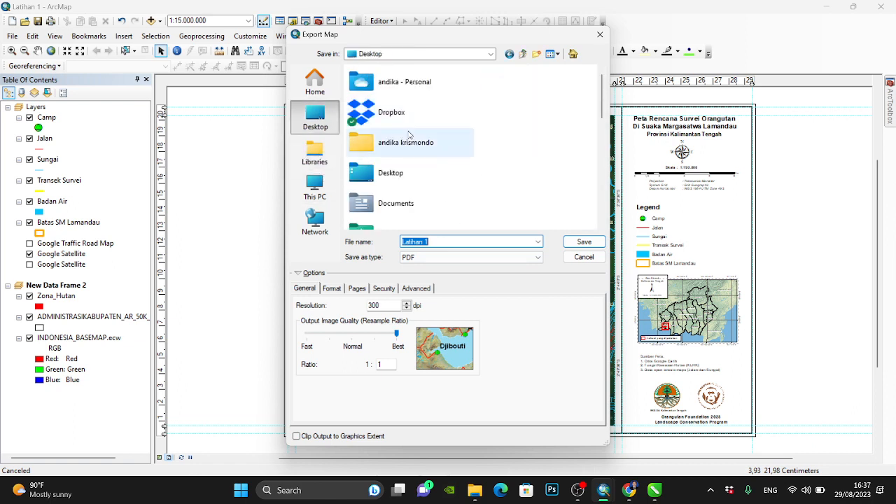
scroll(410, 140, down, 6)
double_click(406, 185)
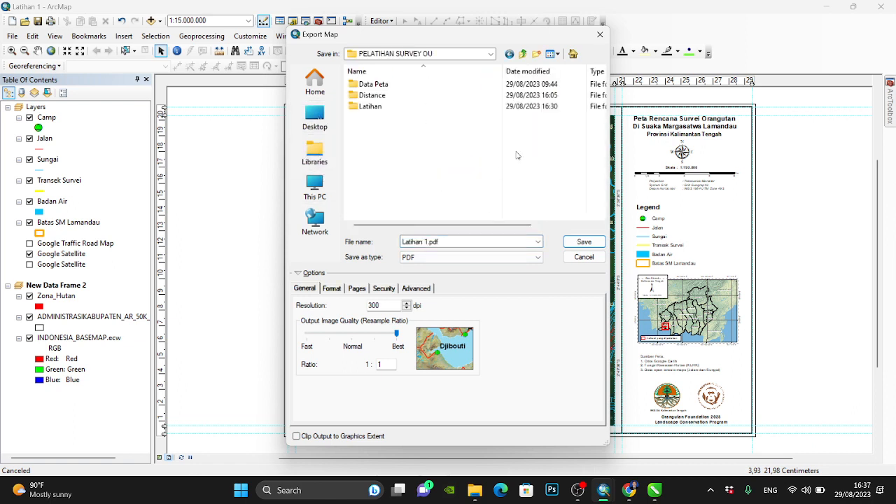
- Create a folder named Peta dan MPK For ArcGIS inside PELATIHAN SURVEY OU
click(536, 54)
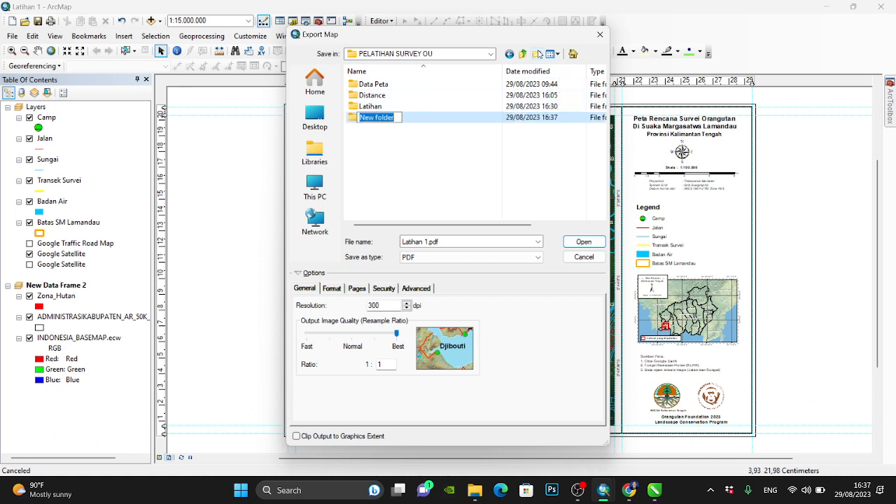
text(Peta dan MPK For ArcGIS)
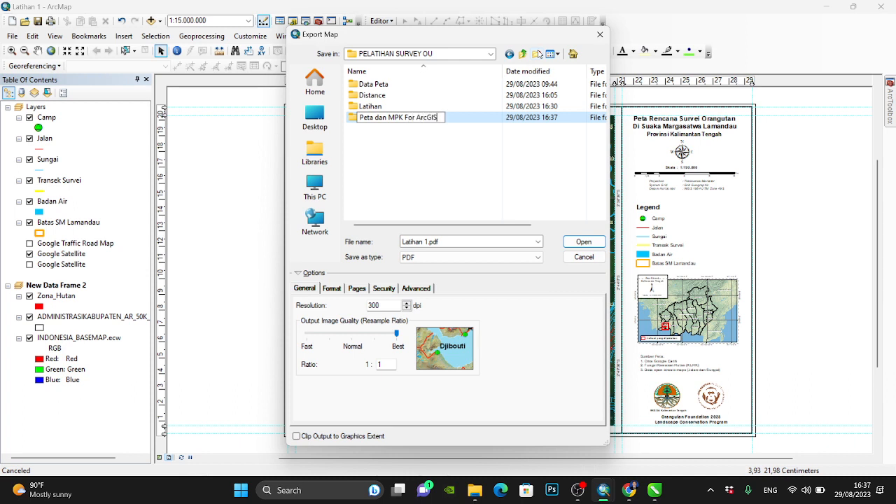
key(Return)
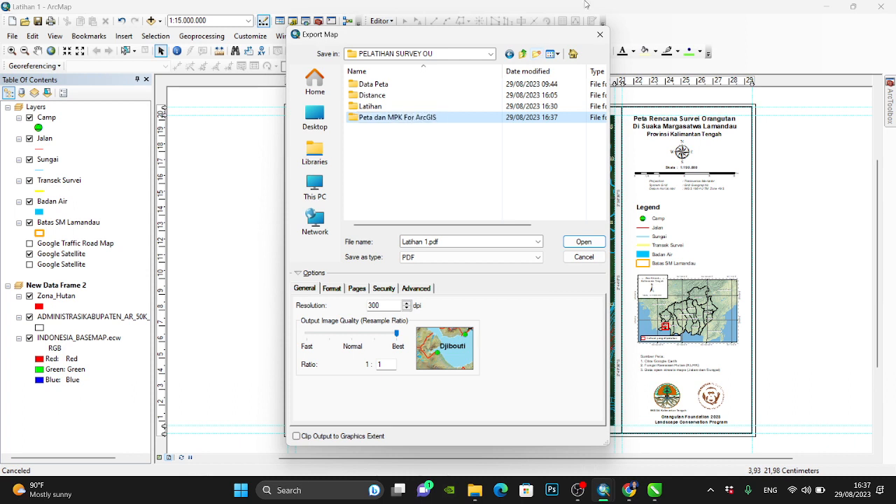
- Export the map layout into the Peta dan MPK For ArcGIS folder as Latihan 1.pdf at 300 dpi
double_click(426, 119)
click(471, 242)
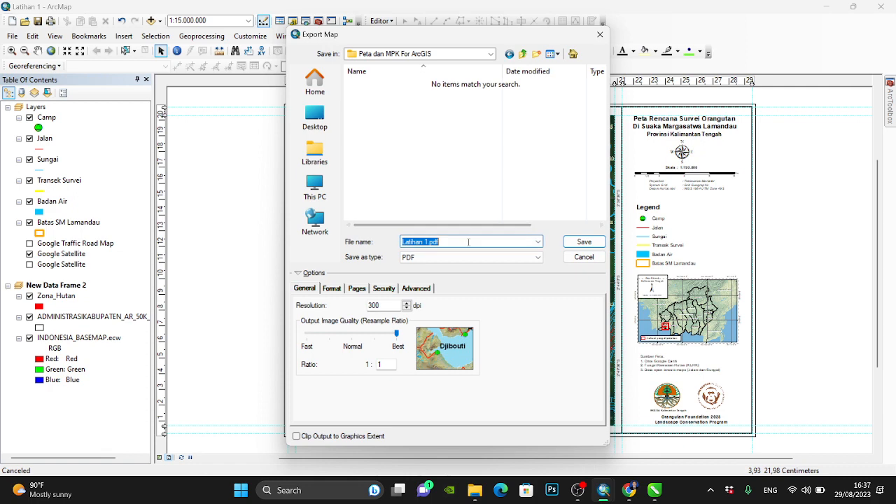
click(583, 242)
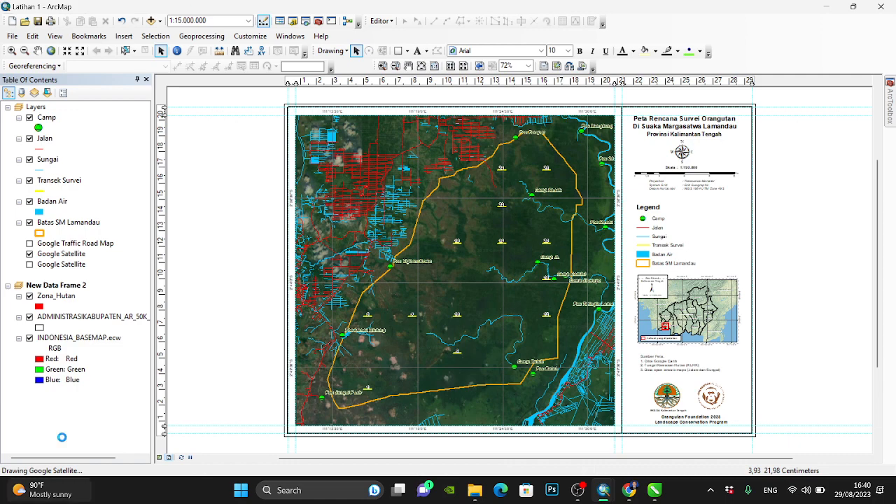
click(578, 497)
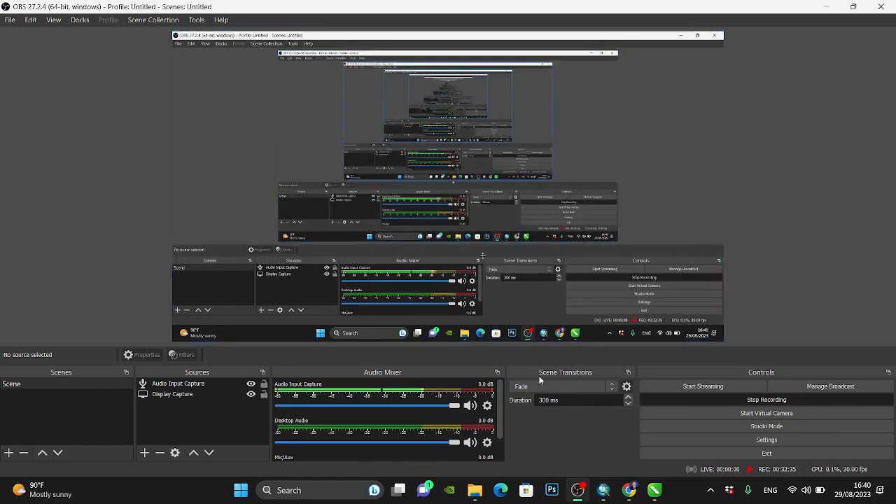